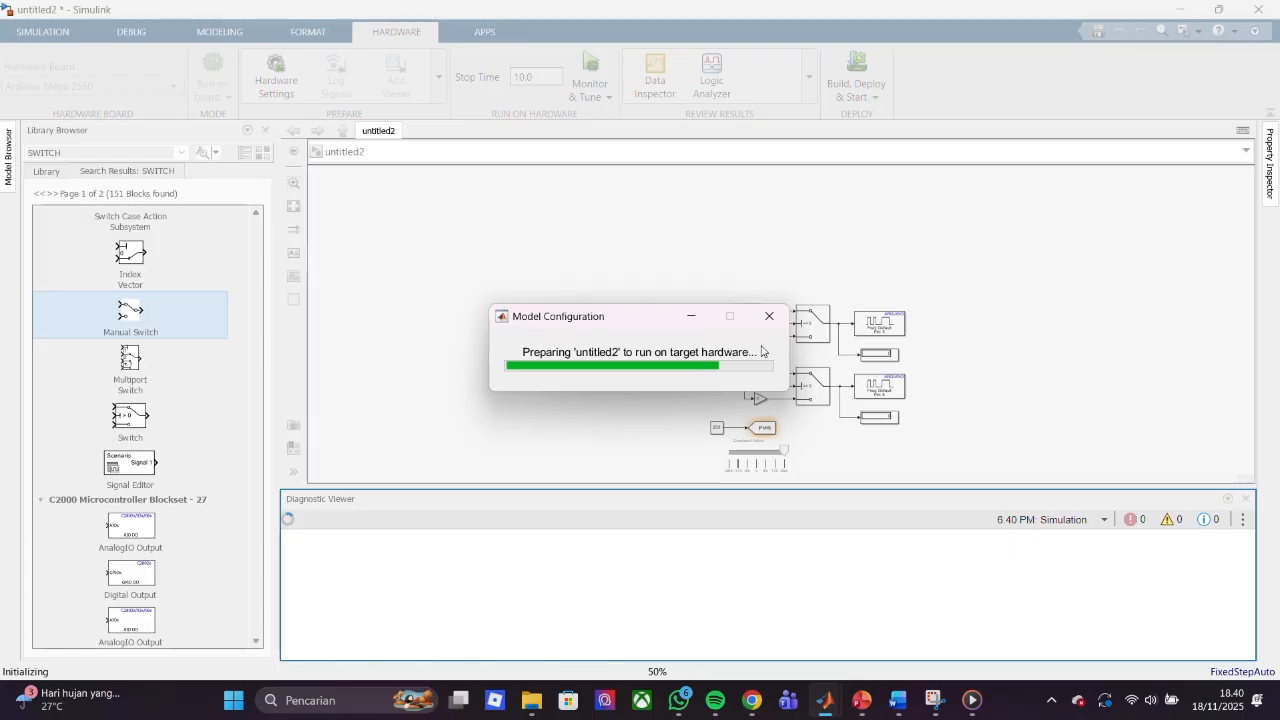
# - Inspect the warning on the PWM From block that feeds the manual switch
pyautogui.click(661, 321)
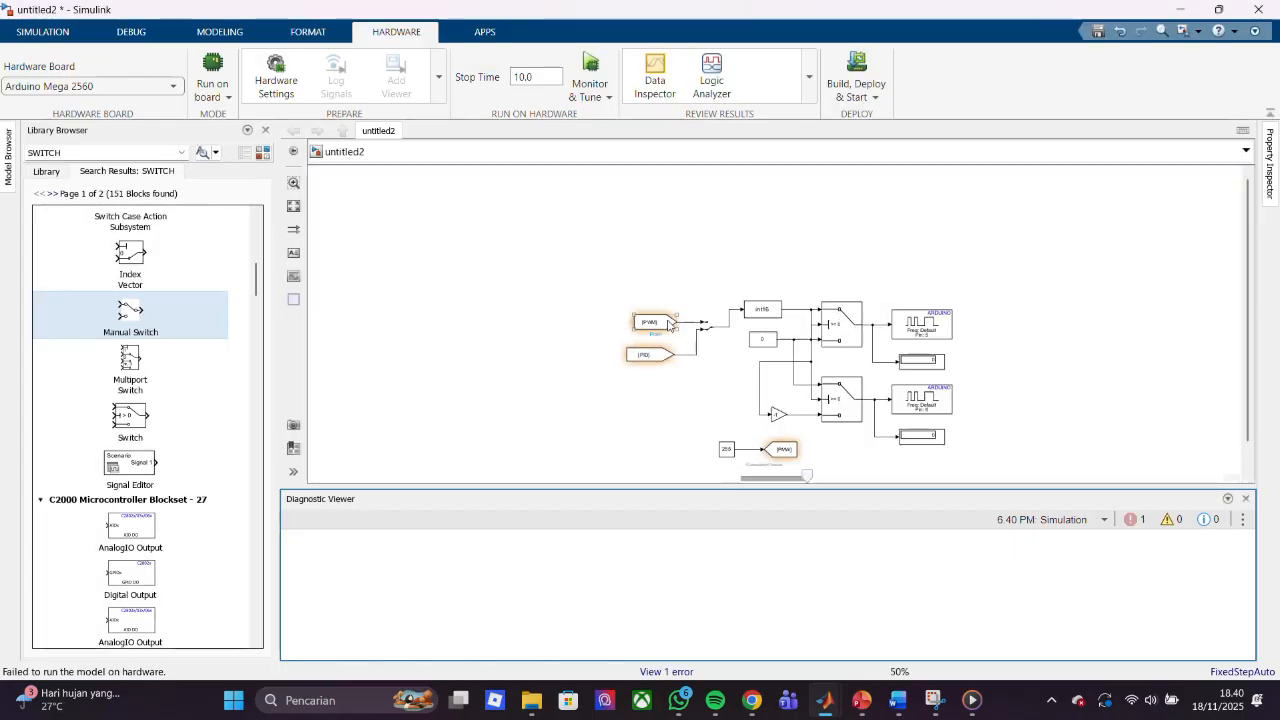
pyautogui.scroll(5, 661, 321)
pyautogui.moveTo(637, 290)
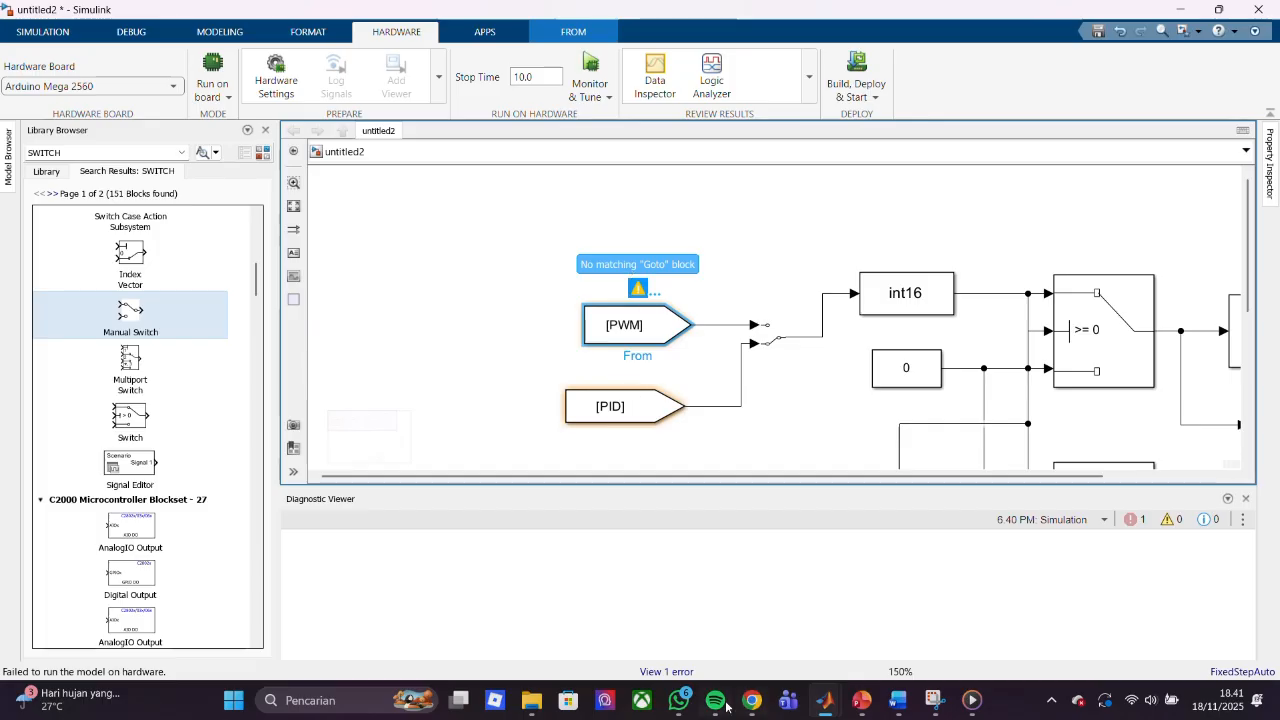
# - View the Otomasi Google Drive folder through the link shared in a WhatsApp chat, and return to Simulink
pyautogui.click(679, 700)
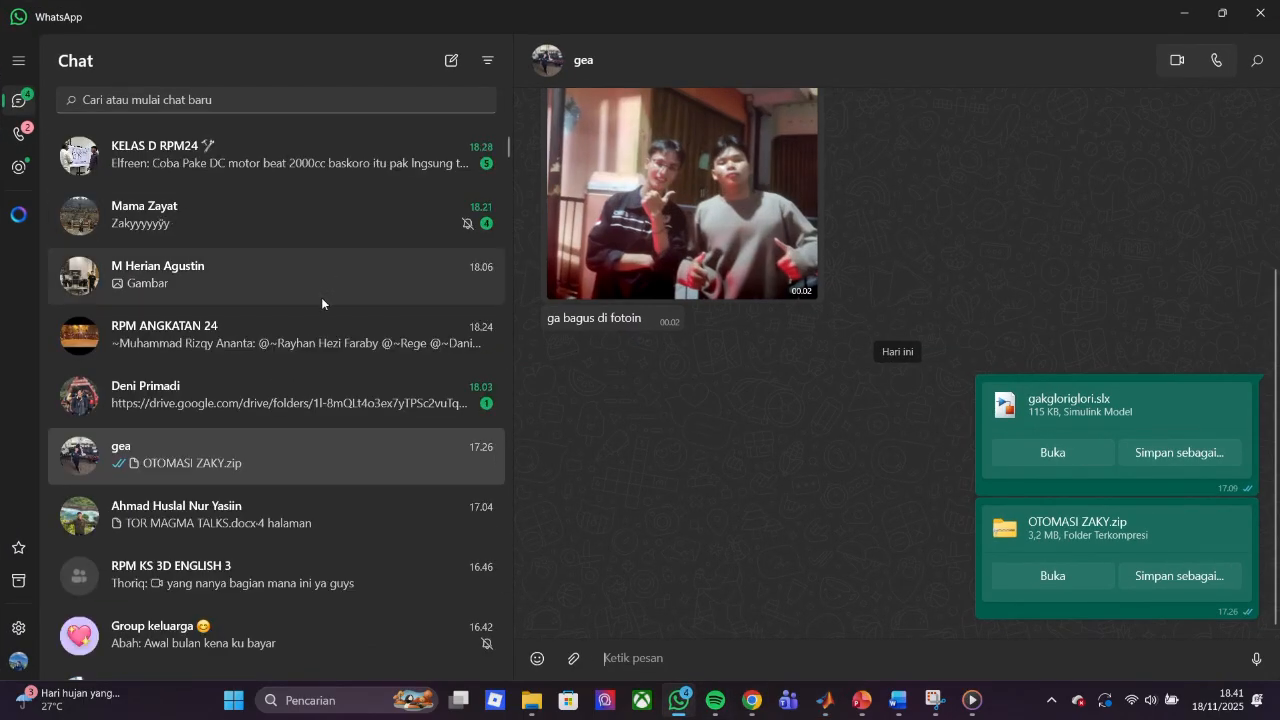
pyautogui.click(289, 407)
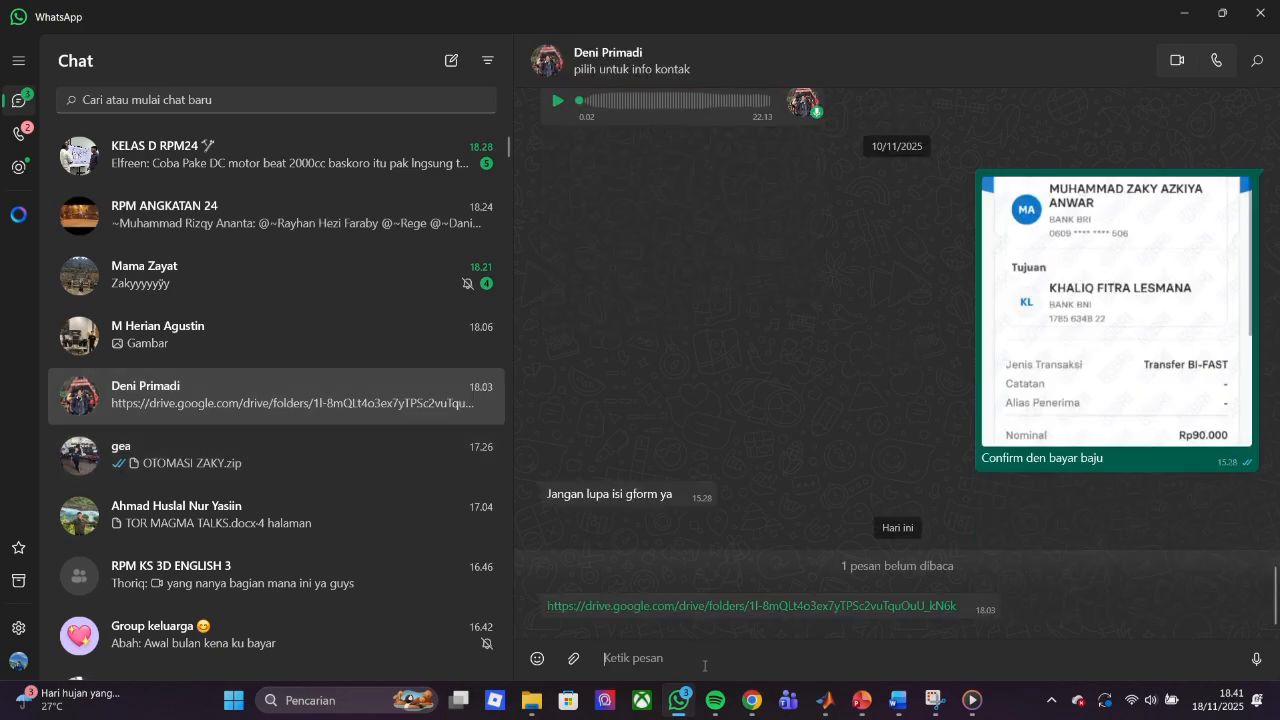
pyautogui.click(733, 606)
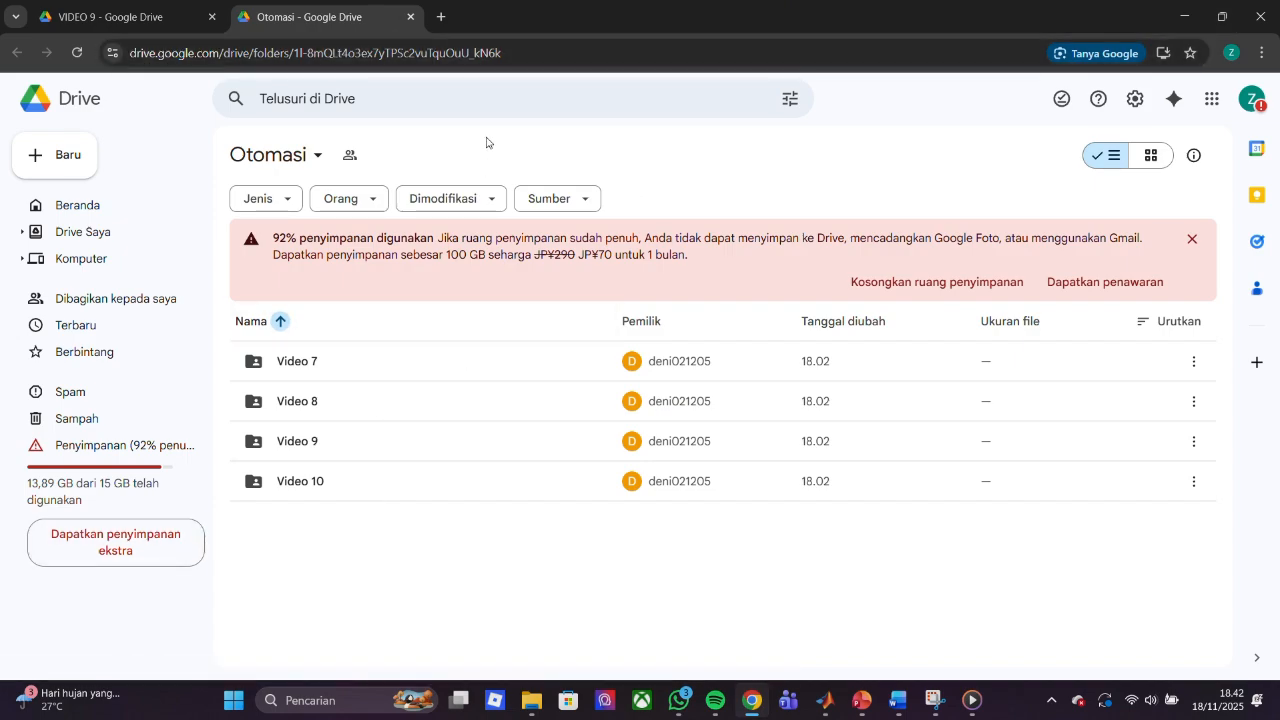
pyautogui.click(410, 16)
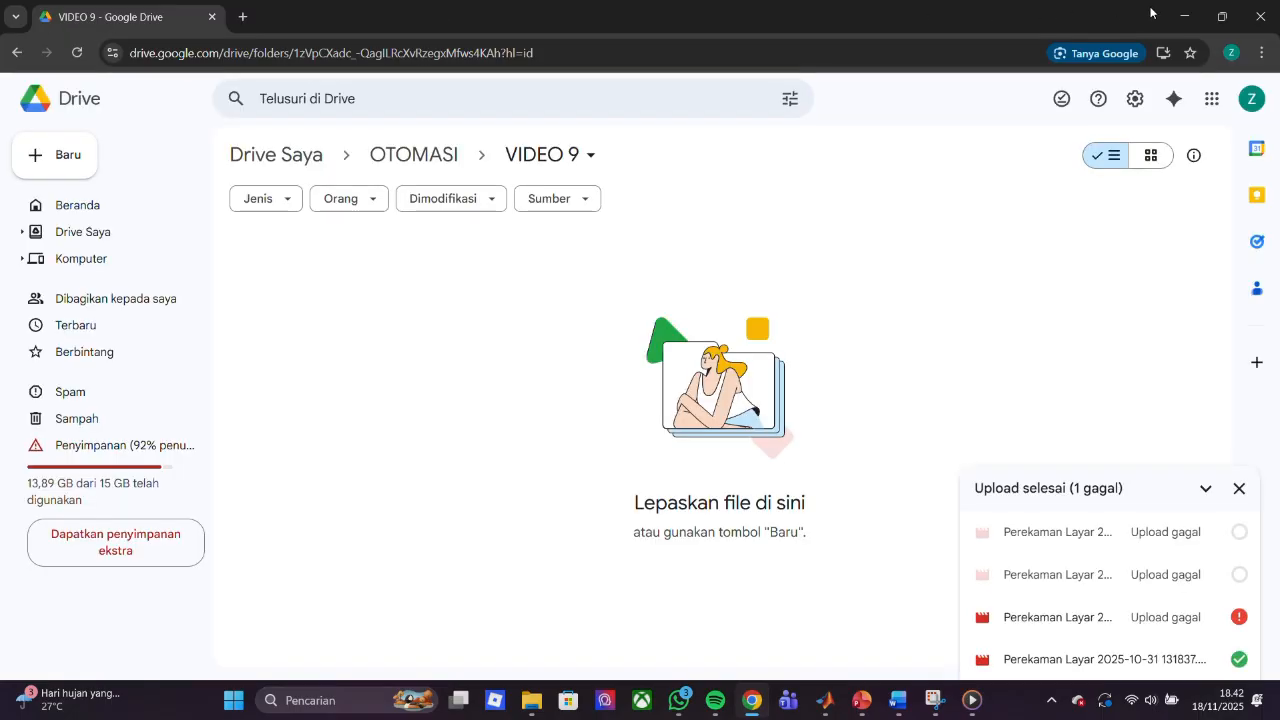
pyautogui.click(1189, 17)
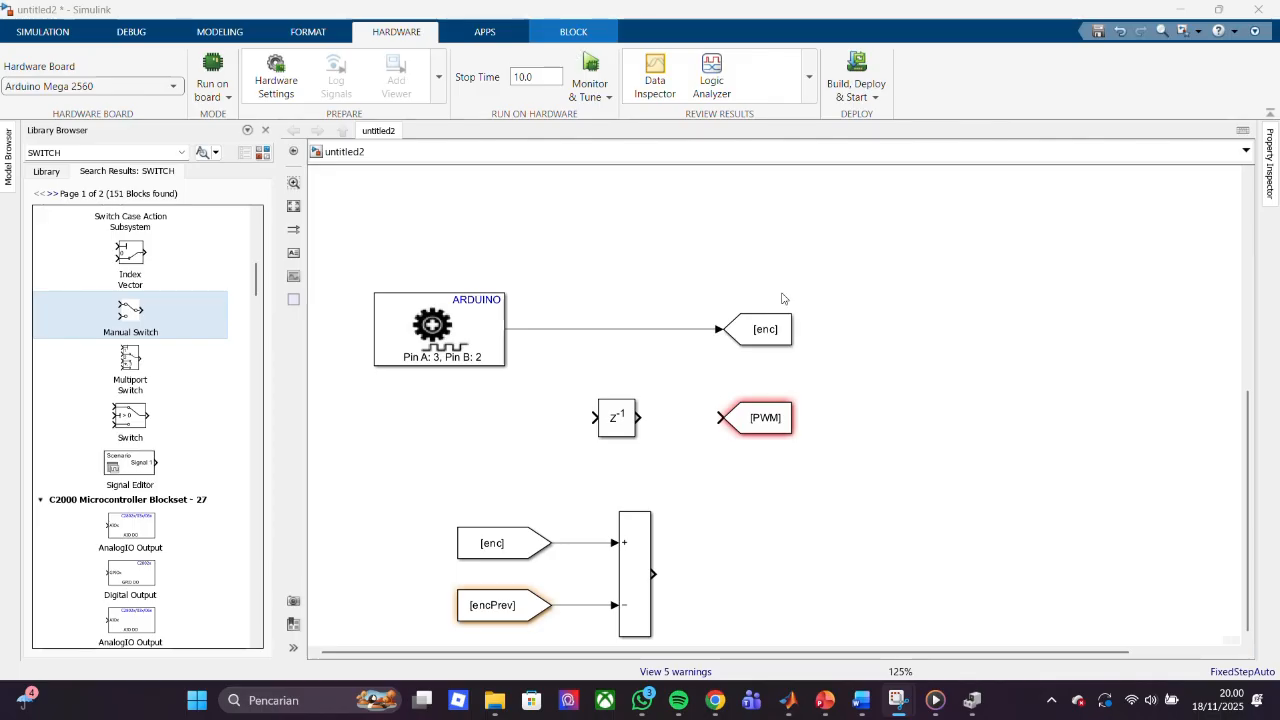
# - Set the tag of the Goto block beside the delay to encPrev and wire the delay between the encoder signal and that block
pyautogui.click(759, 420)
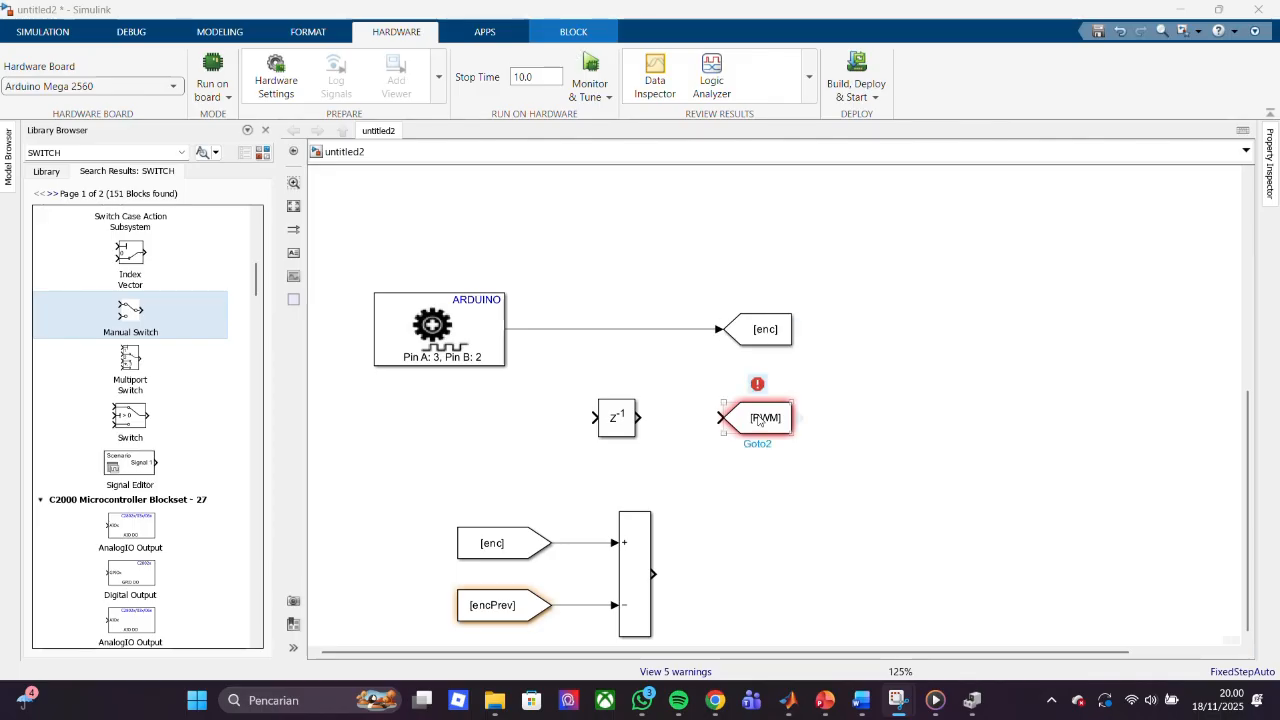
pyautogui.doubleClick(759, 420)
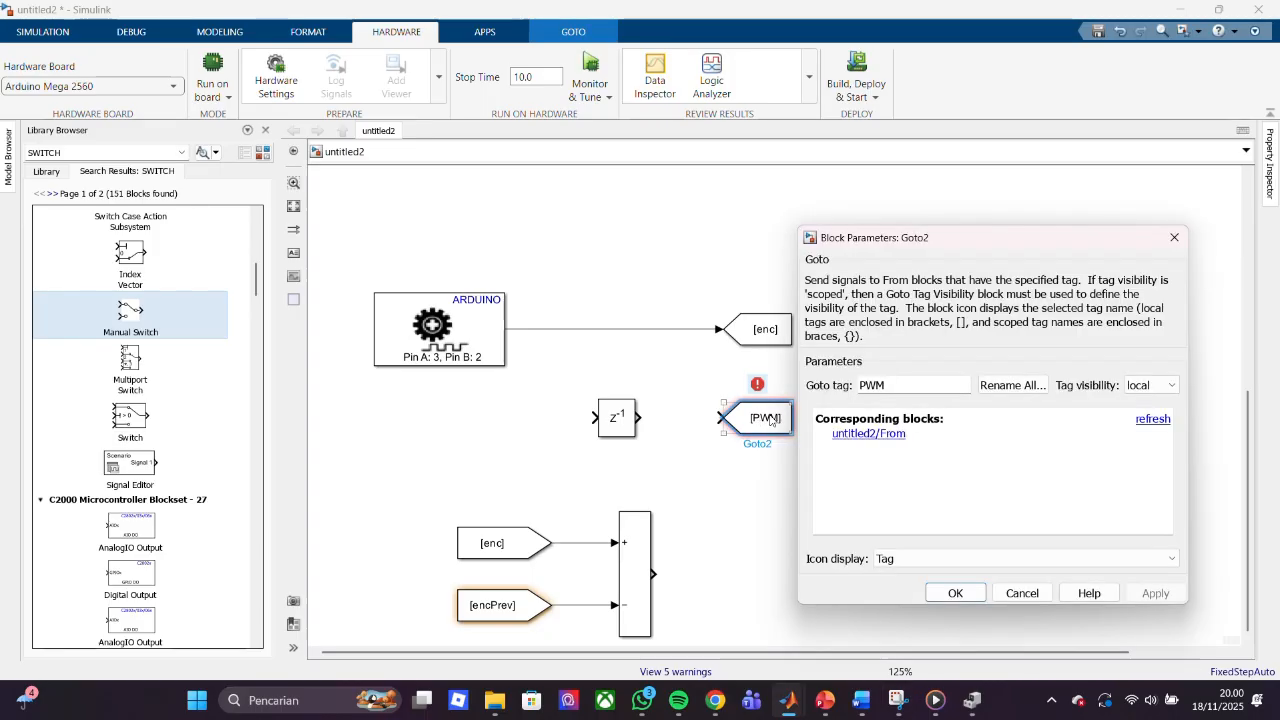
pyautogui.doubleClick(936, 381)
pyautogui.write('encP')
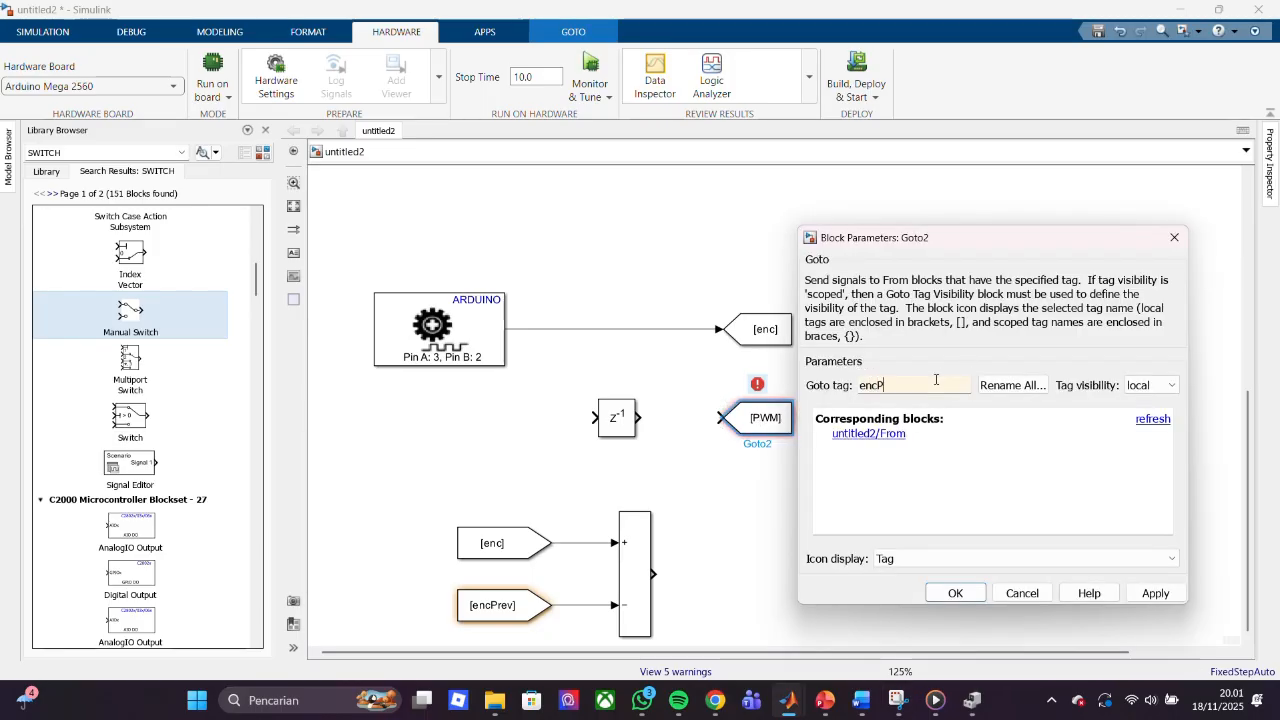
pyautogui.write('rev')
pyautogui.press('Return')
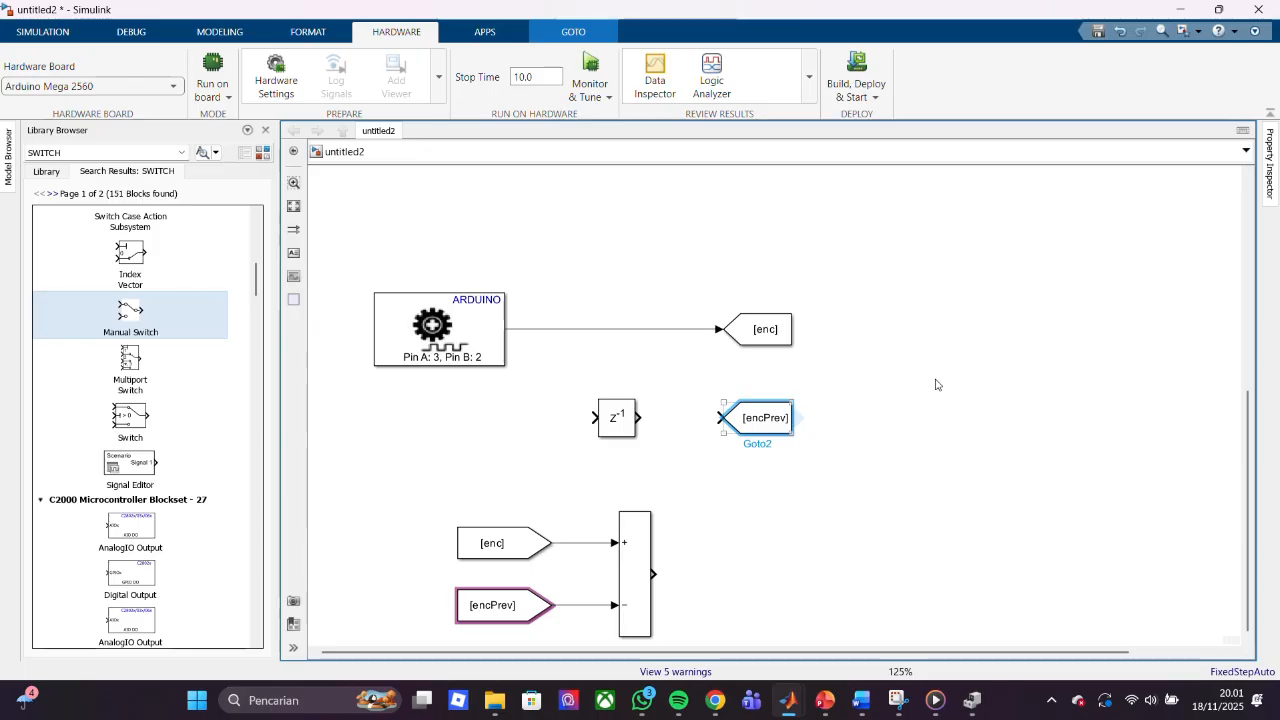
pyautogui.moveTo(640, 417)
pyautogui.mouseDown()
pyautogui.moveTo(700, 421)
pyautogui.moveTo(688, 416)
pyautogui.mouseUp()
pyautogui.moveTo(594, 417); pyautogui.dragTo(549, 330)
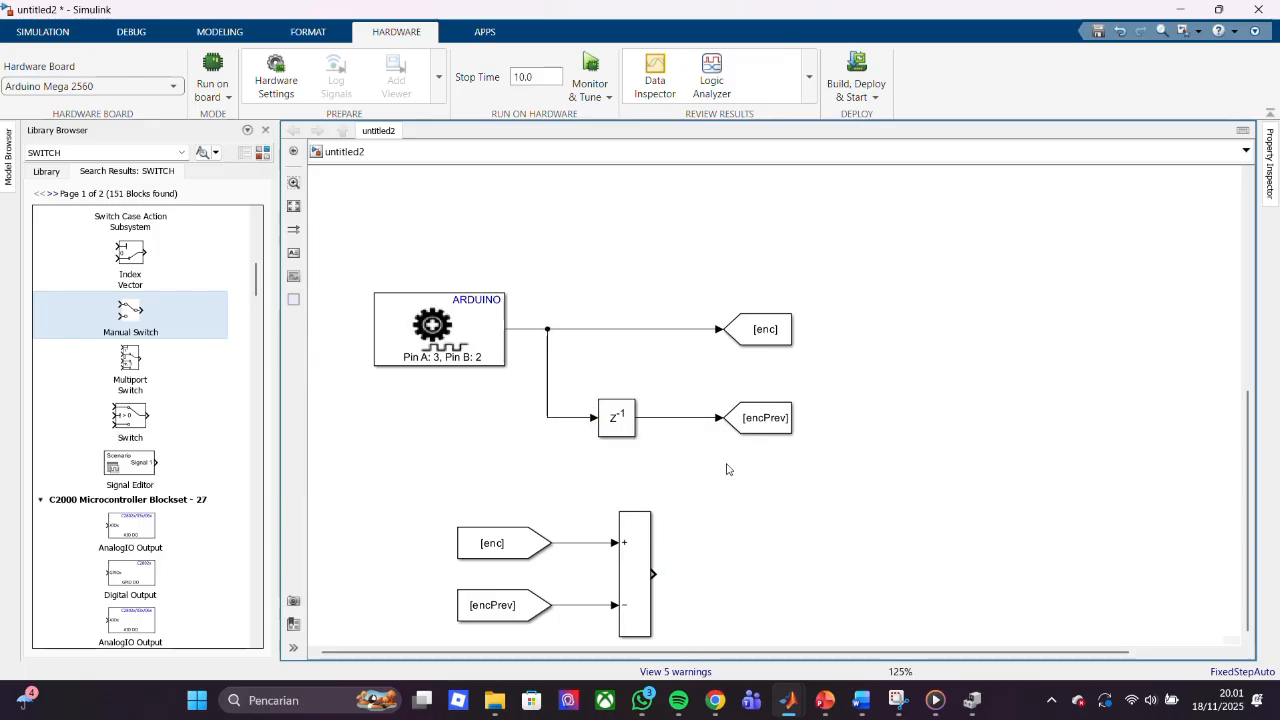
# - Duplicate the encPrev Goto block and place the copy beside the output of the subtract block
pyautogui.click(757, 423)
pyautogui.hotkey('ctrl', 'c')
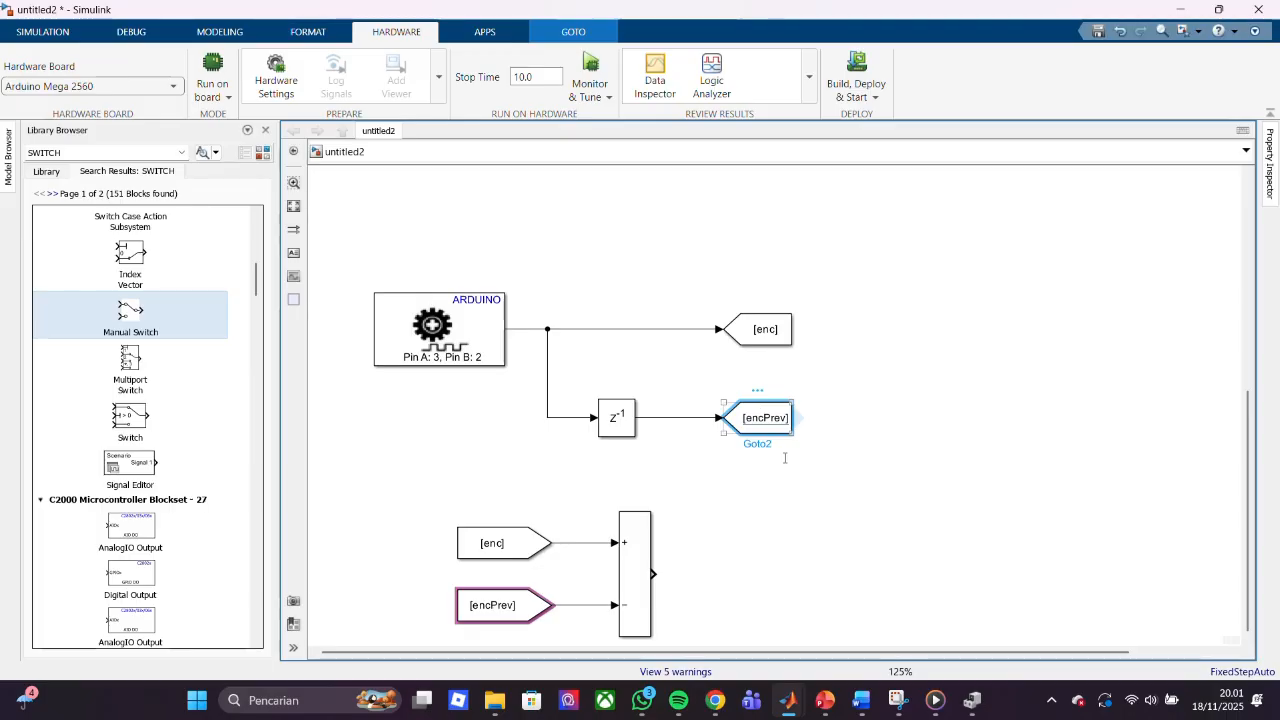
pyautogui.click(814, 529)
pyautogui.hotkey('ctrl', 'v')
pyautogui.moveTo(845, 541); pyautogui.dragTo(767, 577)
# - Set the copied Goto block's tag to deltaEnc and connect the subtract block's output to it
pyautogui.doubleClick(767, 577)
pyautogui.click(923, 452)
pyautogui.click(923, 452)
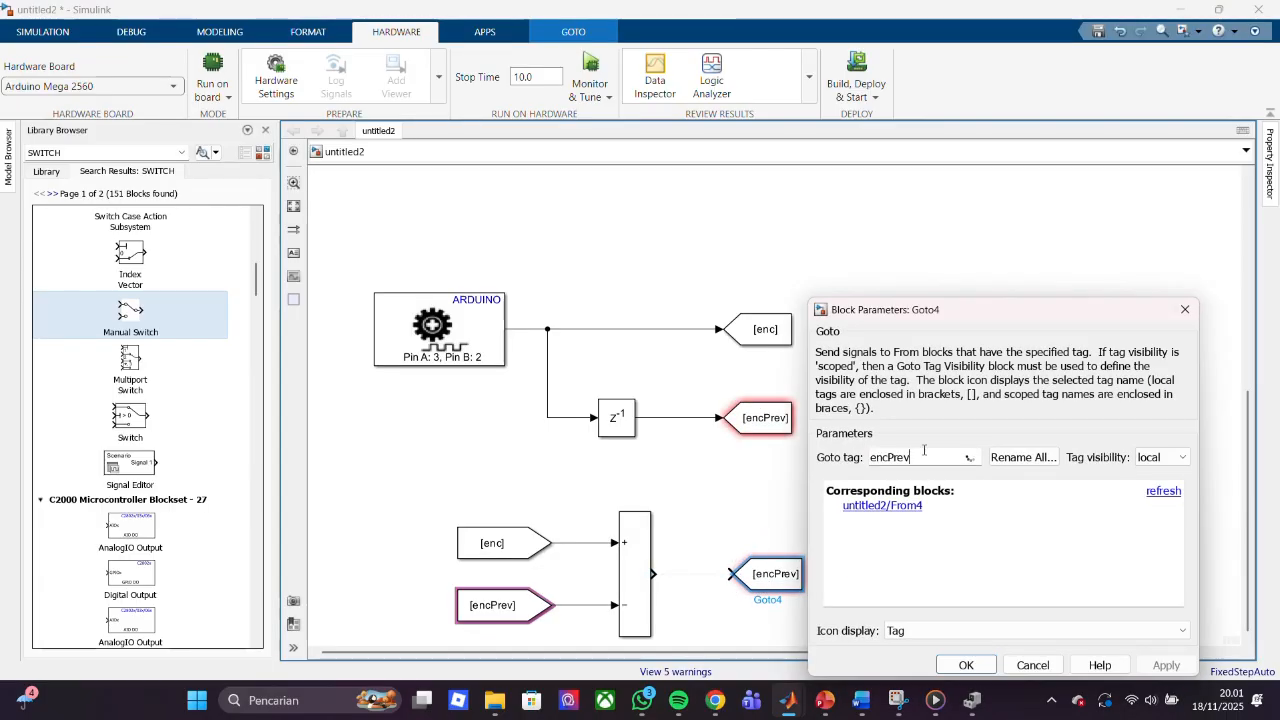
pyautogui.press('BackSpace')
pyautogui.press('BackSpace')
pyautogui.press('BackSpace')
pyautogui.press('BackSpace')
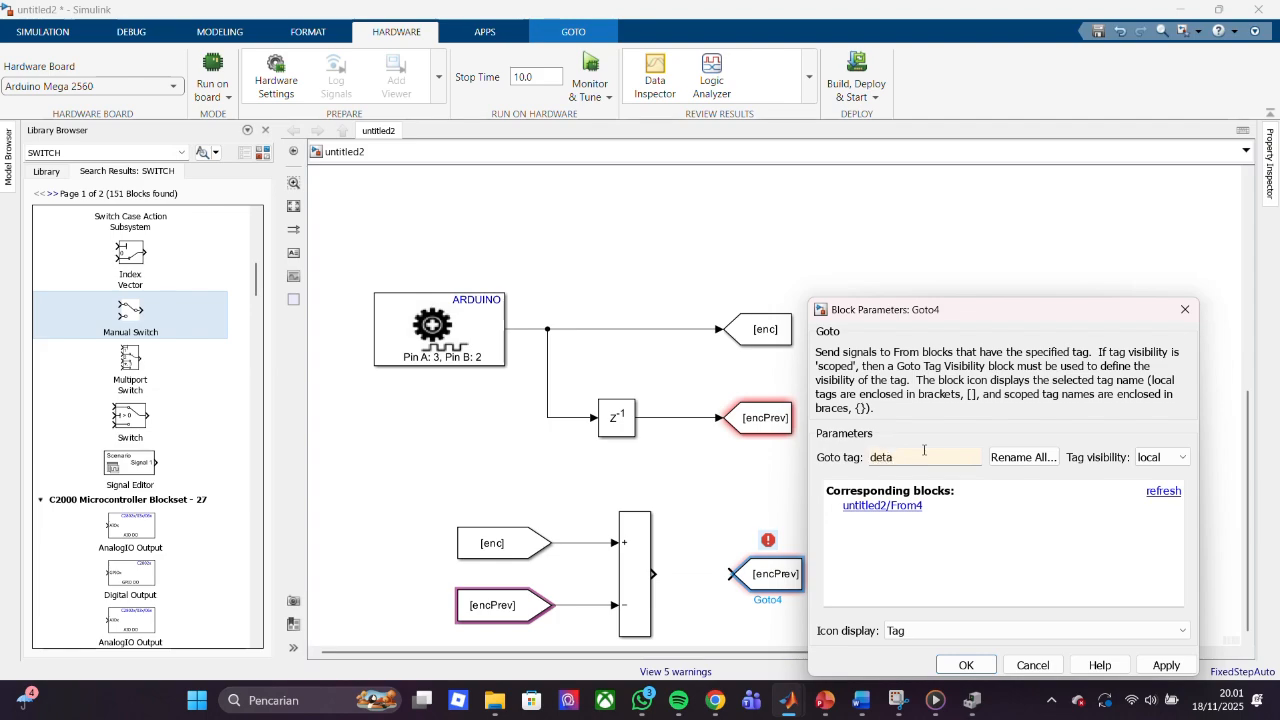
pyautogui.write('deltaEn')
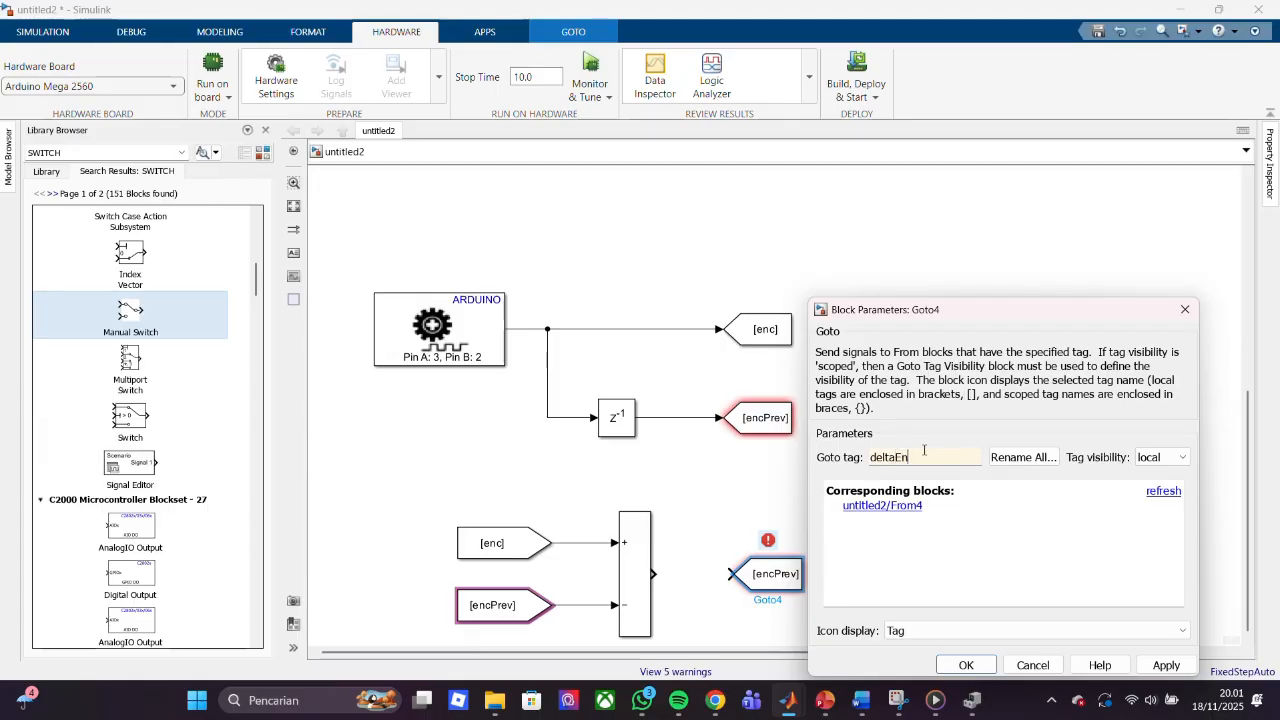
pyautogui.write('c')
pyautogui.press('Return')
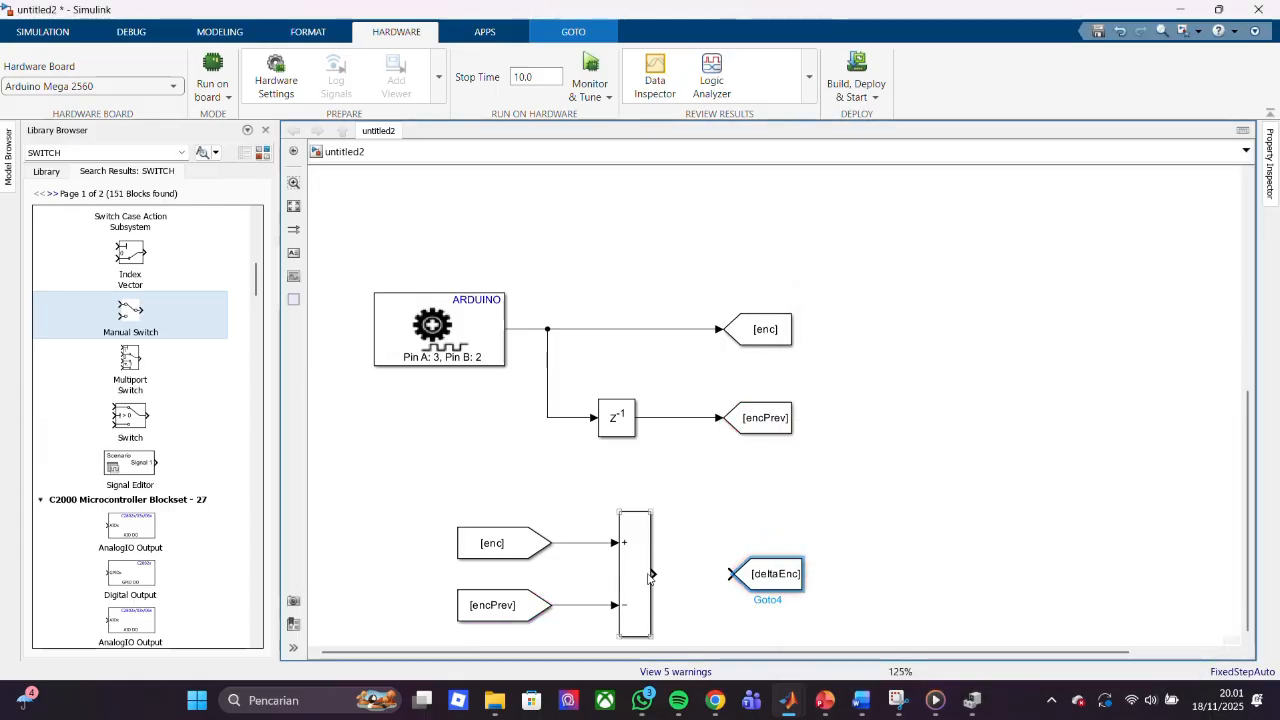
pyautogui.moveTo(652, 575); pyautogui.dragTo(733, 574)
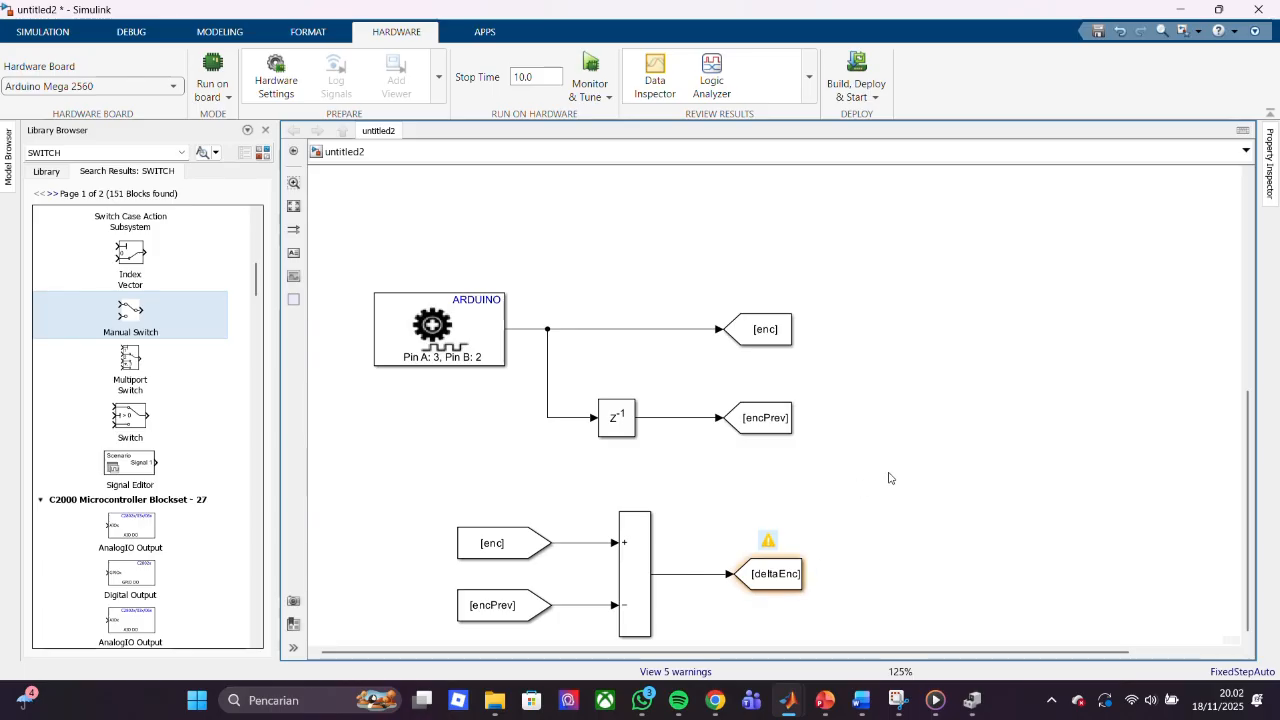
# - Run the untitled2 model on the Arduino Mega 2560 with Monitor & Tune, glancing at the gakgloriglori model during the build
pyautogui.moveTo(1100, 653)
pyautogui.mouseDown()
pyautogui.moveTo(1157, 654)
pyautogui.moveTo(1098, 652)
pyautogui.mouseUp()
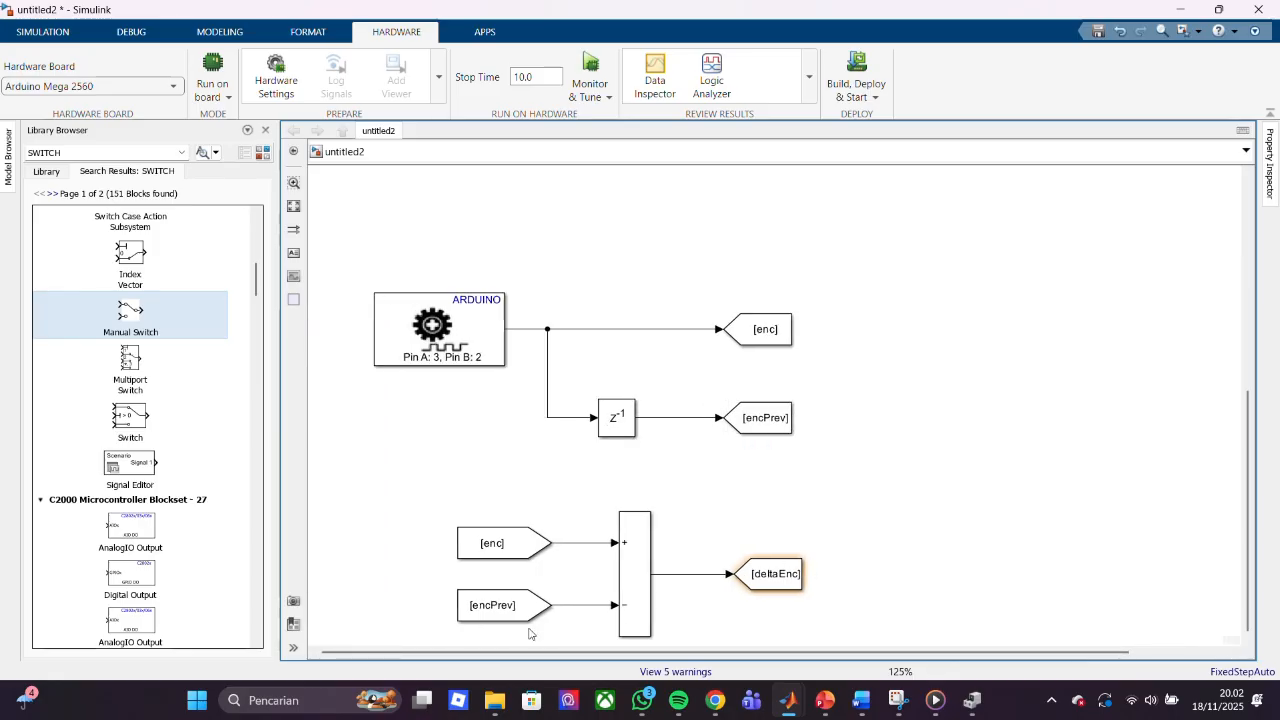
pyautogui.click(591, 77)
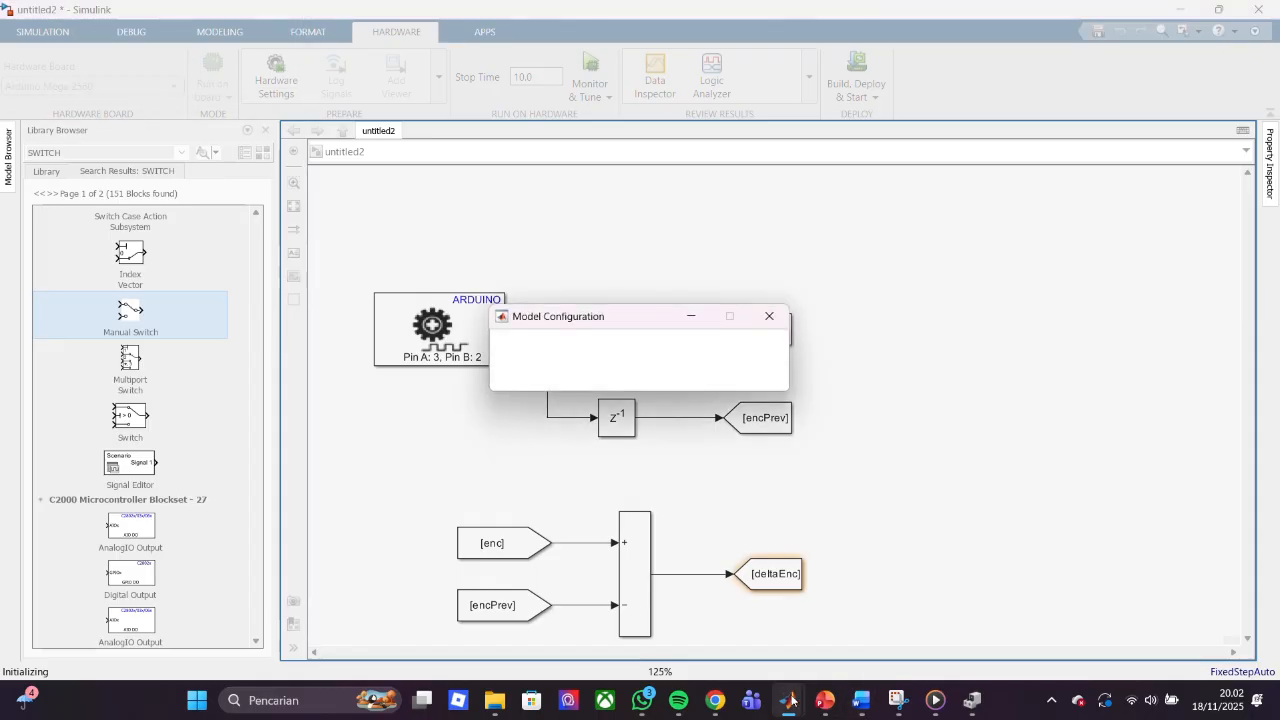
pyautogui.moveTo(791, 700)
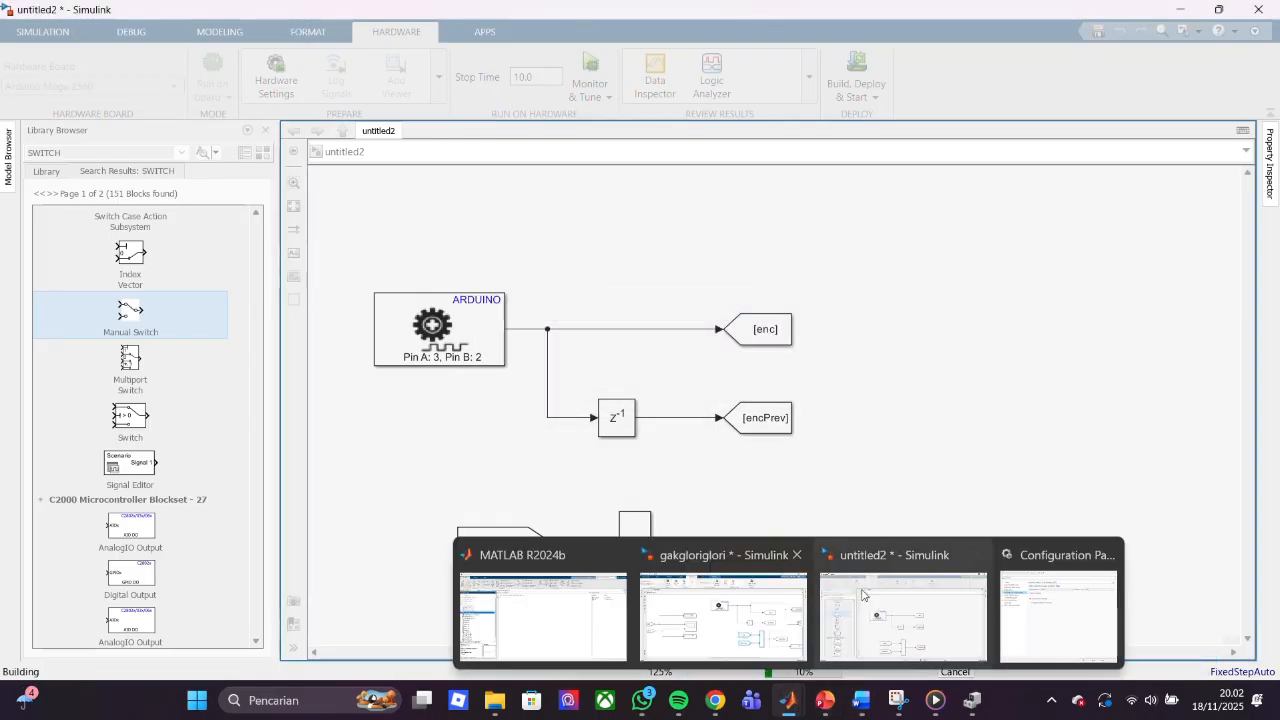
pyautogui.click(762, 600)
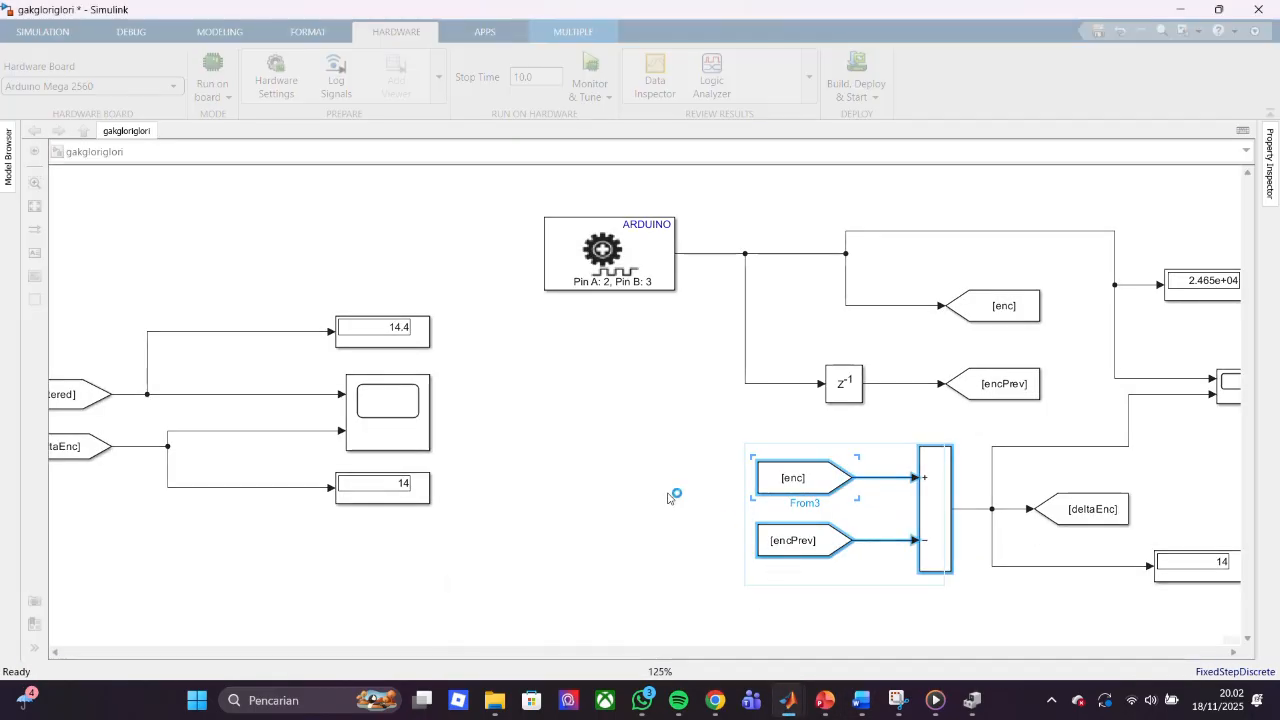
pyautogui.moveTo(791, 700)
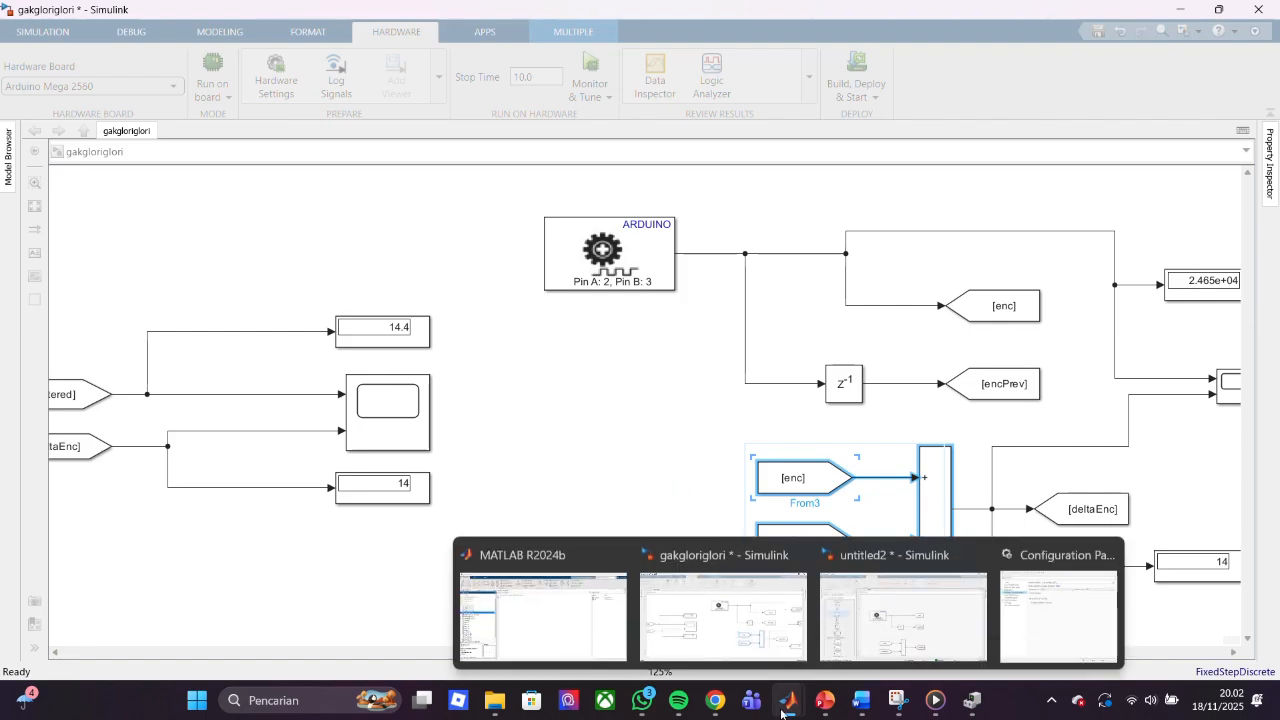
pyautogui.click(880, 612)
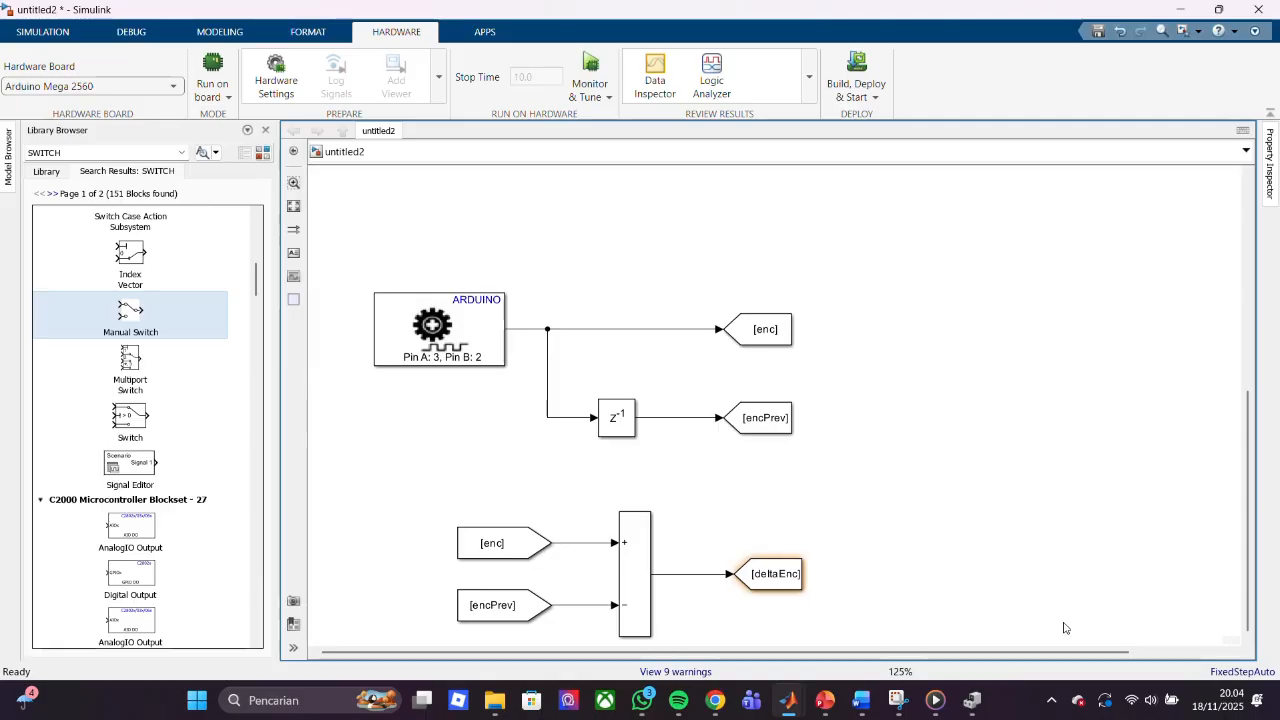
# - Review the untitled2 model's overall layout, from the PWM output section to the encoder difference section
pyautogui.scroll(10, 1151, 202)
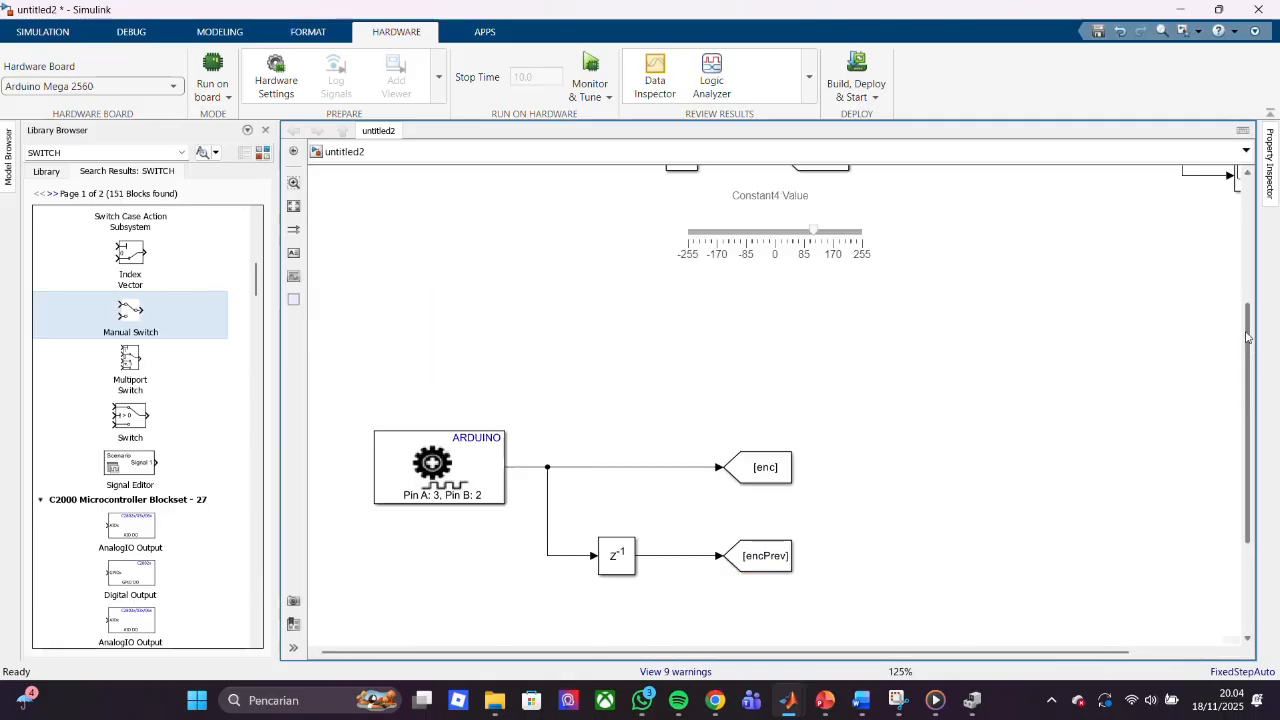
pyautogui.doubleClick(975, 245)
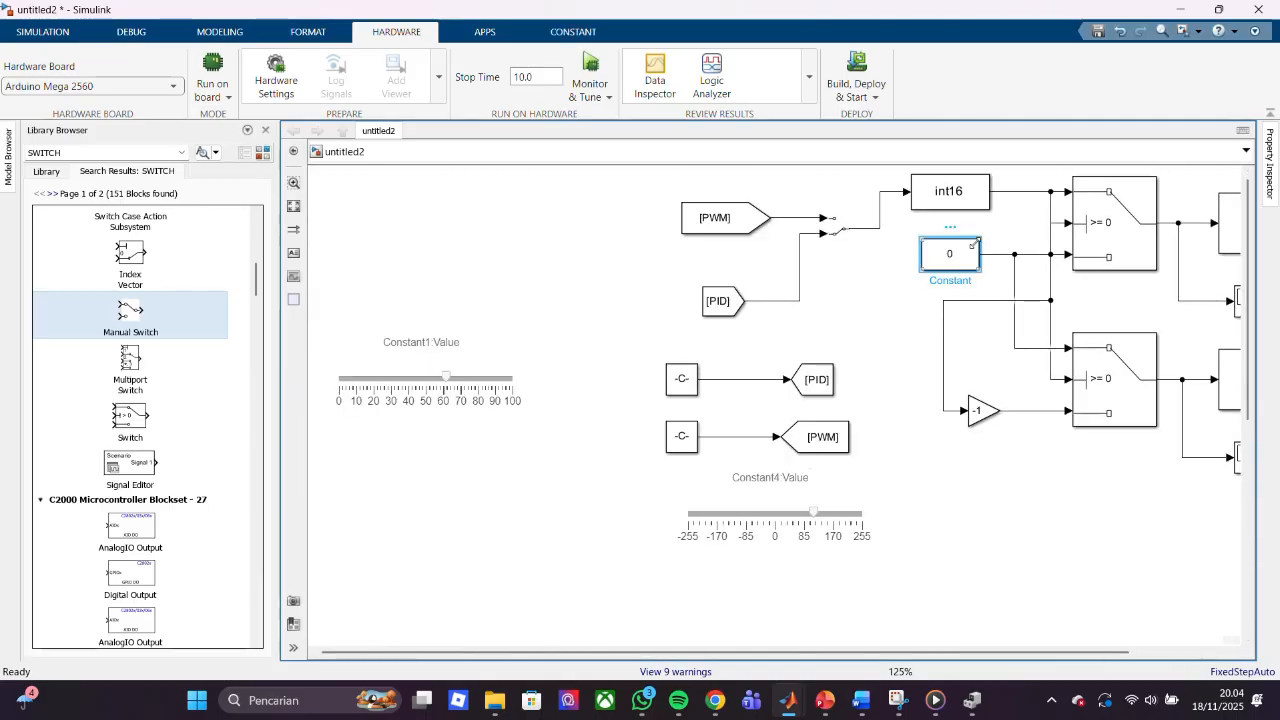
pyautogui.click(980, 597)
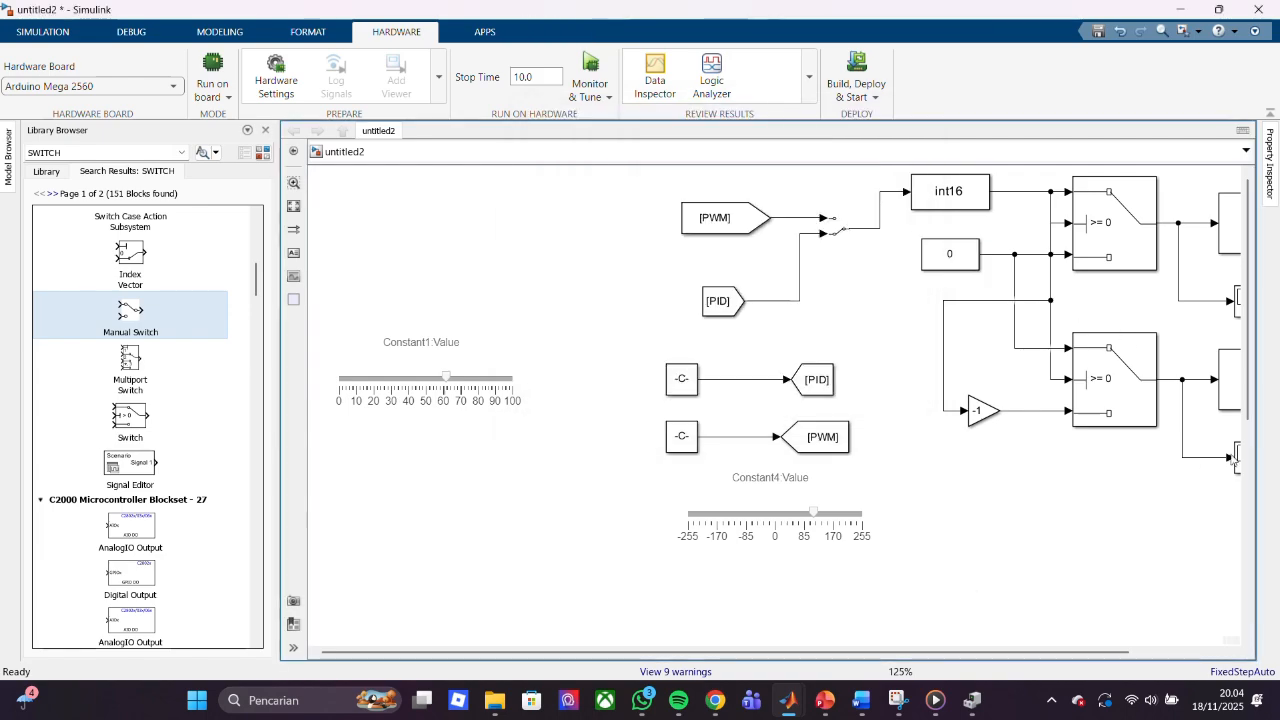
pyautogui.moveTo(1248, 340); pyautogui.dragTo(1248, 560)
pyautogui.moveTo(1052, 652); pyautogui.dragTo(1160, 652)
pyautogui.scroll(1, 1128, 605)
pyautogui.scroll(-7, 1128, 605)
pyautogui.scroll(2, 1126, 605)
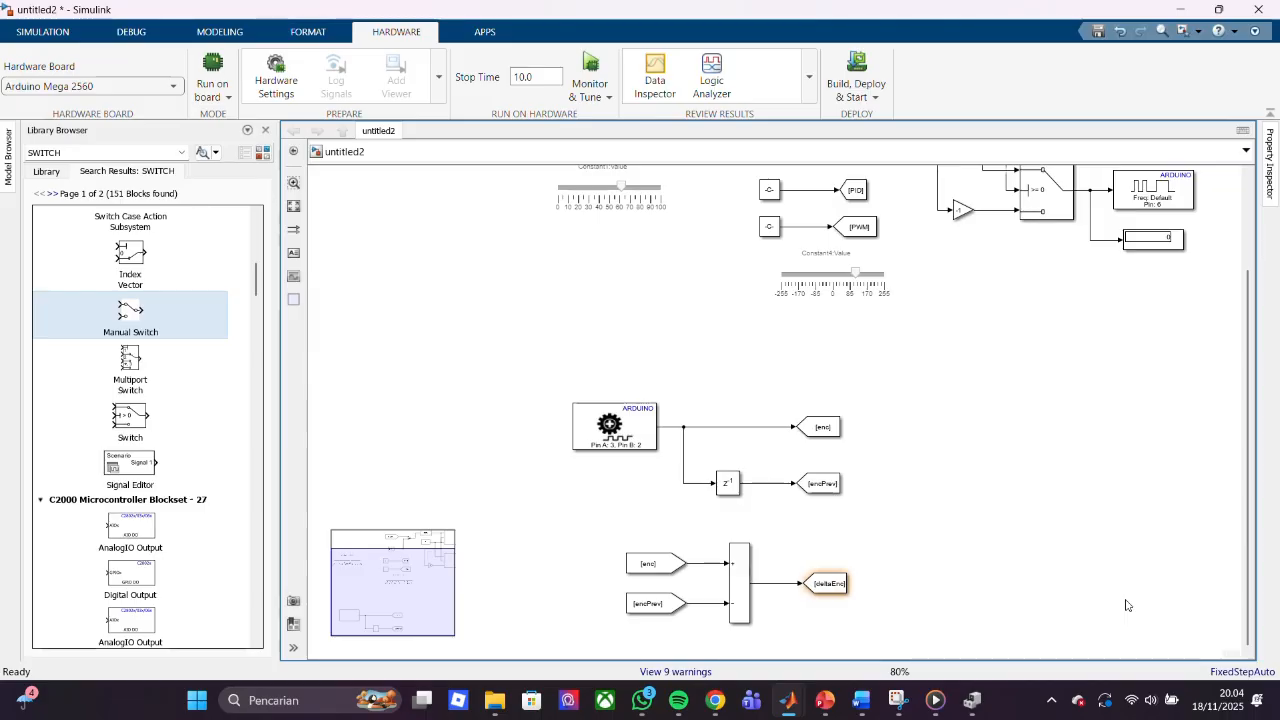
pyautogui.scroll(-2, 1126, 605)
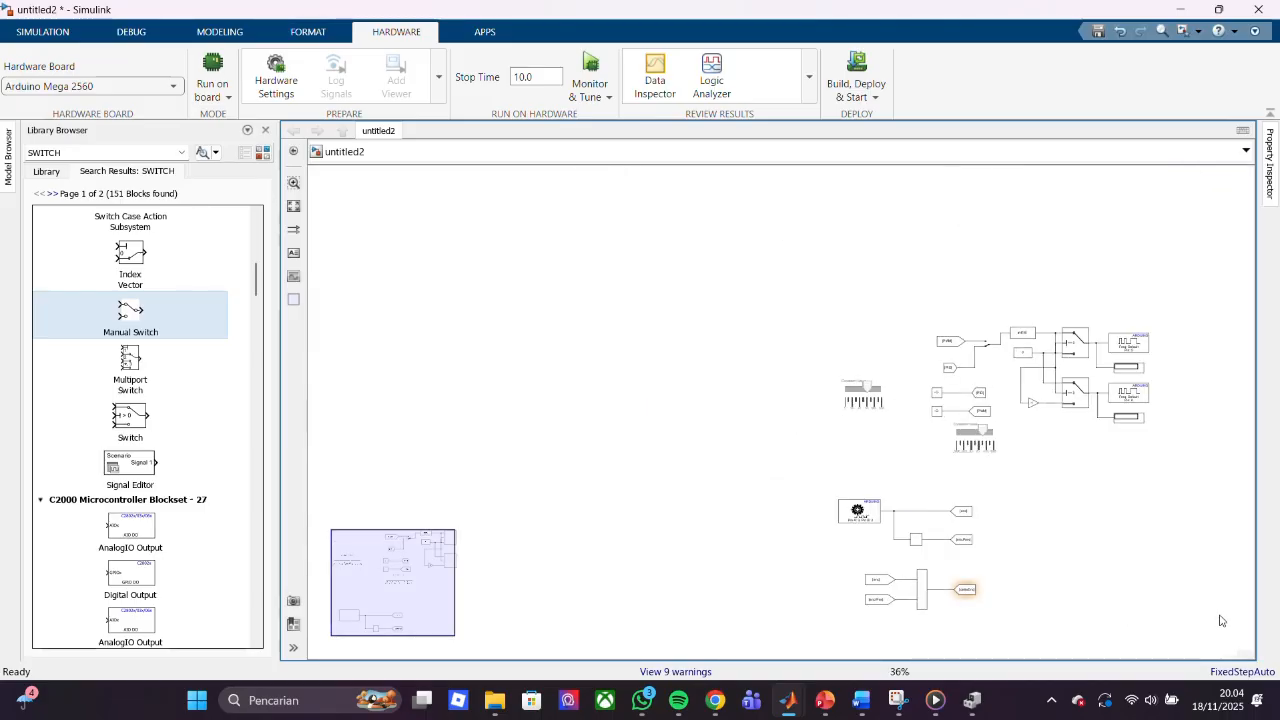
pyautogui.scroll(2, 1220, 621)
pyautogui.scroll(-2, 1220, 621)
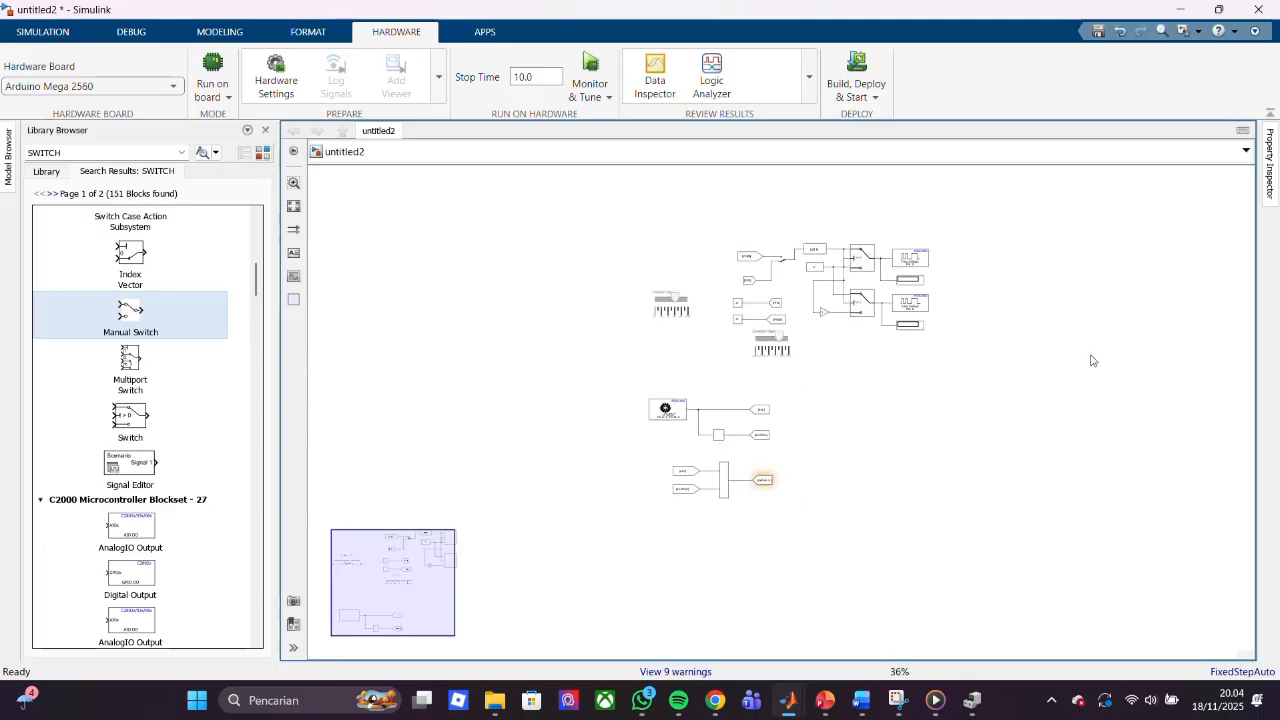
pyautogui.scroll(2, 1148, 393)
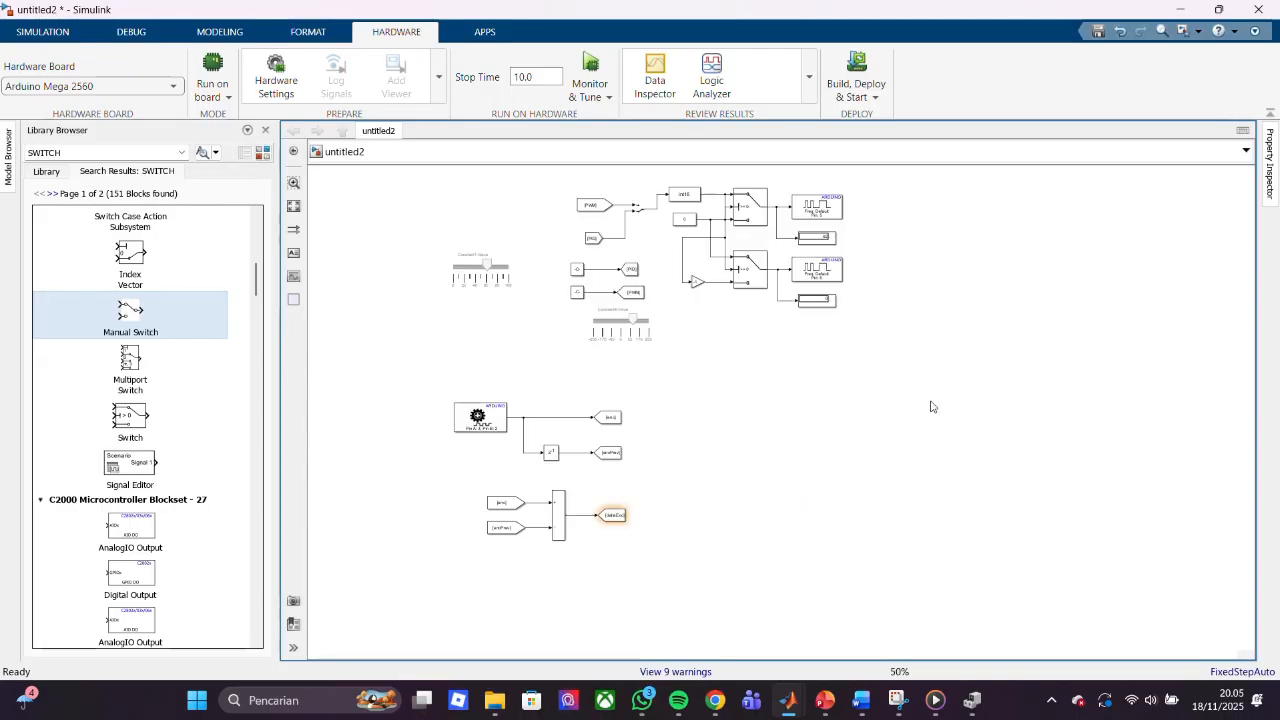
pyautogui.scroll(3, 1031, 354)
pyautogui.scroll(-3, 1029, 343)
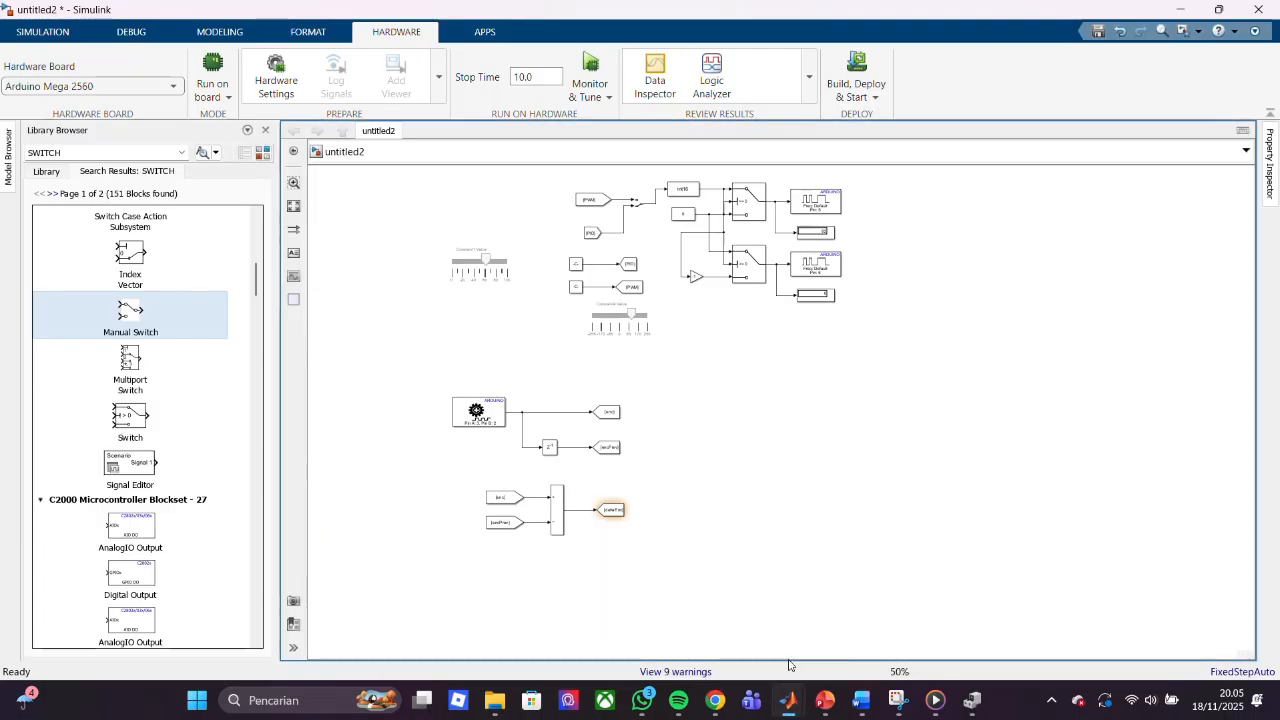
# - Copy the speedFiltered filter section with its alpha constant and slider from the gakgloriglori model into the untitled2 model
pyautogui.moveTo(788, 700)
pyautogui.click(655, 612)
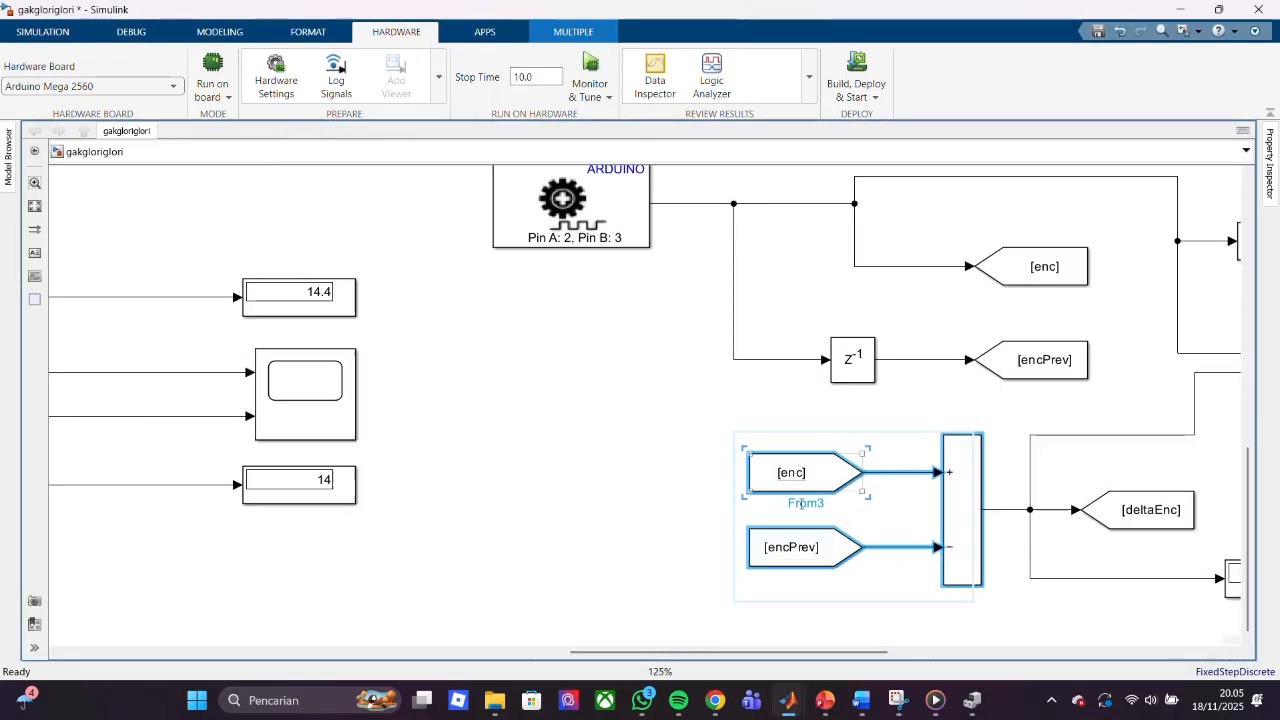
pyautogui.scroll(3, 801, 503)
pyautogui.scroll(-6, 801, 505)
pyautogui.scroll(1, 801, 507)
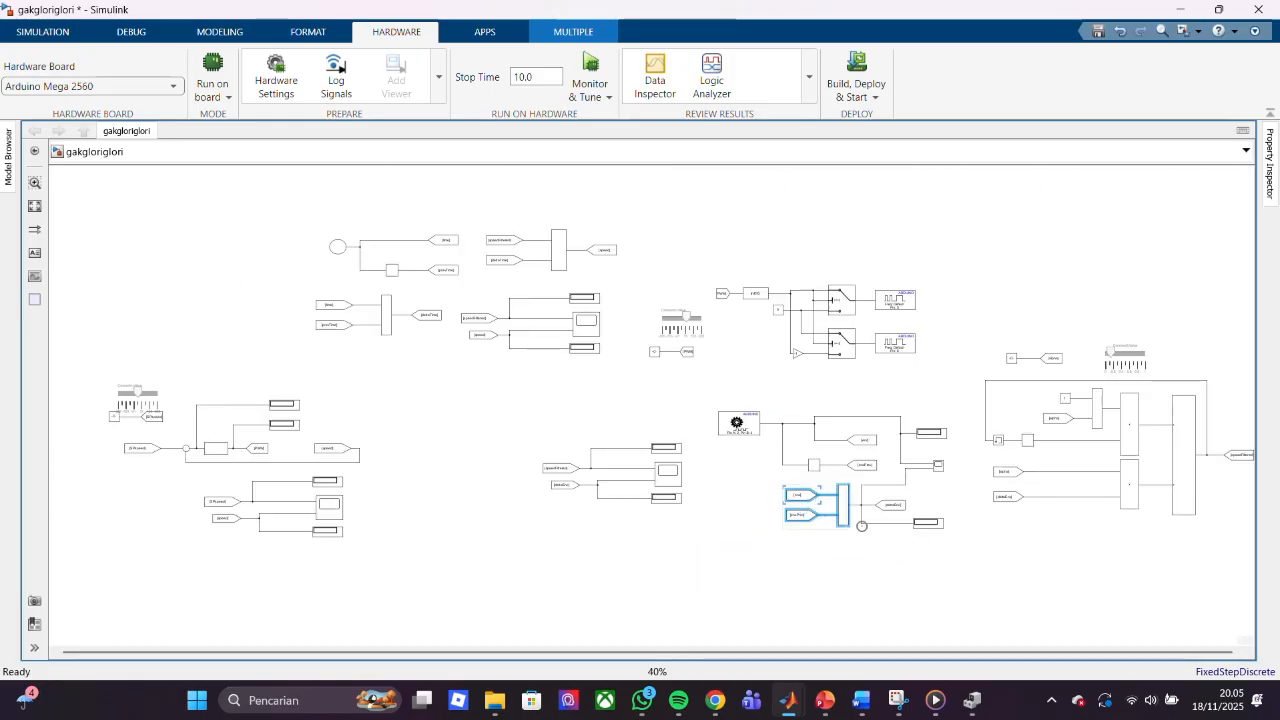
pyautogui.moveTo(967, 331); pyautogui.dragTo(1236, 530)
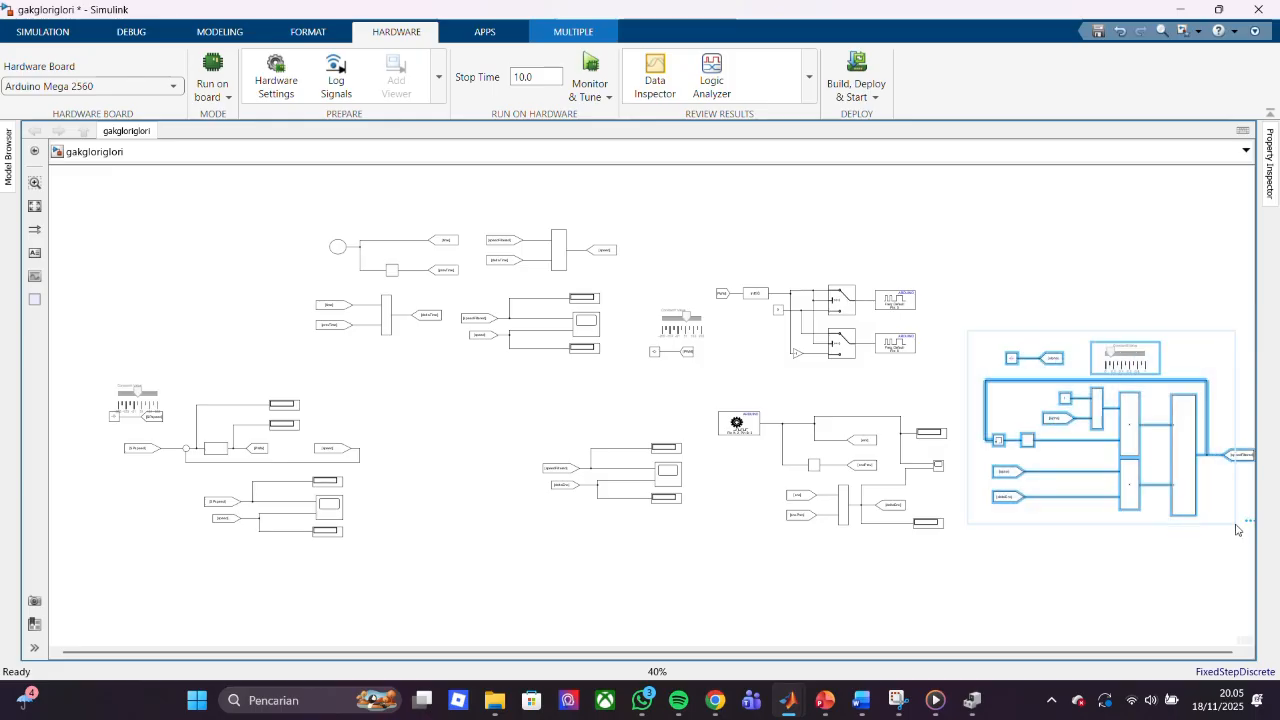
pyautogui.moveTo(1123, 620); pyautogui.dragTo(1054, 590)
pyautogui.moveTo(791, 699)
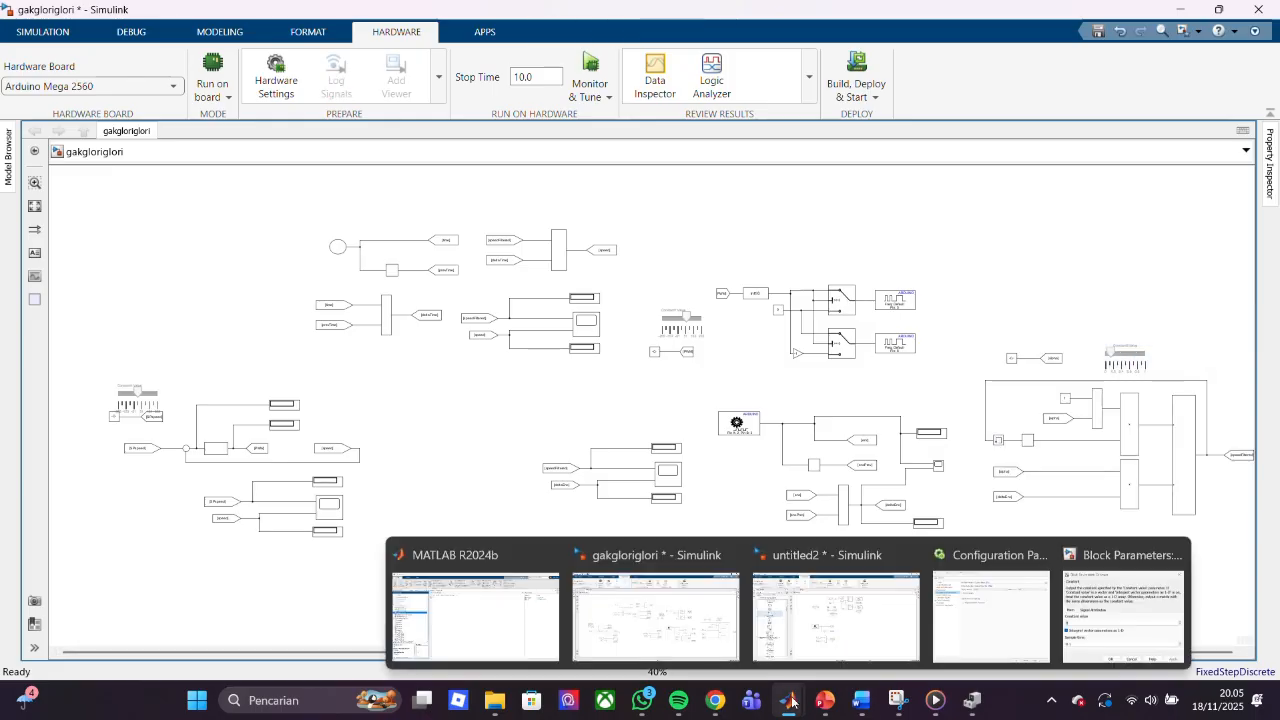
pyautogui.click(836, 615)
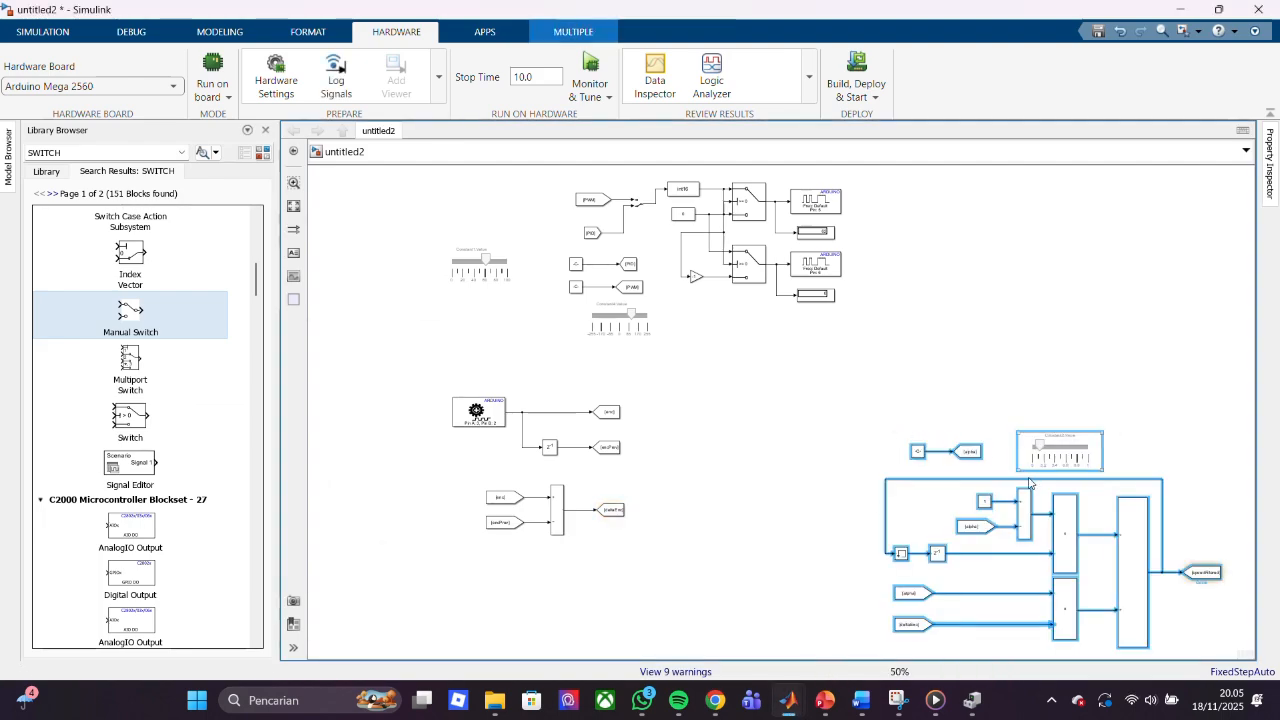
# - Undo the pasted filter section and paste it again in the empty area beside the encoder difference section
pyautogui.doubleClick(1003, 460)
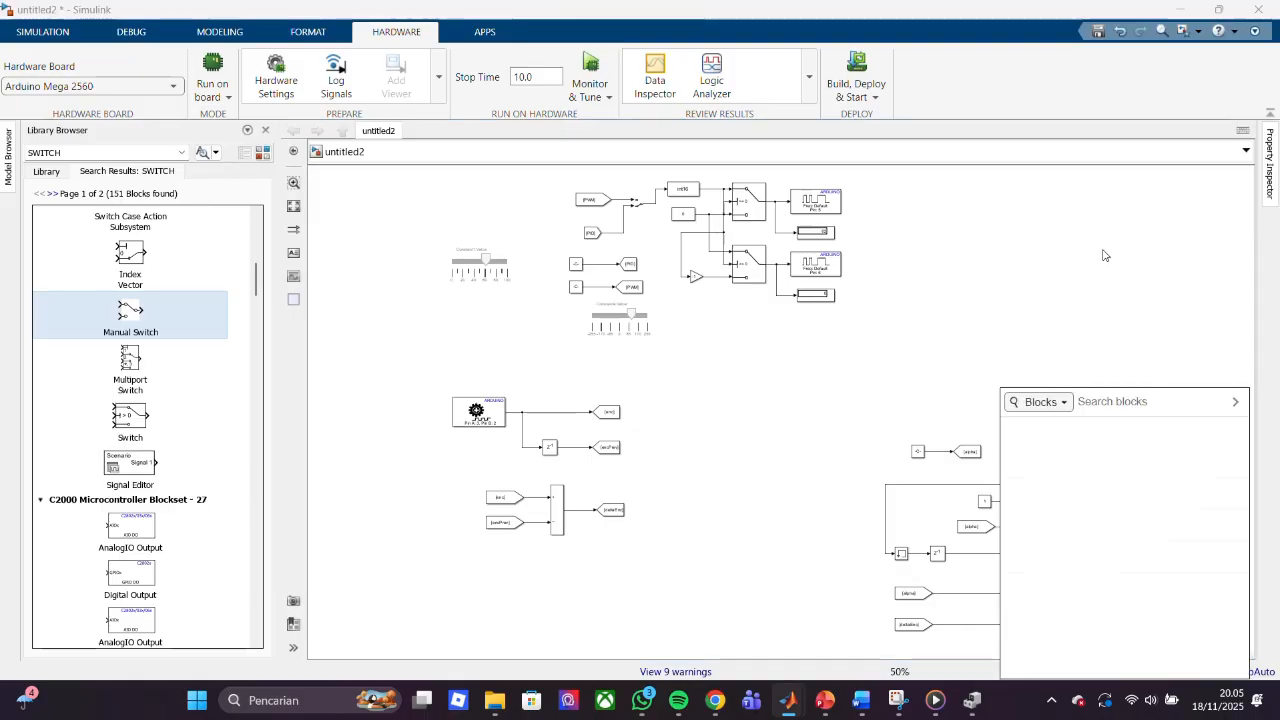
pyautogui.click(1106, 255)
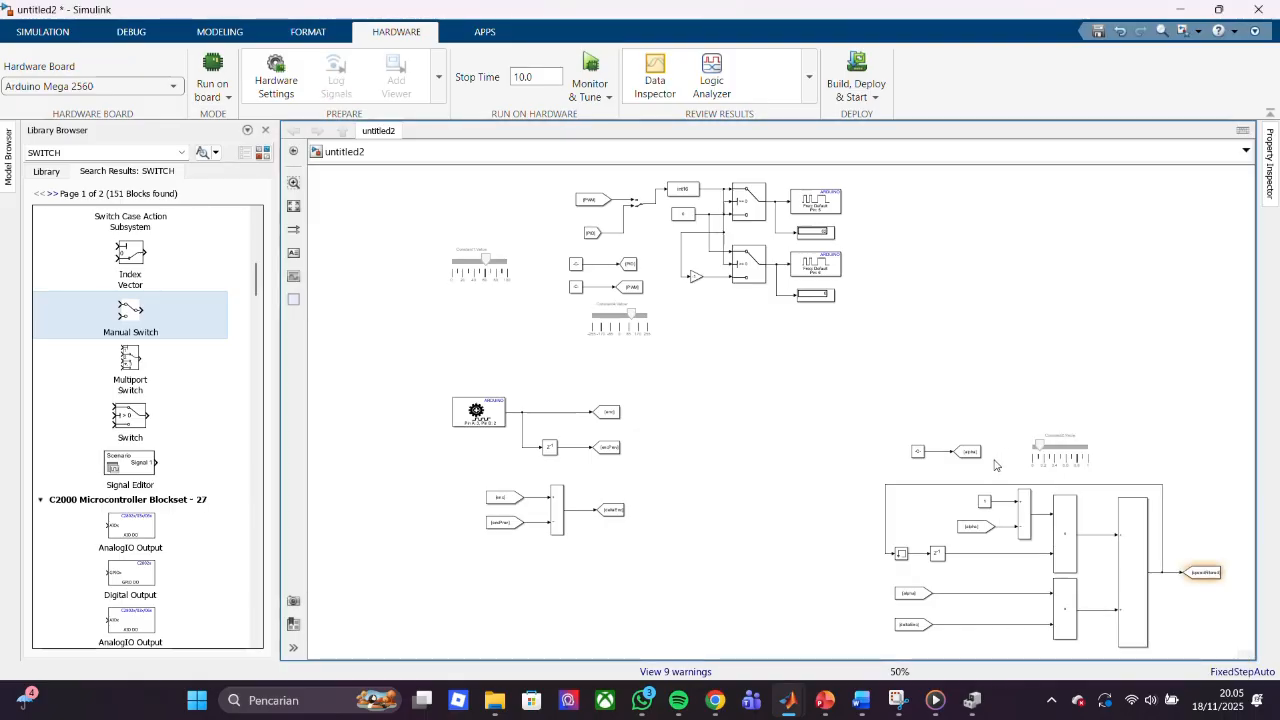
pyautogui.hotkey('ctrl', 'z')
pyautogui.hotkey('ctrl', 'z')
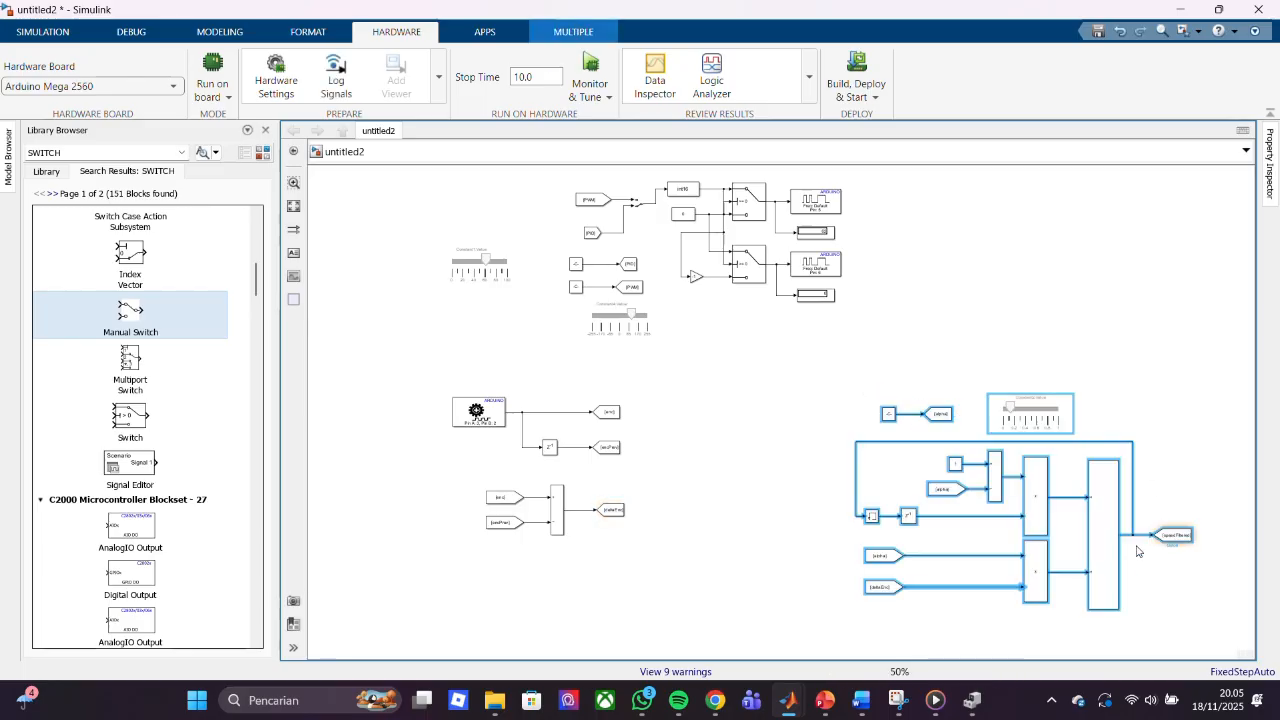
pyautogui.moveTo(1138, 570)
pyautogui.mouseDown()
pyautogui.moveTo(1080, 541)
pyautogui.moveTo(1139, 573)
pyautogui.mouseUp()
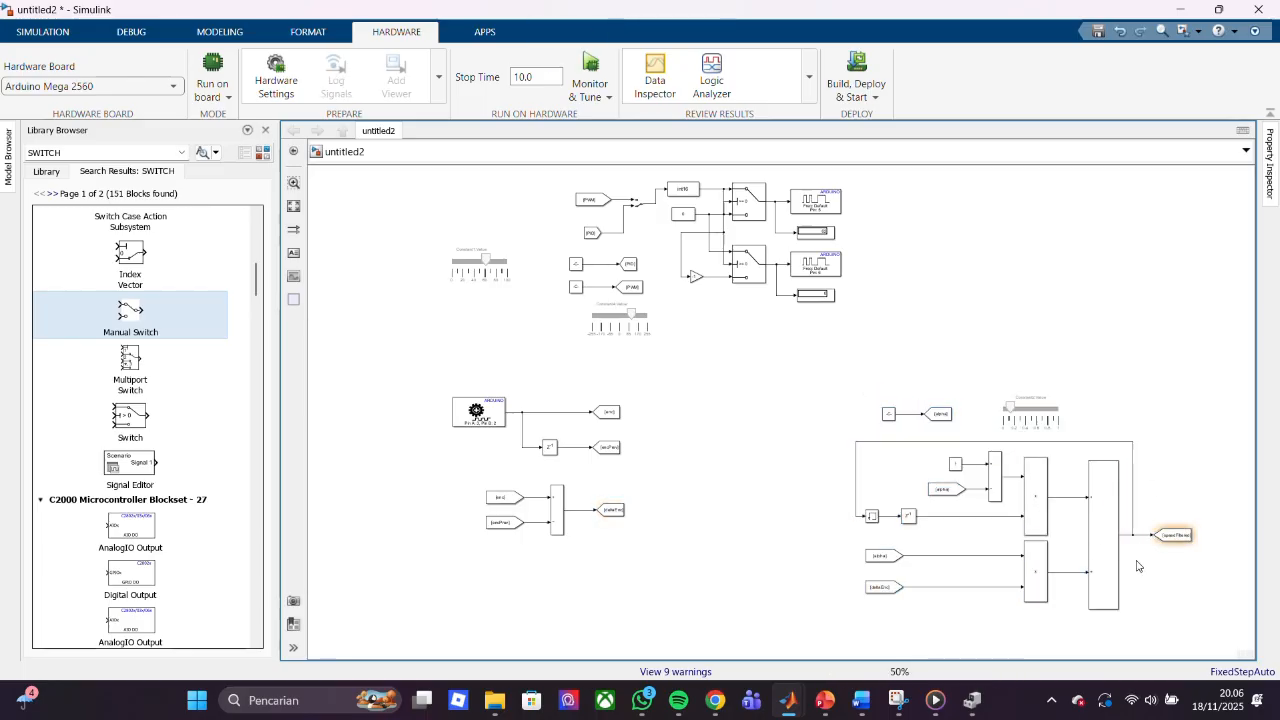
pyautogui.hotkey('ctrl', 'z')
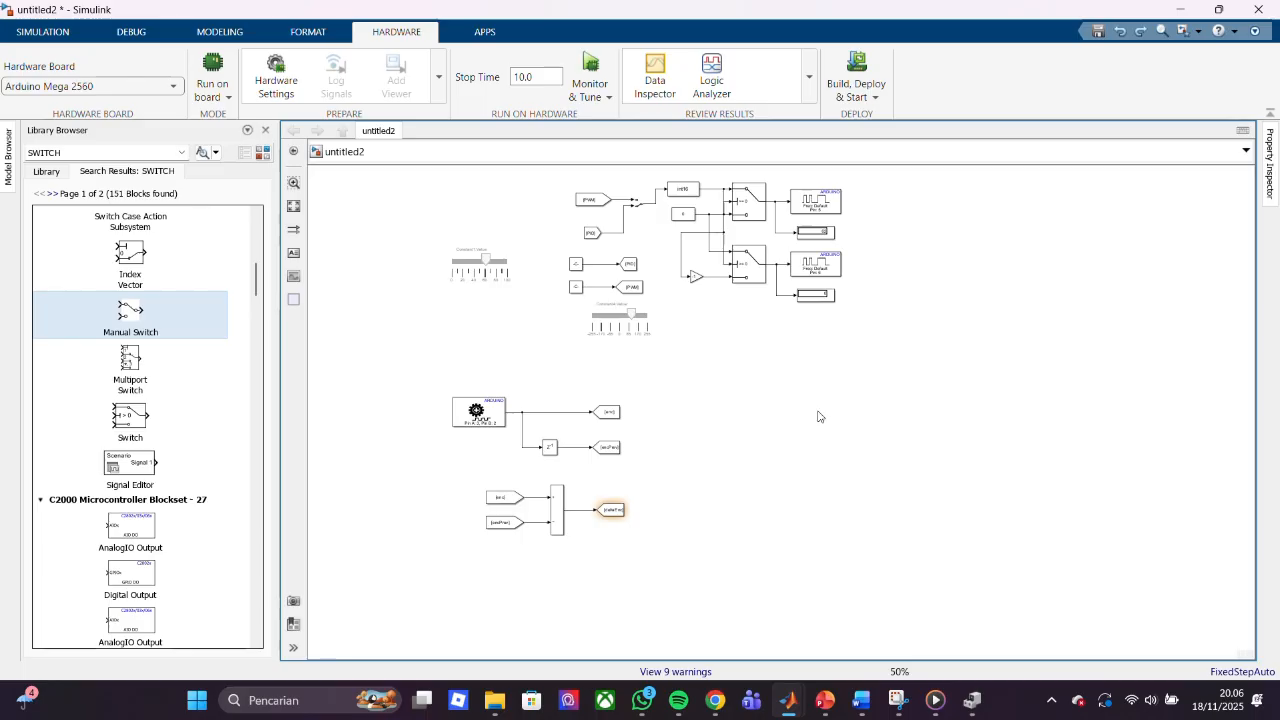
pyautogui.hotkey('ctrl', 'y')
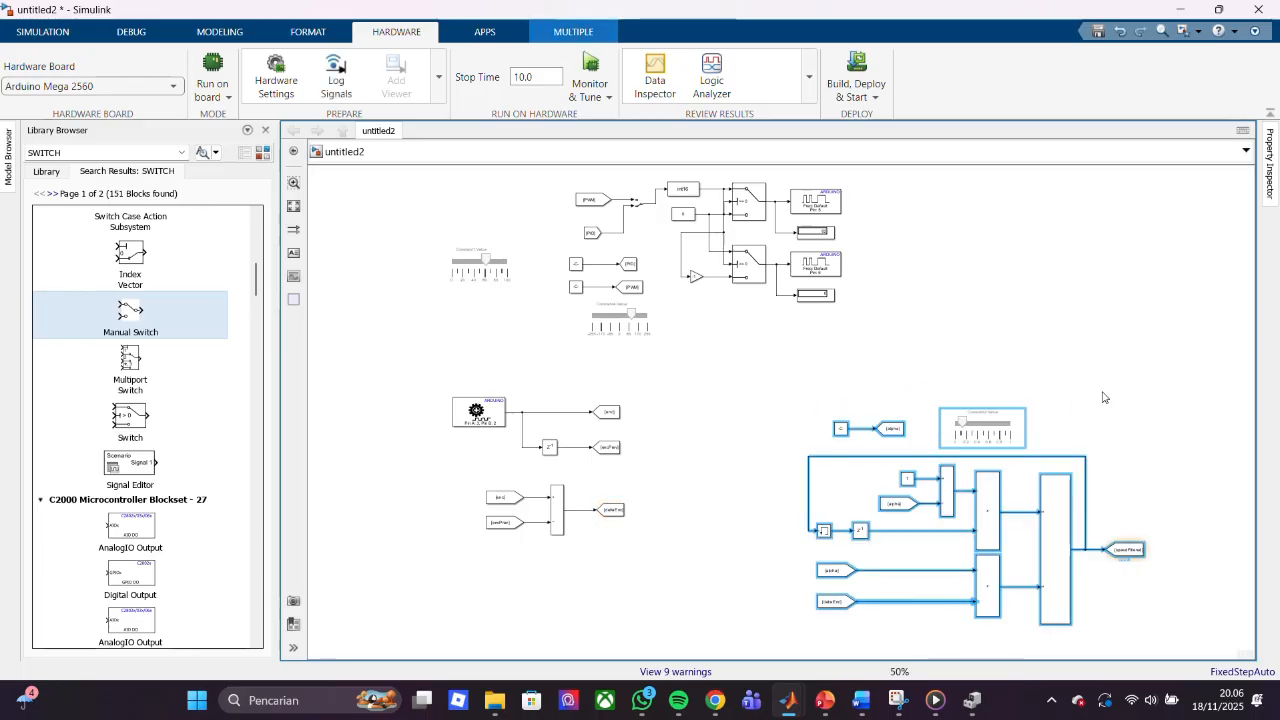
pyautogui.click(1185, 397)
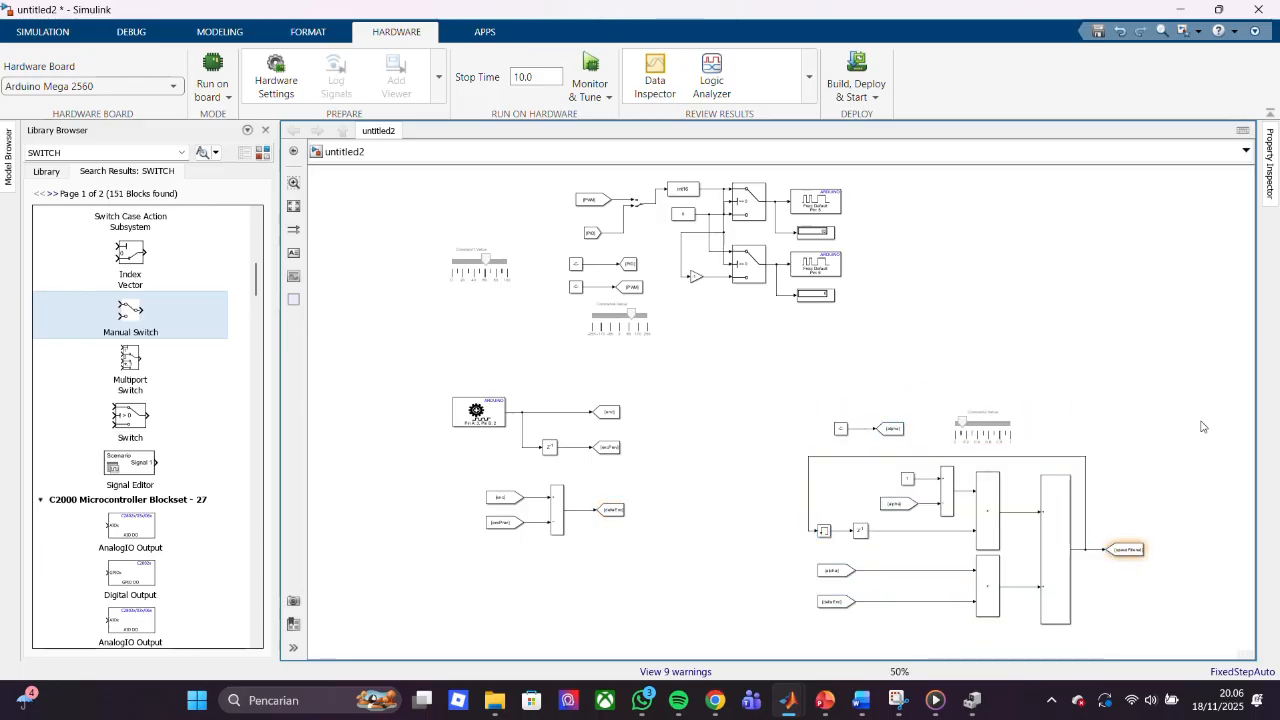
pyautogui.doubleClick(1203, 427)
pyautogui.click(1168, 295)
# - Set the sample time of the Constant2 block feeding the alpha Goto to 0.5
pyautogui.scroll(5, 1153, 585)
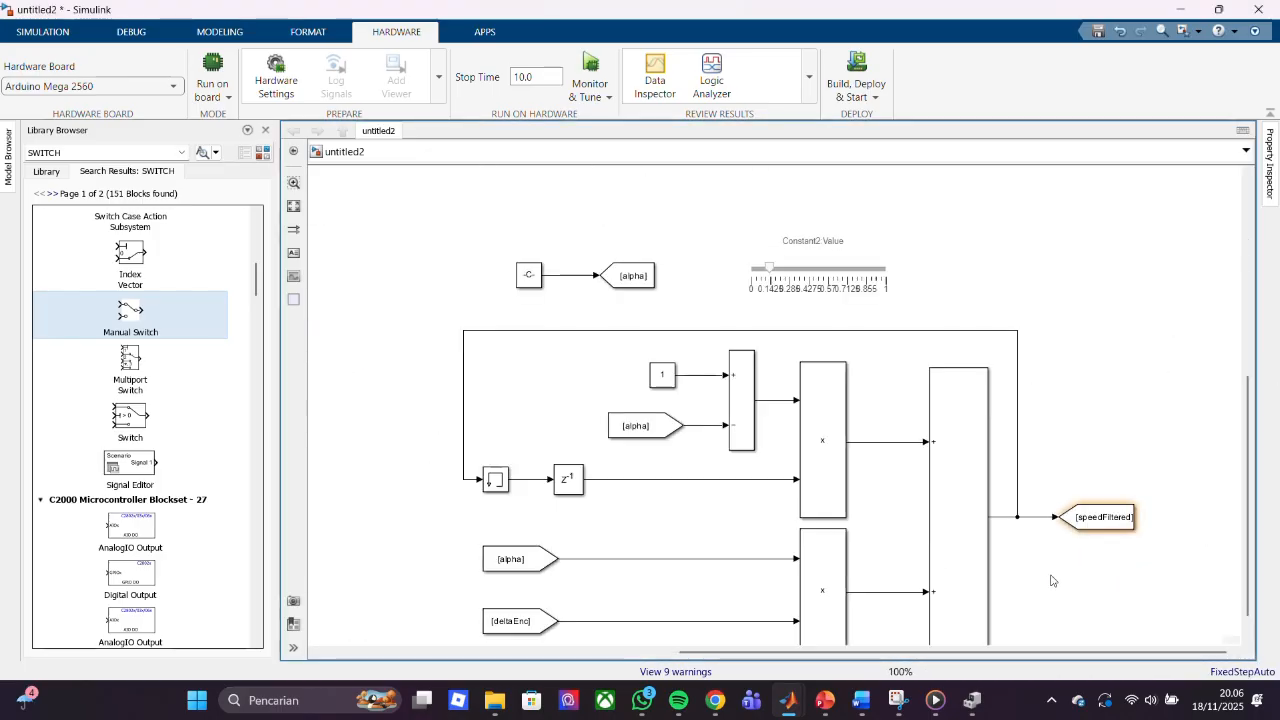
pyautogui.doubleClick(528, 275)
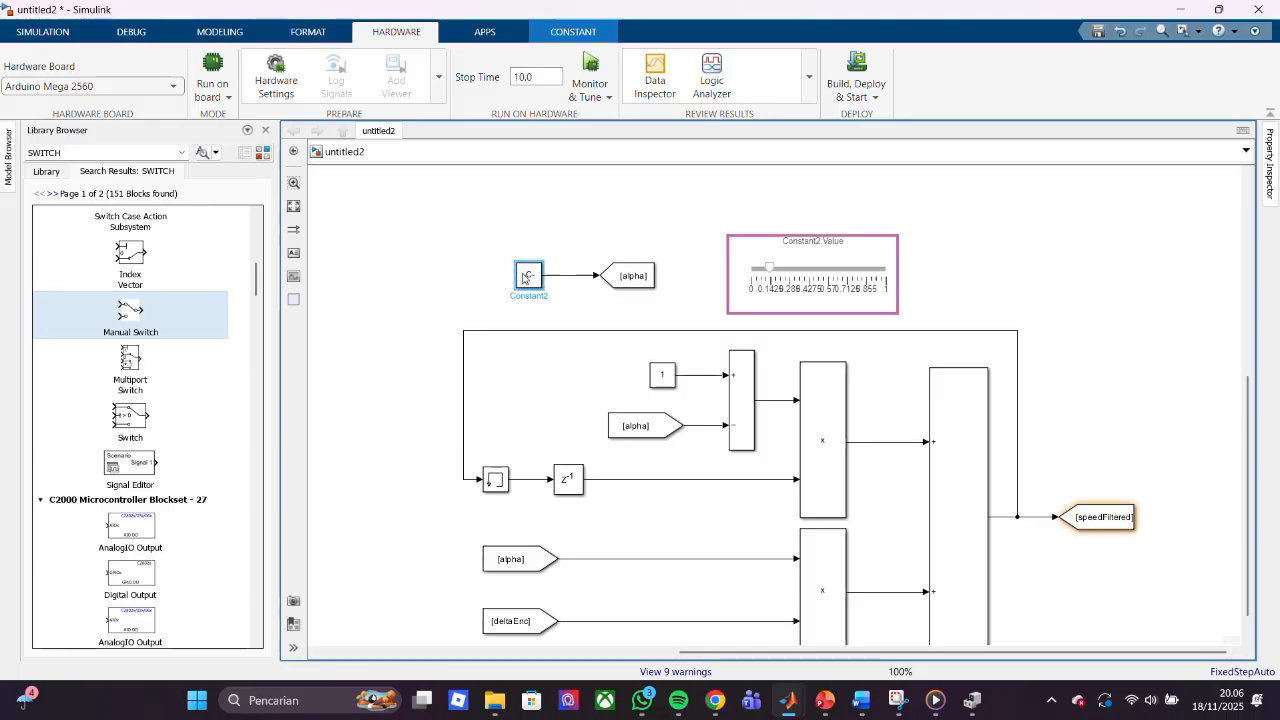
pyautogui.tripleClick(619, 358)
pyautogui.press('BackSpace')
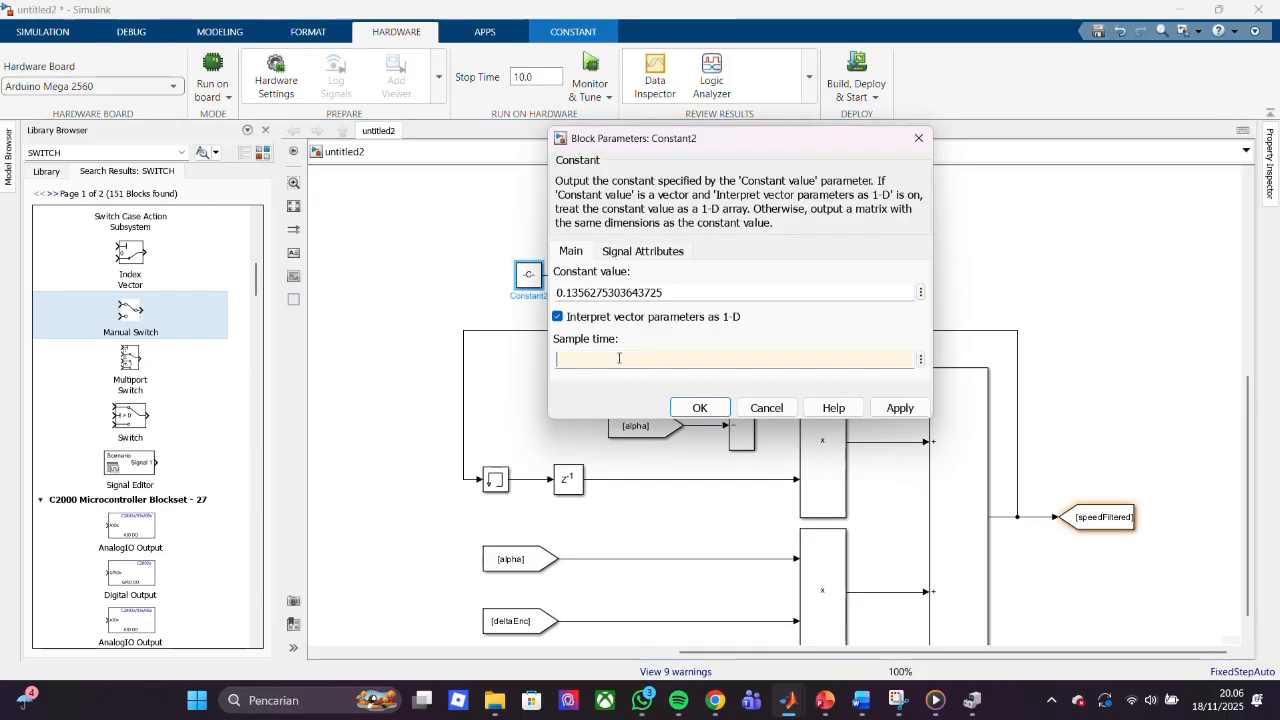
pyautogui.press('Return')
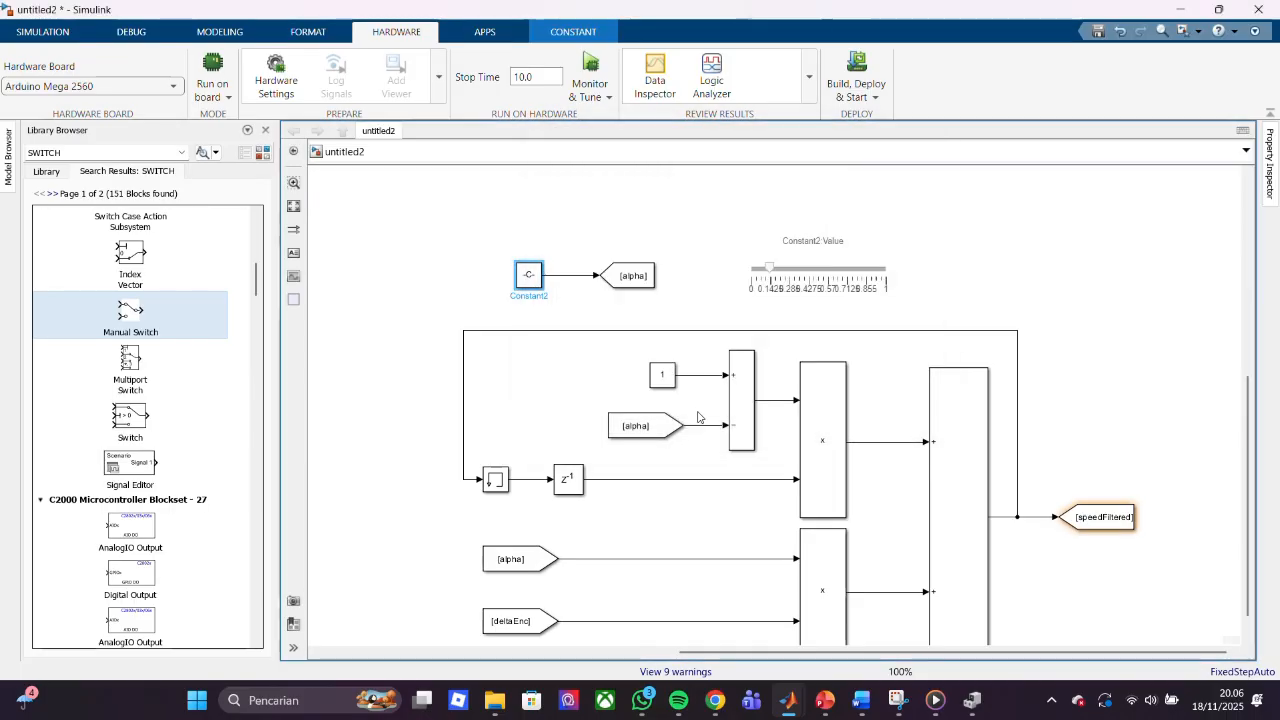
# - Set the Constant2 block's sample time to 0.1
pyautogui.doubleClick(528, 275)
pyautogui.click(586, 360)
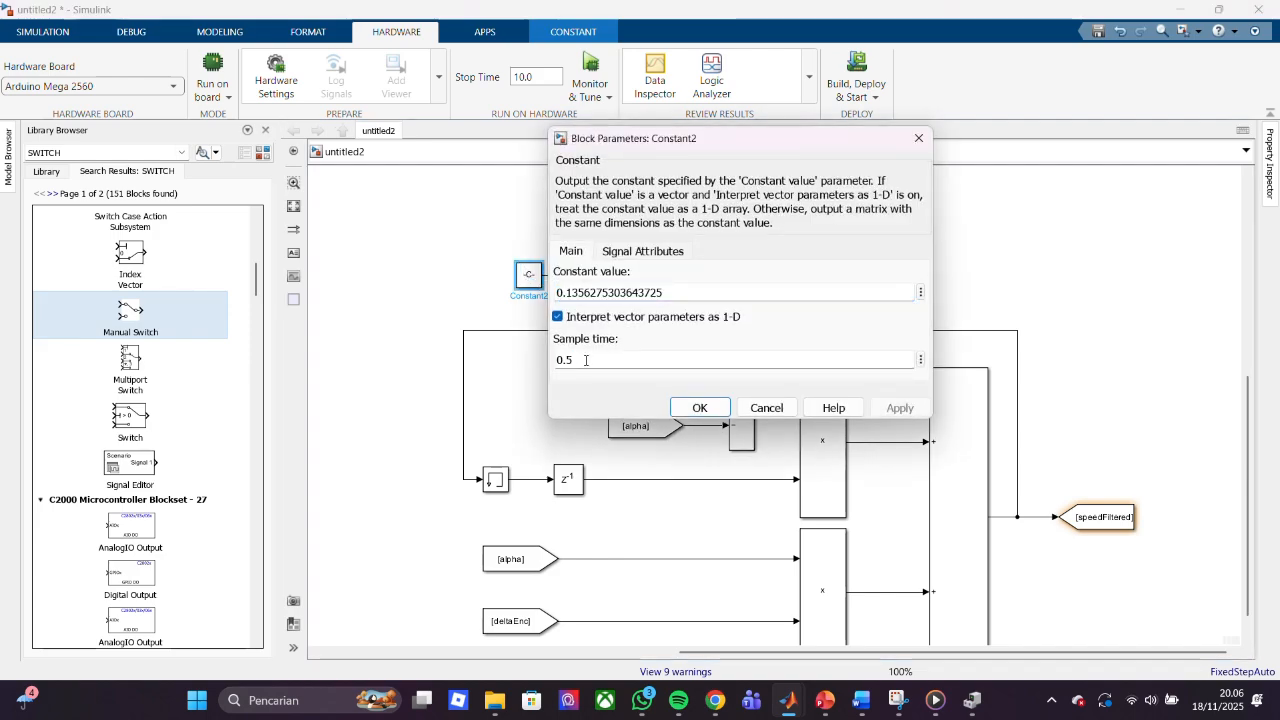
pyautogui.press('BackSpace')
pyautogui.write('1')
pyautogui.press('Return')
# - Set the Constant2 block's constant value to 0.5, keeping the sample time of 0.1
pyautogui.doubleClick(528, 275)
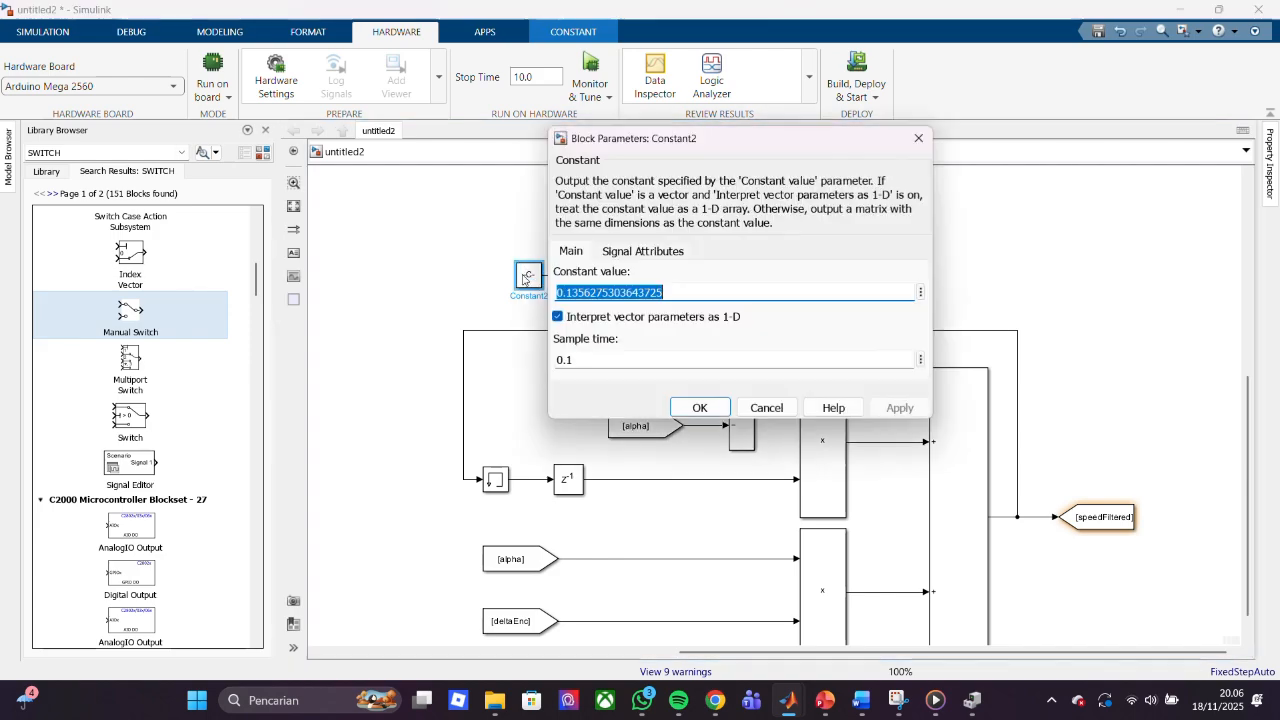
pyautogui.press('BackSpace')
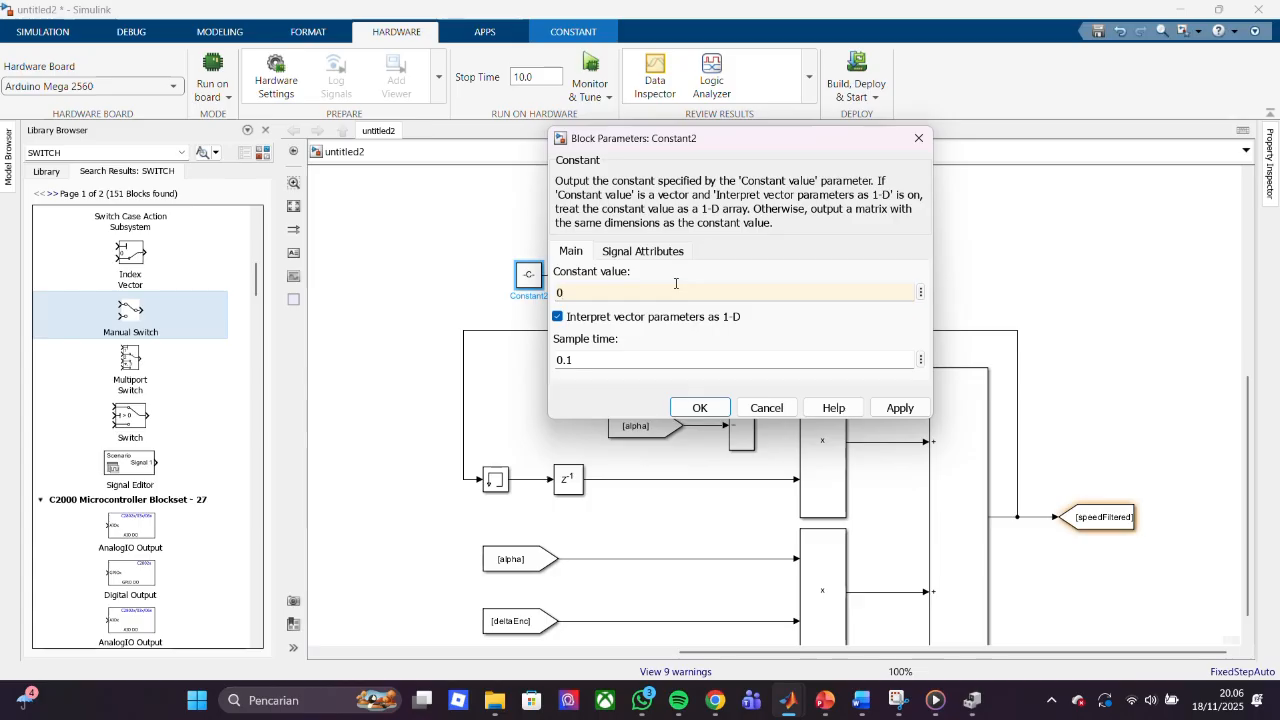
pyautogui.press('Return')
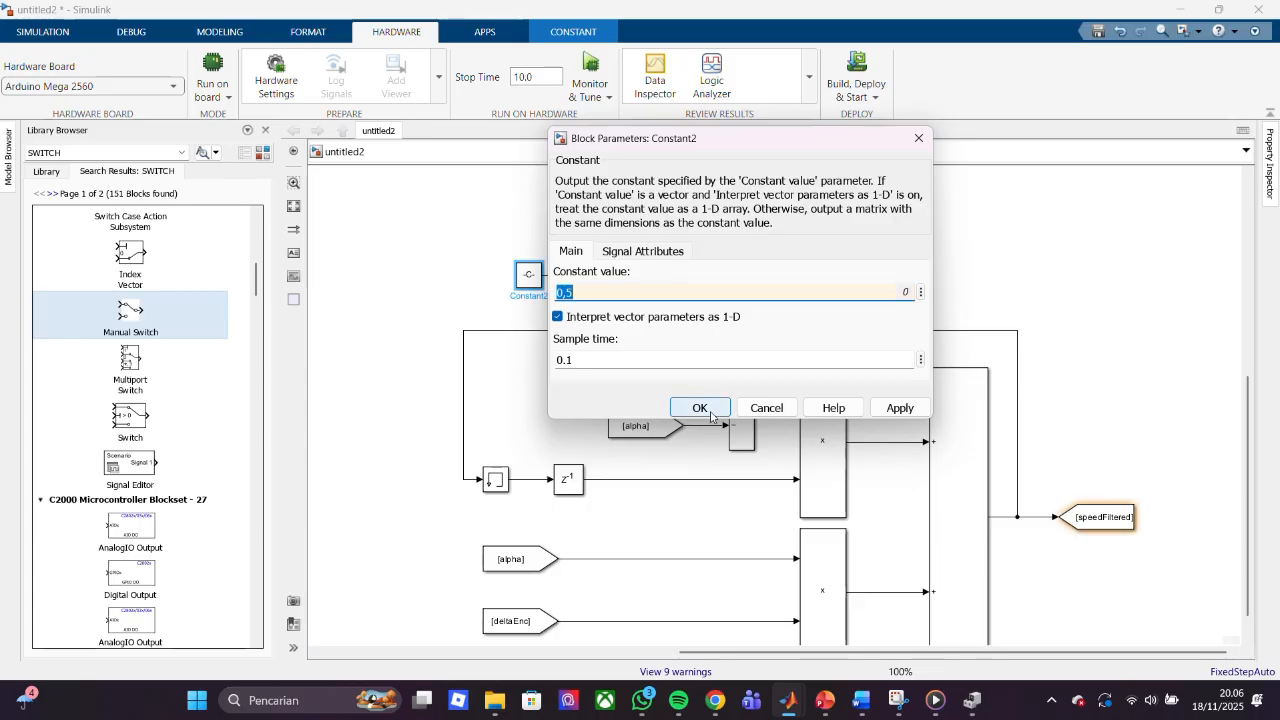
pyautogui.click(858, 368)
pyautogui.doubleClick(717, 296)
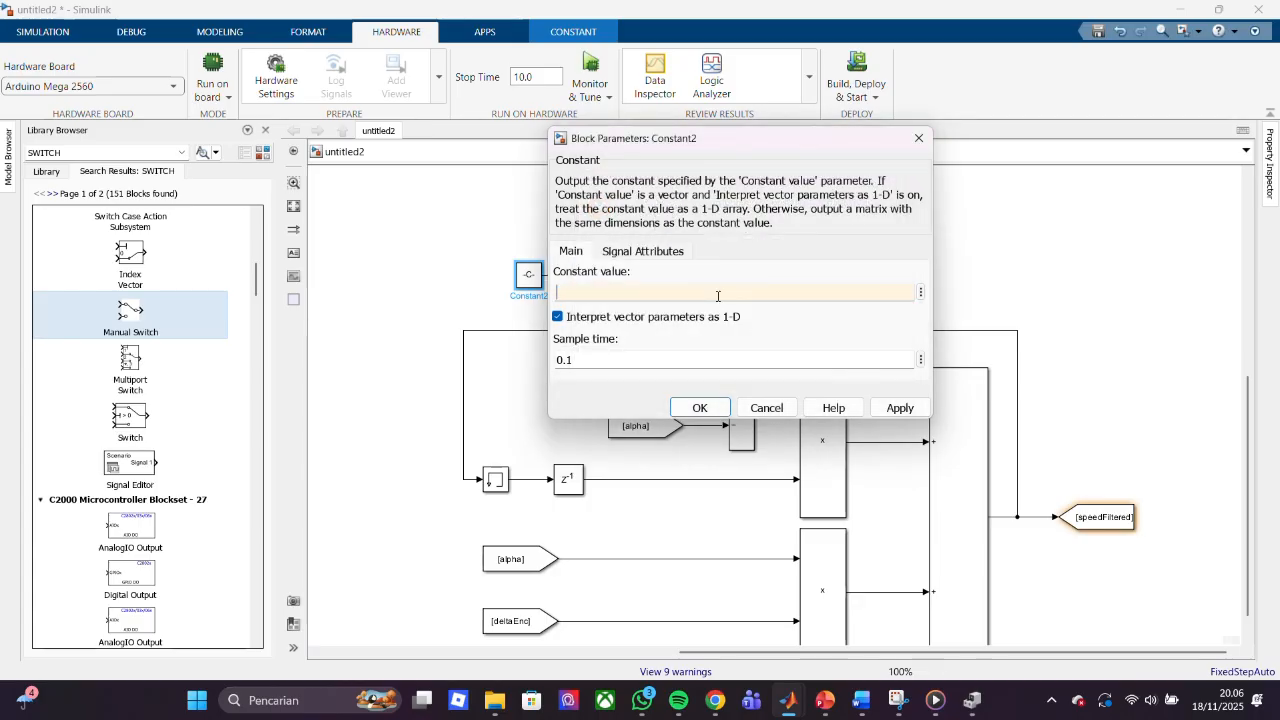
pyautogui.press('Return')
# - Move the Constant2:Value slider to about 0.5 and check its parameter settings
pyautogui.click(820, 272)
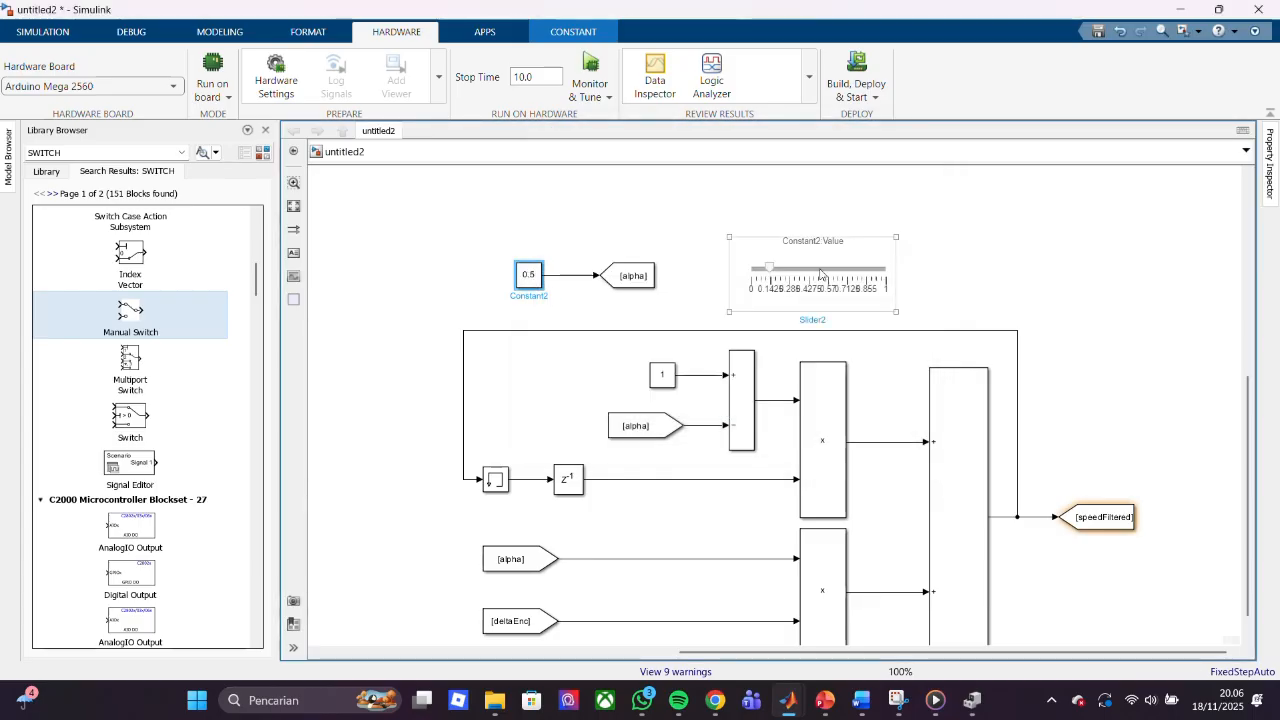
pyautogui.doubleClick(820, 272)
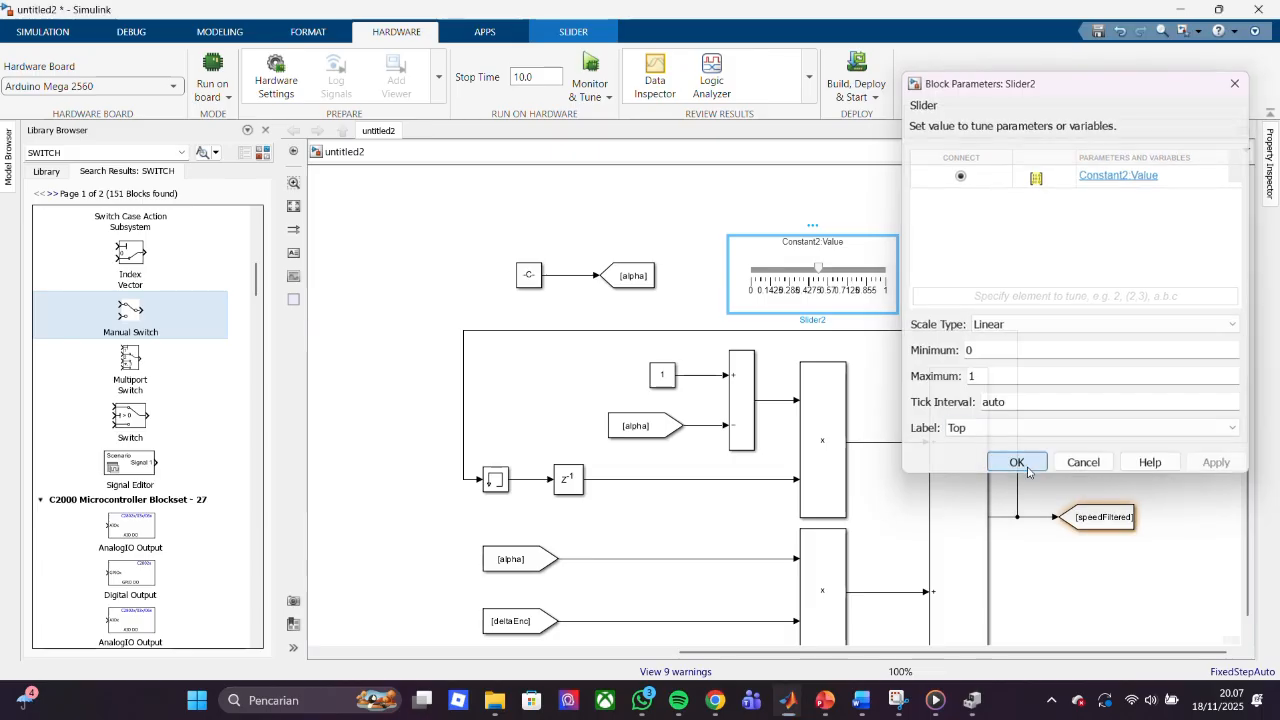
pyautogui.click(1016, 463)
pyautogui.click(1036, 373)
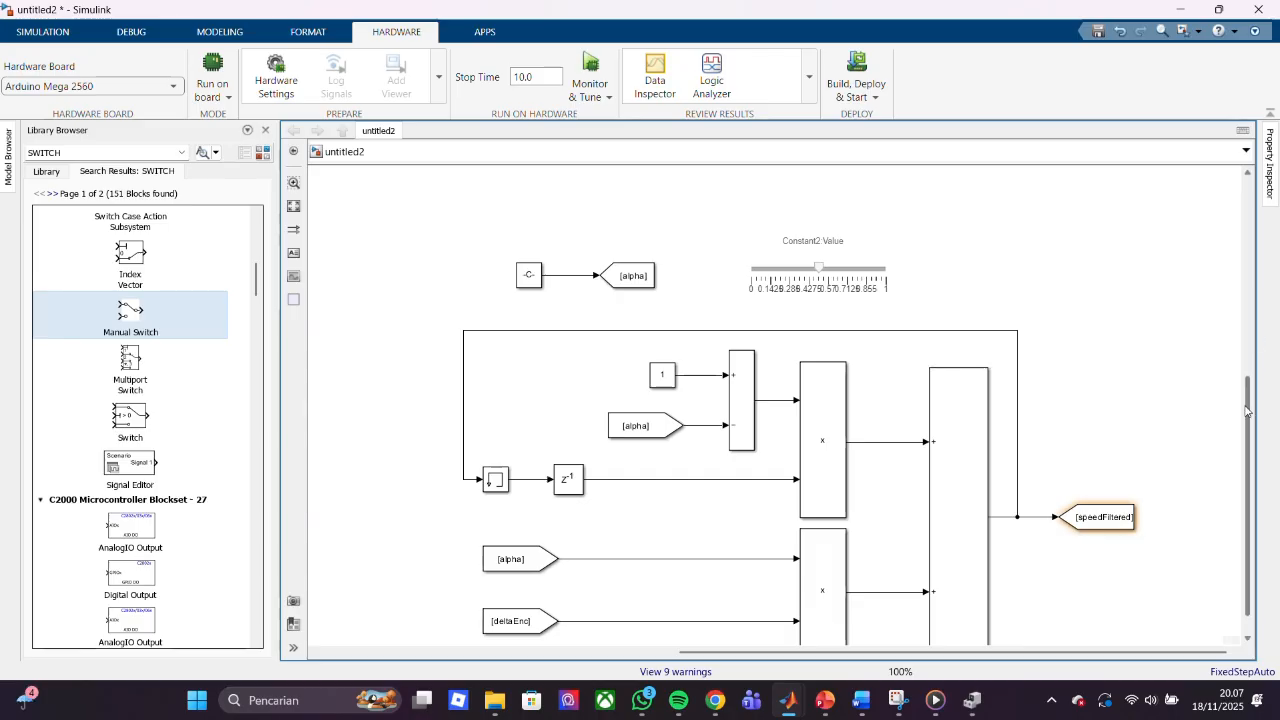
# - Move the Constant2:Value slider to about 0.65, try a minimum of 1, and set the minimum back to 0
pyautogui.scroll(-1, 1249, 411)
pyautogui.click(840, 246)
pyautogui.doubleClick(840, 246)
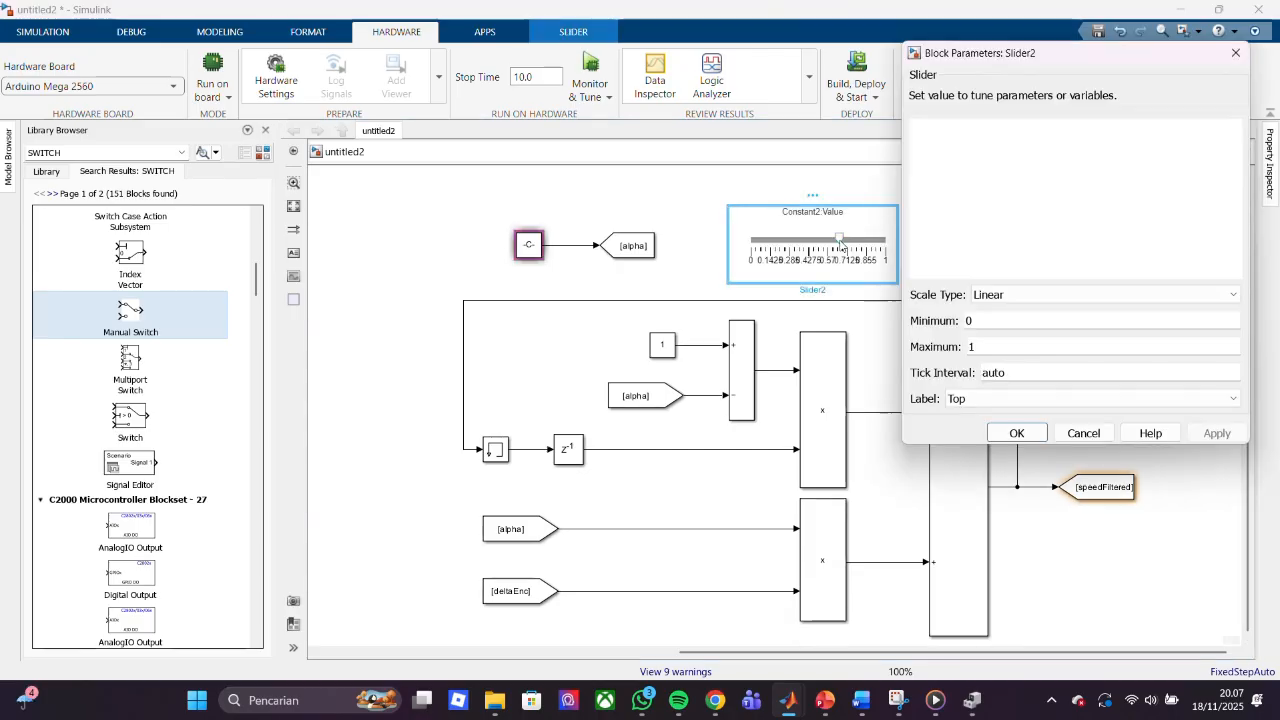
pyautogui.click(1028, 295)
pyautogui.click(1028, 305)
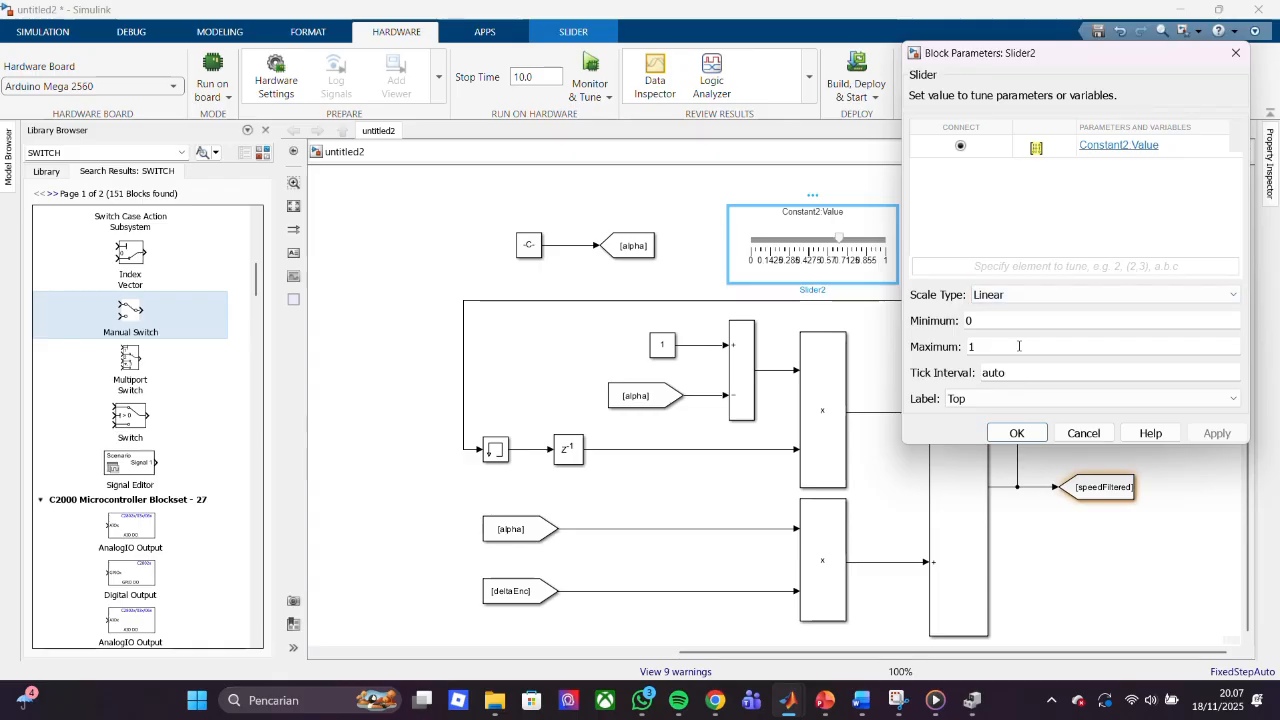
pyautogui.write('1')
pyautogui.press('Return')
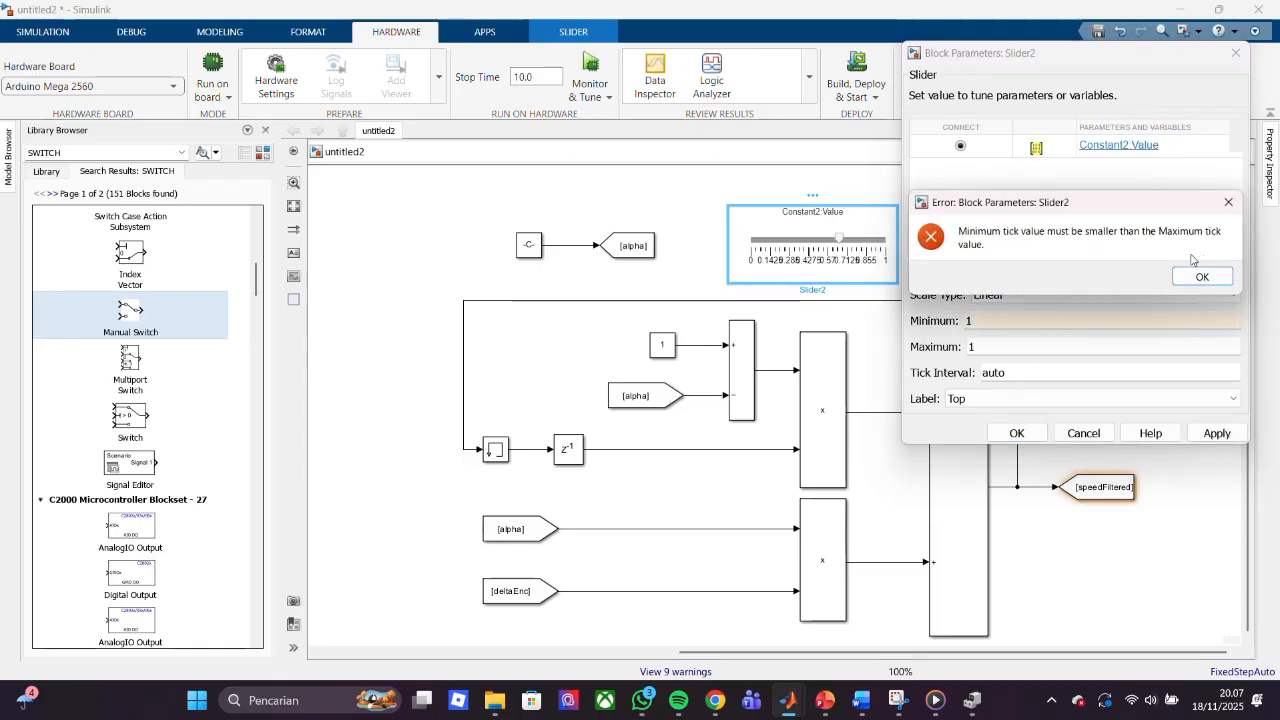
pyautogui.click(1201, 343)
pyautogui.write('0')
pyautogui.press('Return')
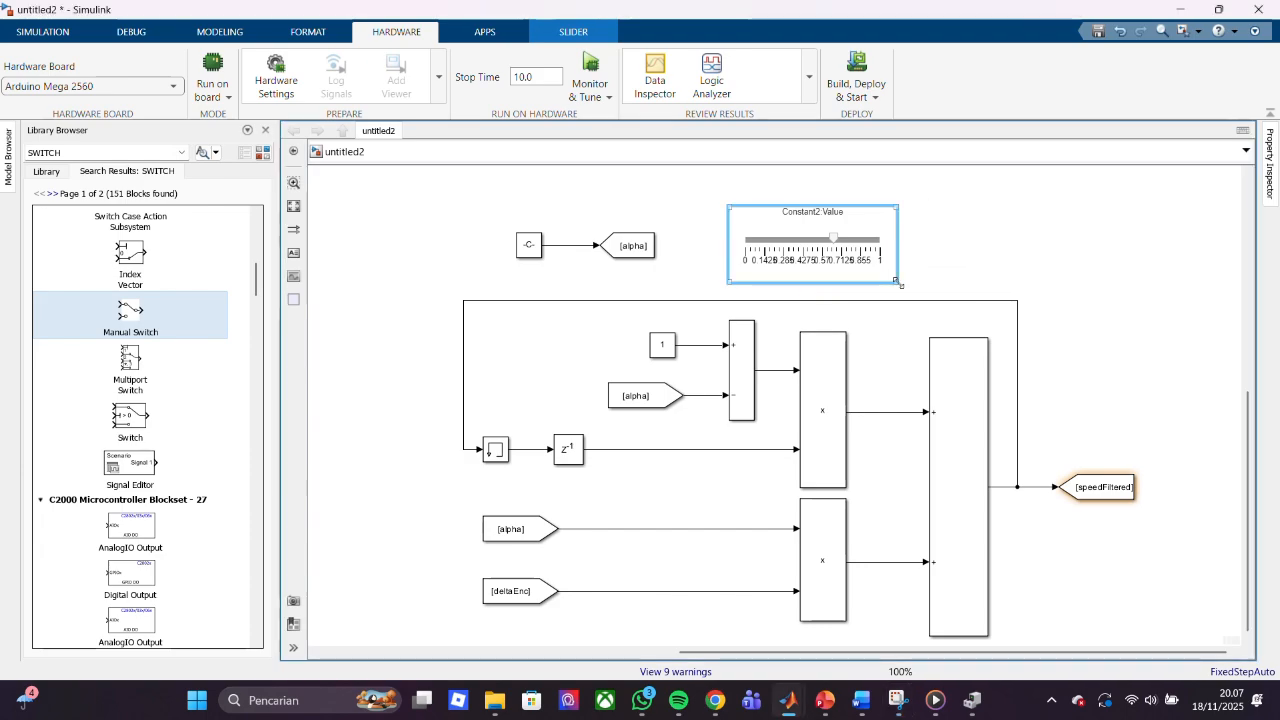
# - Enlarge and reposition the Constant2:Value slider above the filter section, and start its connection mode with the Constant2 block selected
pyautogui.moveTo(897, 283); pyautogui.dragTo(958, 296)
pyautogui.moveTo(873, 259); pyautogui.dragTo(831, 238)
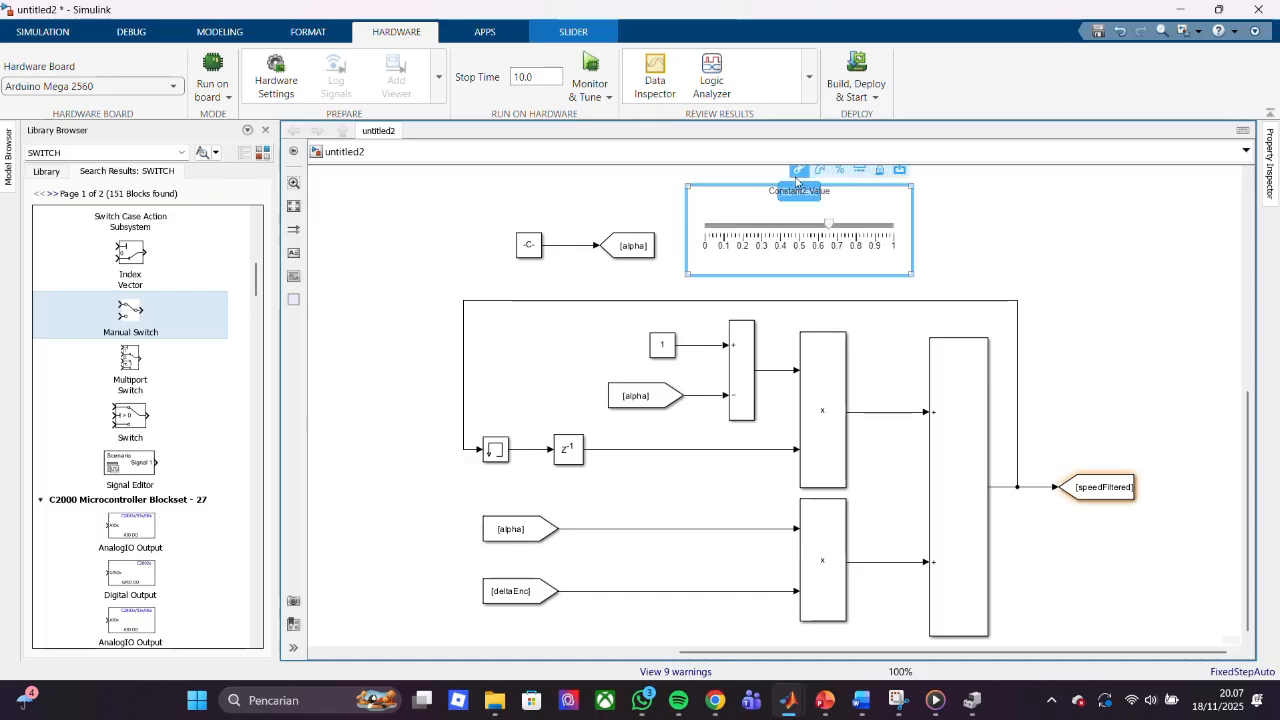
pyautogui.click(799, 171)
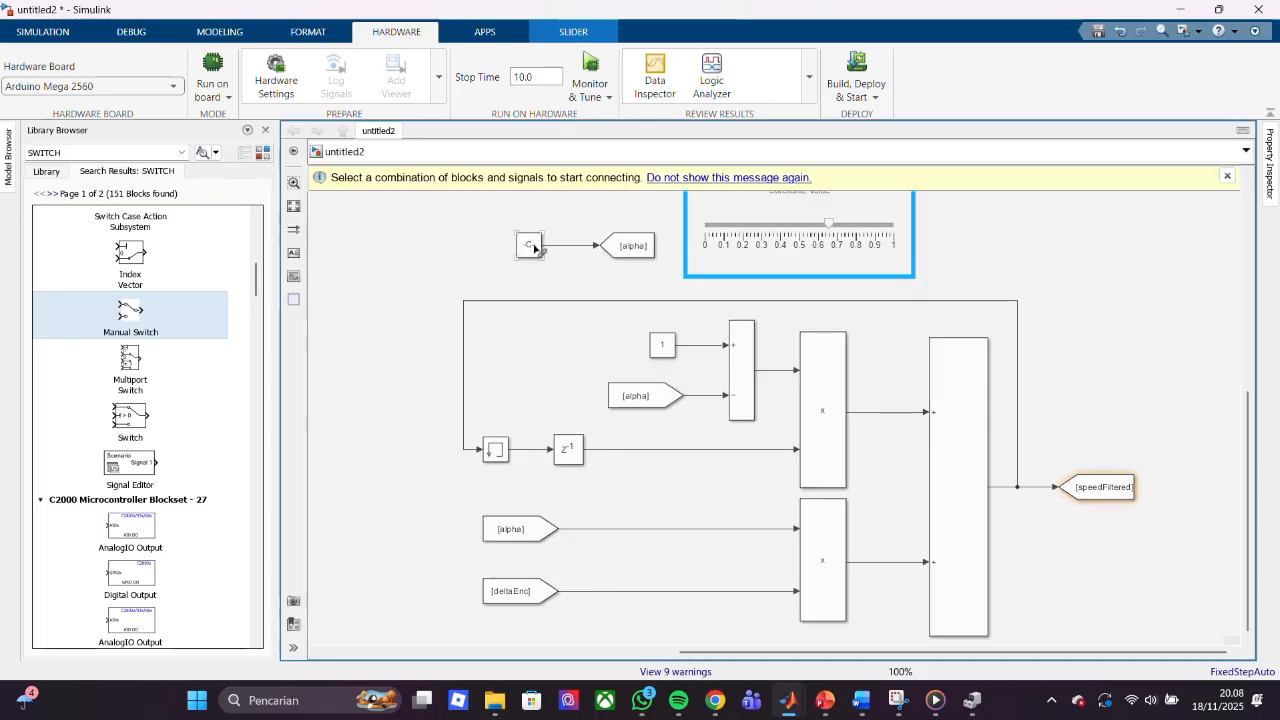
pyautogui.click(528, 246)
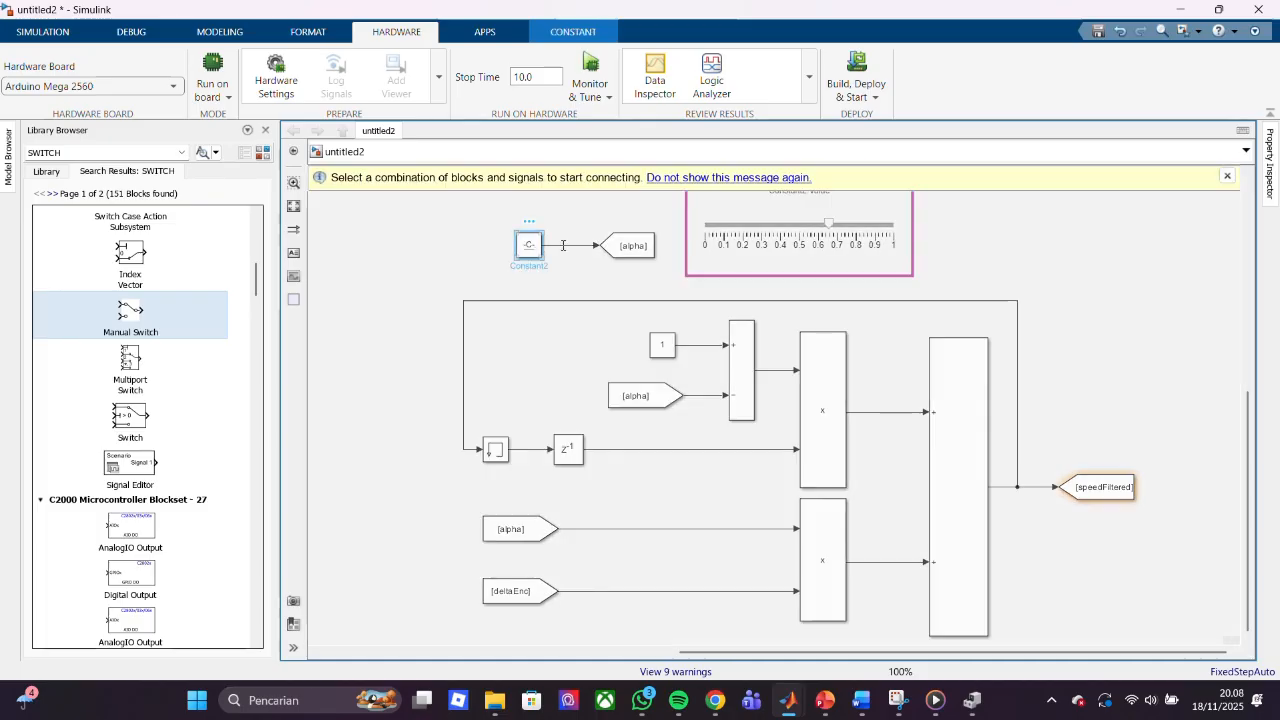
pyautogui.click(893, 264)
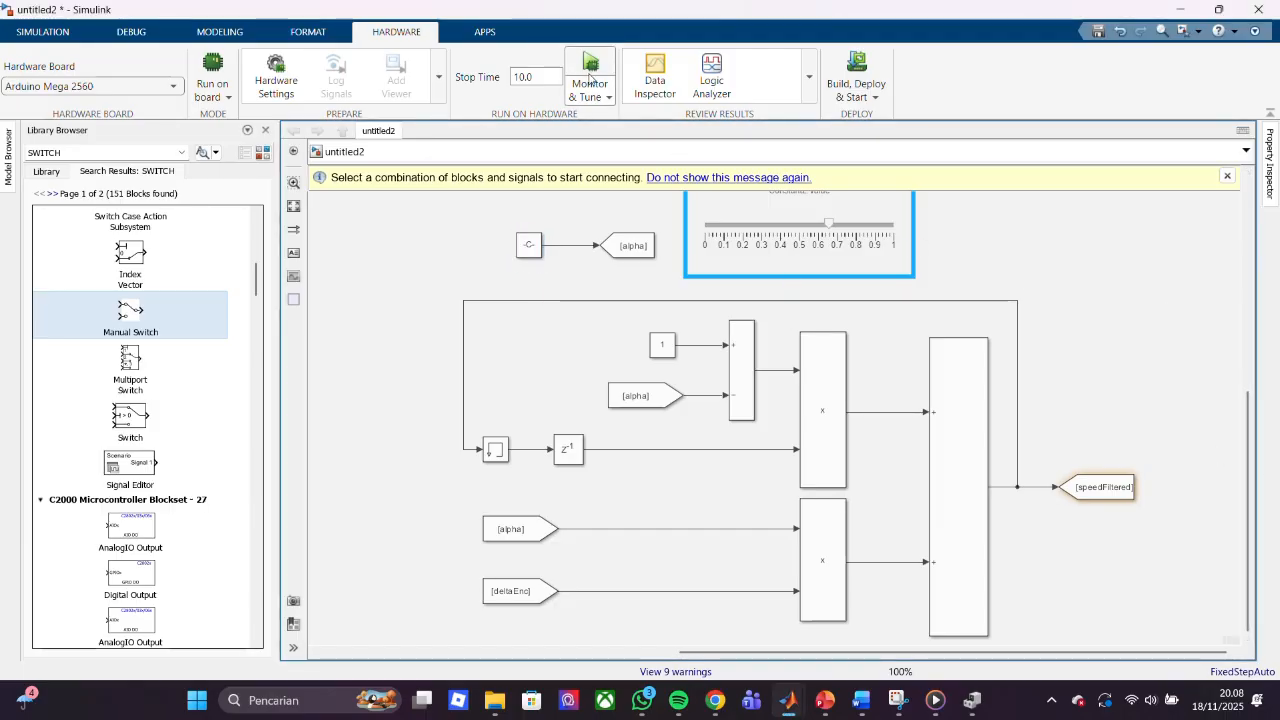
# - Run the model with Monitor & Tune, trying to change the Constant2:Value slider during the run and checking the diagnostic errors
pyautogui.click(589, 77)
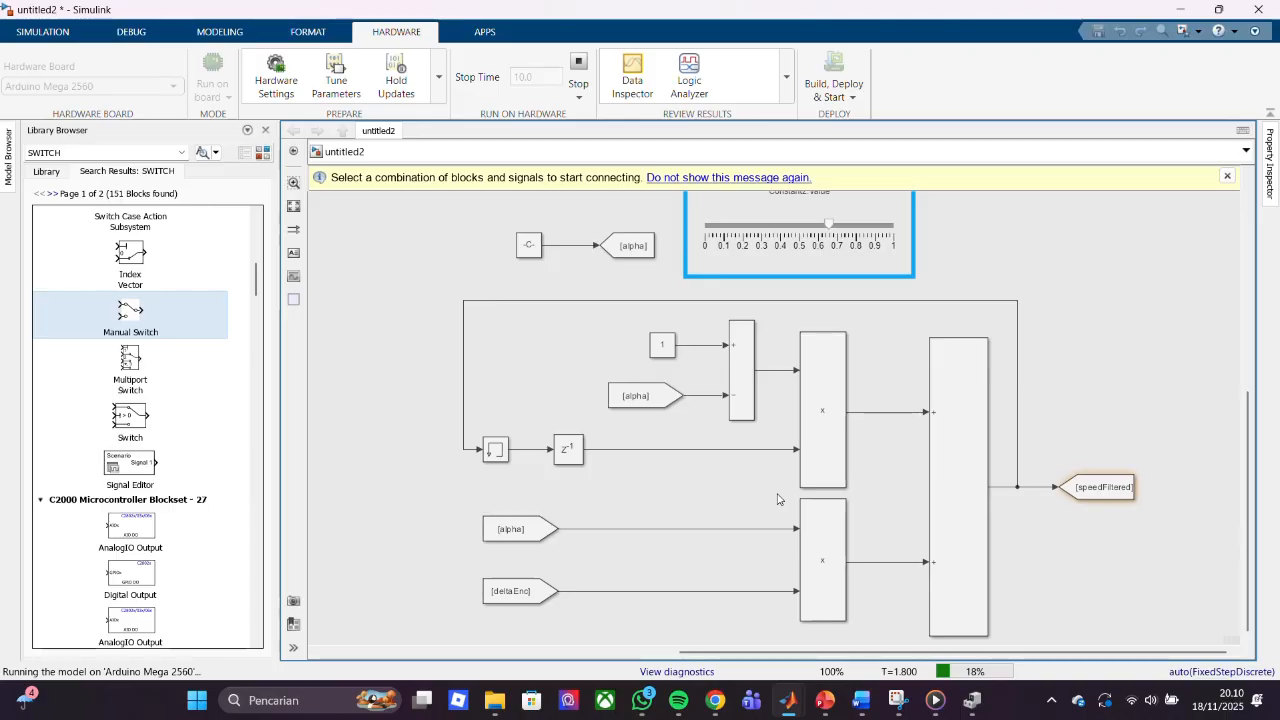
pyautogui.moveTo(829, 226); pyautogui.dragTo(660, 267)
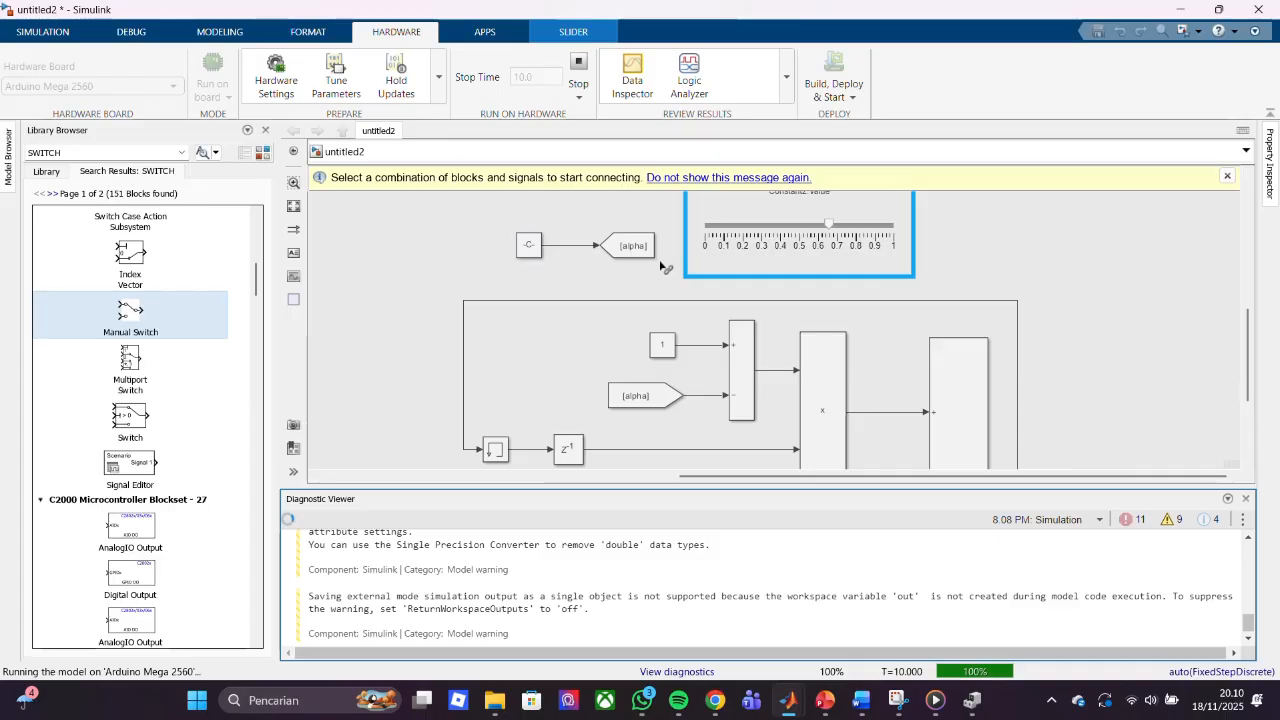
pyautogui.click(1133, 520)
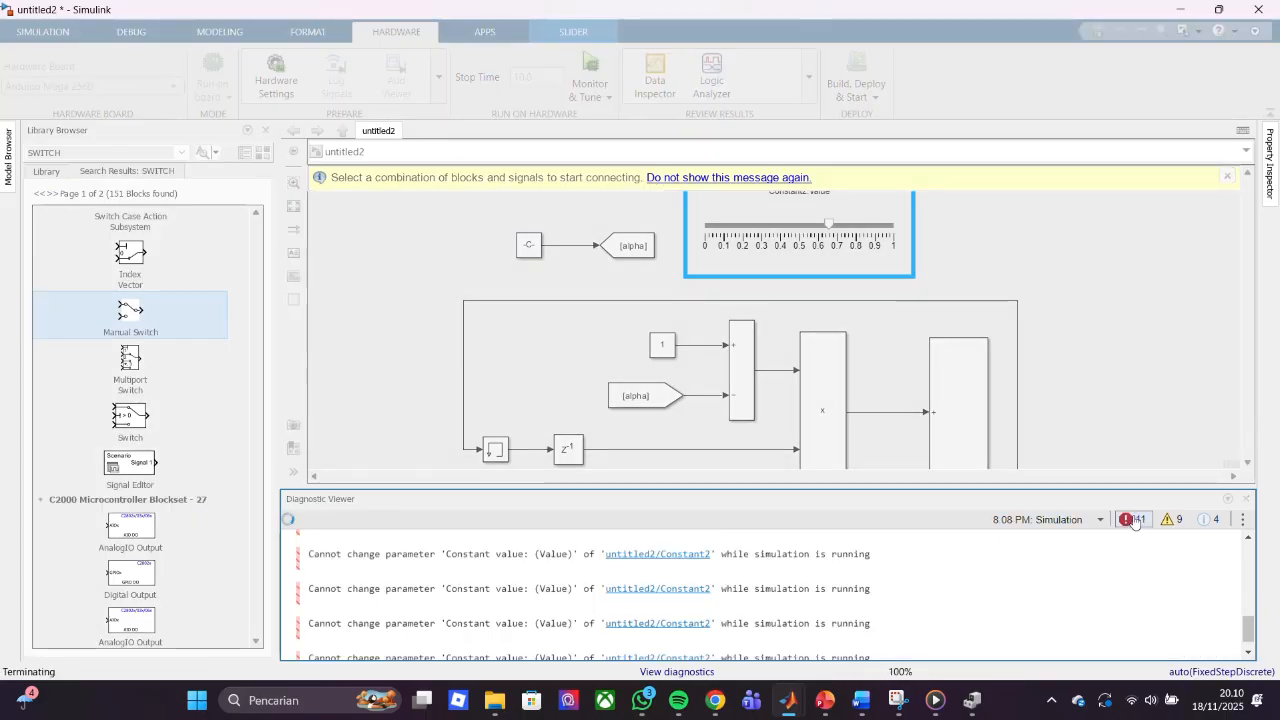
# - Review the errors and warnings logged for the last simulation run and close the Diagnostic Viewer
pyautogui.click(1133, 520)
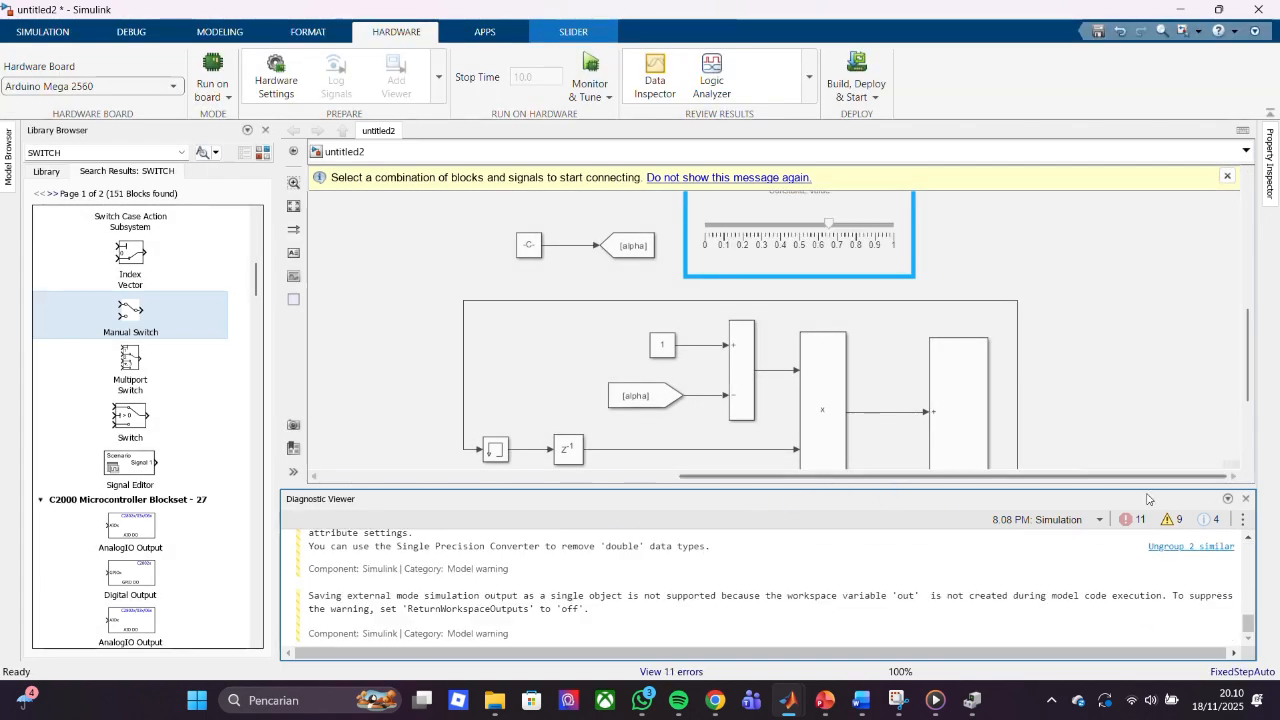
pyautogui.click(1140, 526)
pyautogui.click(1140, 526)
pyautogui.click(1140, 526)
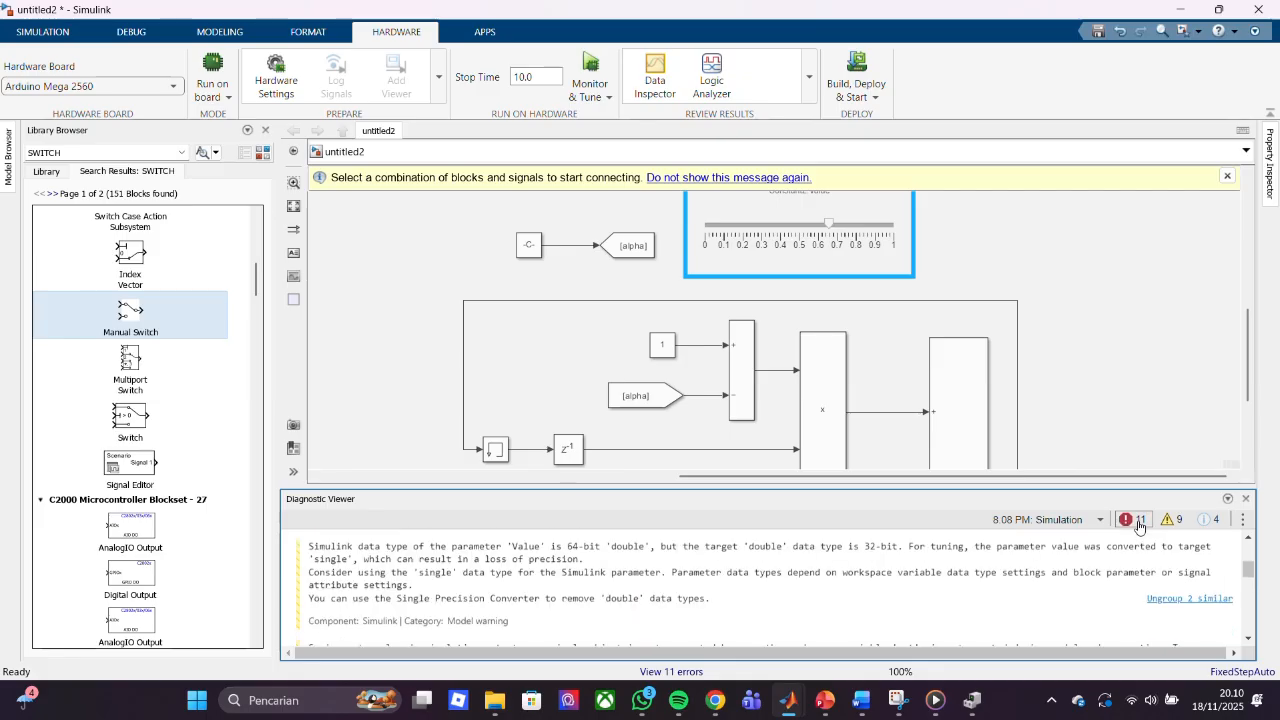
pyautogui.click(1139, 526)
pyautogui.scroll(3, 1012, 611)
pyautogui.scroll(-5, 1038, 572)
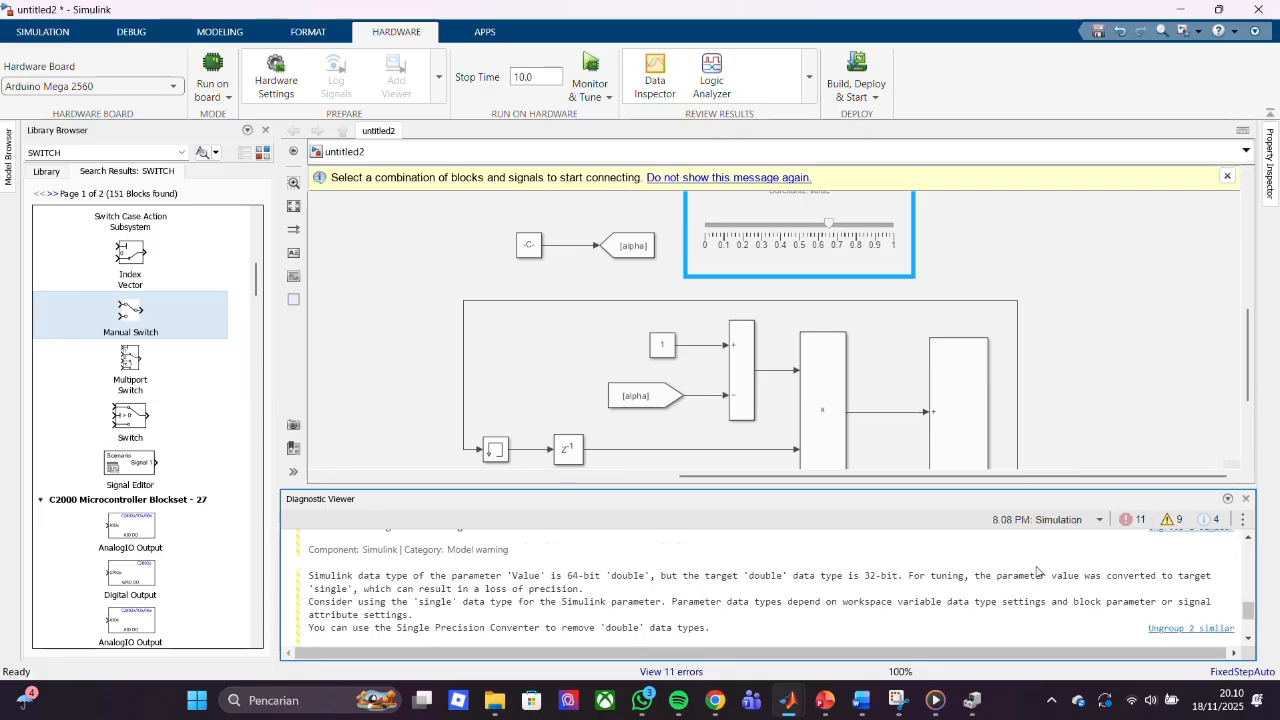
pyautogui.click(1174, 521)
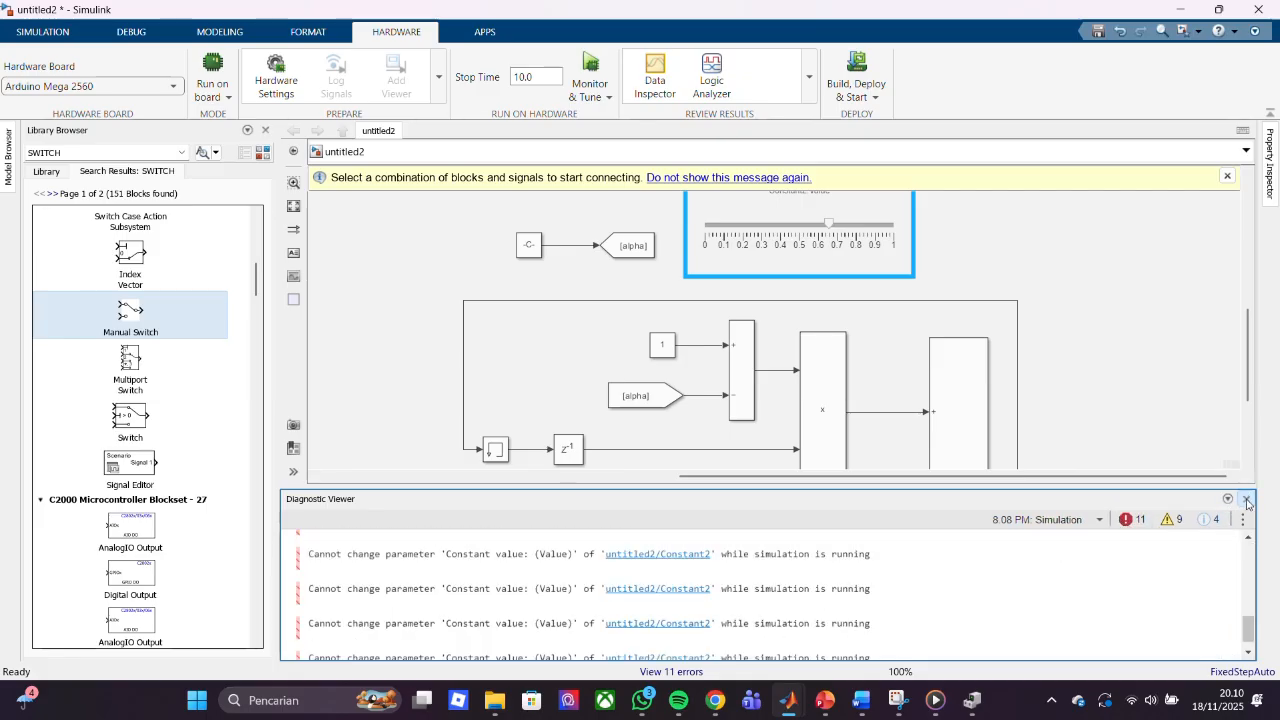
pyautogui.click(1245, 498)
# - Inspect the speed filter section and check the warning on the [speedFiltered] Goto block
pyautogui.scroll(5, 1182, 508)
pyautogui.scroll(-2, 1182, 508)
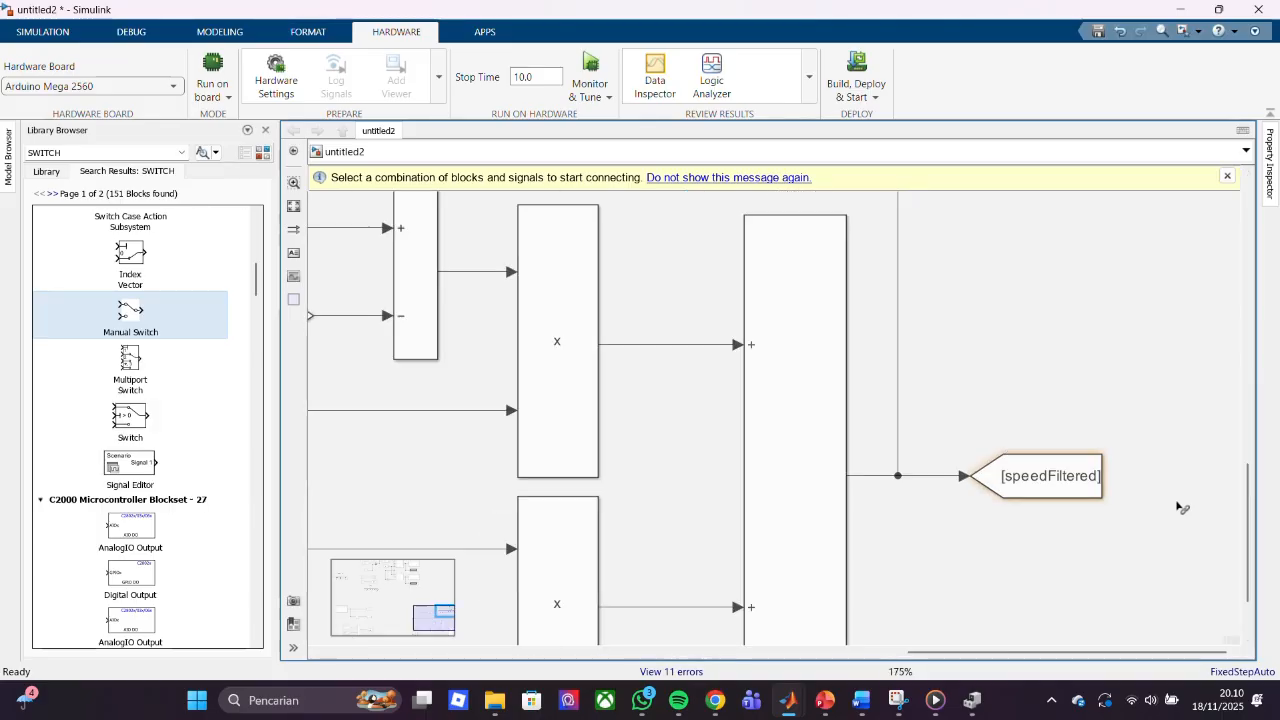
pyautogui.scroll(2, 1182, 508)
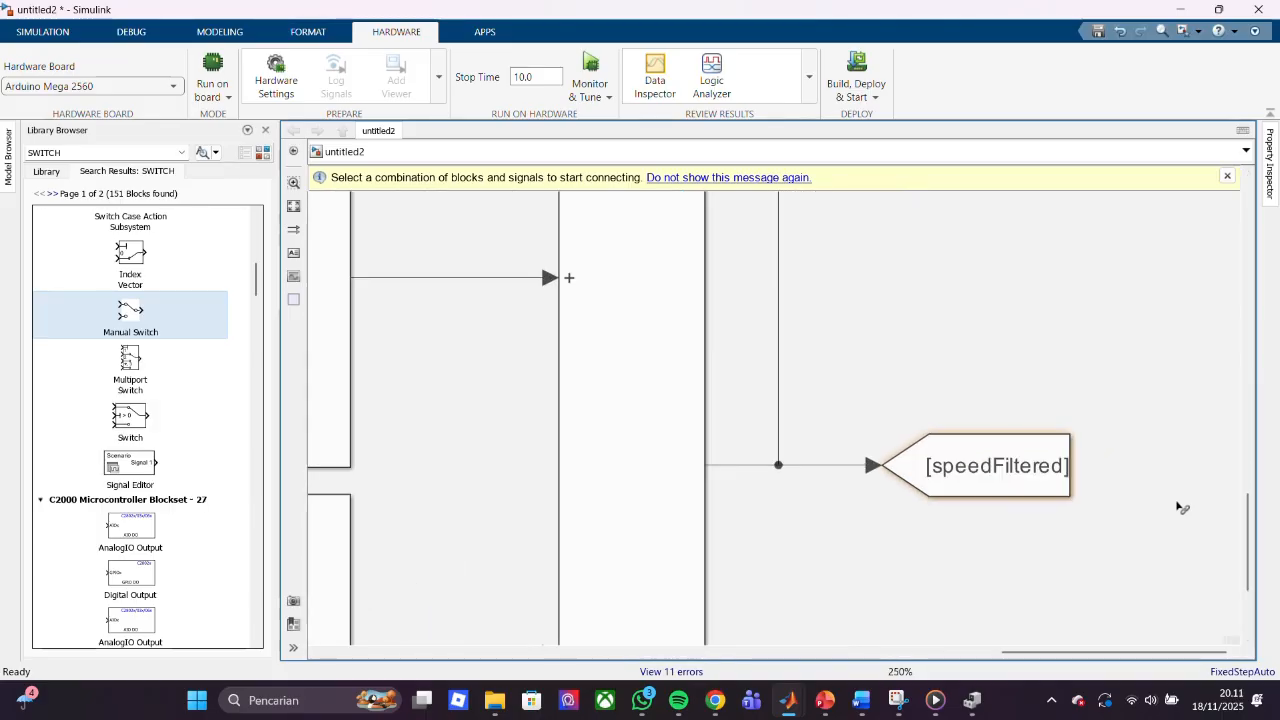
pyautogui.scroll(-6, 1182, 508)
pyautogui.scroll(3, 1078, 491)
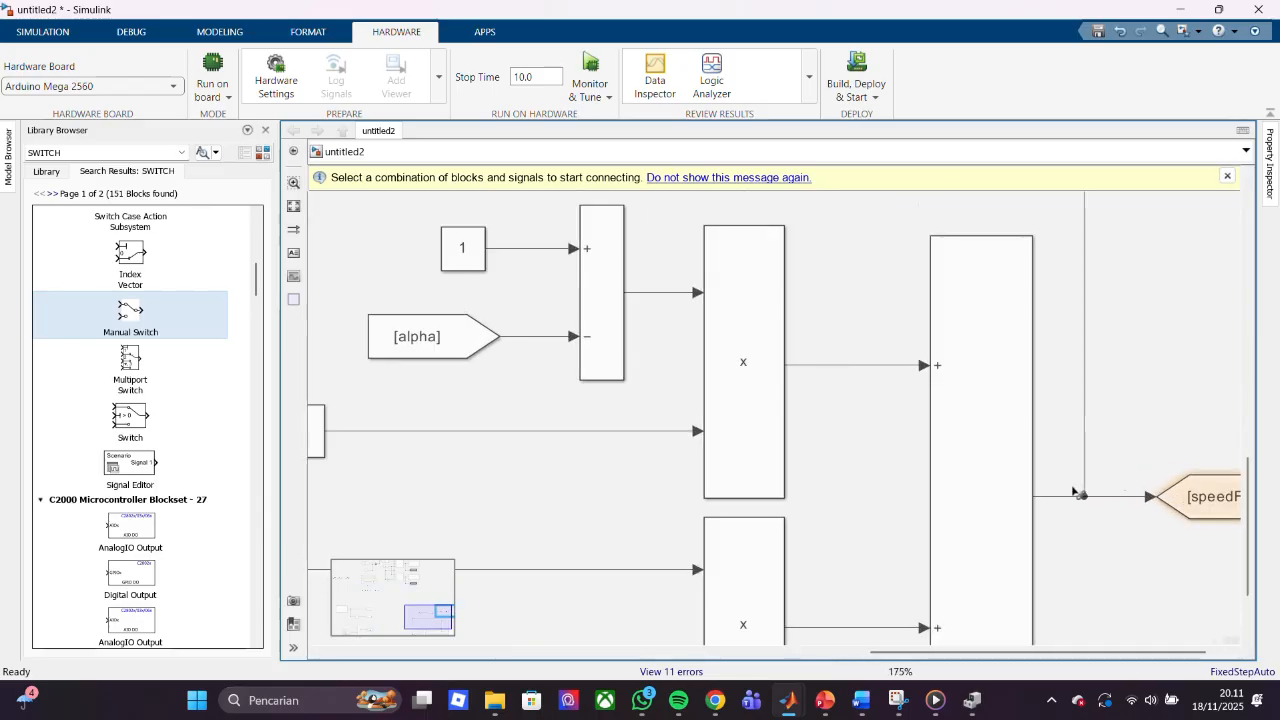
pyautogui.scroll(-3, 1078, 491)
pyautogui.scroll(3, 870, 432)
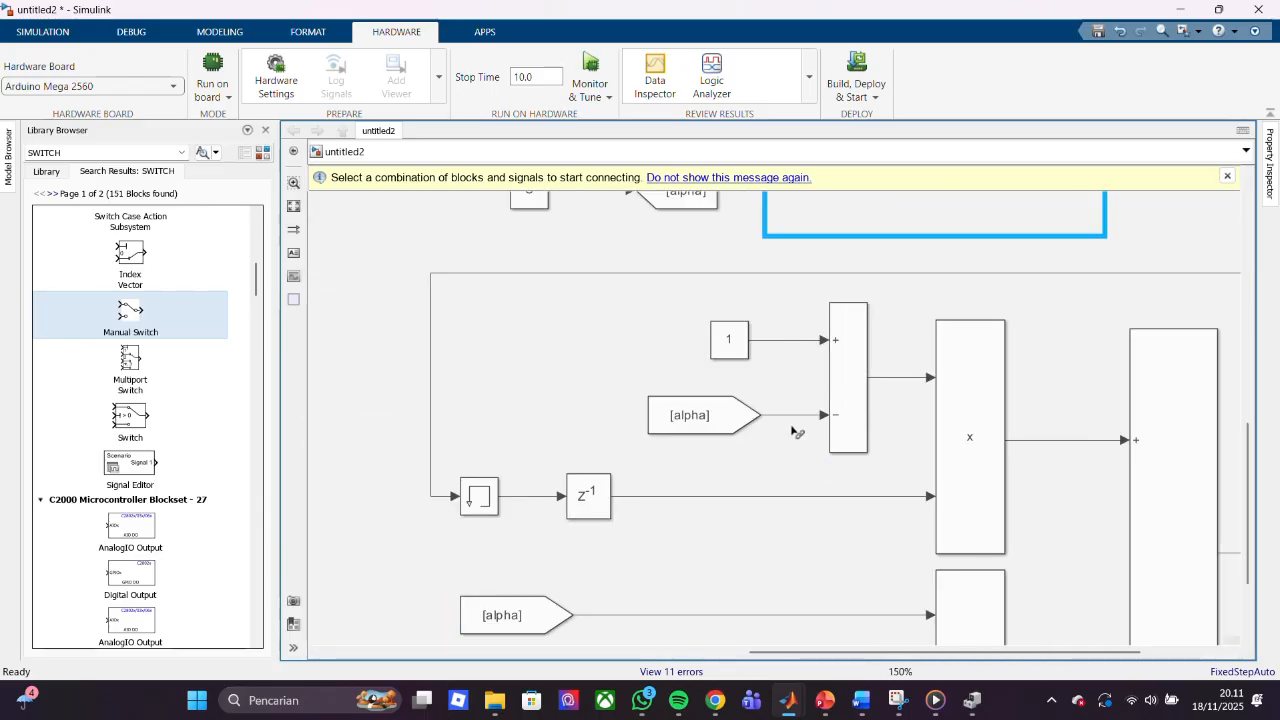
pyautogui.scroll(-4, 795, 432)
pyautogui.scroll(2, 1140, 508)
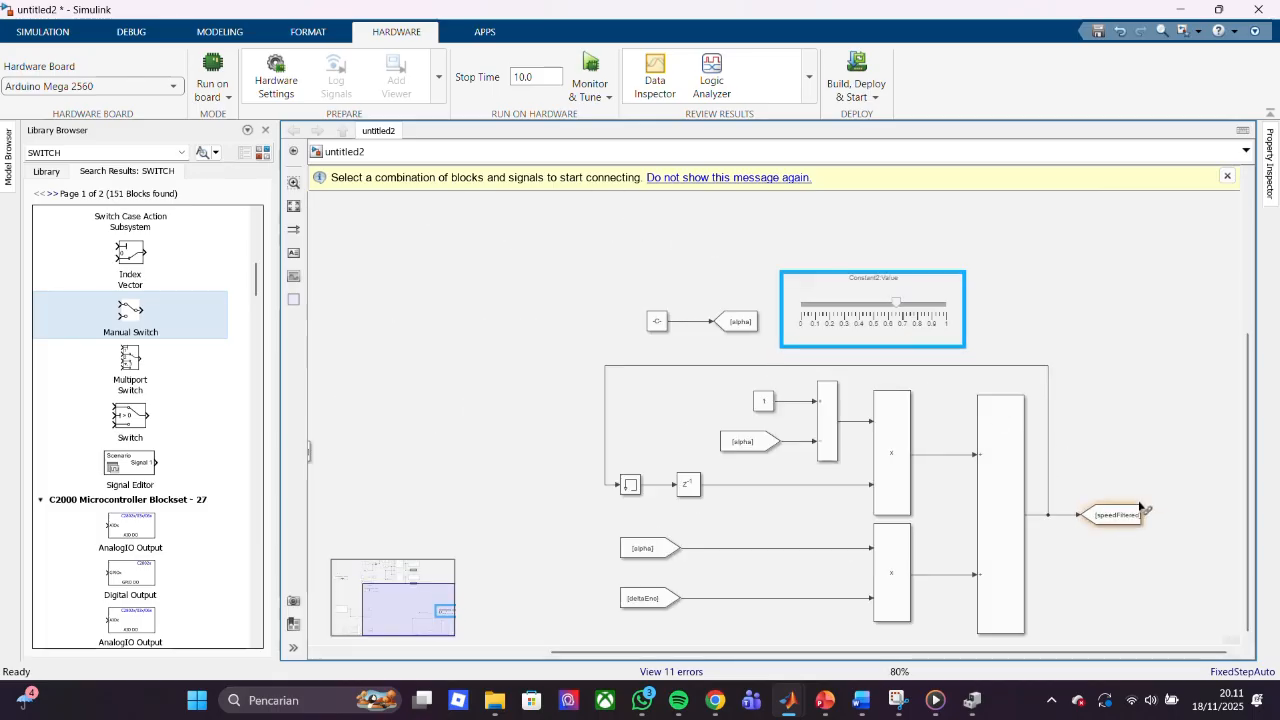
pyautogui.click(1113, 490)
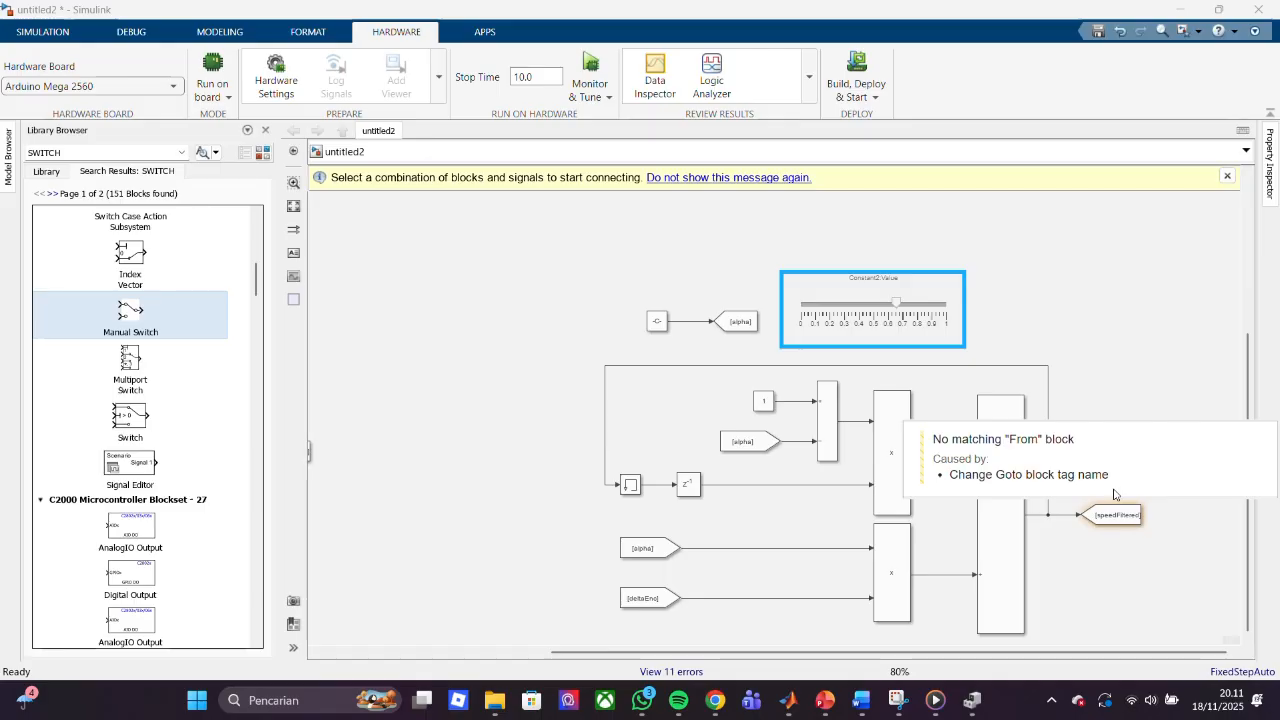
pyautogui.click(1122, 534)
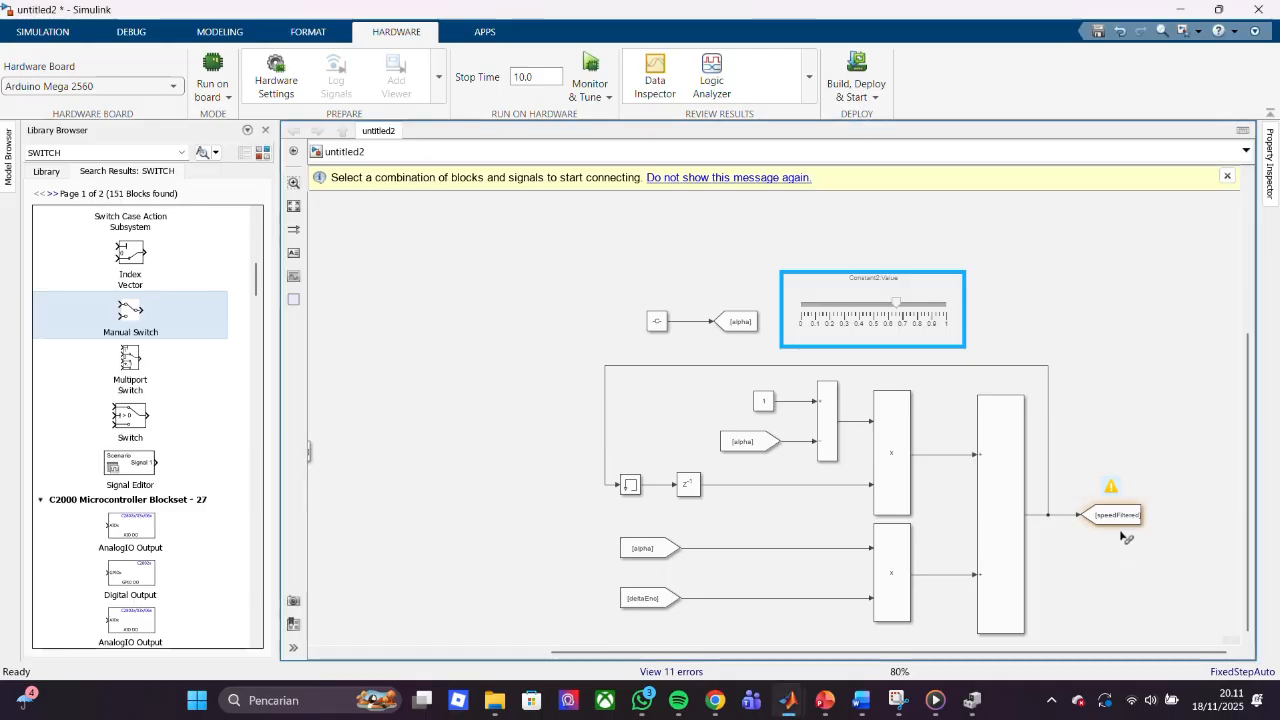
pyautogui.click(1112, 489)
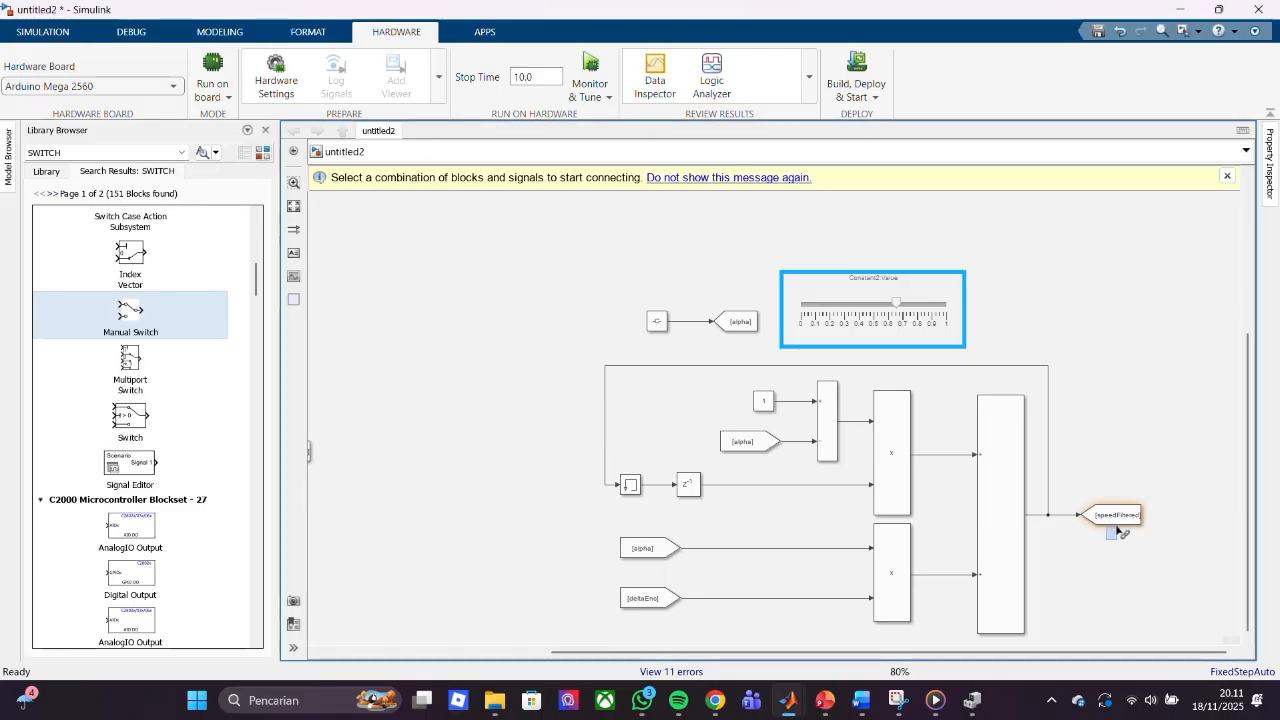
pyautogui.click(1115, 515)
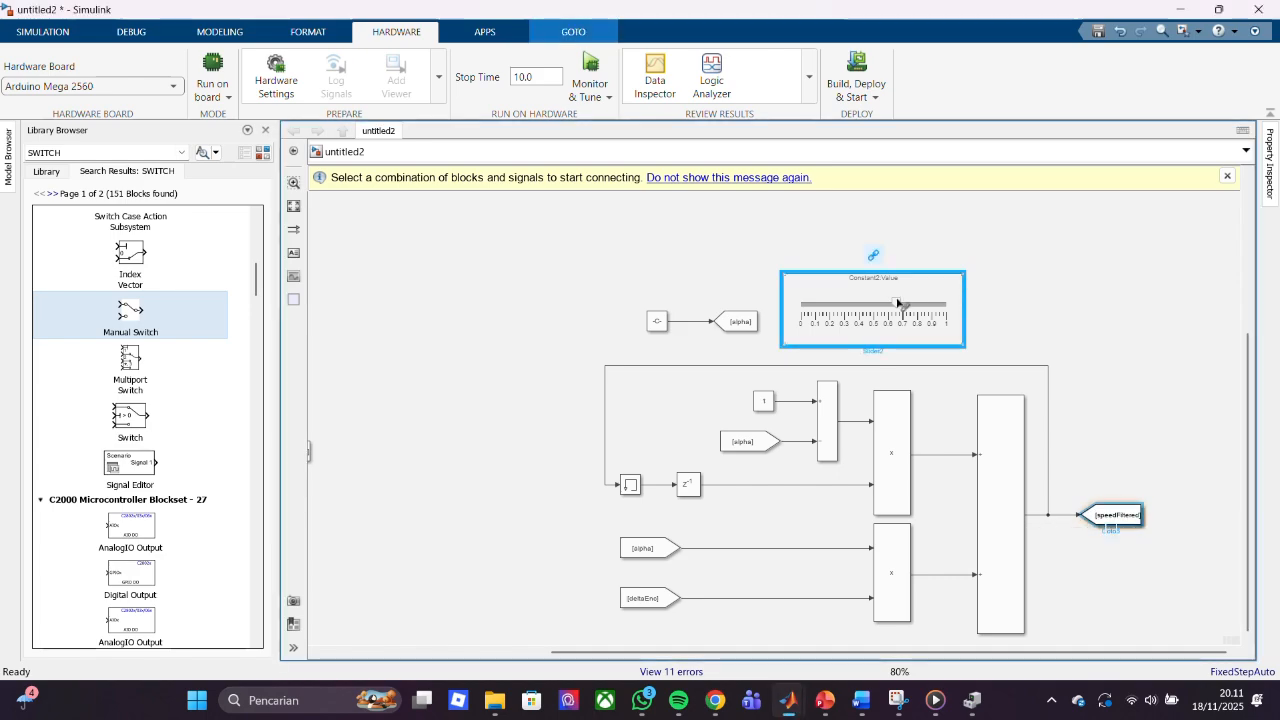
# - Move the Constant2:Value slider directly above the constant feeding [alpha] and check its parameter settings
pyautogui.moveTo(897, 304); pyautogui.dragTo(723, 266)
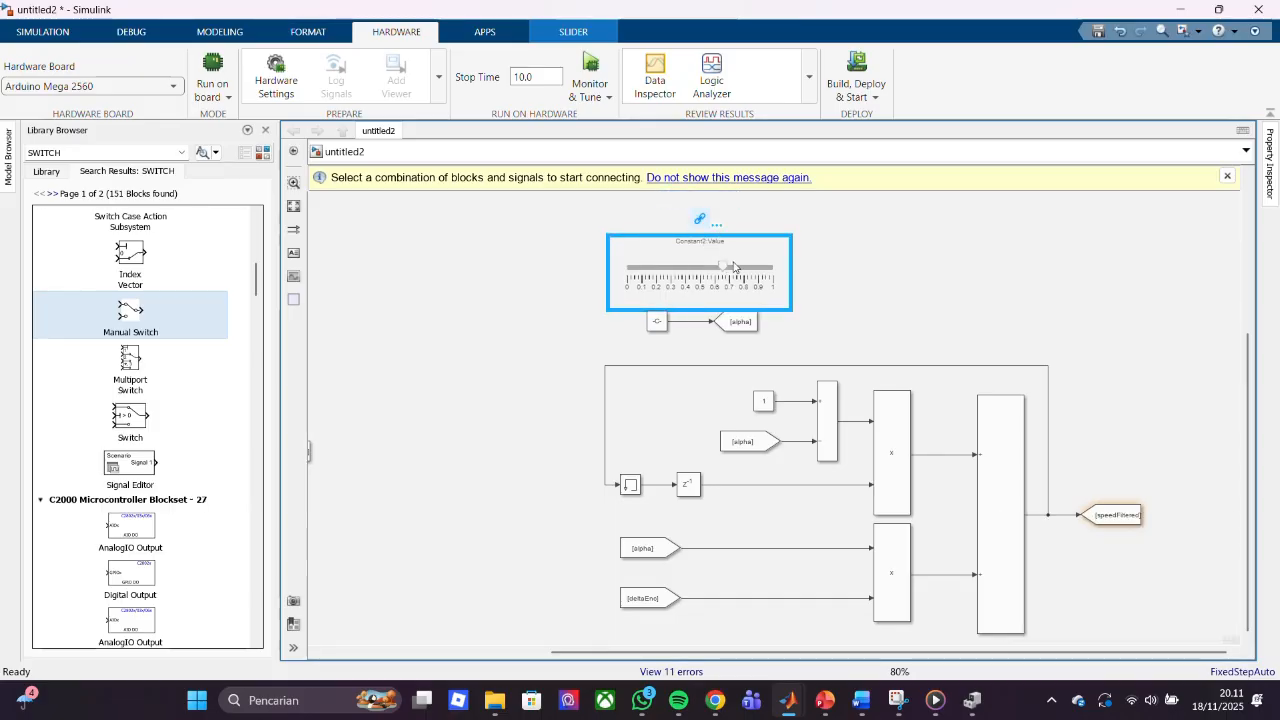
pyautogui.doubleClick(724, 258)
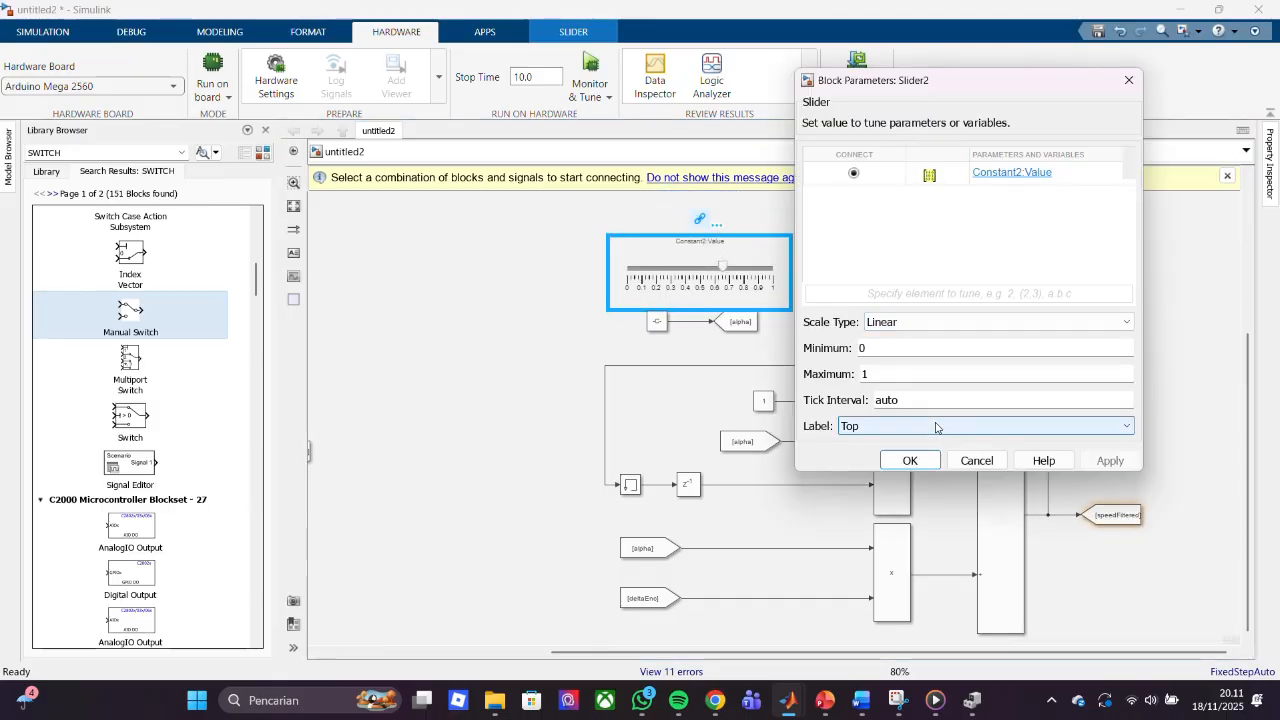
pyautogui.click(910, 460)
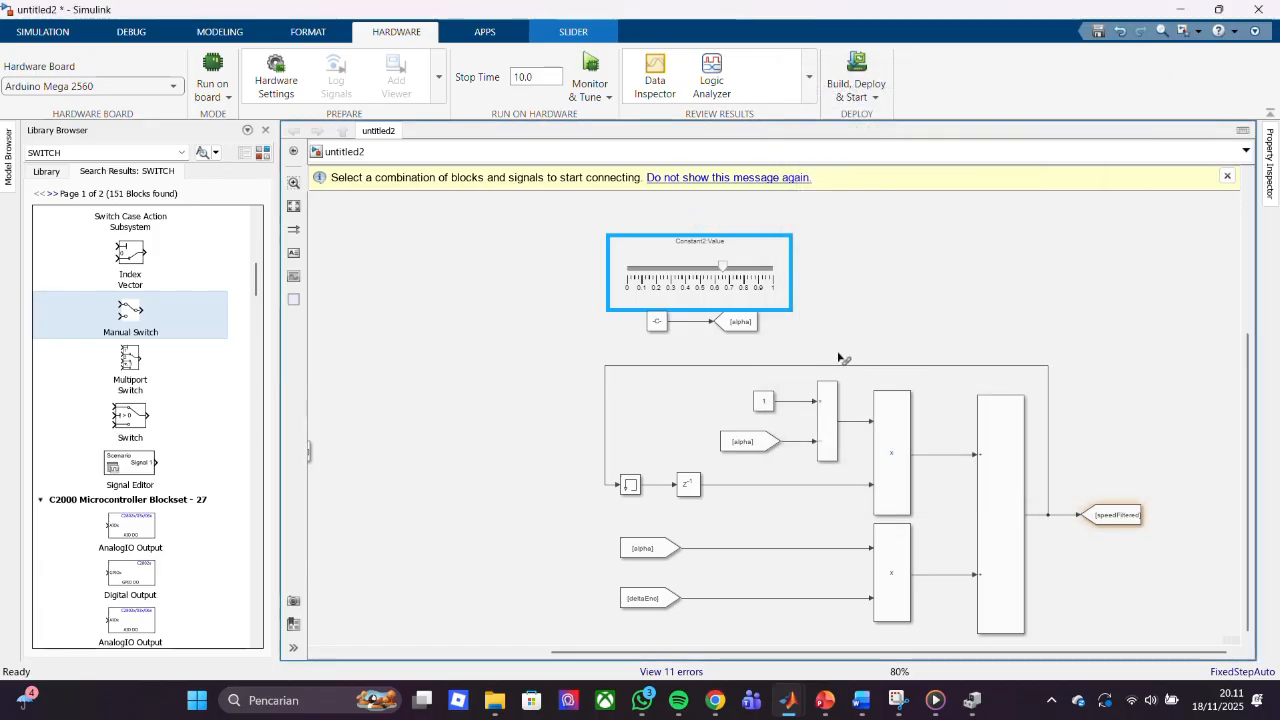
pyautogui.doubleClick(684, 295)
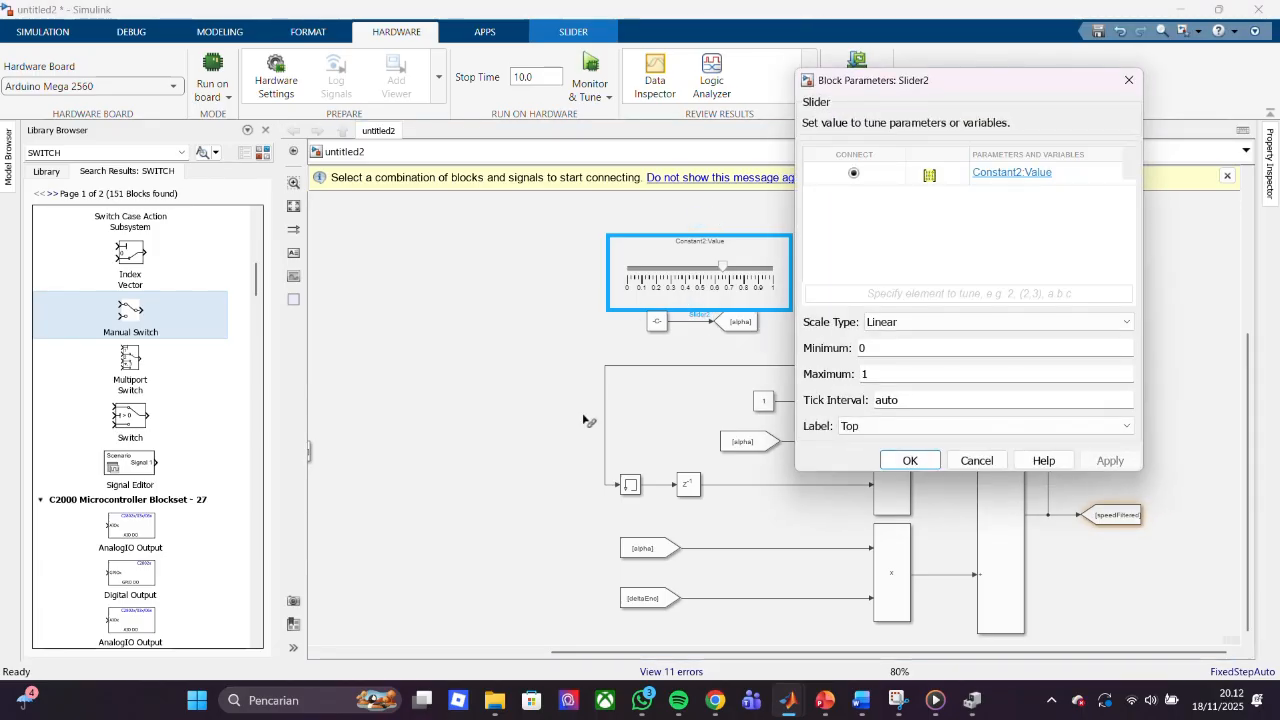
pyautogui.click(976, 460)
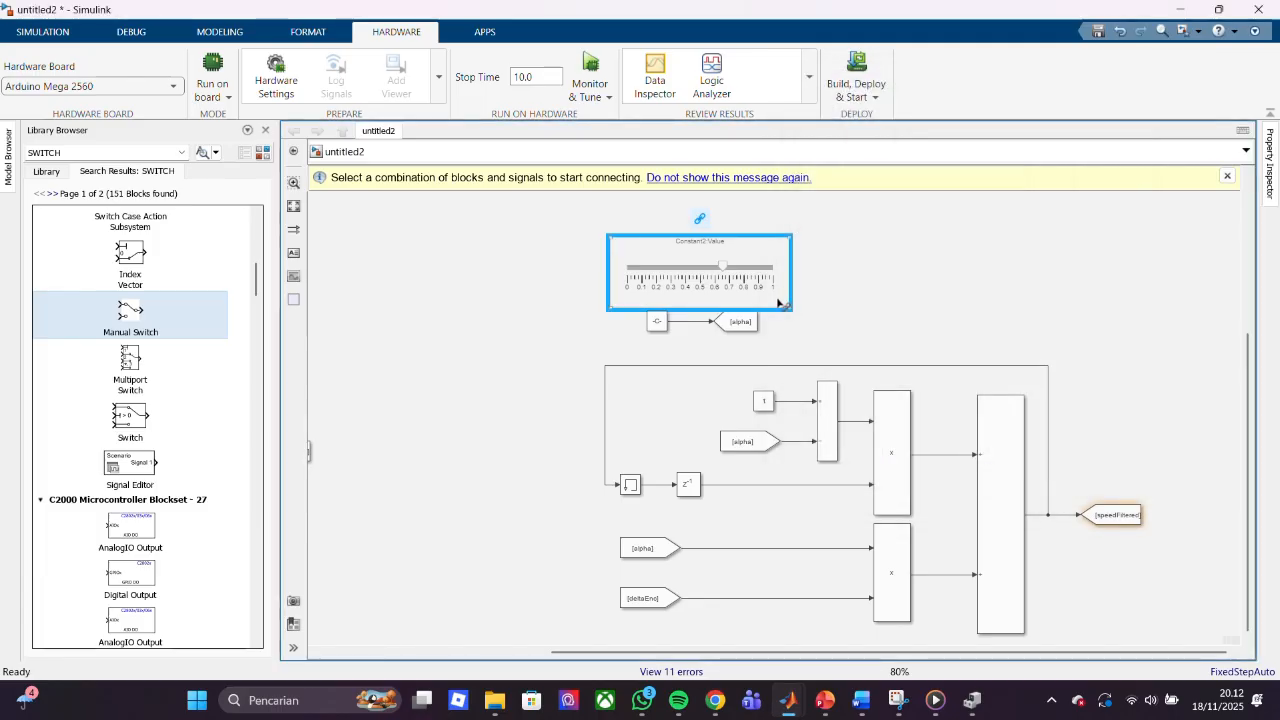
# - Delete the Constant2:Value slider and search the block library for "slider" to pick a new Slider block
pyautogui.click(714, 267)
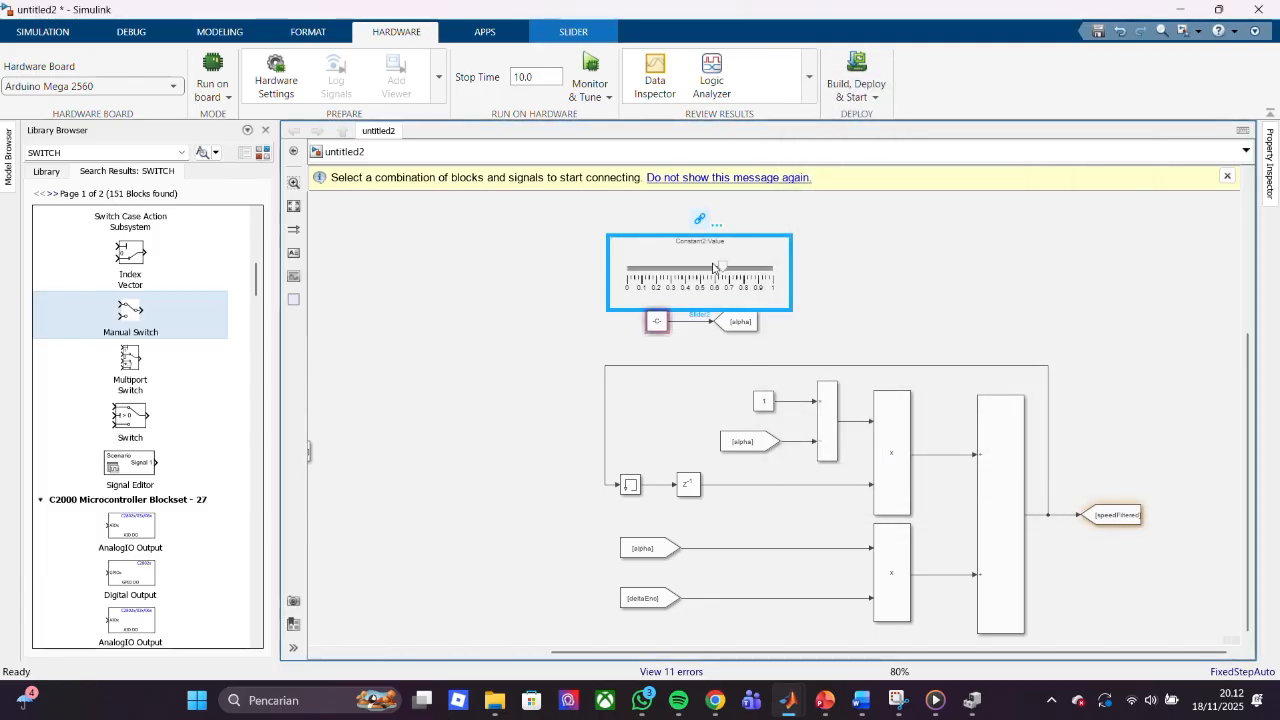
pyautogui.press('Delete')
pyautogui.click(151, 151)
pyautogui.write('sl')
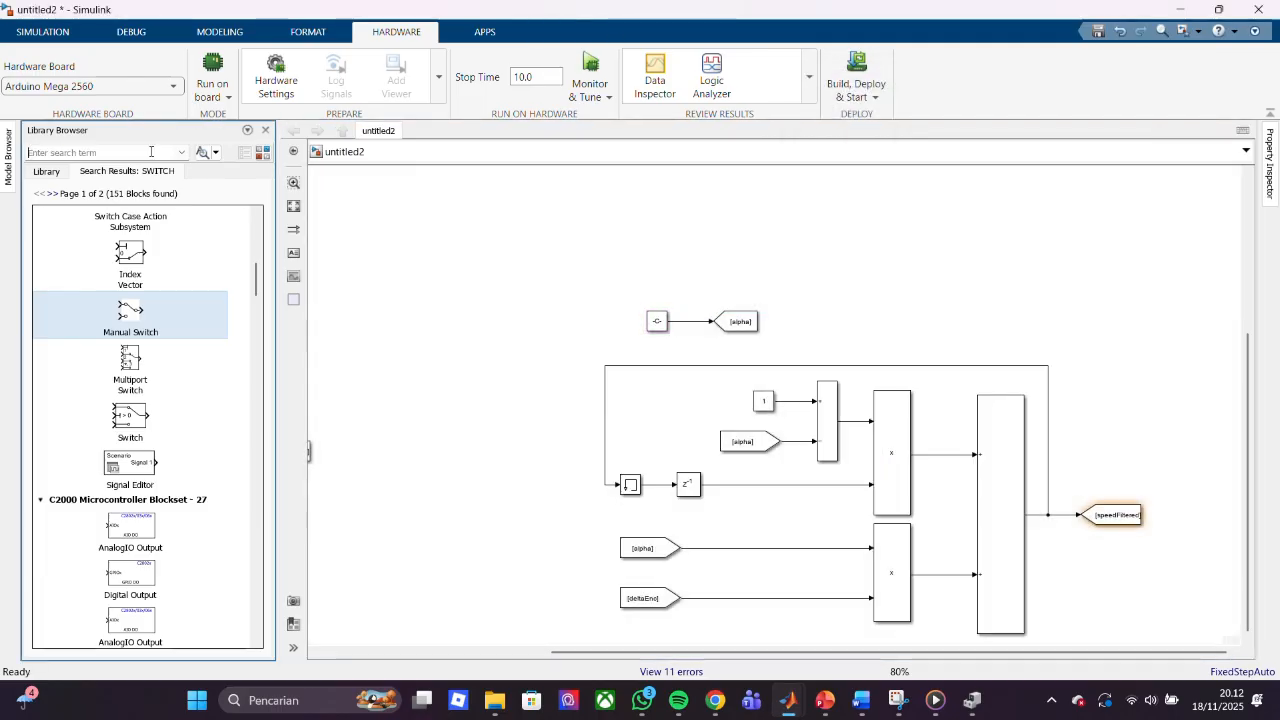
pyautogui.write('ider')
pyautogui.press('Return')
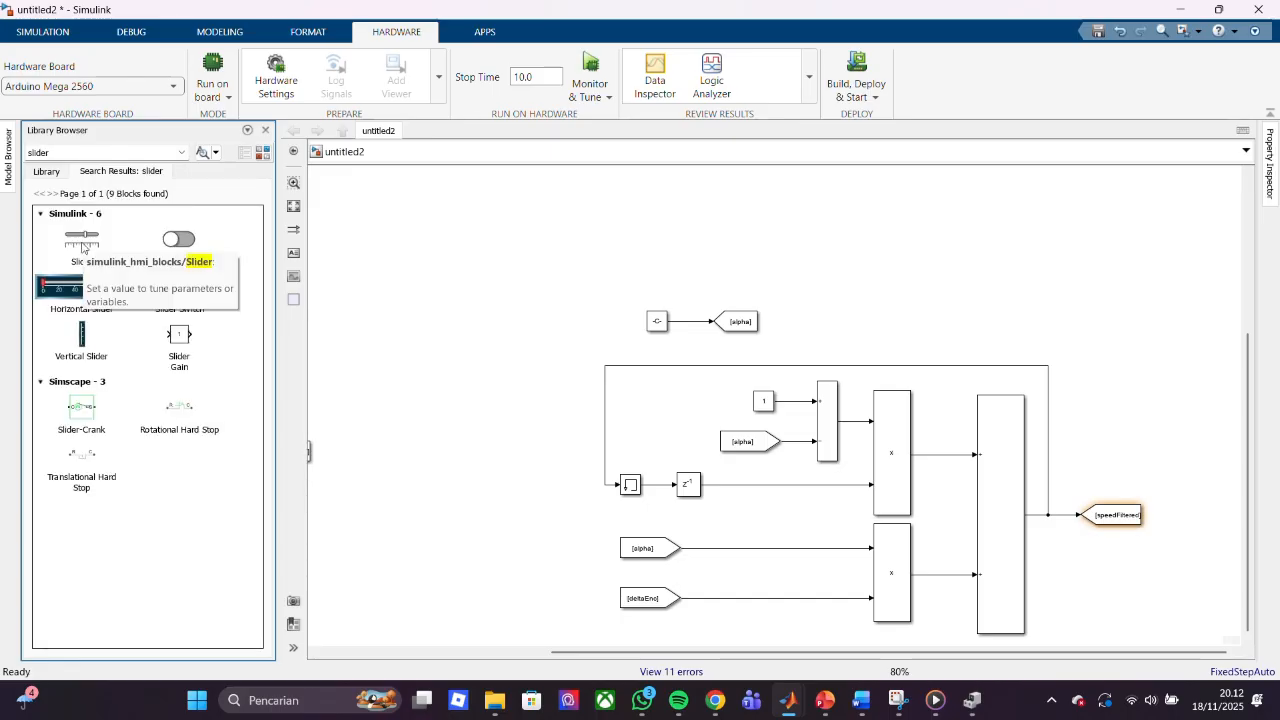
pyautogui.click(88, 254)
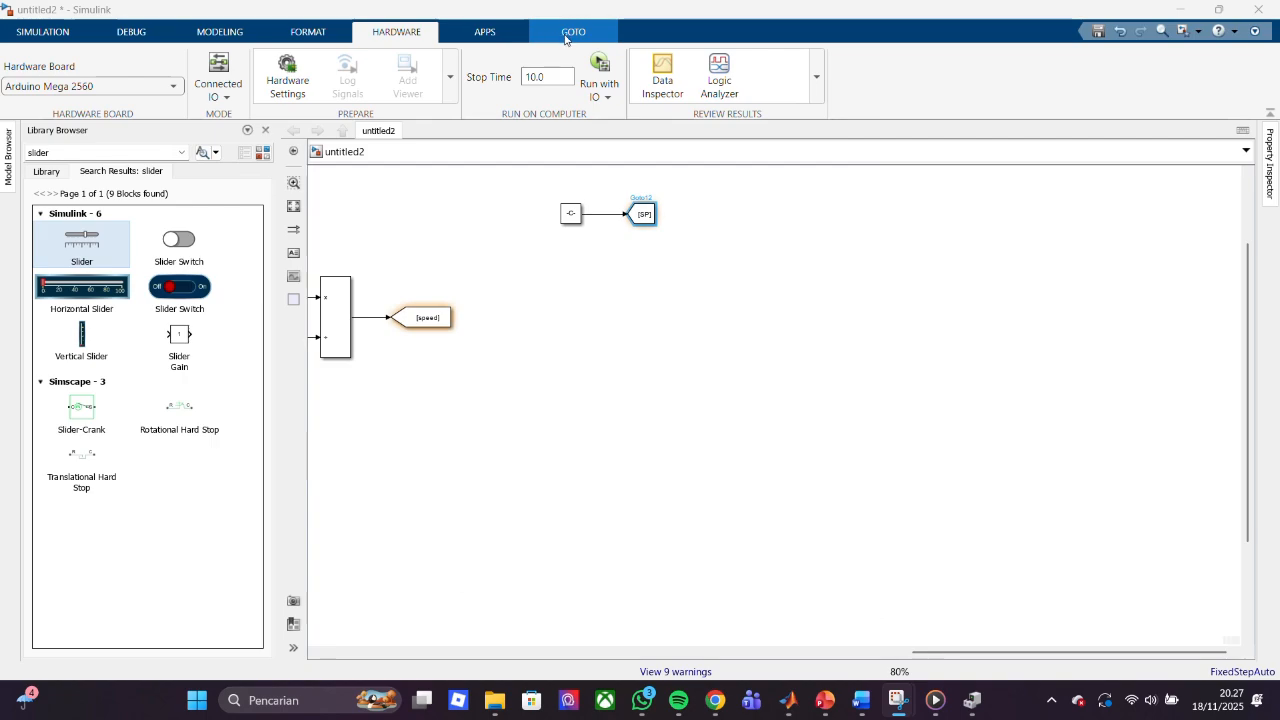
pyautogui.moveTo(916, 654); pyautogui.dragTo(739, 652)
pyautogui.click(730, 338)
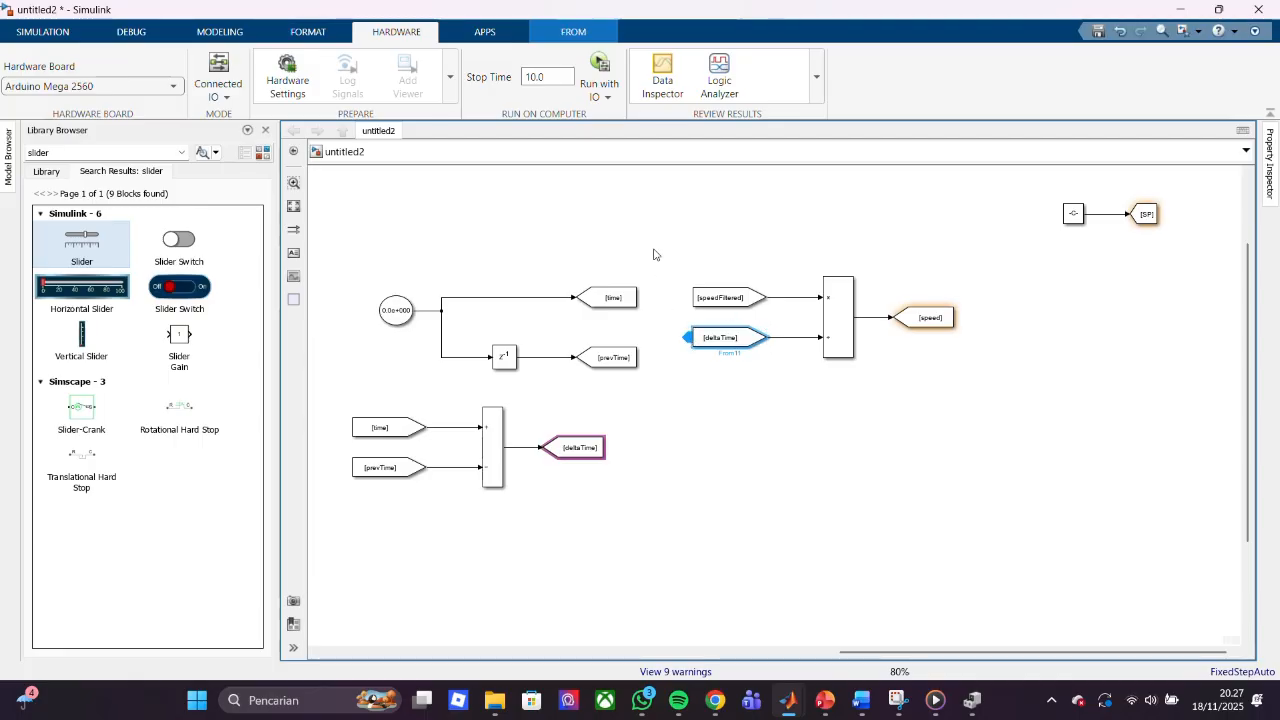
pyautogui.moveTo(688, 341); pyautogui.dragTo(651, 346)
pyautogui.moveTo(649, 253); pyautogui.dragTo(1051, 300)
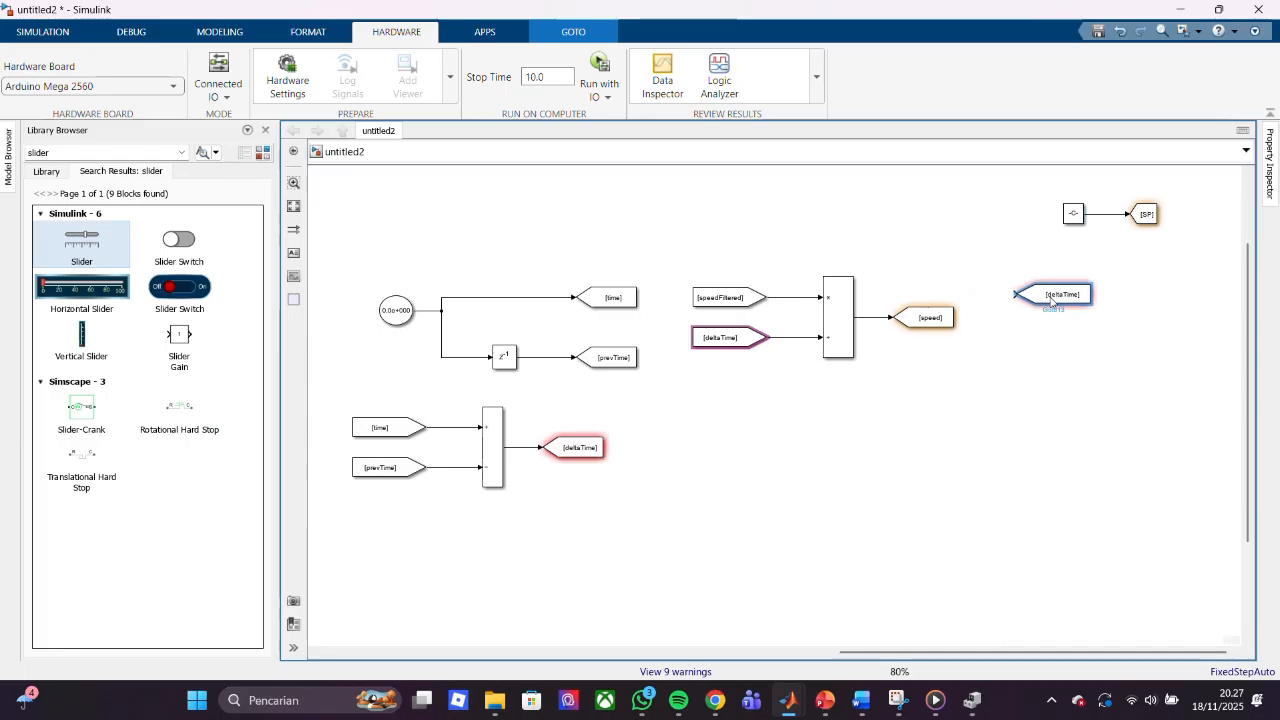
pyautogui.press('Delete')
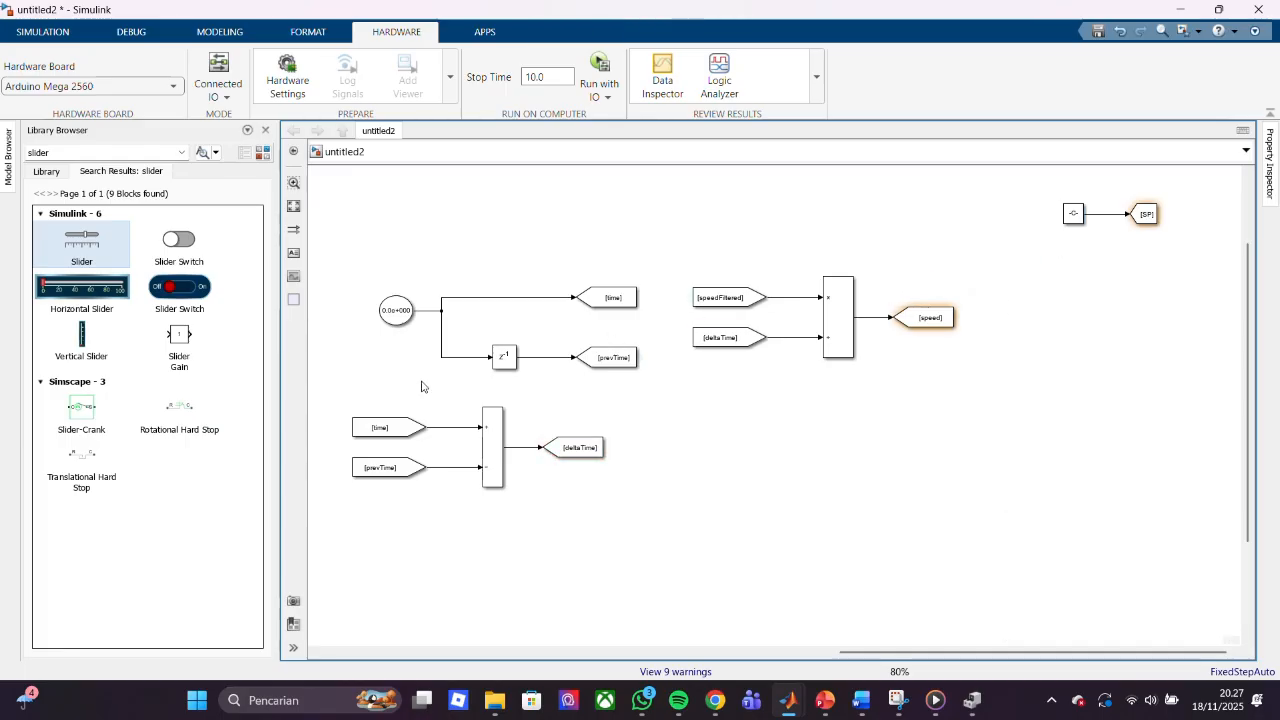
# - Copy the [time] From block, place the copy below the constant feeding [SP], and shorten it to the tag's width
pyautogui.click(394, 428)
pyautogui.hotkey('ctrl', 'c')
pyautogui.hotkey('ctrl', 'v')
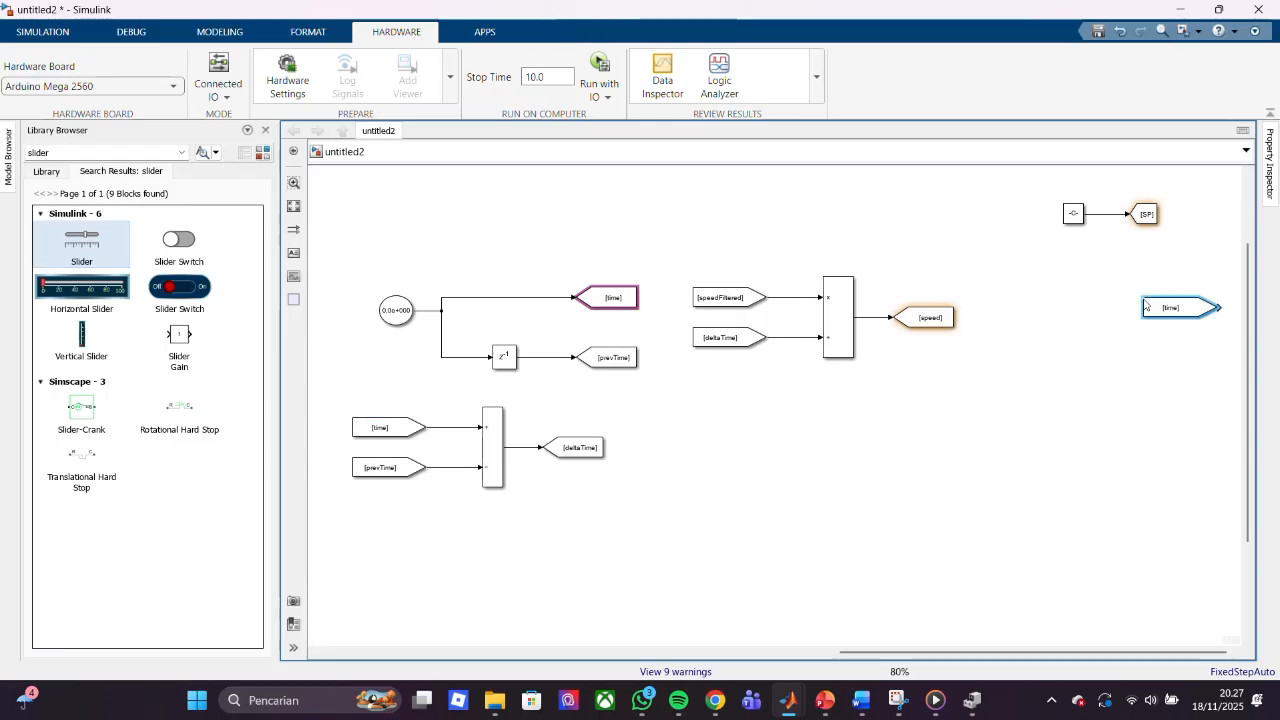
pyautogui.moveTo(1146, 306); pyautogui.dragTo(1100, 295)
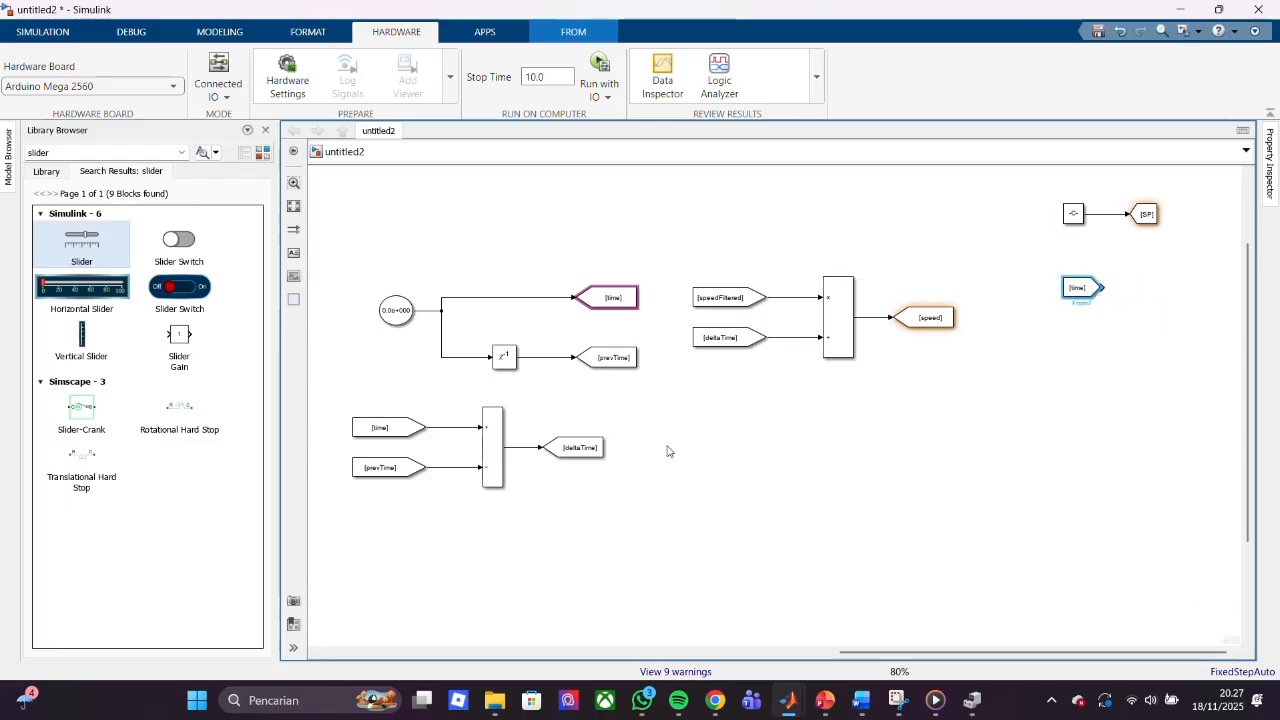
# - Copy the Display block below the Arduino PWM pin 6 block and place the copy in line with the new [time] From block
pyautogui.moveTo(858, 655); pyautogui.dragTo(480, 655)
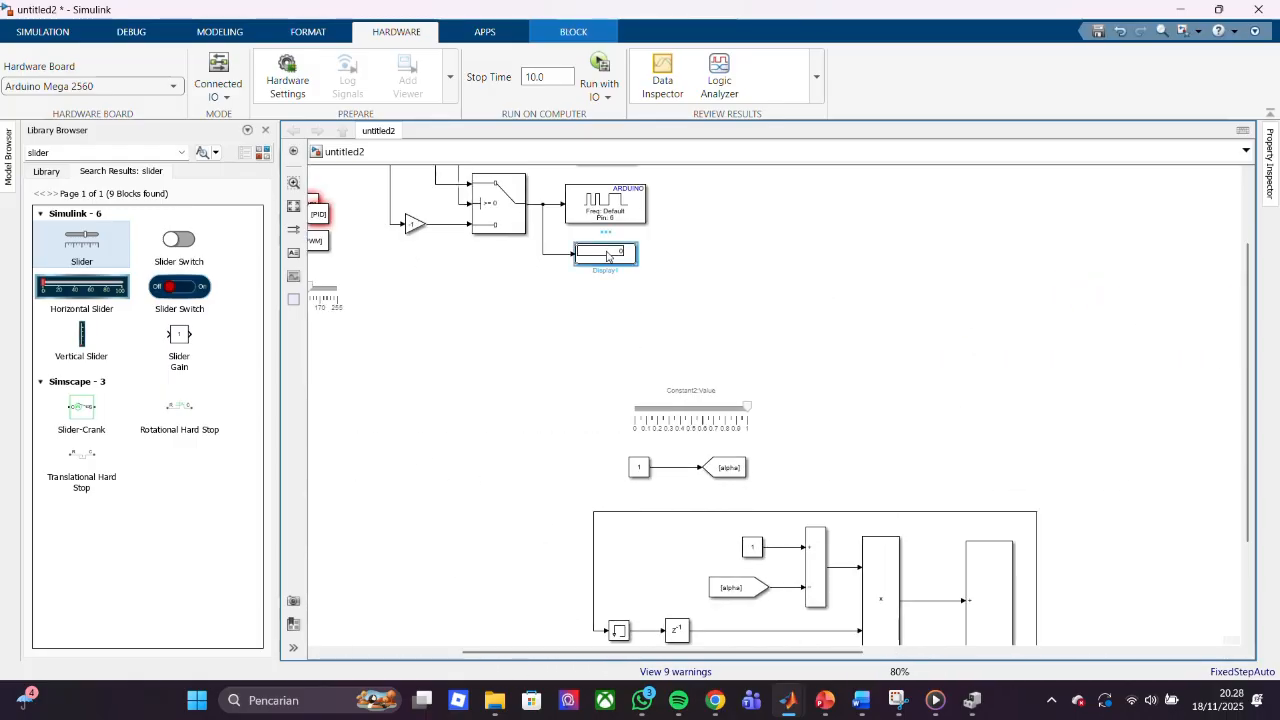
pyautogui.moveTo(750, 652); pyautogui.dragTo(1186, 637)
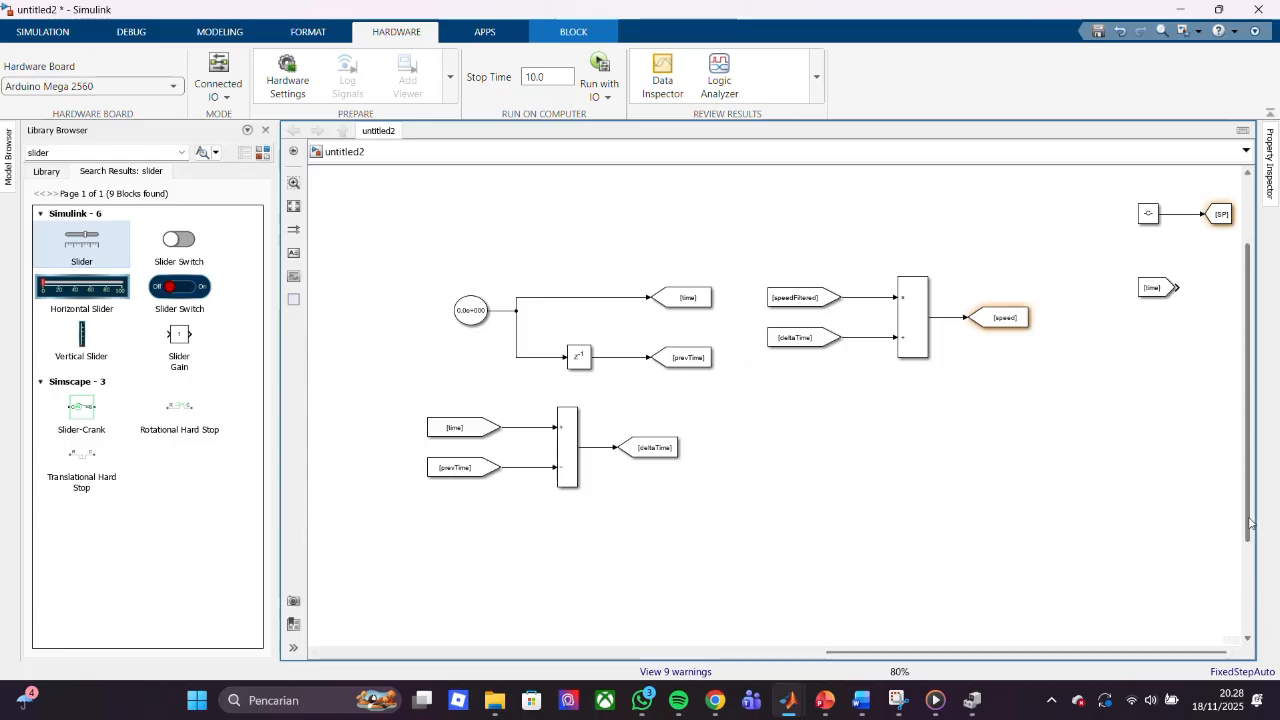
pyautogui.moveTo(1249, 519); pyautogui.dragTo(1251, 446)
pyautogui.scroll(-2, 652, 252)
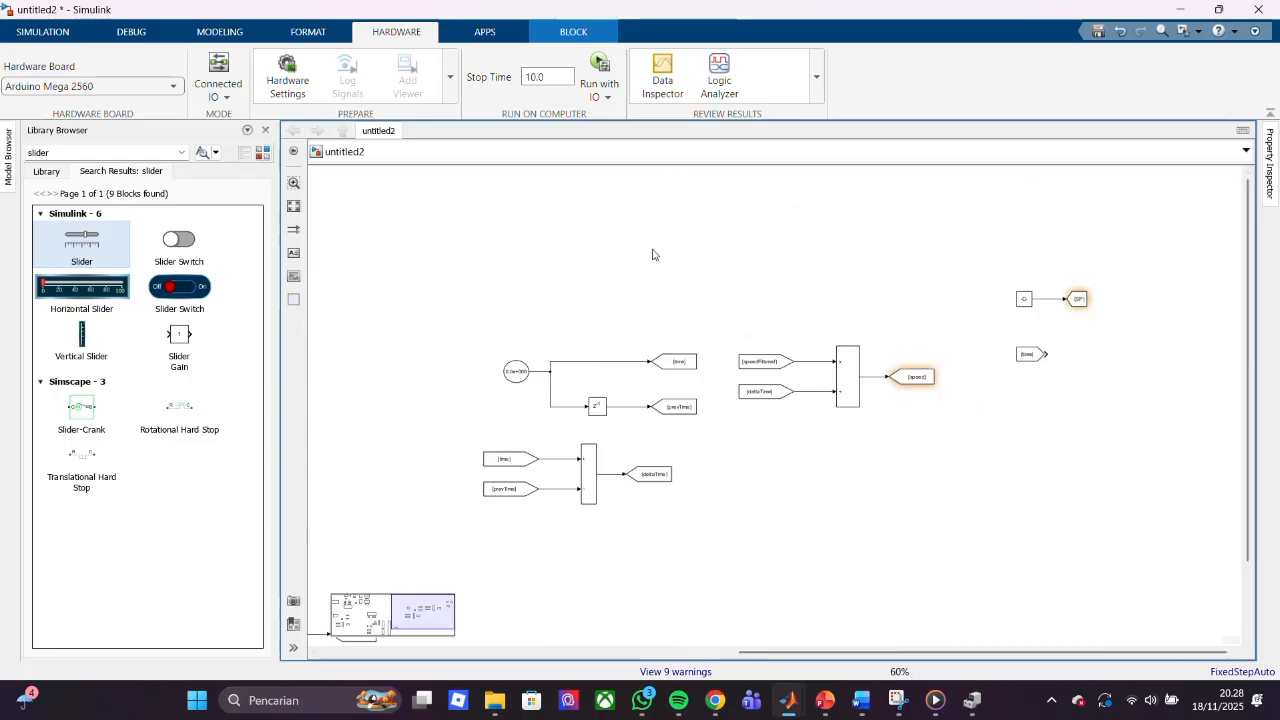
pyautogui.scroll(-3, 546, 206)
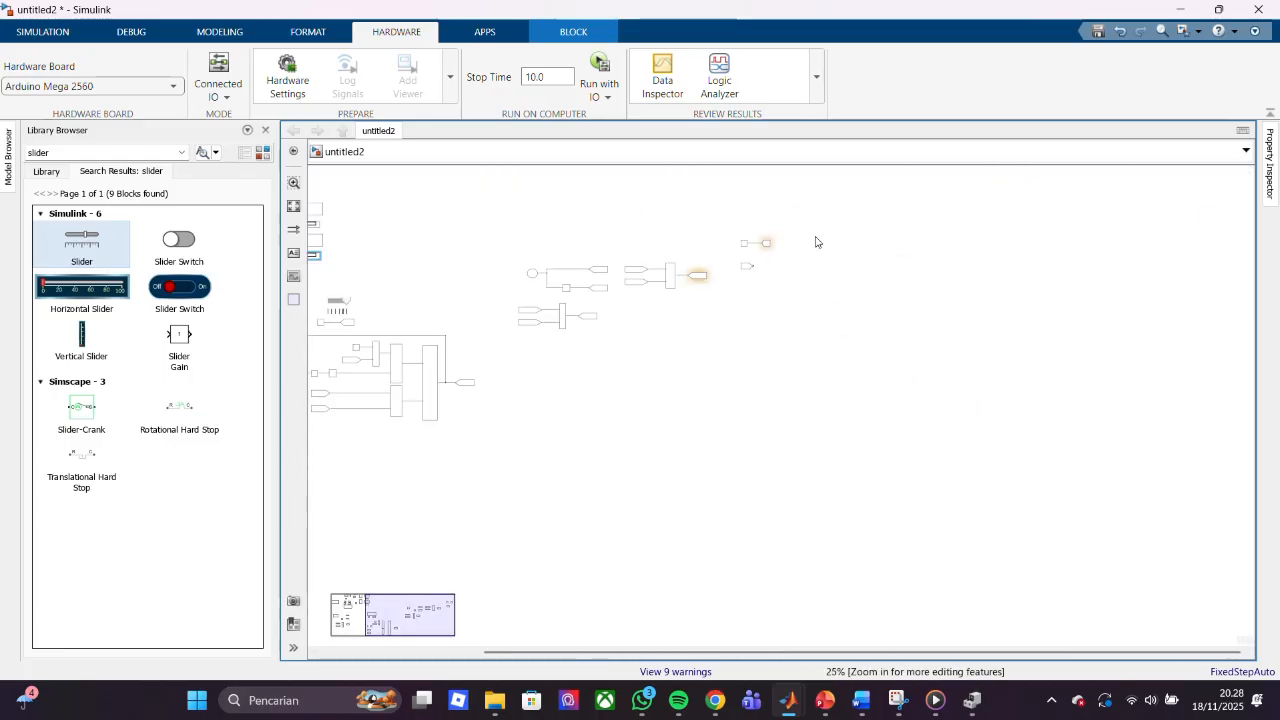
pyautogui.scroll(2, 816, 241)
pyautogui.scroll(5, 816, 241)
pyautogui.scroll(-6, 816, 241)
pyautogui.scroll(3, 810, 250)
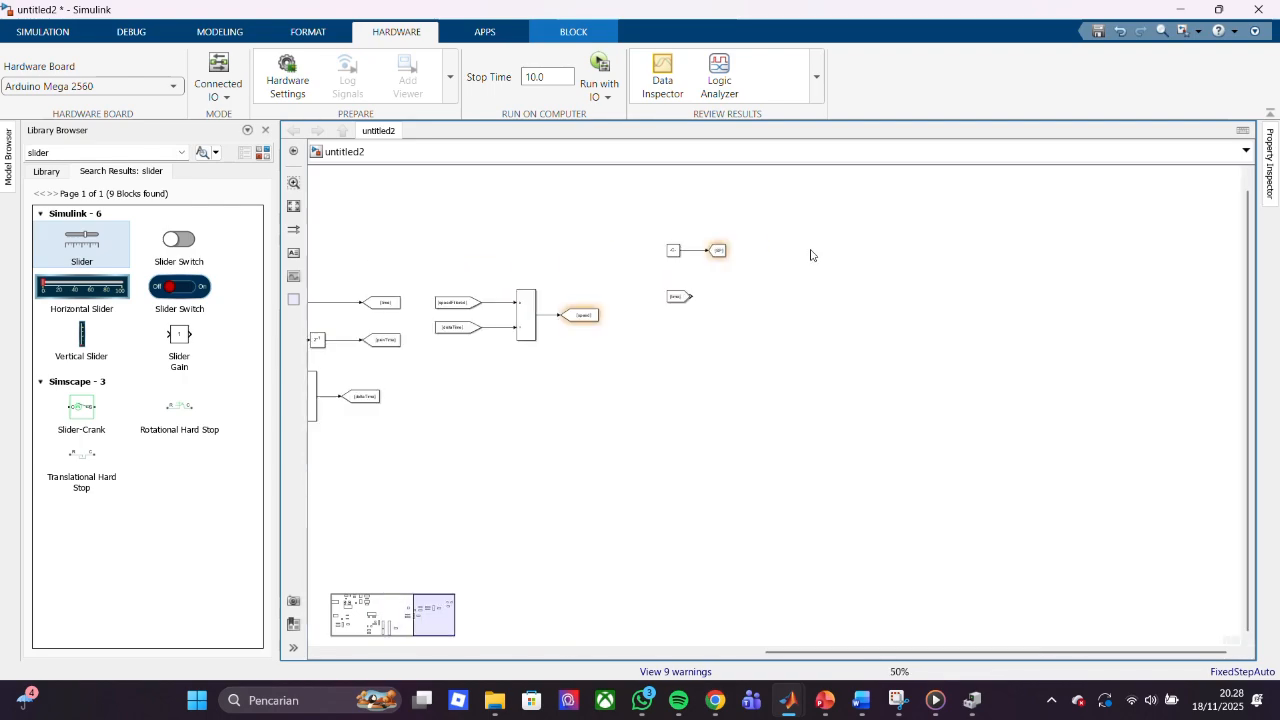
pyautogui.click(762, 314)
pyautogui.hotkey('ctrl', 'v')
pyautogui.moveTo(786, 316); pyautogui.dragTo(768, 297)
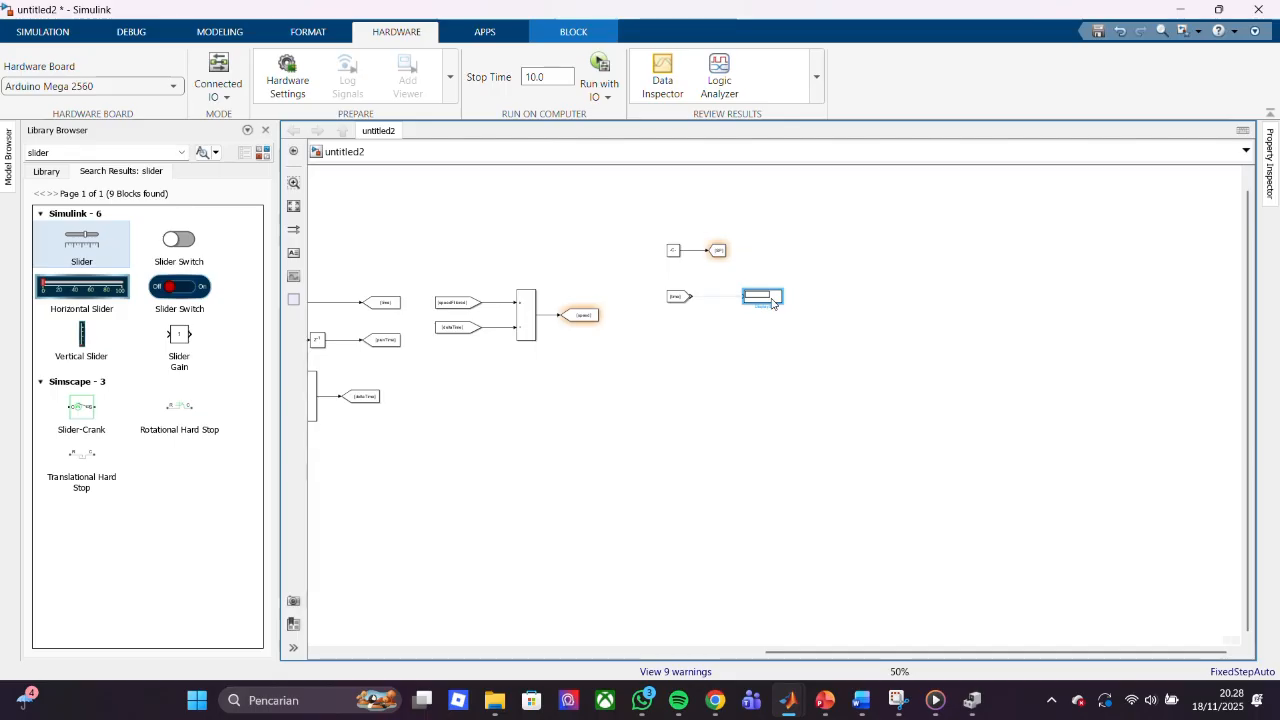
# - Move the Display beside the [time] From block below it and add two copies, one beneath the moved Display and one near [SP]
pyautogui.scroll(3, 770, 305)
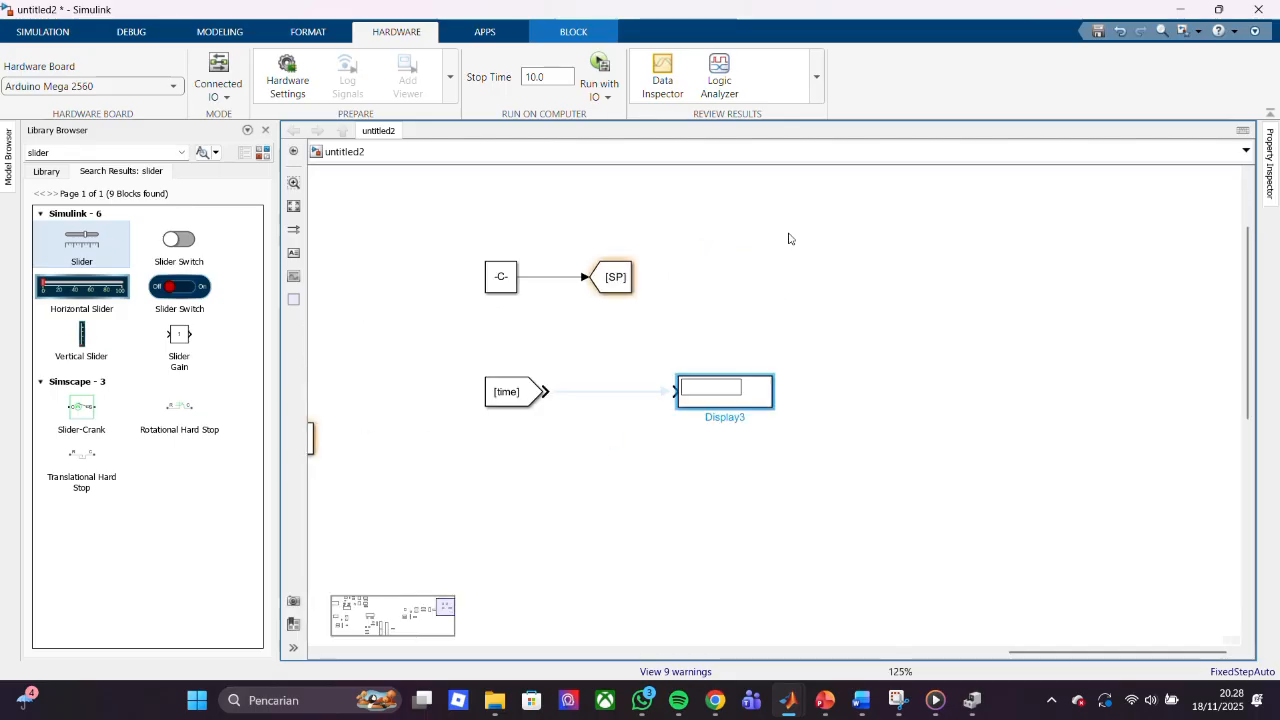
pyautogui.moveTo(742, 394); pyautogui.dragTo(586, 473)
pyautogui.hotkey('ctrl', 'v')
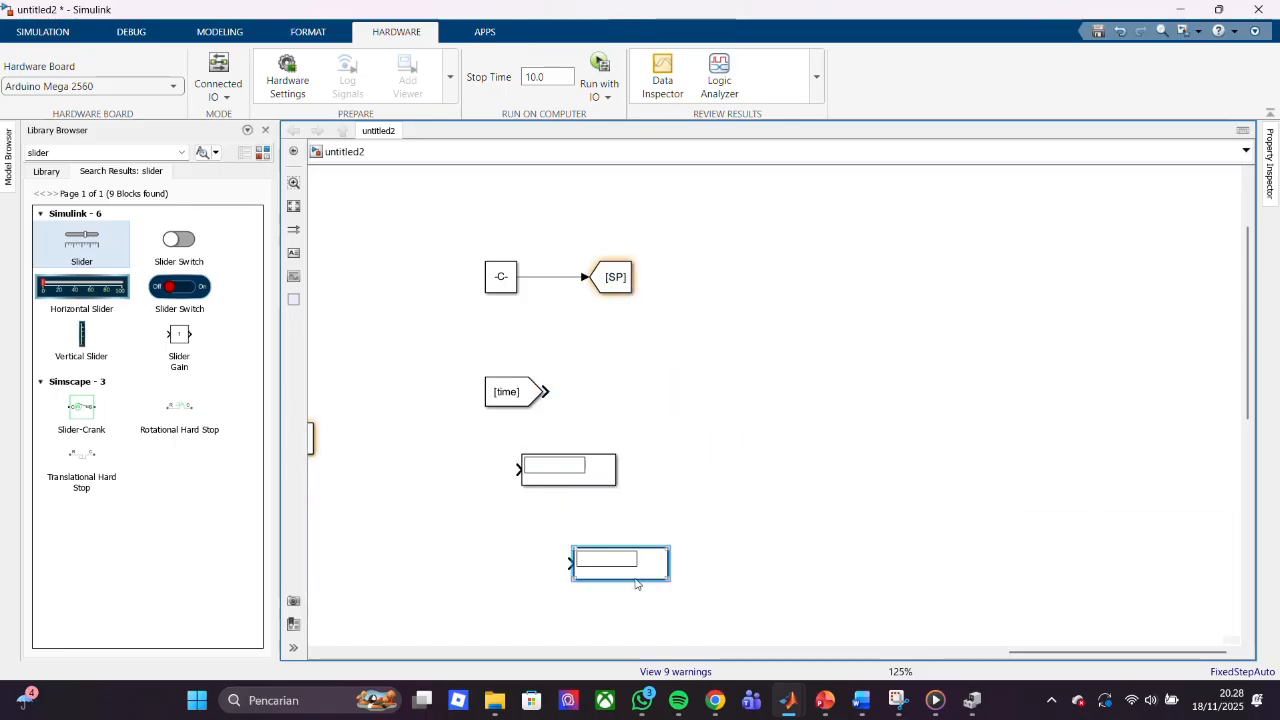
pyautogui.moveTo(638, 585); pyautogui.dragTo(590, 585)
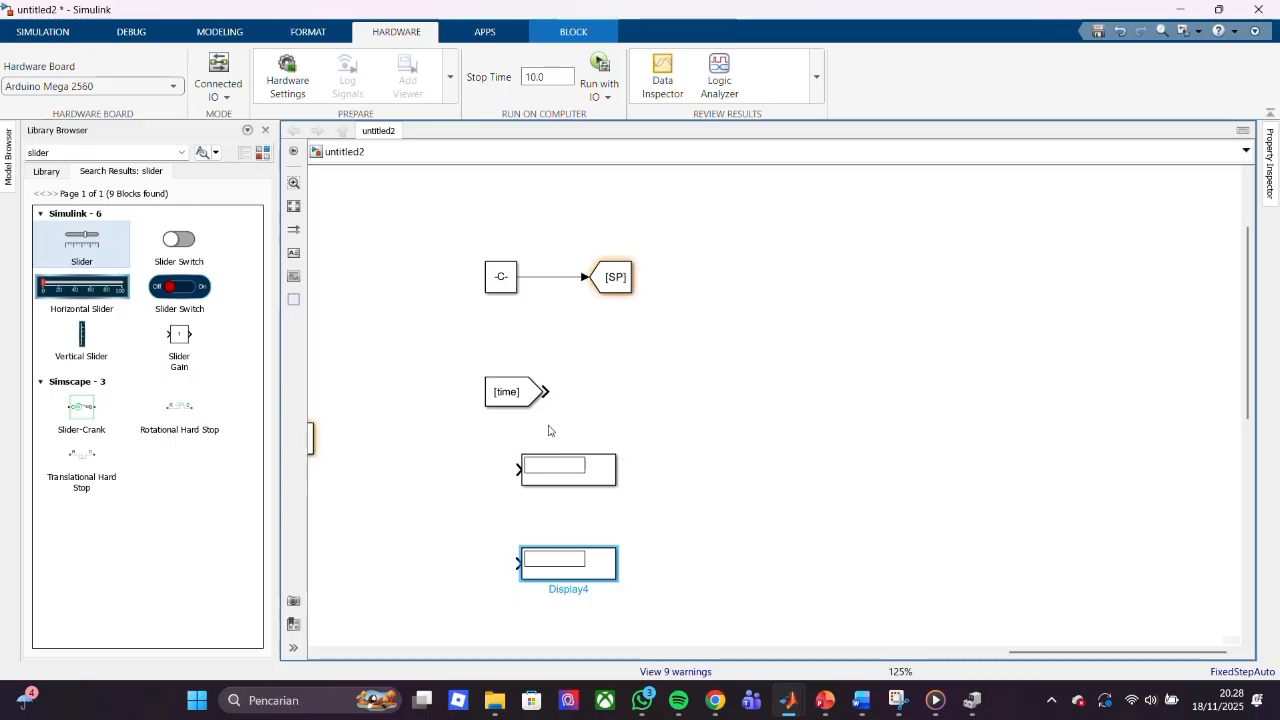
pyautogui.hotkey('ctrl', 'v')
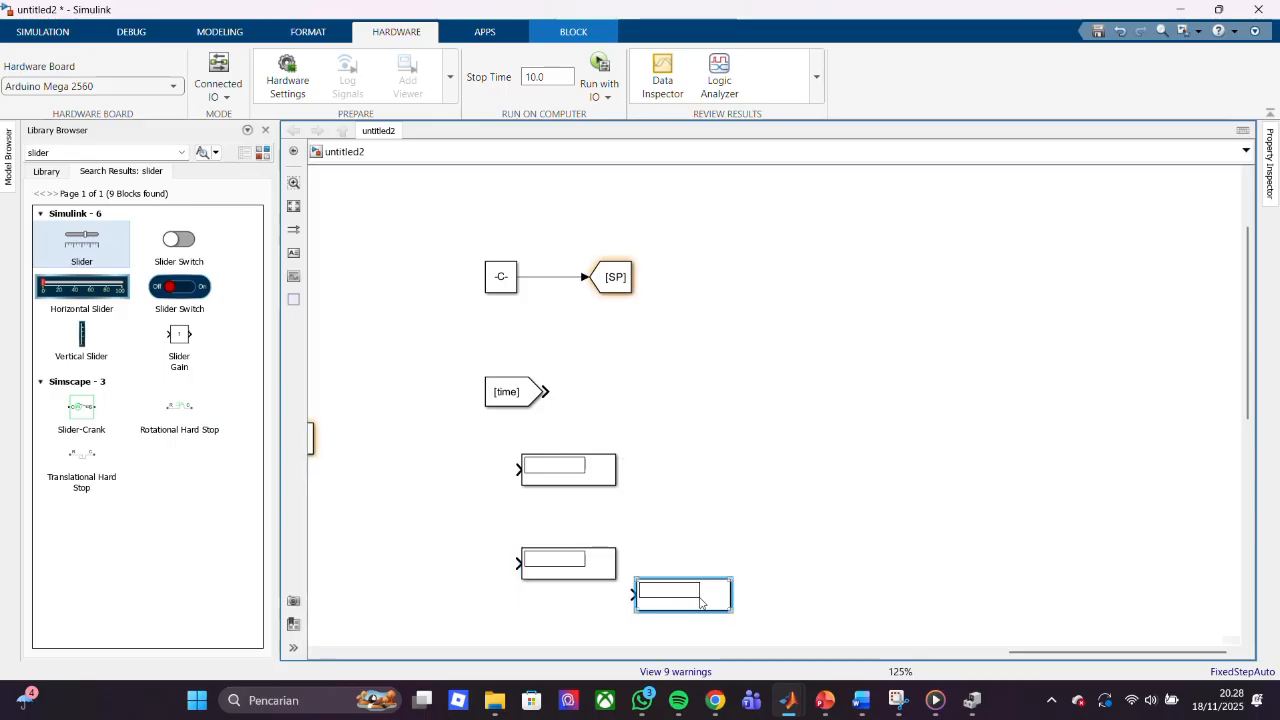
pyautogui.moveTo(700, 602); pyautogui.dragTo(780, 340)
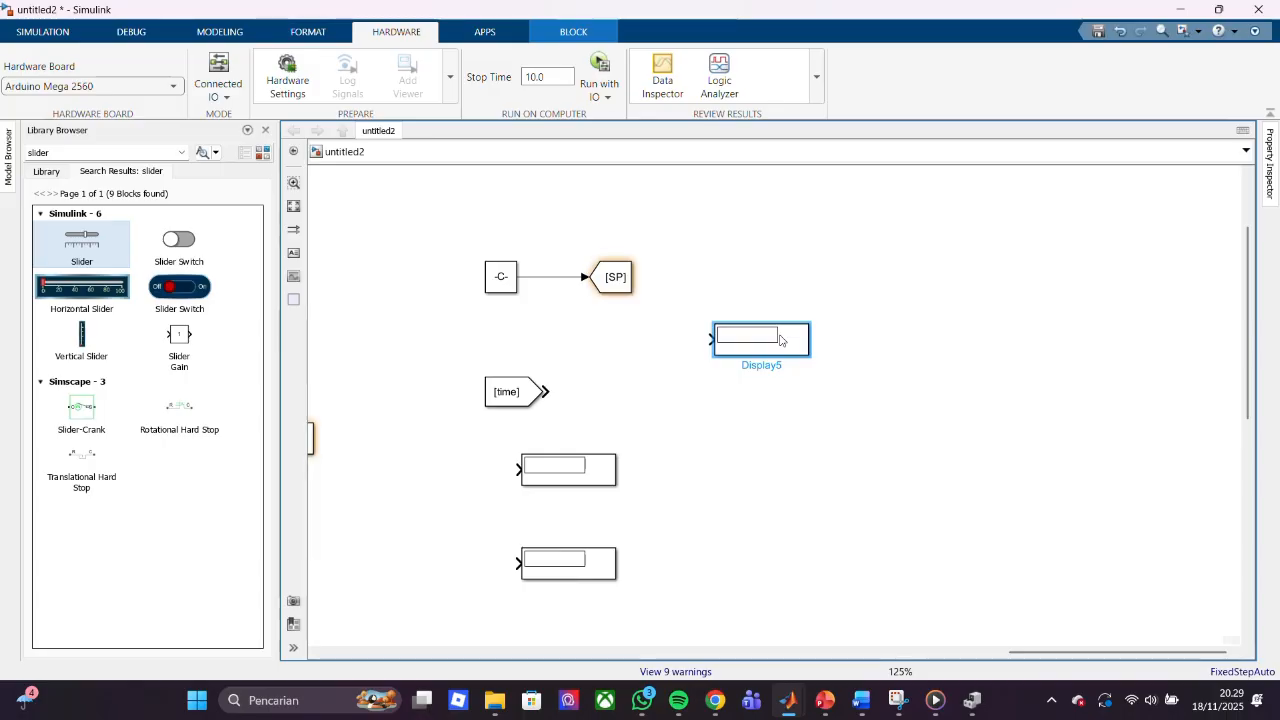
# - Copy the [time] From block into the empty area beyond the Displays and place a matching [time] Goto block beside the copy
pyautogui.click(524, 407)
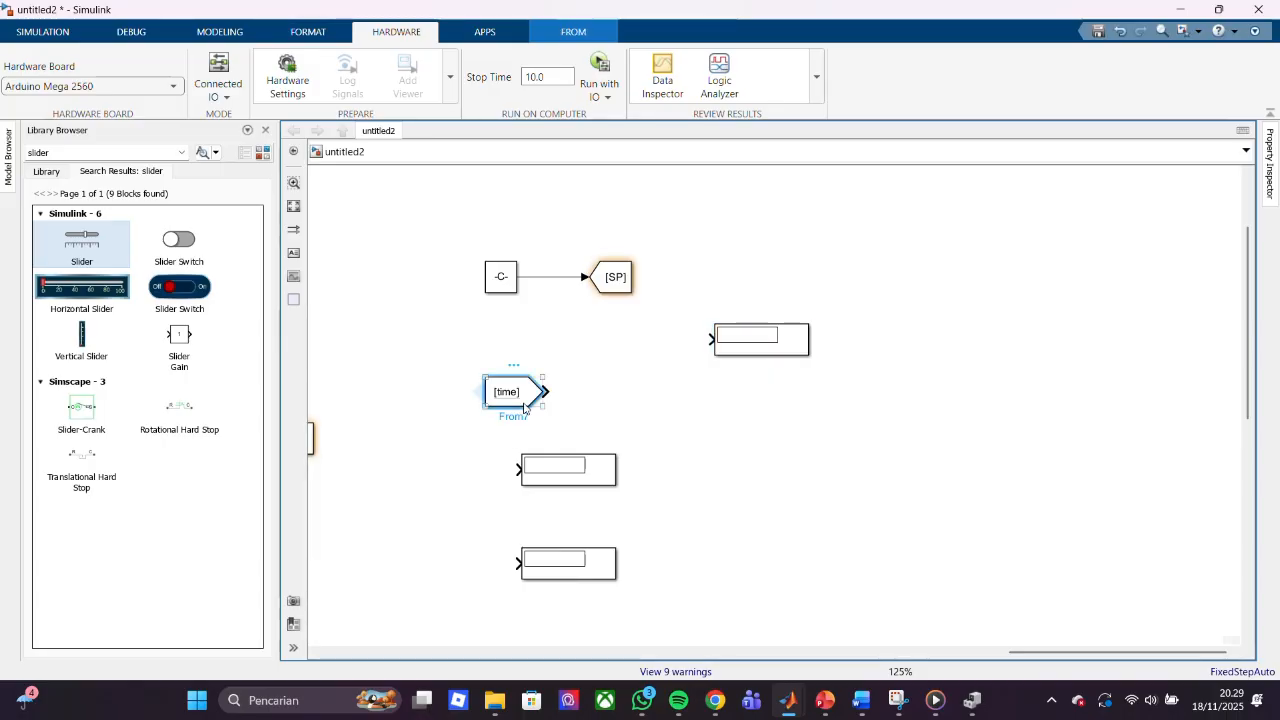
pyautogui.hotkey('ctrl', 'c')
pyautogui.click(866, 436)
pyautogui.hotkey('ctrl', 'v')
pyautogui.moveTo(894, 451); pyautogui.dragTo(1090, 470)
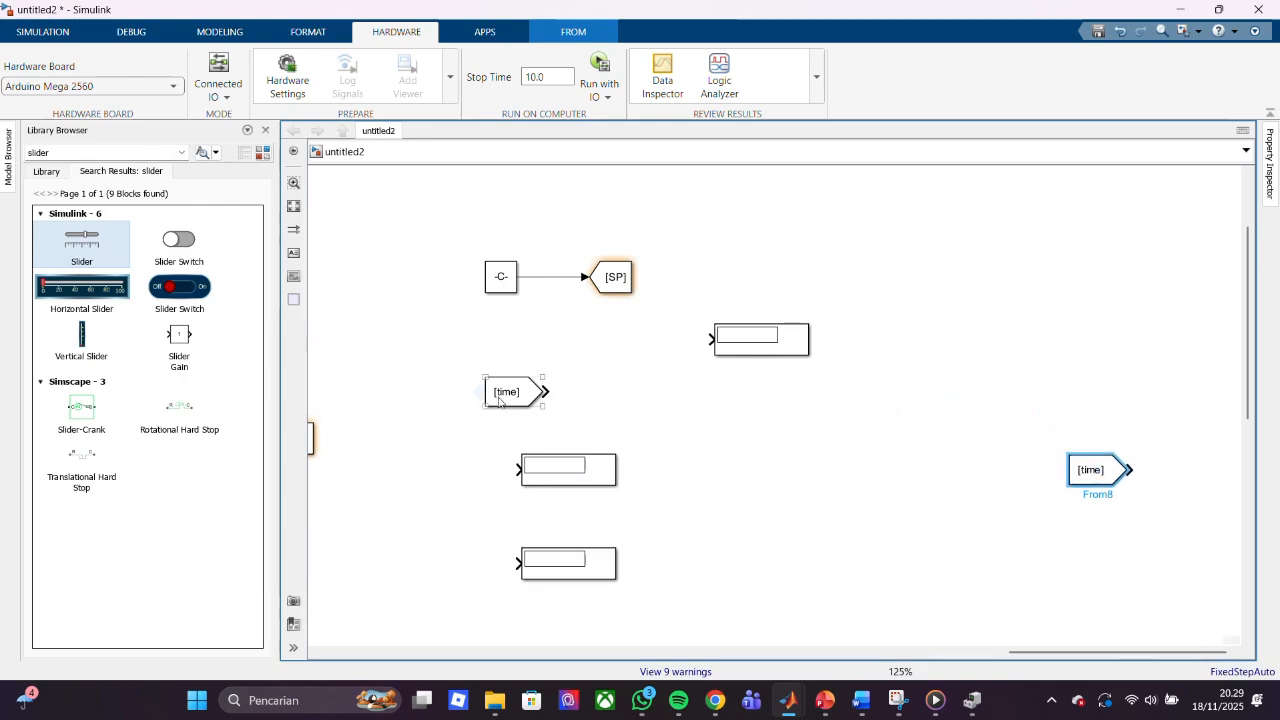
pyautogui.moveTo(476, 396); pyautogui.dragTo(946, 477)
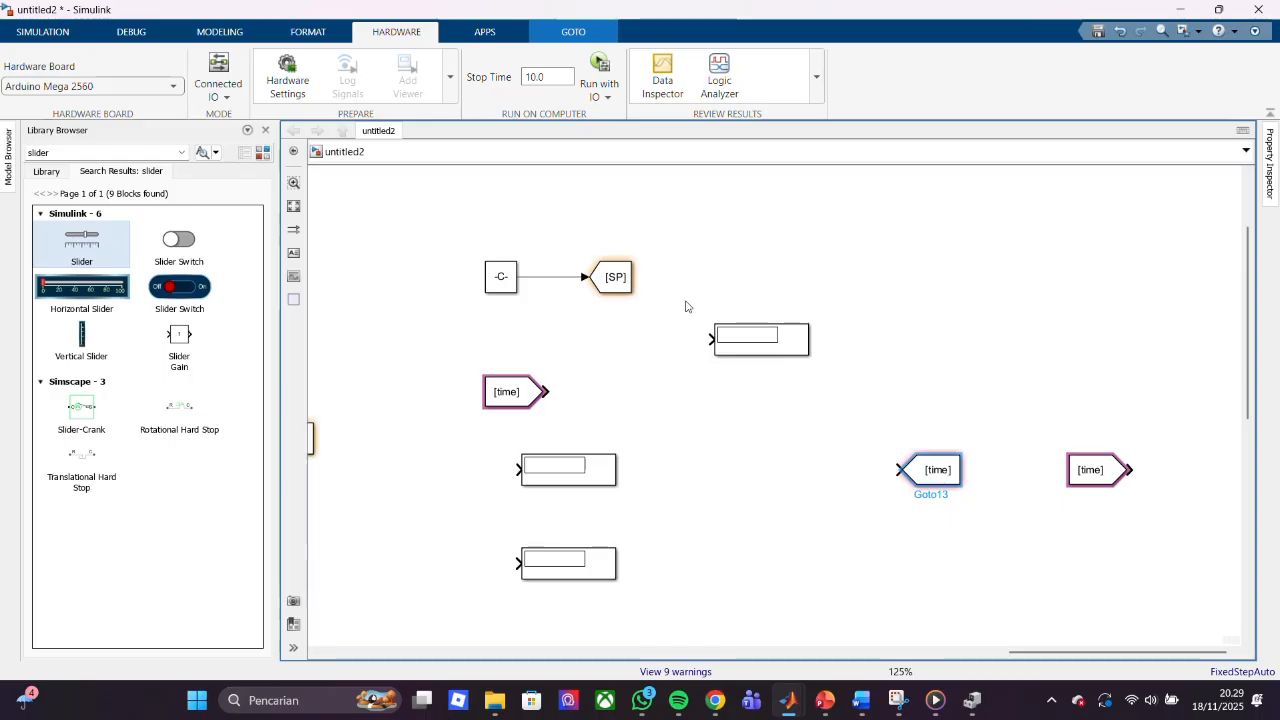
# - Search the block library for "sum", add a round Sum block in line with the [time] From block, and wire the two together
pyautogui.click(162, 147)
pyautogui.write('sum')
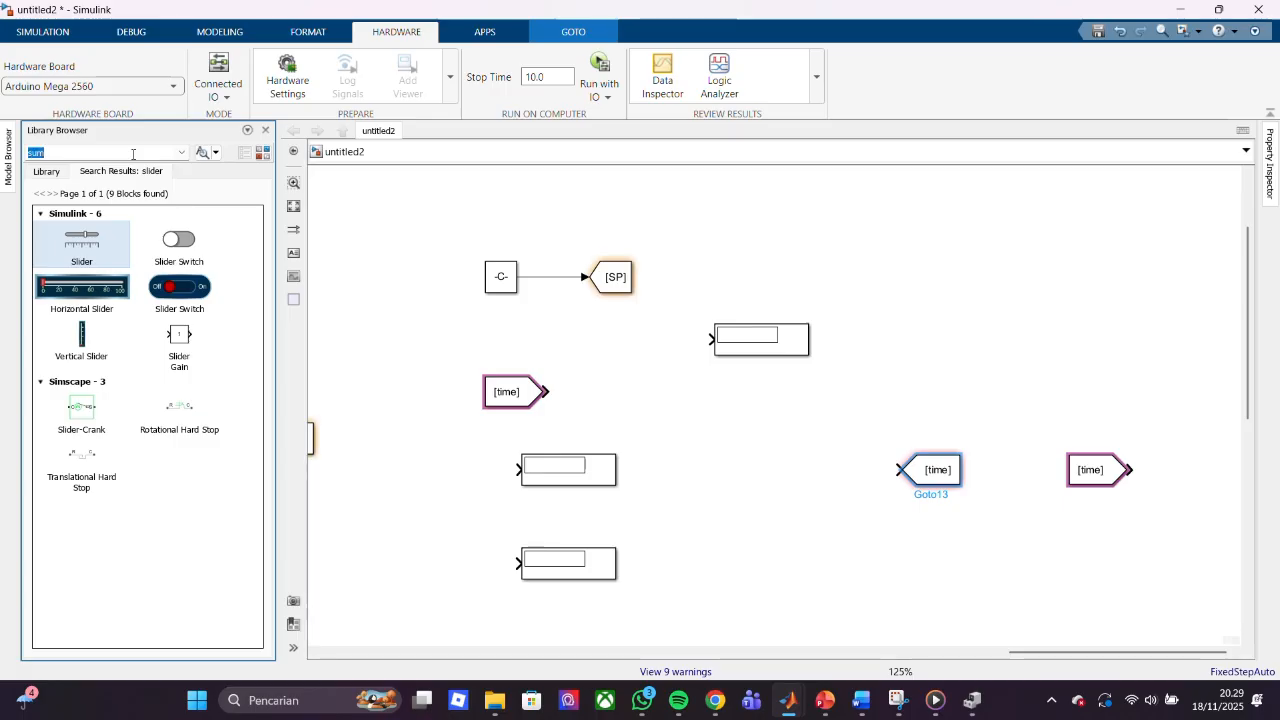
pyautogui.press('Return')
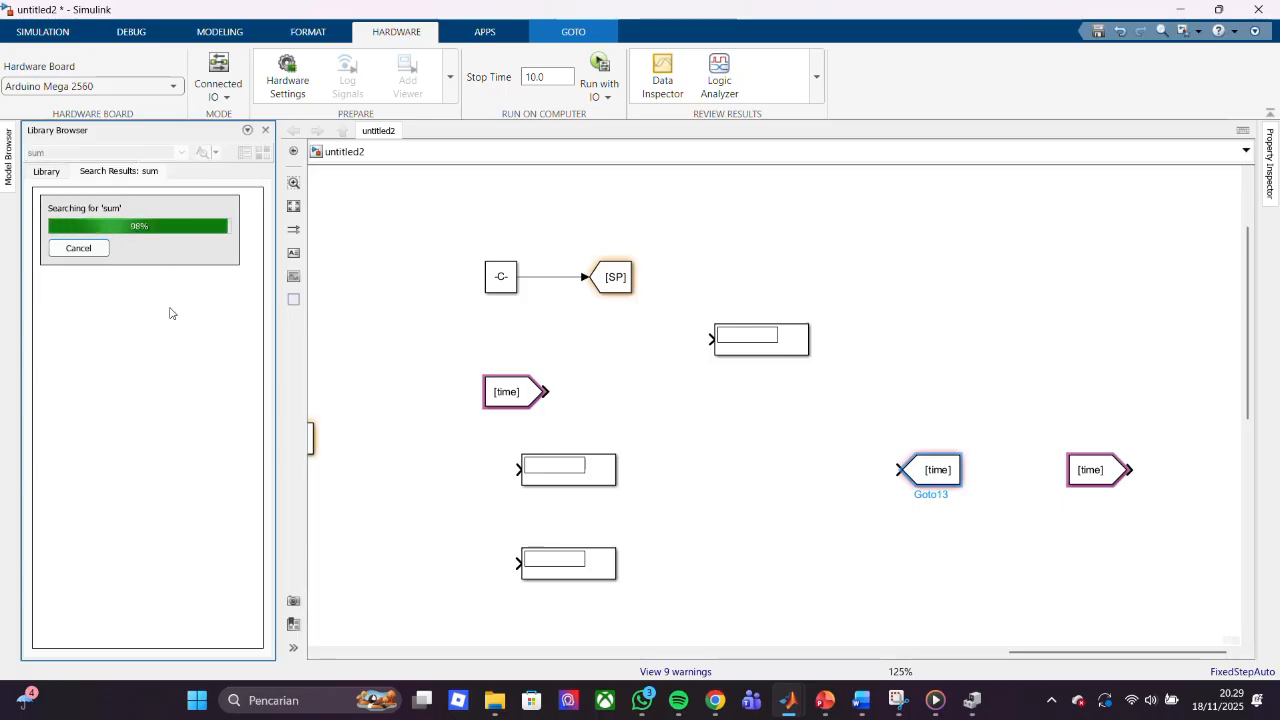
pyautogui.moveTo(121, 240); pyautogui.dragTo(642, 400)
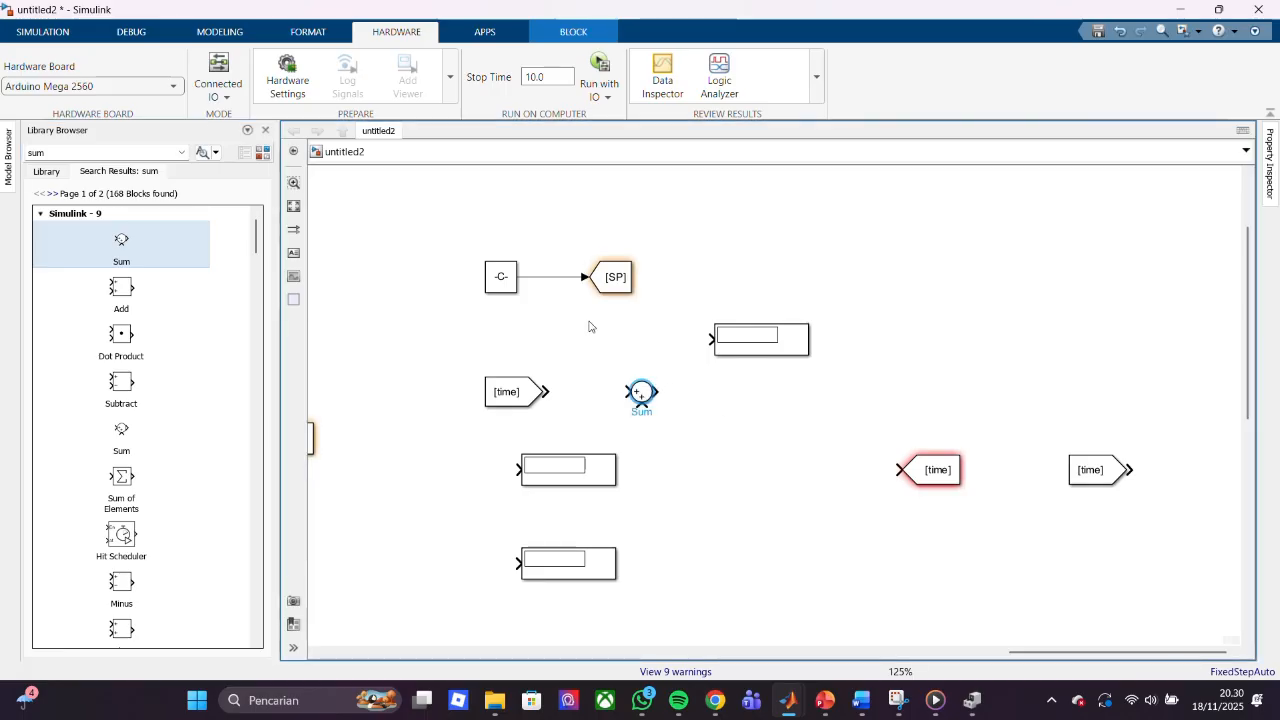
pyautogui.moveTo(543, 392); pyautogui.dragTo(634, 393)
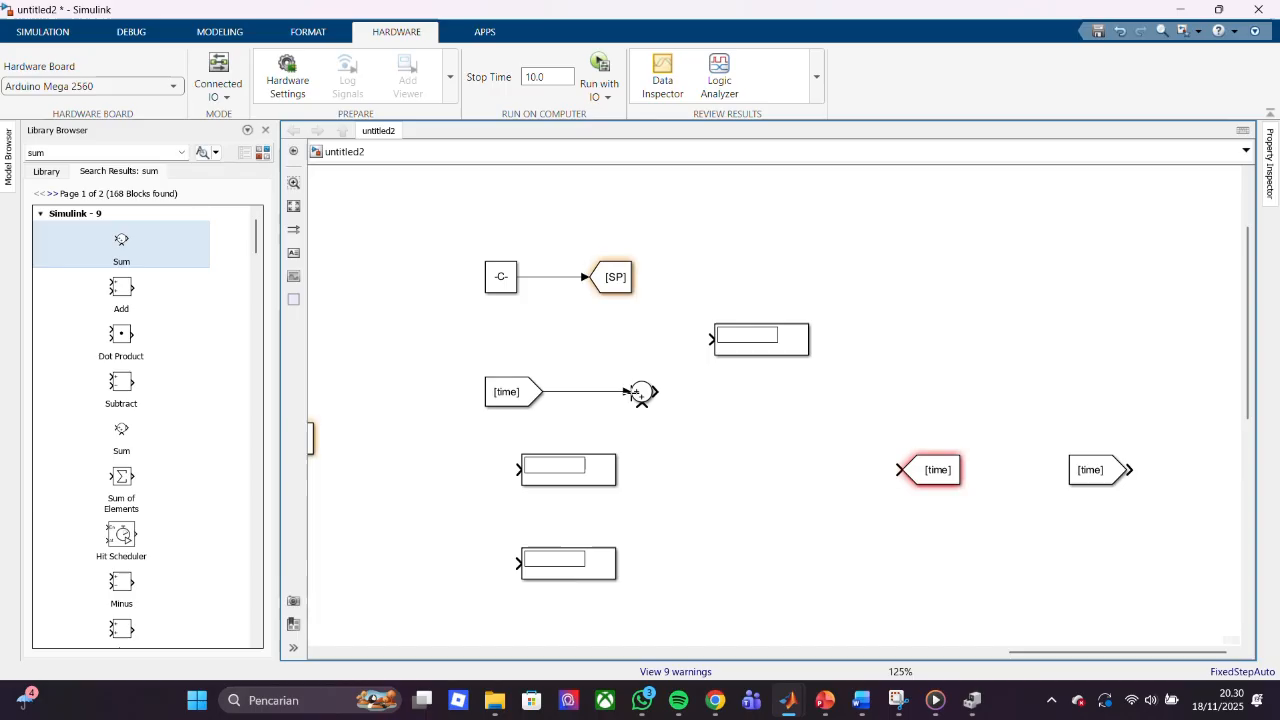
# - Set the Sum block's list of signs to |+- and branch its [time] input line to the Display directly below
pyautogui.doubleClick(643, 393)
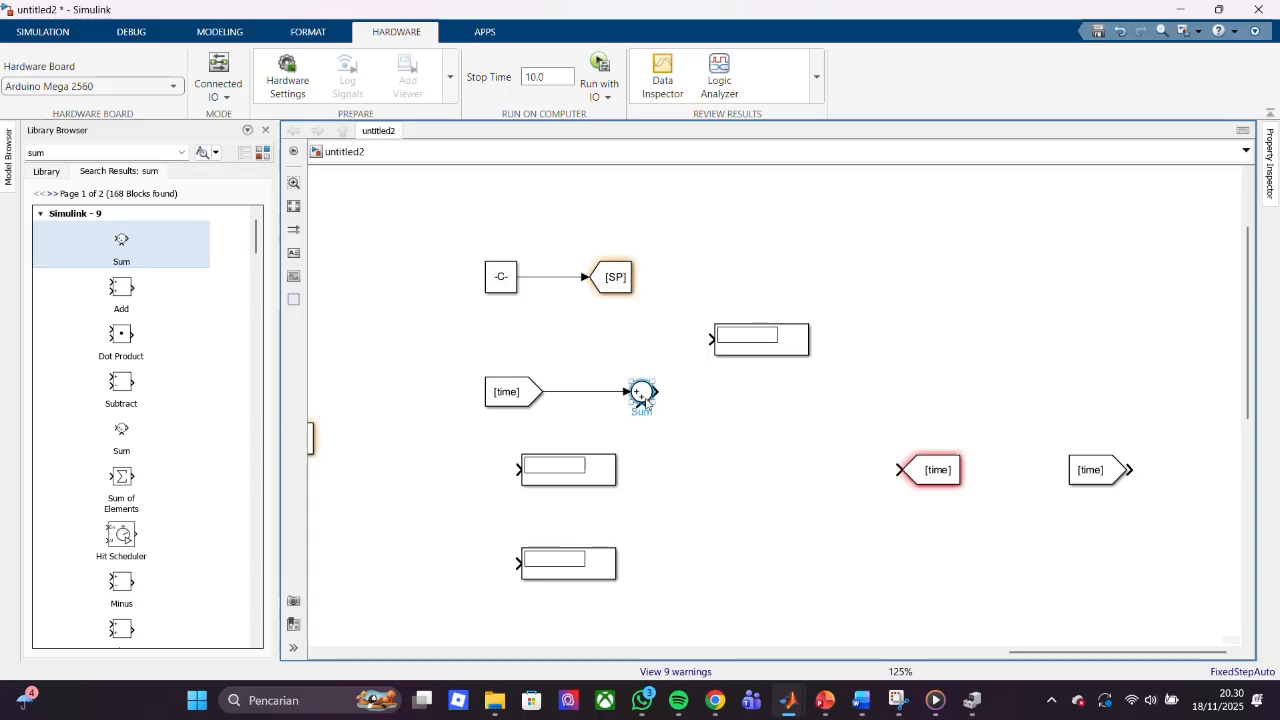
pyautogui.click(755, 409)
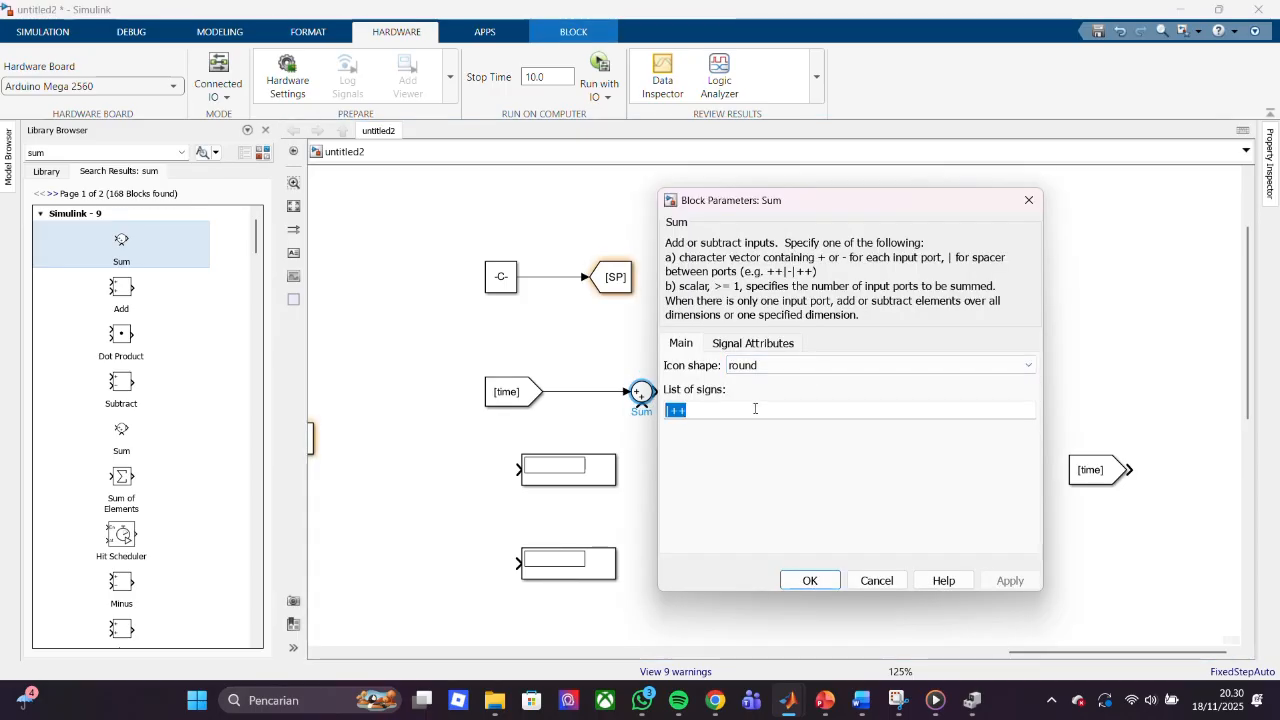
pyautogui.click(749, 411)
pyautogui.press('BackSpace')
pyautogui.write('-')
pyautogui.press('Return')
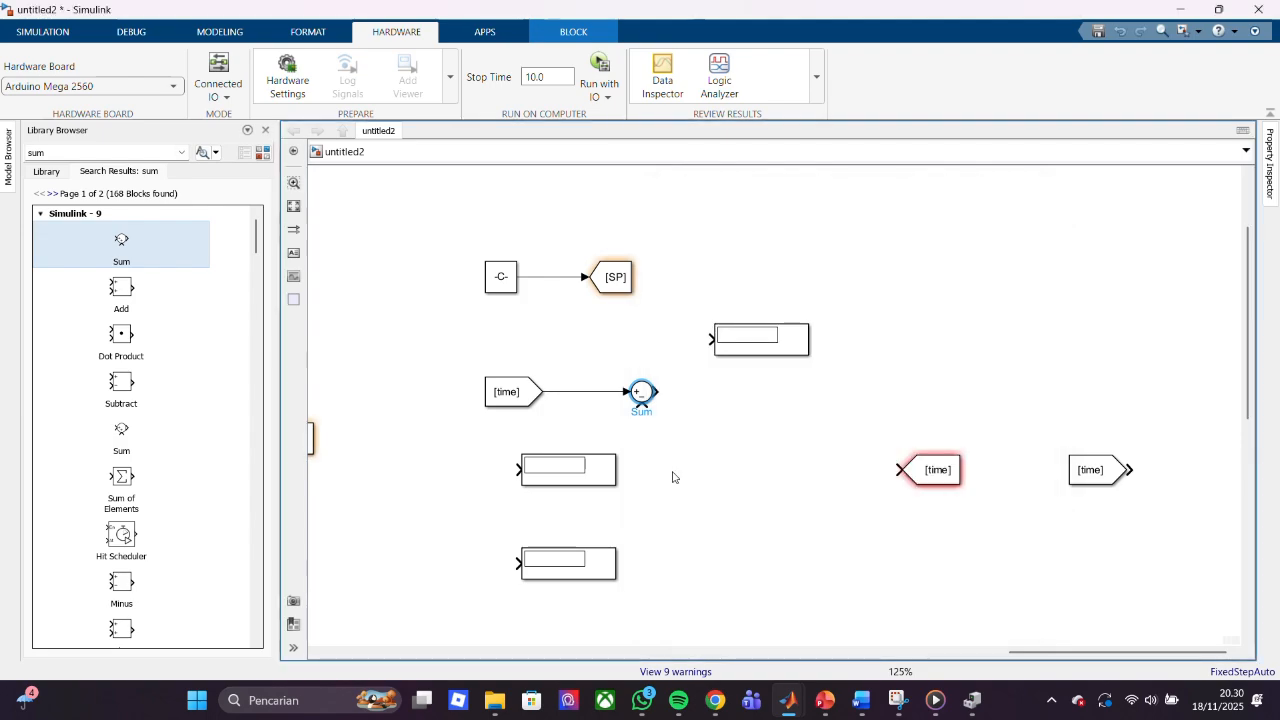
pyautogui.moveTo(516, 468); pyautogui.dragTo(579, 390)
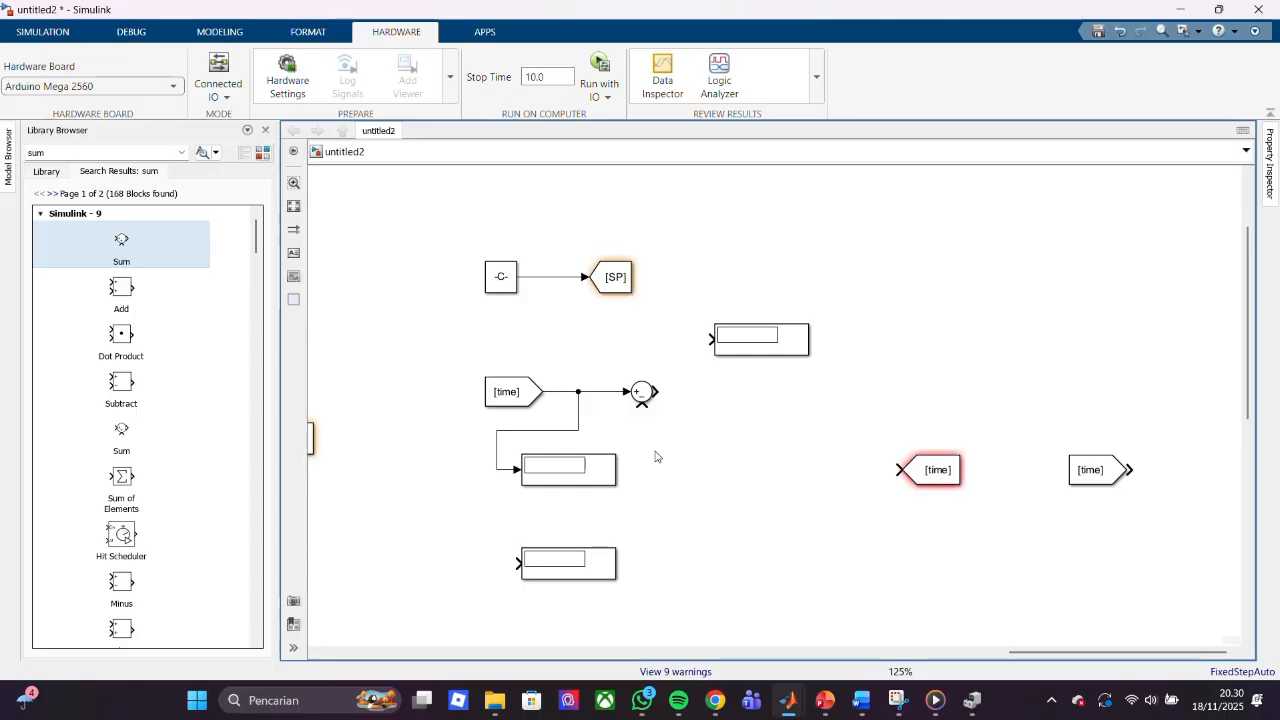
# - Delete the duplicate constant, its signal line and the duplicate [PID] Goto block overlapping the original pair above [PWM]
pyautogui.moveTo(1012, 652); pyautogui.dragTo(342, 622)
pyautogui.click(619, 277)
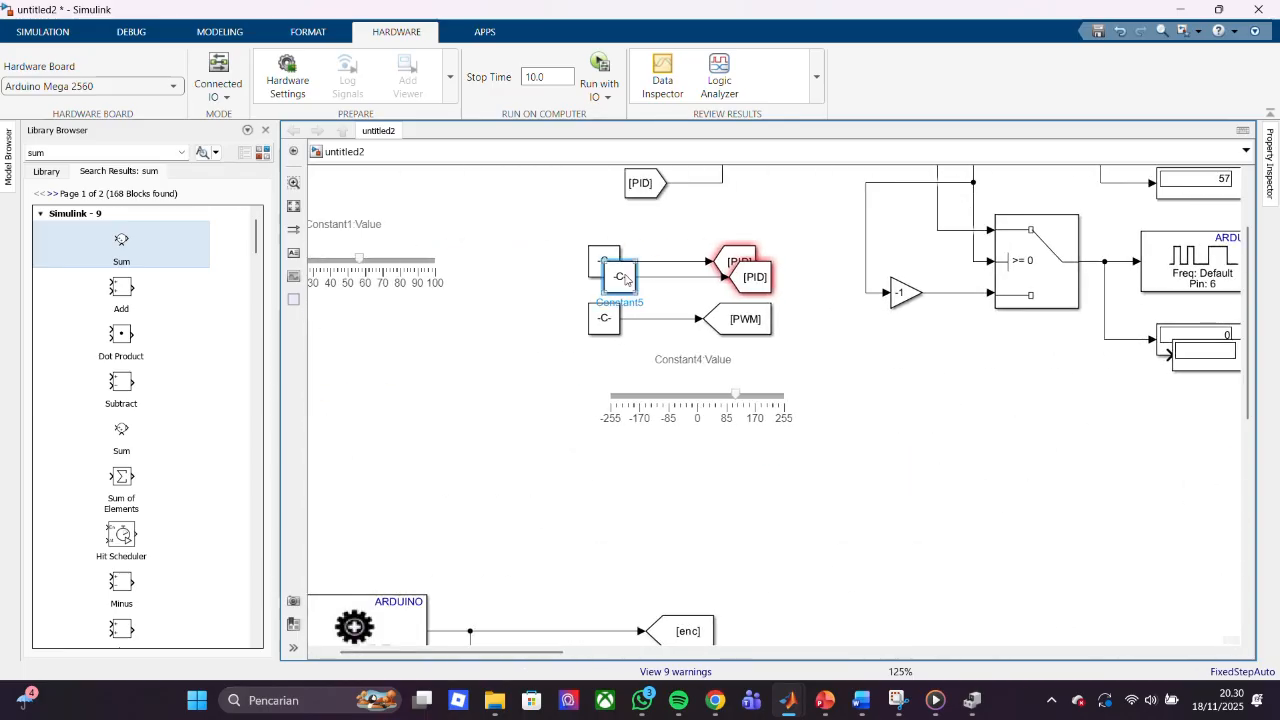
pyautogui.press('Delete')
pyautogui.click(686, 278)
pyautogui.press('Delete')
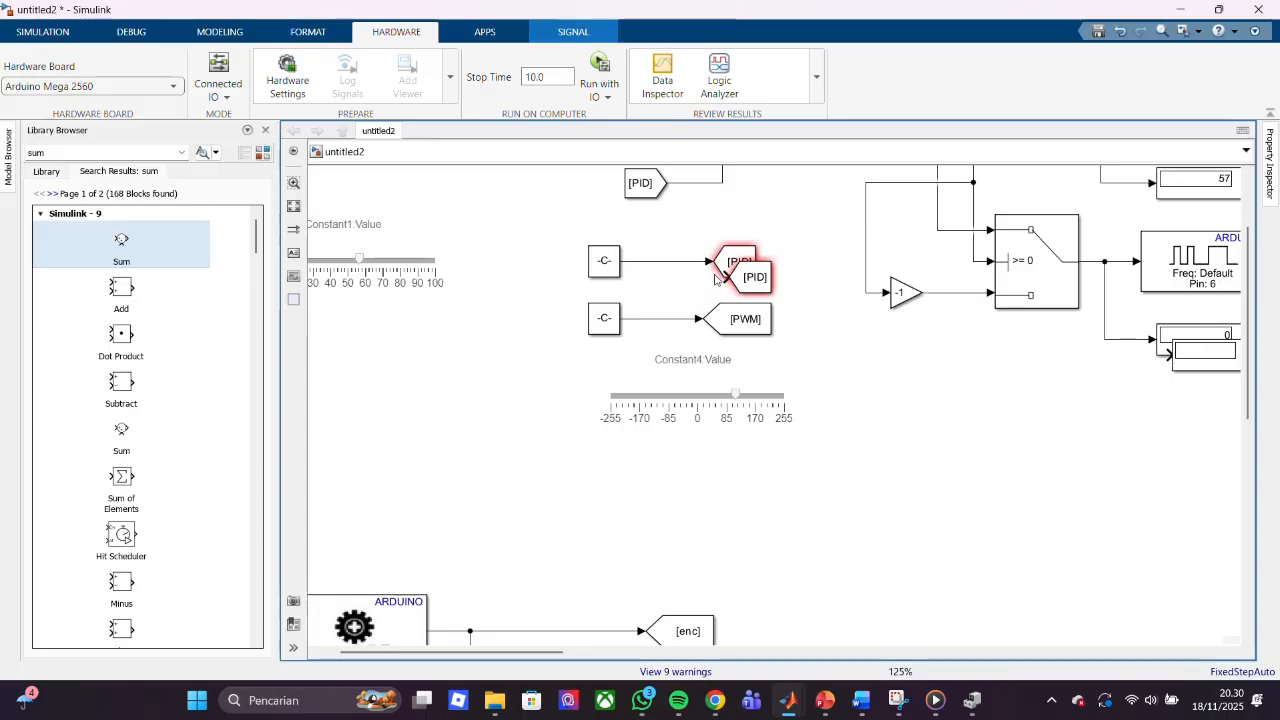
pyautogui.click(752, 279)
pyautogui.press('Delete')
pyautogui.moveTo(450, 652); pyautogui.dragTo(1275, 665)
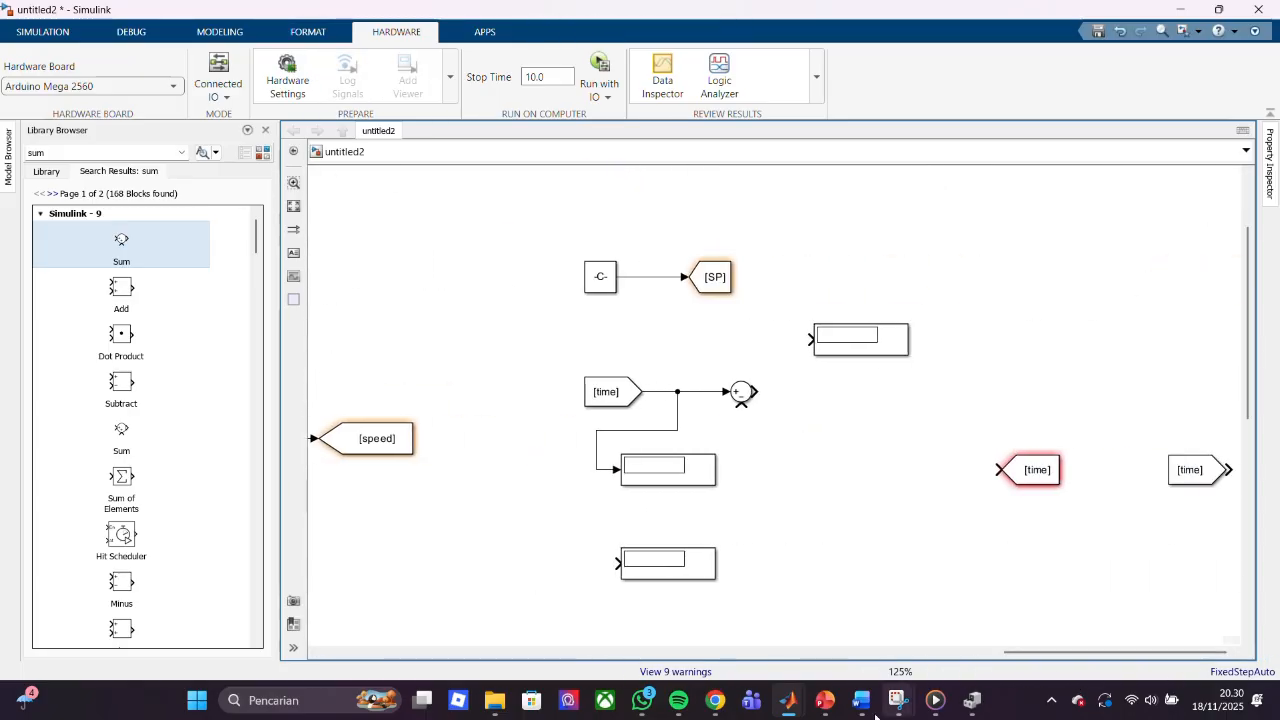
# - Switch to the gakgloriglori model and copy the PID Controller block that feeds its [PWM] Goto block
pyautogui.moveTo(788, 700)
pyautogui.click(651, 612)
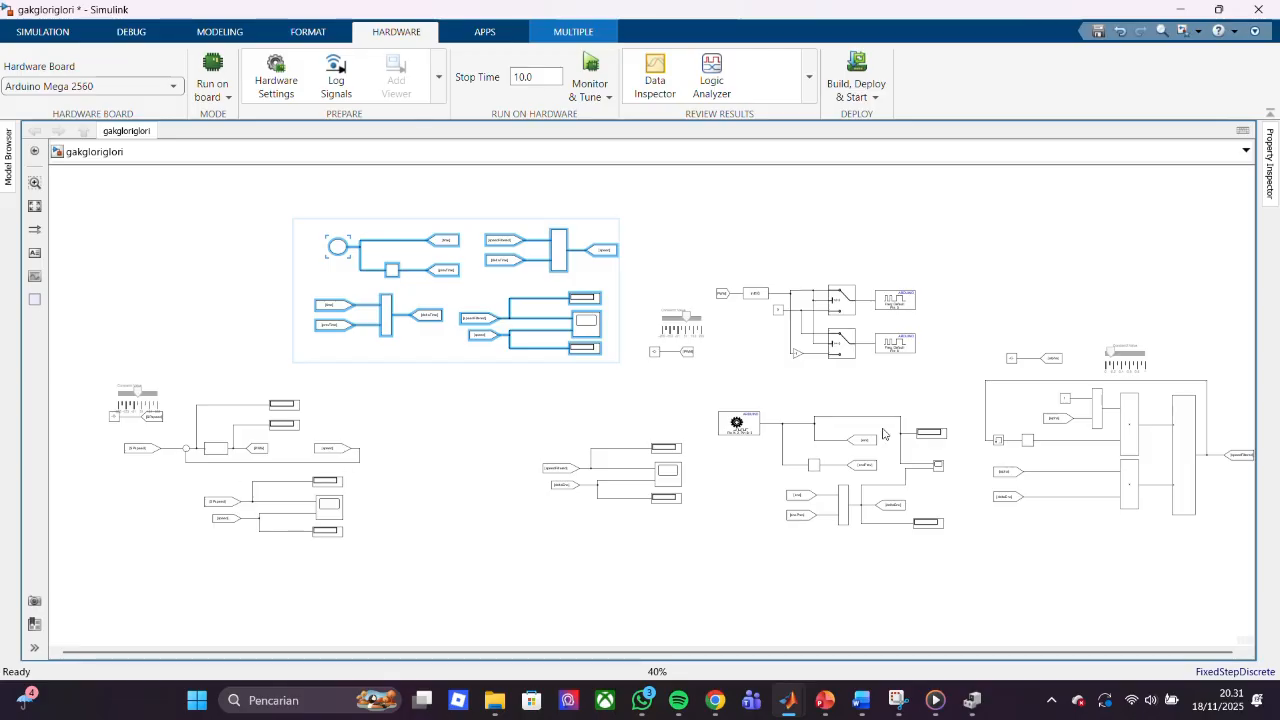
pyautogui.scroll(2, 1175, 342)
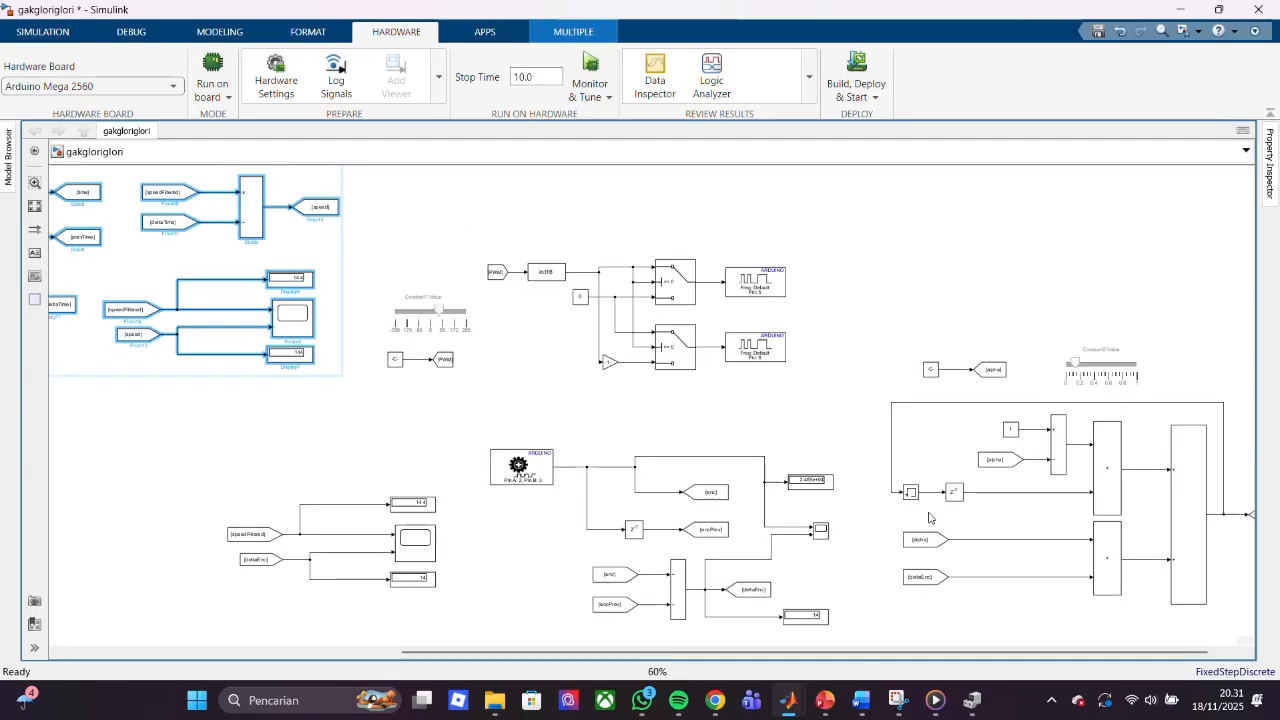
pyautogui.moveTo(463, 653); pyautogui.dragTo(125, 653)
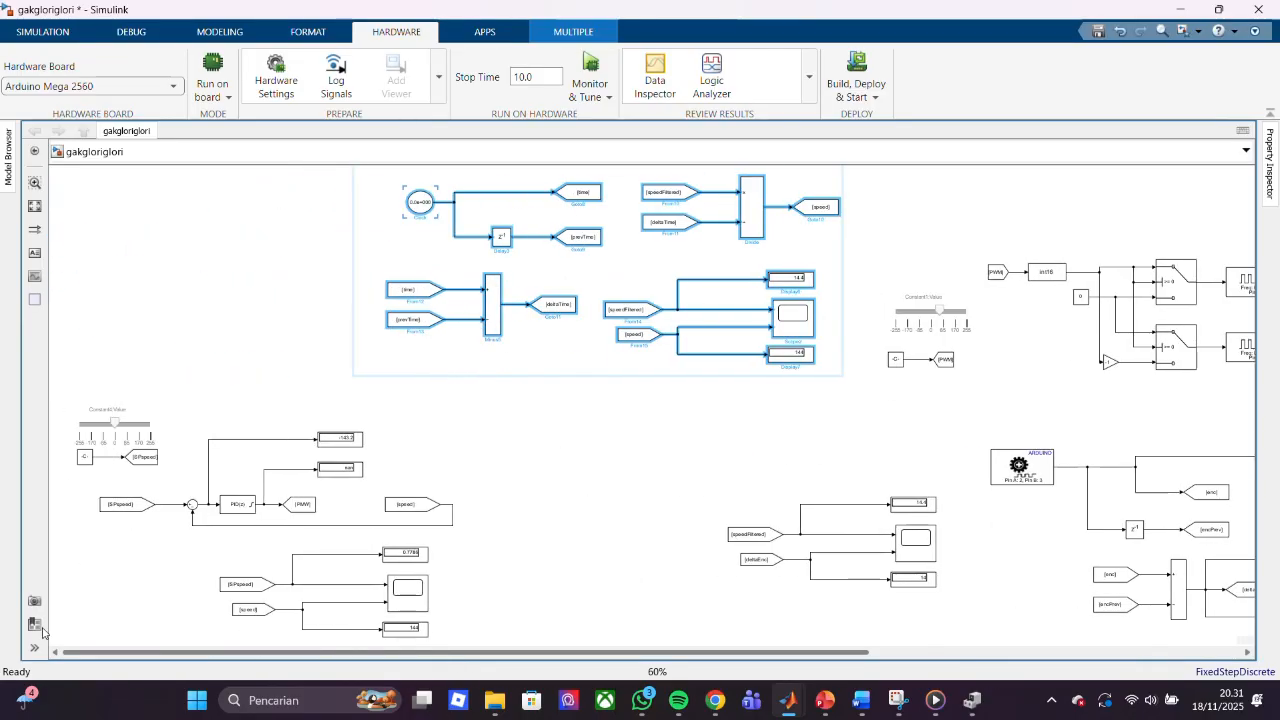
pyautogui.click(237, 510)
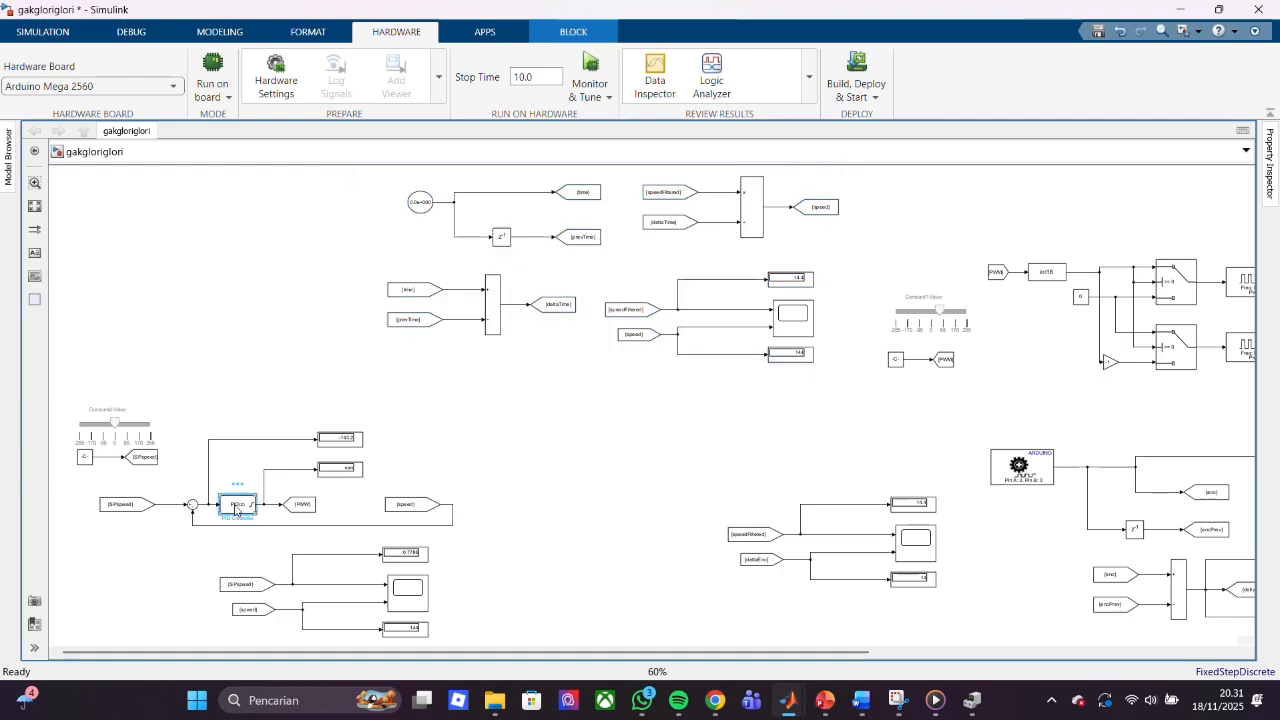
# - Return to the untitled2 model, paste the PID Controller block, and place it in line with the Sum block's output
pyautogui.moveTo(800, 697)
pyautogui.click(834, 605)
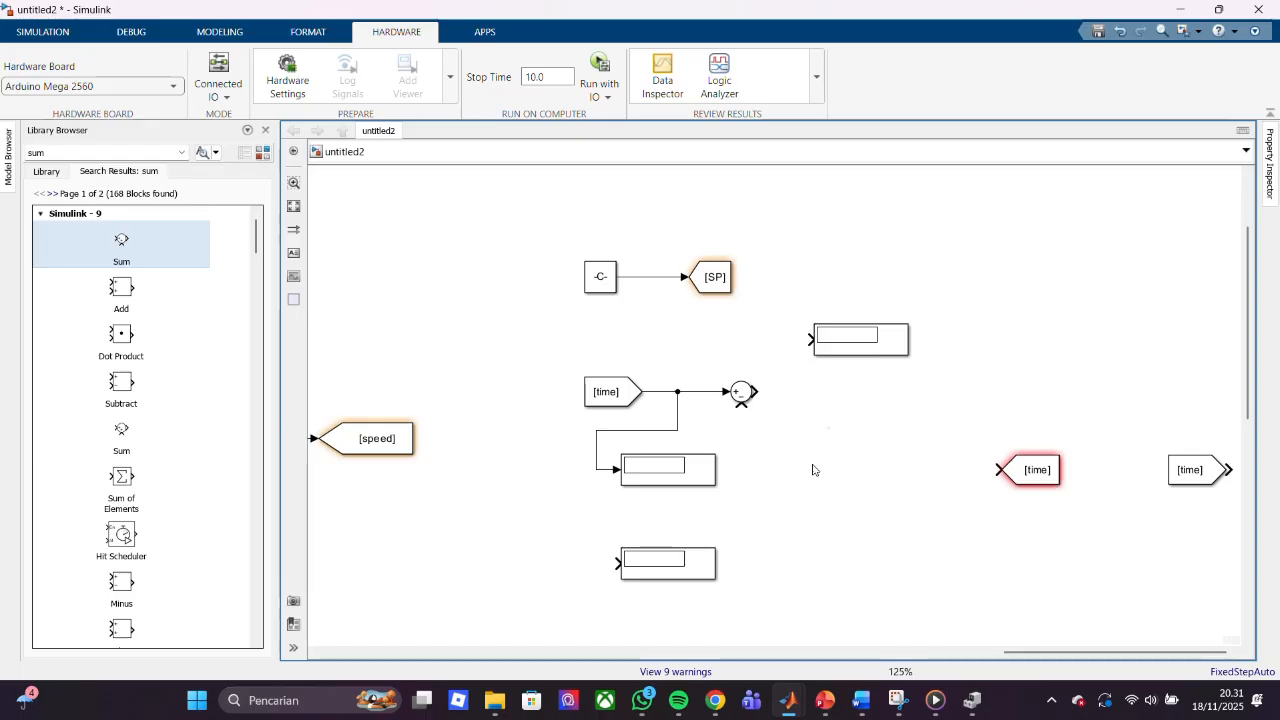
pyautogui.doubleClick(843, 468)
pyautogui.hotkey('ctrl', 'v')
pyautogui.click(1004, 274)
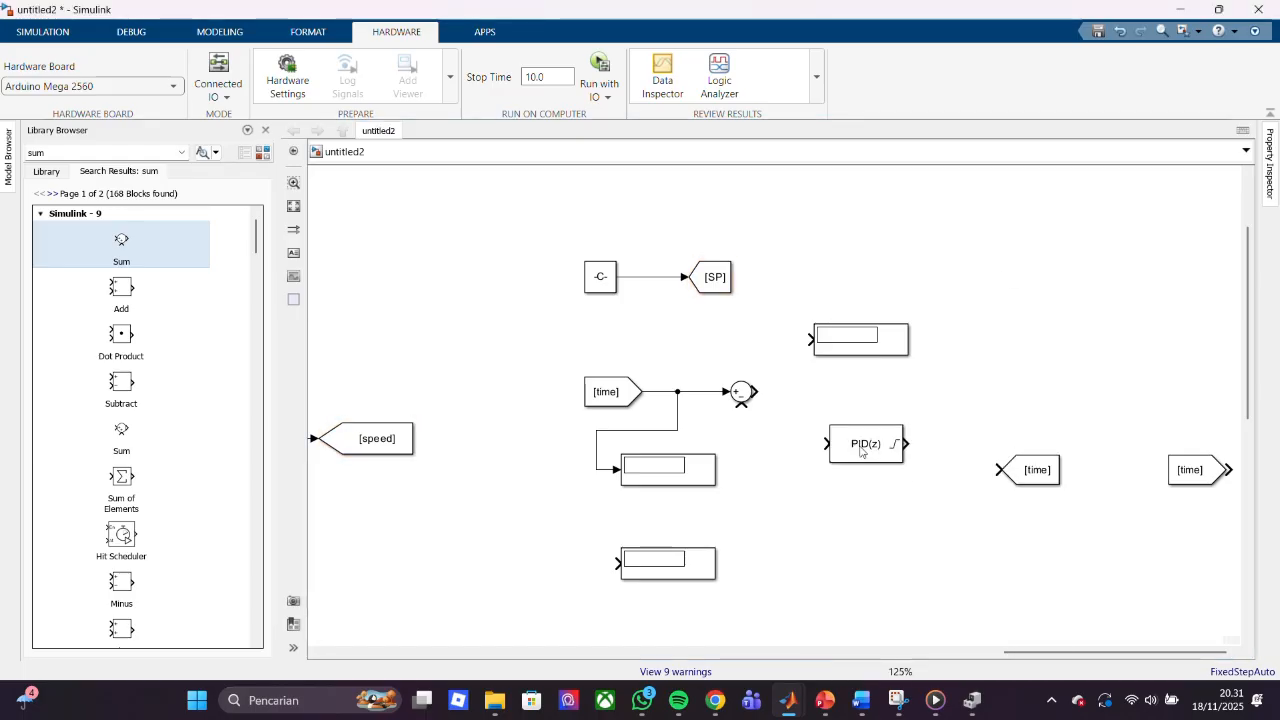
pyautogui.moveTo(859, 448); pyautogui.dragTo(860, 410)
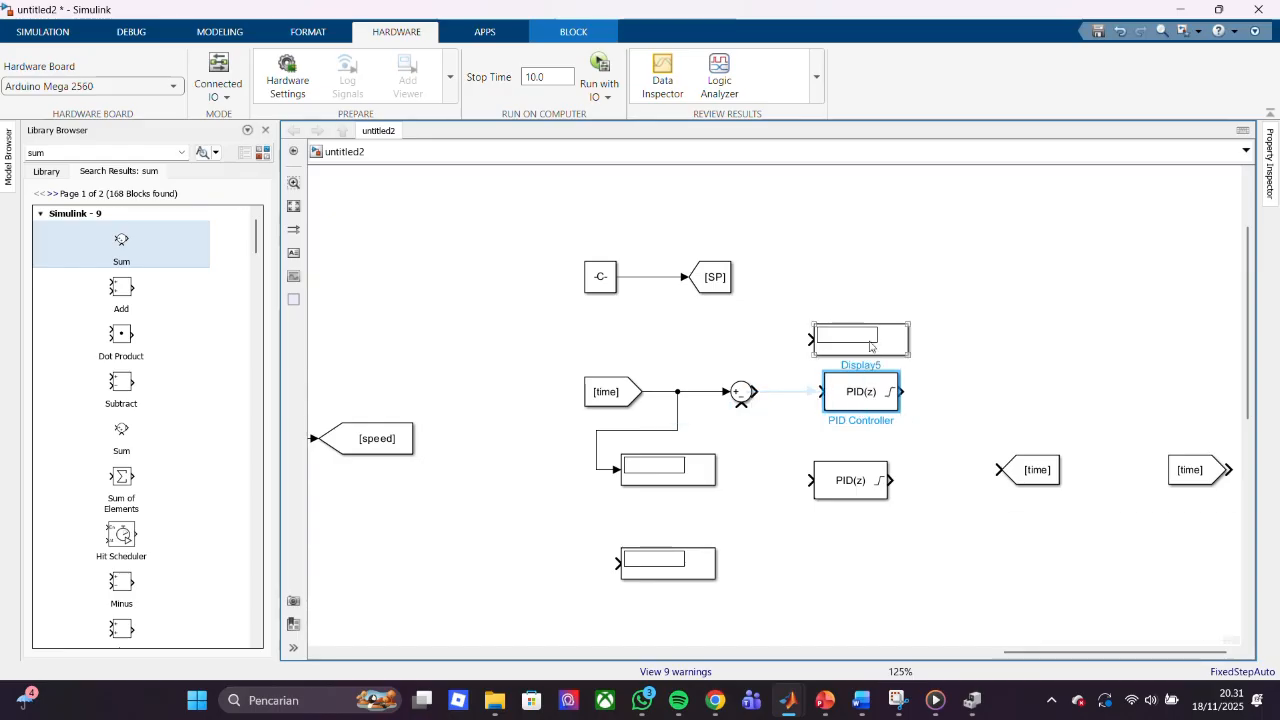
# - Narrow the PID Controller block, move the Display above it farther away, and connect the Sum output to the controller input
pyautogui.click(943, 402)
pyautogui.click(867, 394)
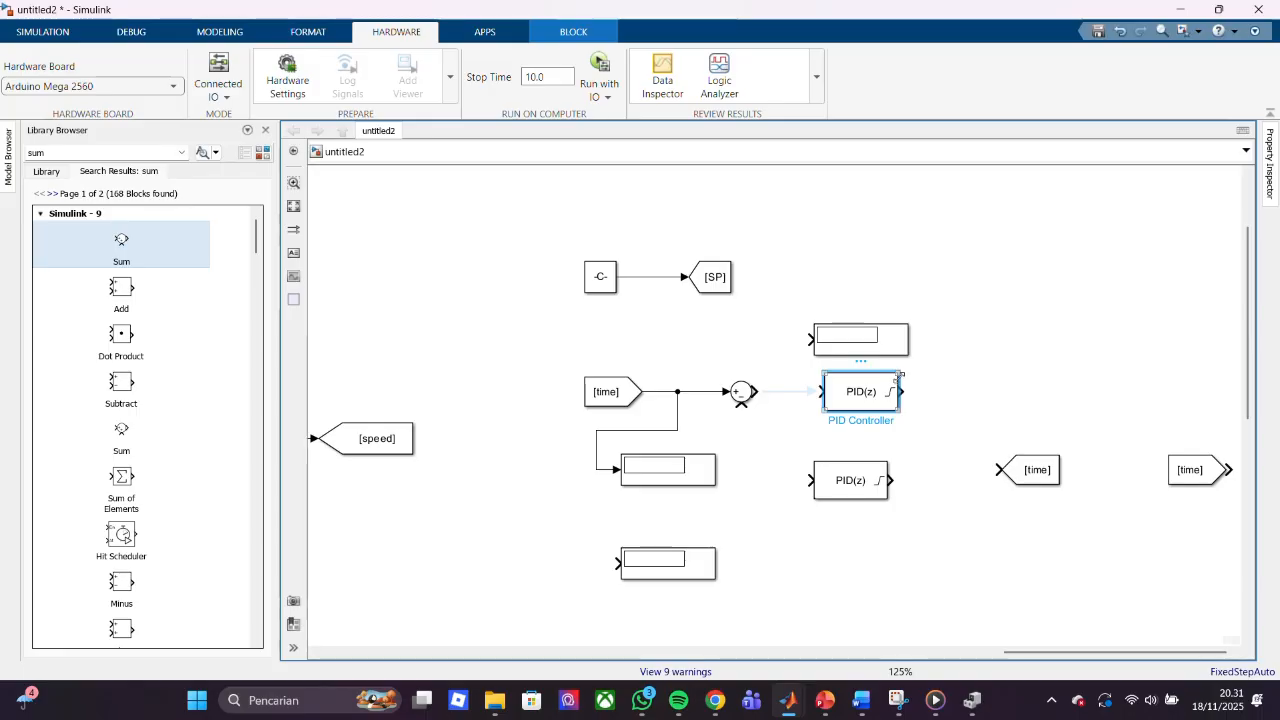
pyautogui.moveTo(900, 373); pyautogui.dragTo(930, 317)
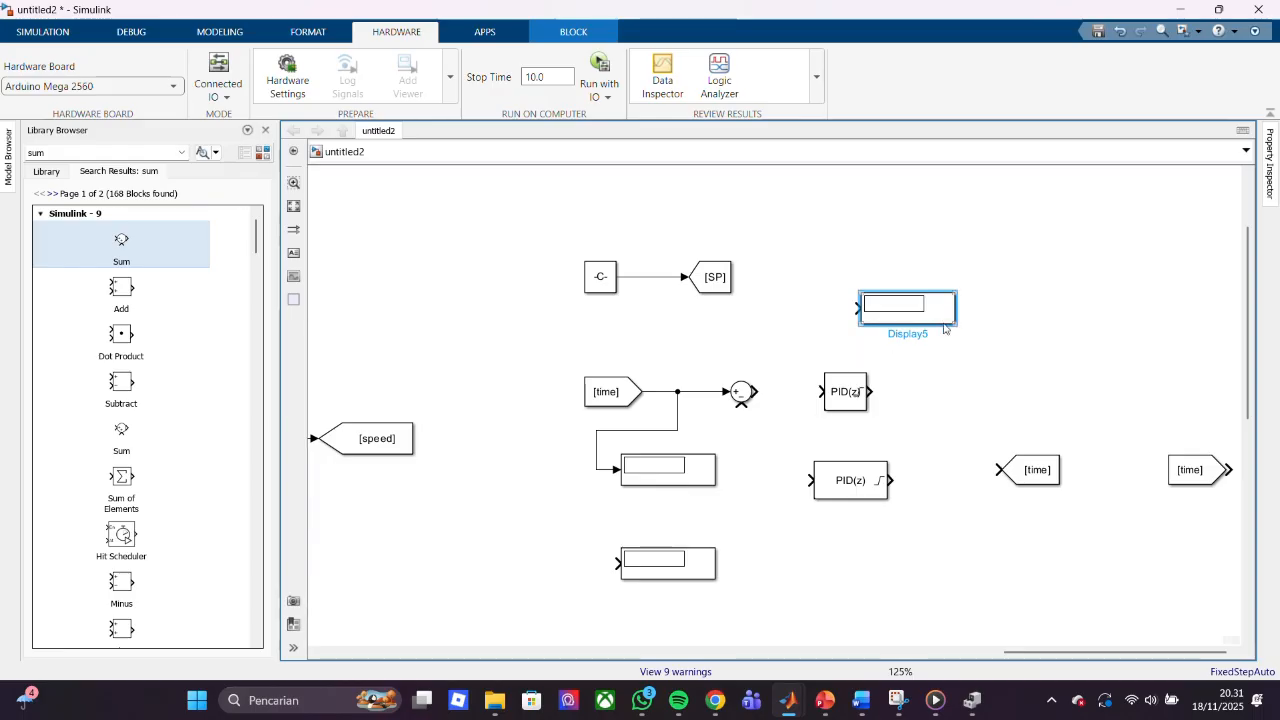
pyautogui.moveTo(757, 391); pyautogui.dragTo(830, 391)
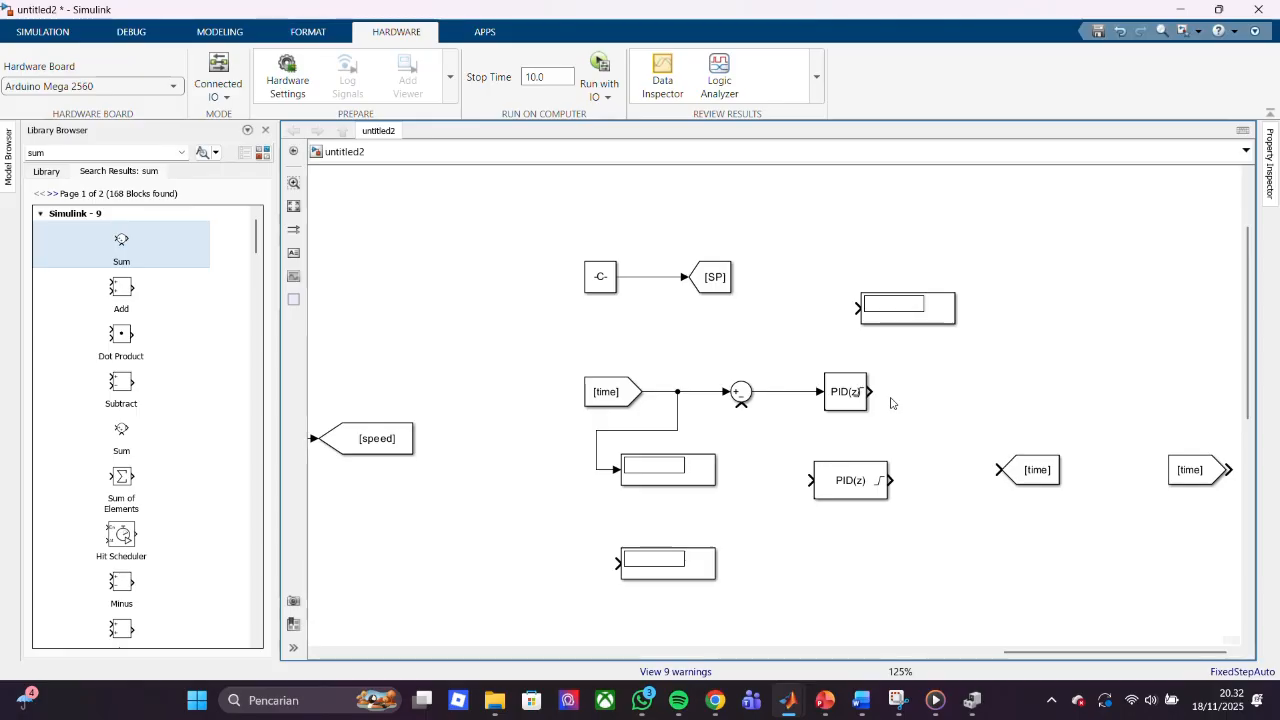
# - Duplicate the Display above the PID Controller block and place the copy beside the original, above the [time] Goto block
pyautogui.click(866, 318)
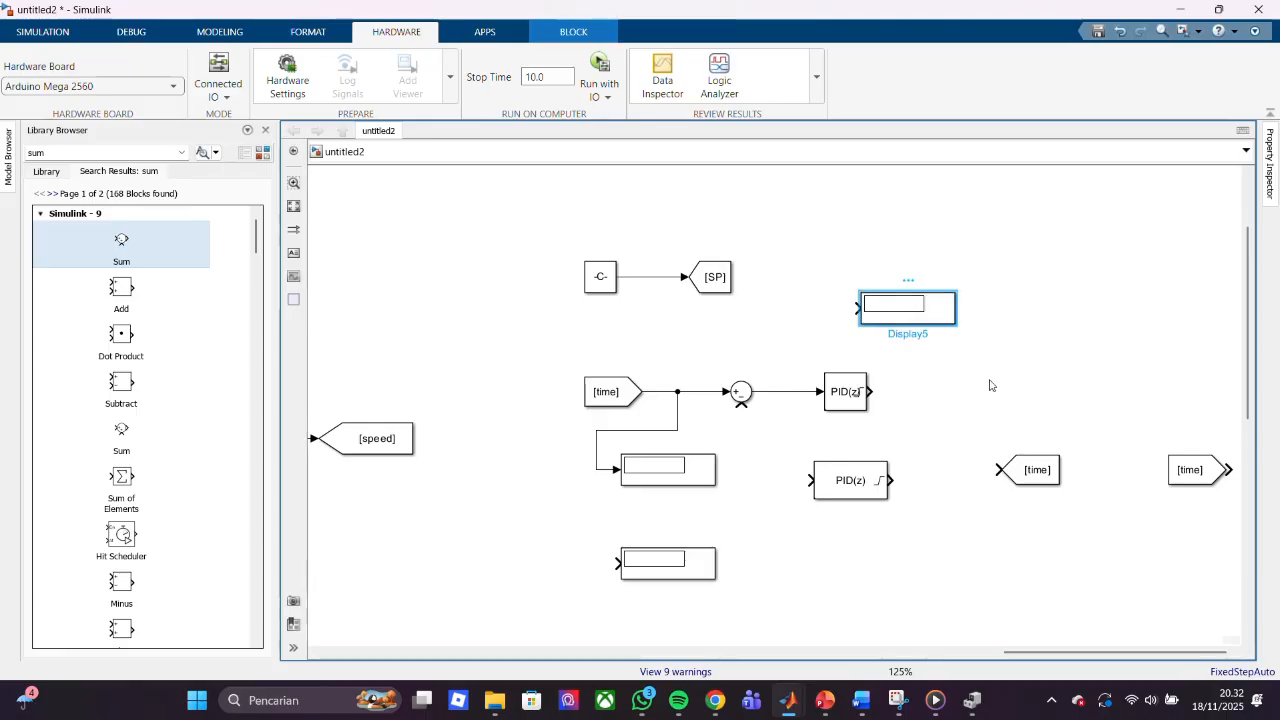
pyautogui.hotkey('ctrl', 'v')
pyautogui.moveTo(1043, 370); pyautogui.dragTo(1056, 326)
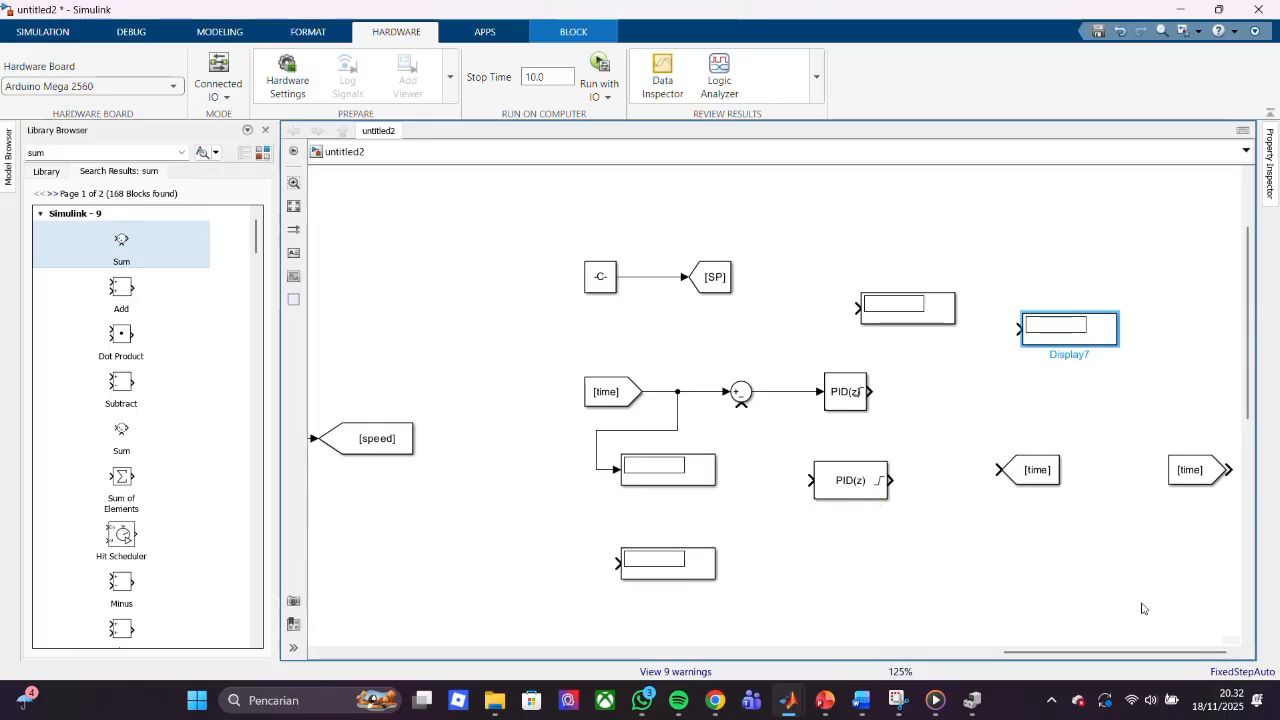
pyautogui.scroll(-3, 1151, 606)
pyautogui.scroll(5, 1157, 603)
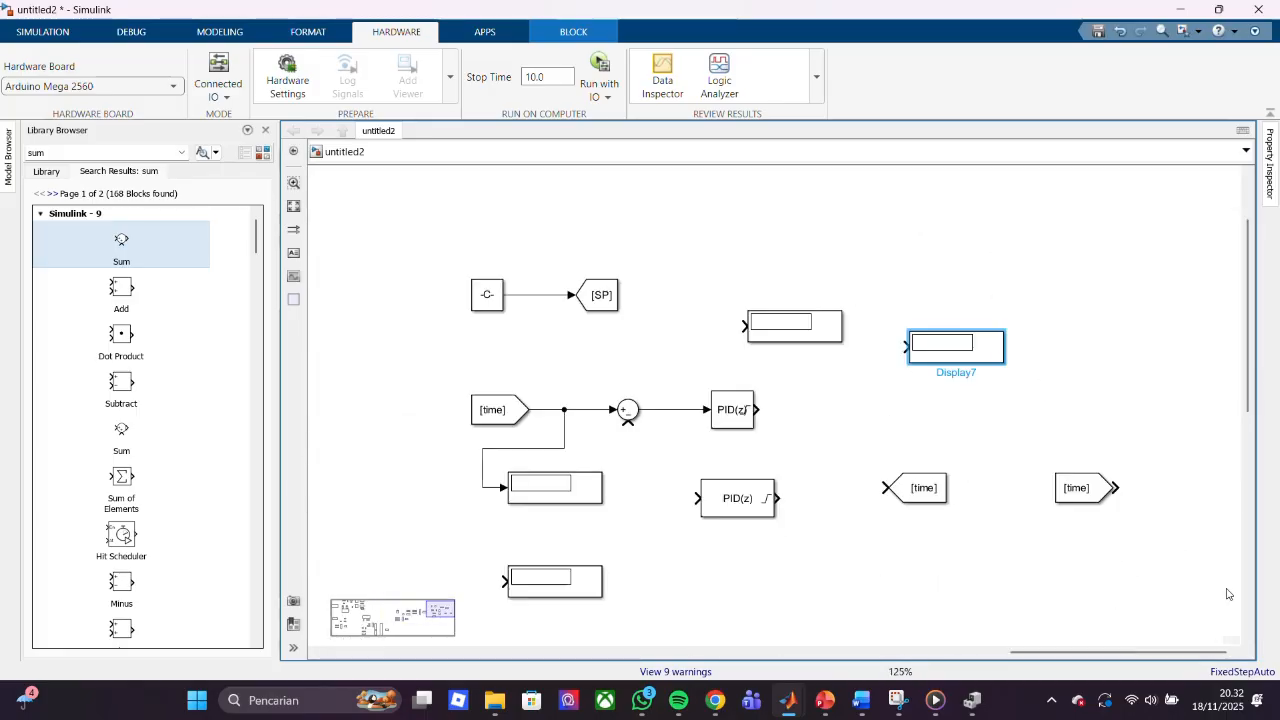
pyautogui.scroll(4, 1177, 354)
pyautogui.scroll(-8, 489, 246)
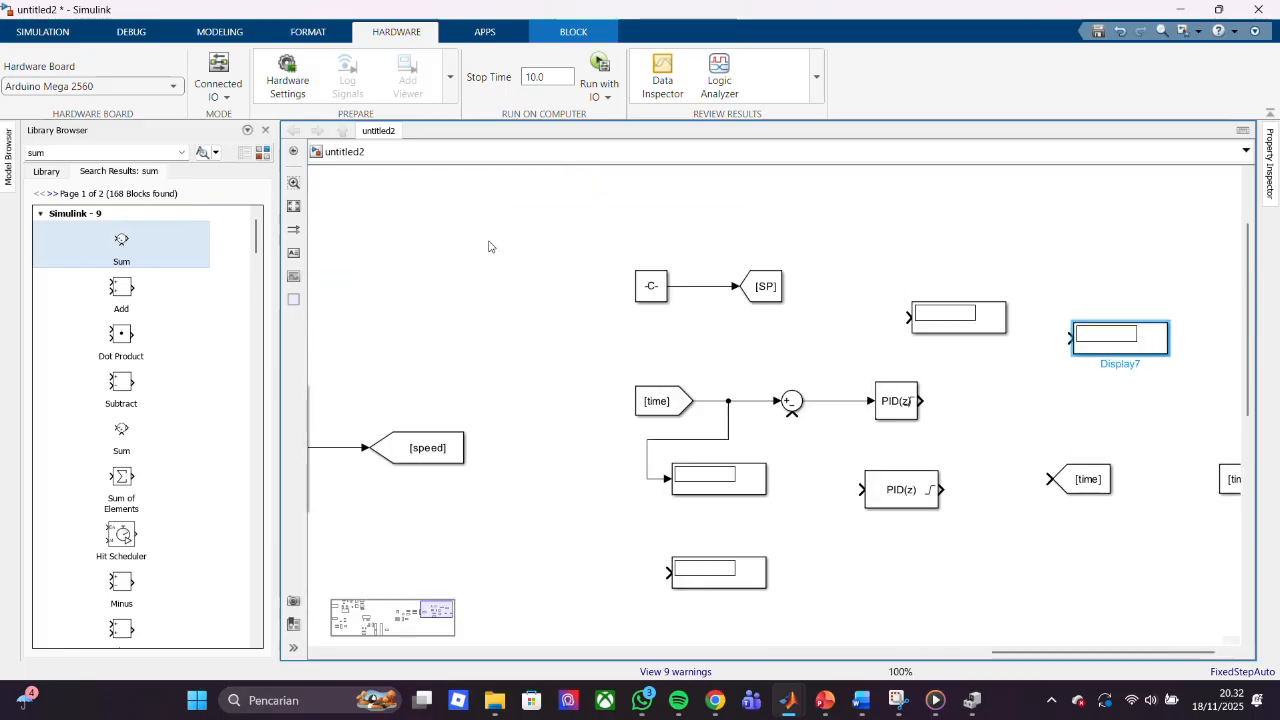
pyautogui.scroll(5, 700, 258)
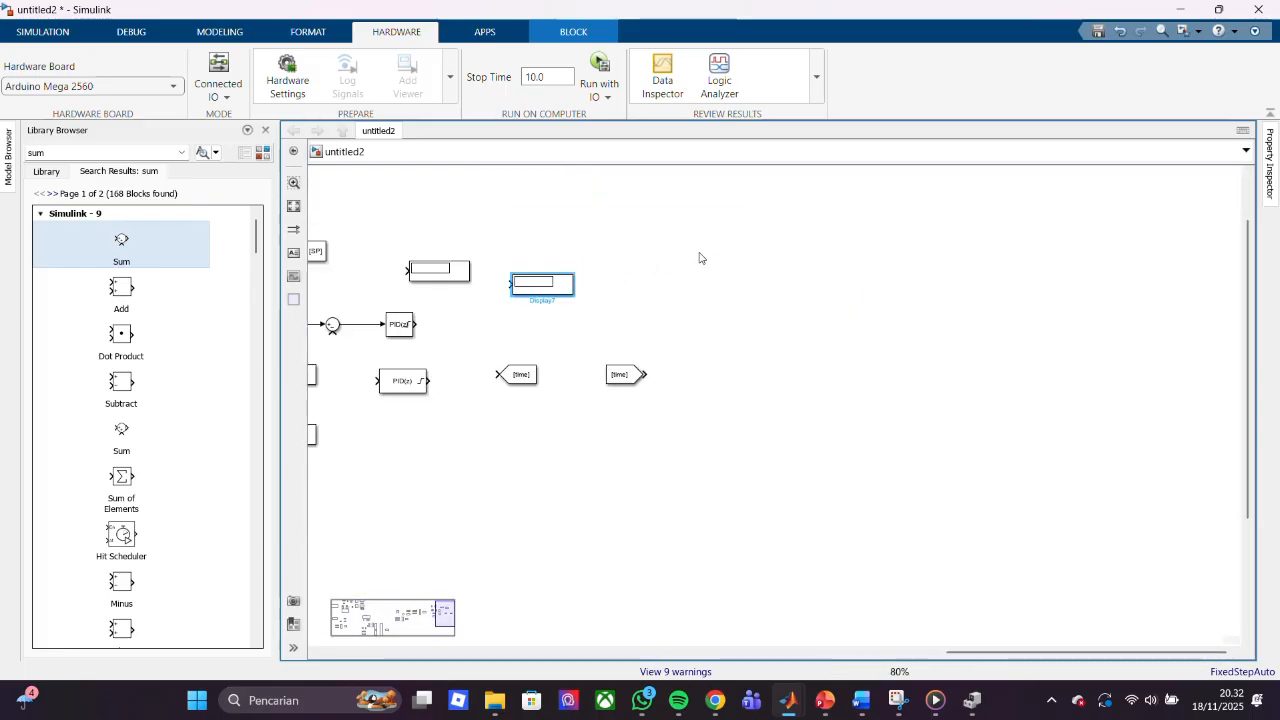
pyautogui.rightClick(701, 258)
pyautogui.click(1005, 661)
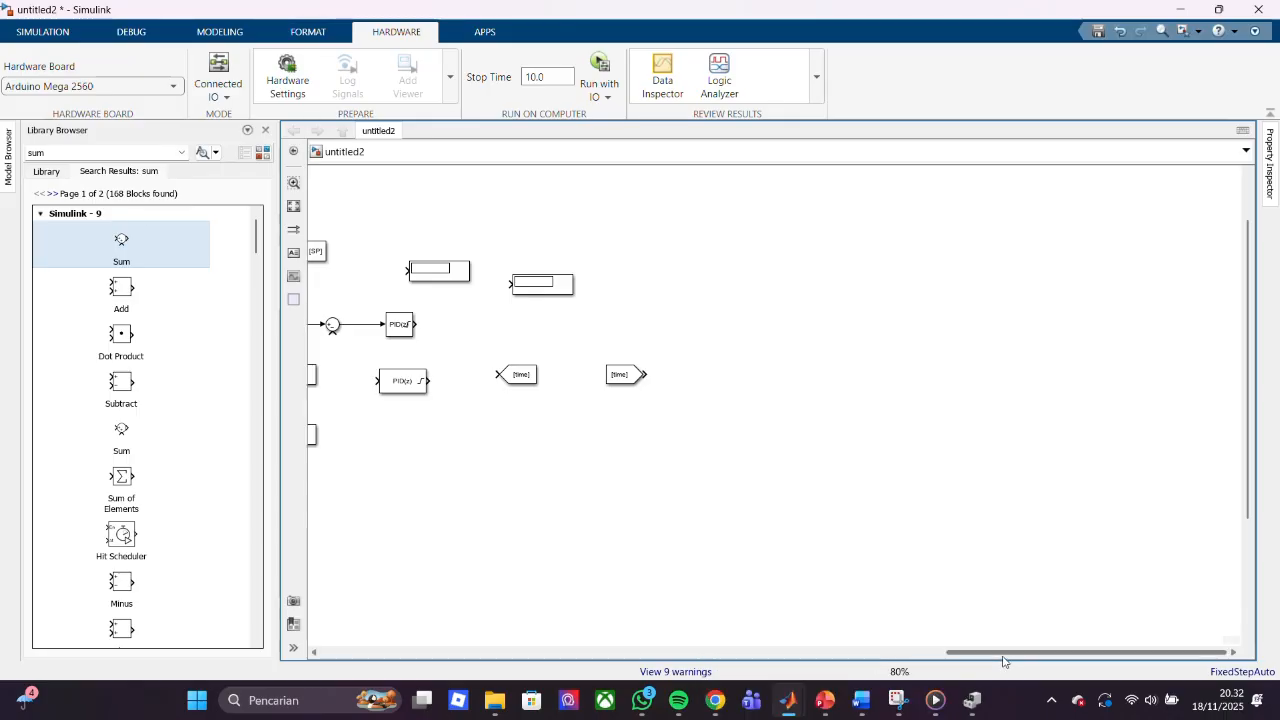
# - Move the unconnected [time] Goto and From blocks farther away from the PID Controller blocks to free up space
pyautogui.moveTo(1003, 657); pyautogui.dragTo(941, 657)
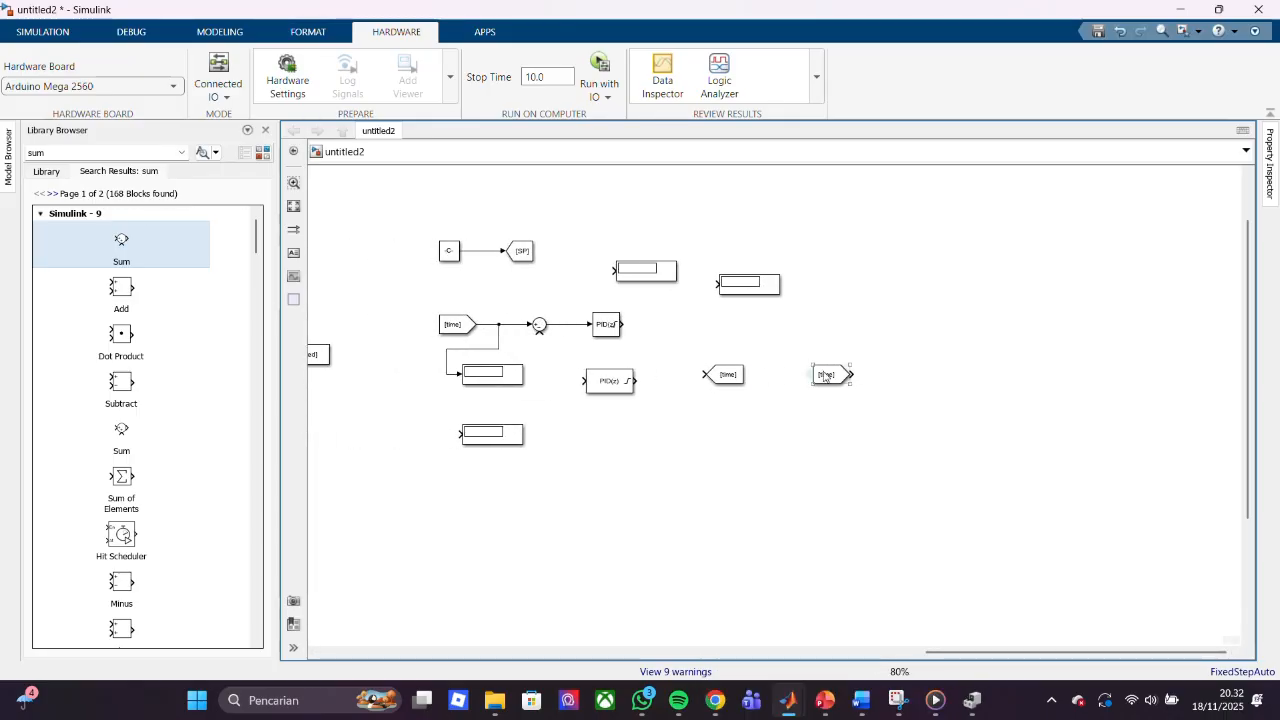
pyautogui.moveTo(824, 376); pyautogui.dragTo(944, 376)
pyautogui.moveTo(725, 375); pyautogui.dragTo(871, 381)
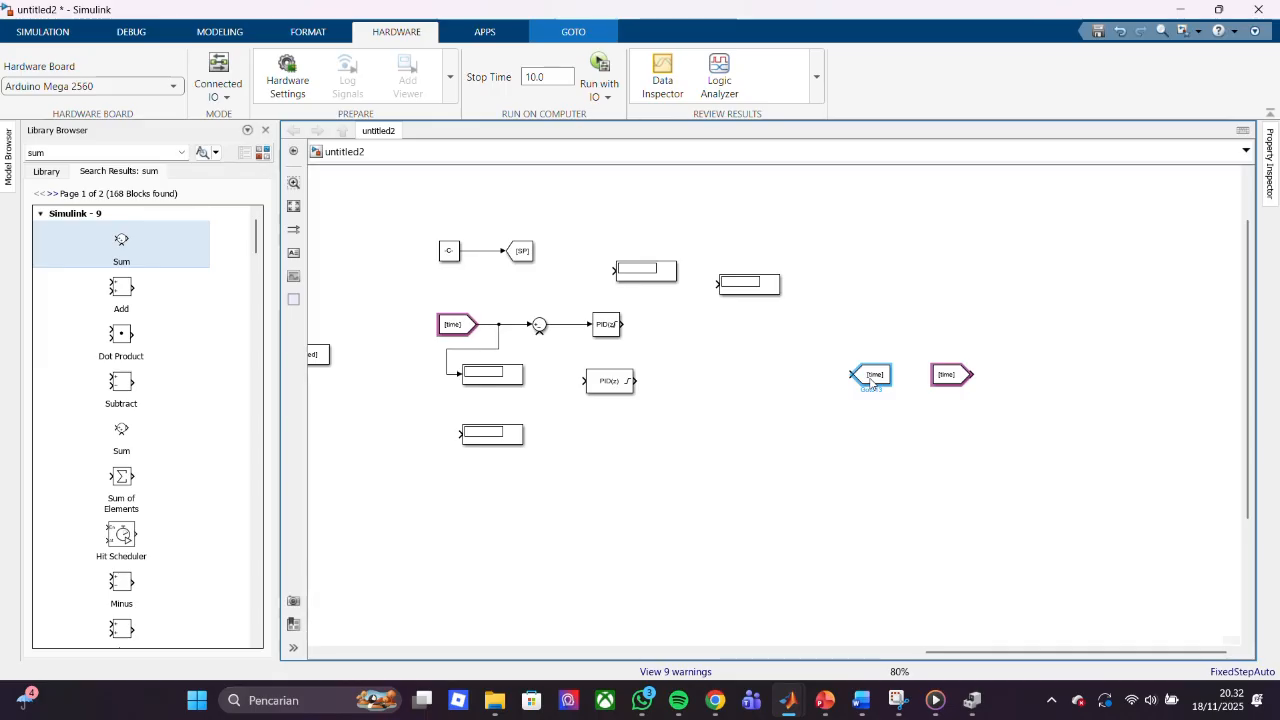
# - Search the block library for CLOSED and look through the blocks found
pyautogui.click(100, 154)
pyautogui.write('CLOSED')
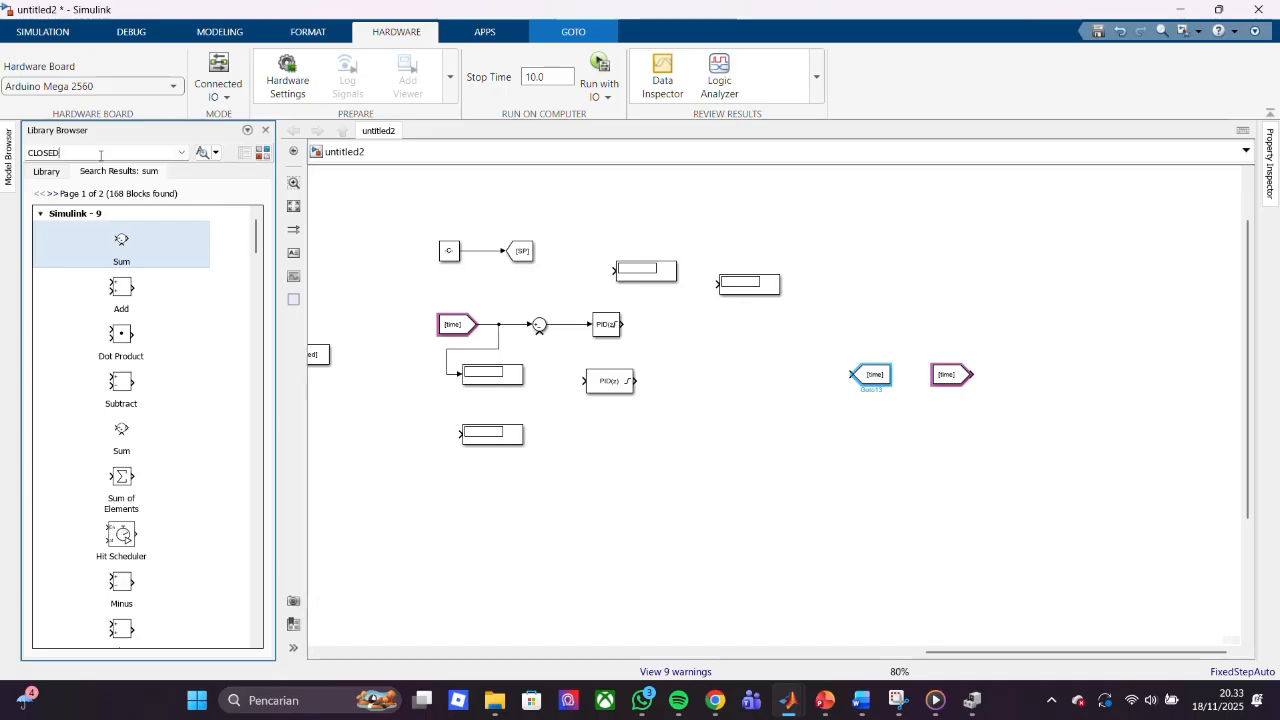
pyautogui.press('Return')
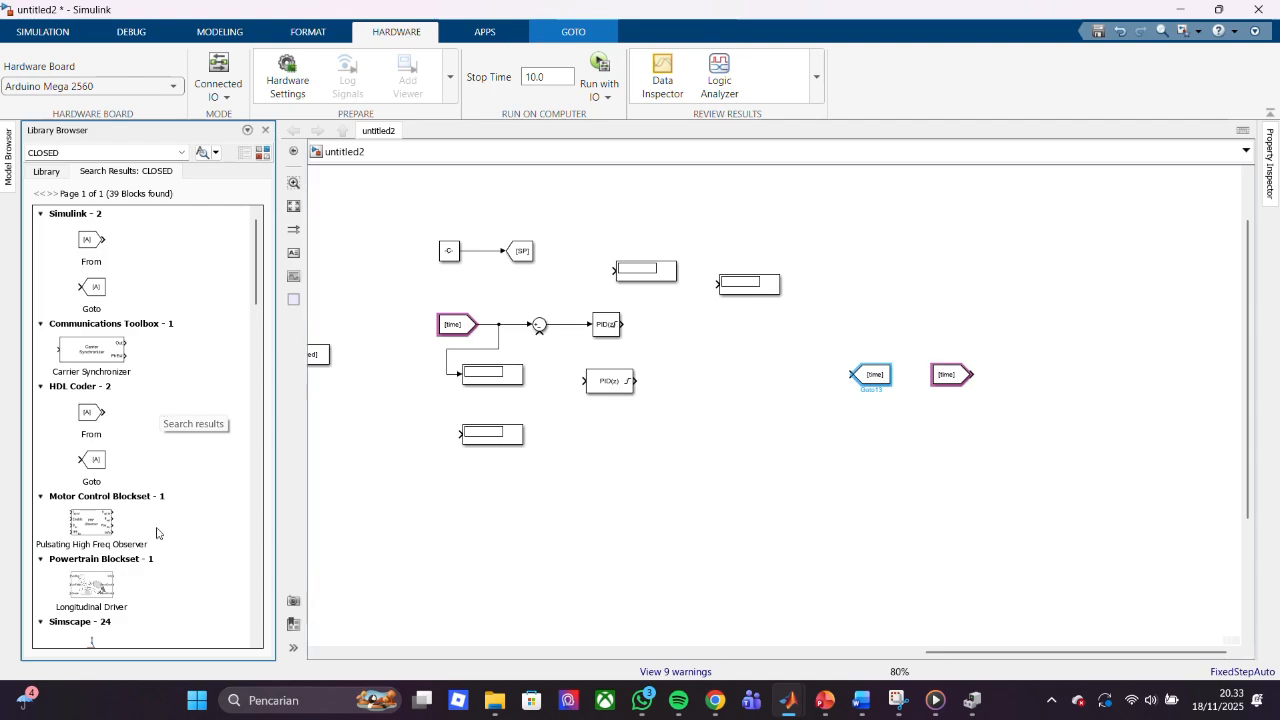
pyautogui.moveTo(256, 303)
pyautogui.mouseDown()
pyautogui.moveTo(256, 425)
pyautogui.moveTo(256, 287)
pyautogui.mouseUp()
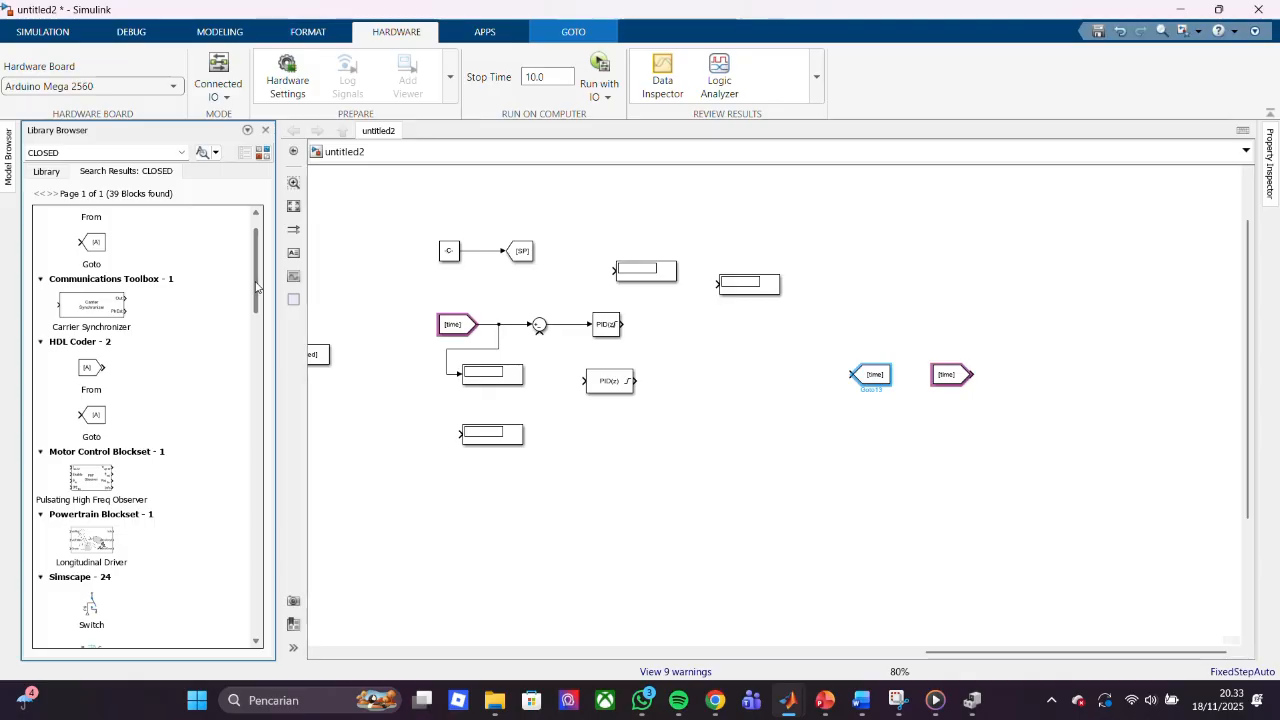
pyautogui.scroll(-2, 256, 280)
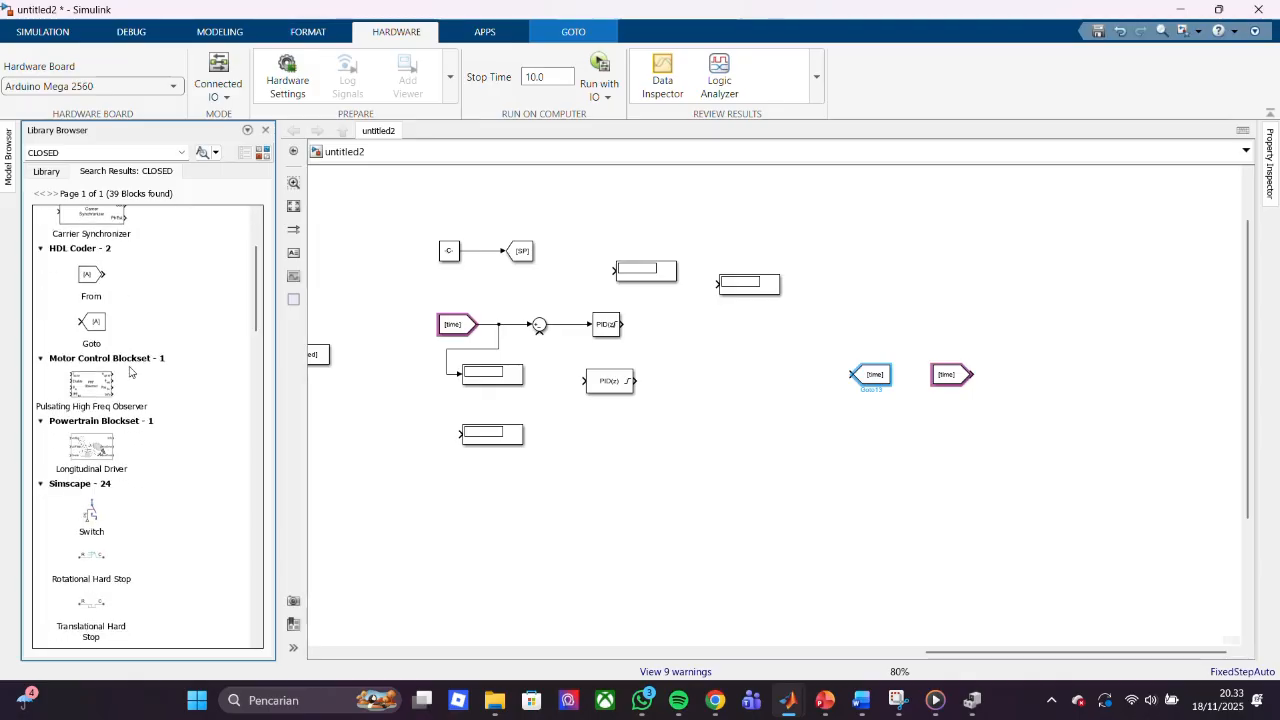
pyautogui.scroll(1, 257, 264)
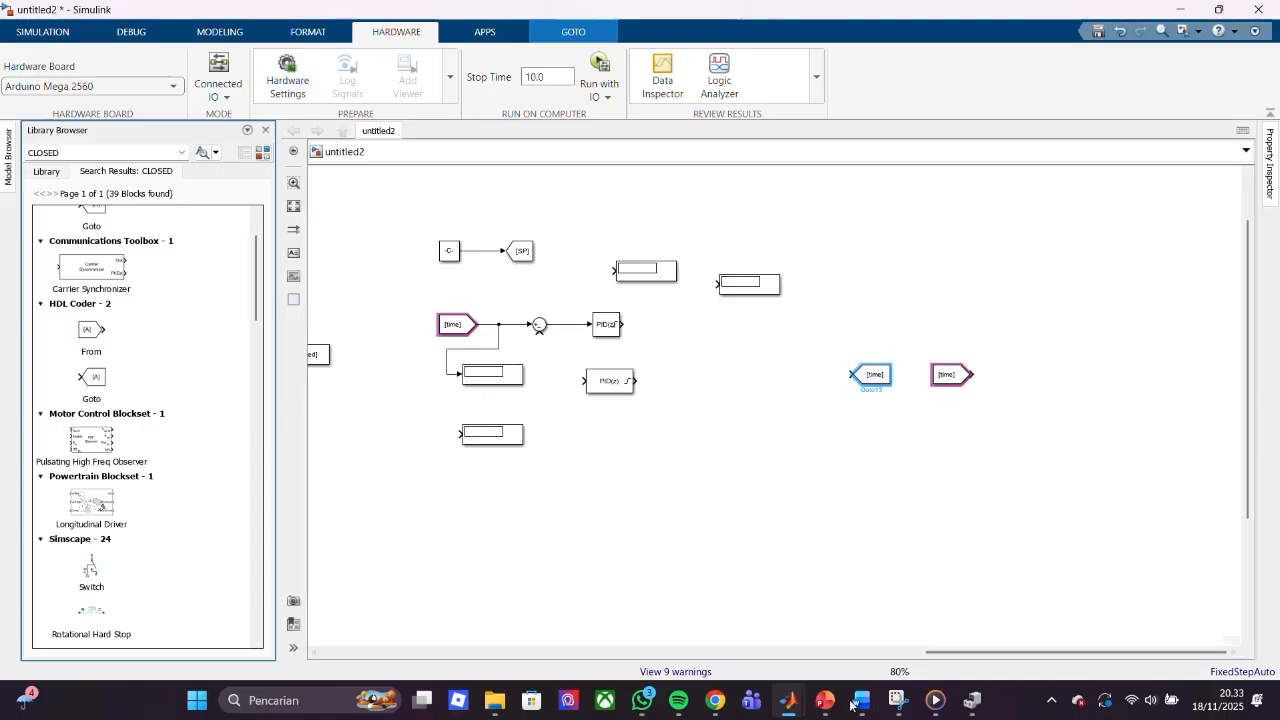
# - Find the Closed-Loop PID Autotuner with a "pid autotuner" library search and place it beside the PID Controller, roughly in line with it
pyautogui.moveTo(789, 700)
pyautogui.moveTo(708, 636)
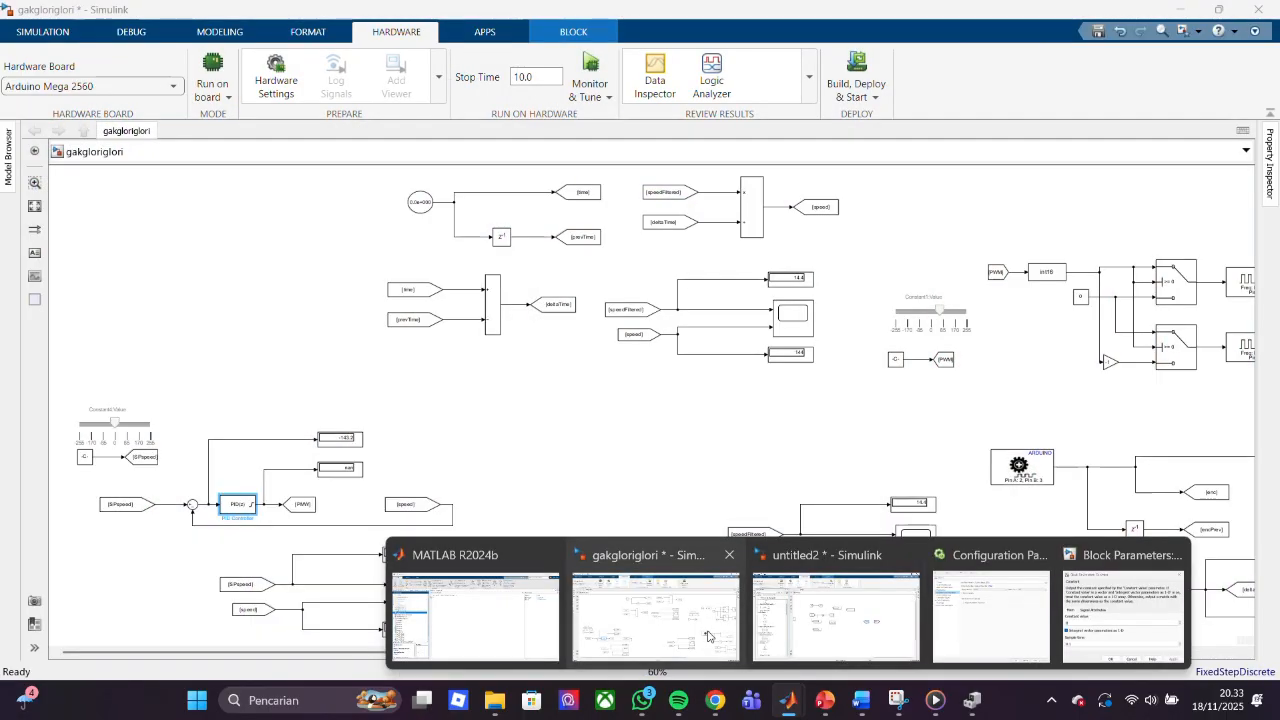
pyautogui.moveTo(545, 604)
pyautogui.moveTo(835, 639)
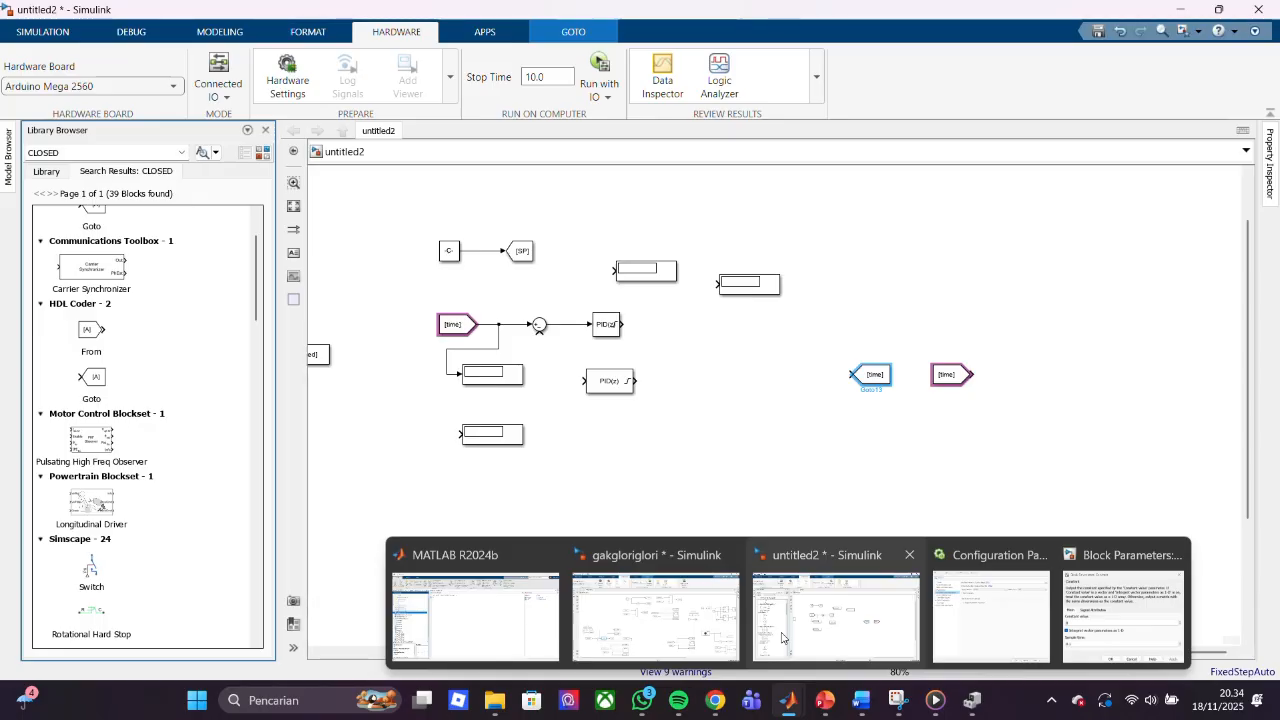
pyautogui.click(783, 637)
pyautogui.click(116, 154)
pyautogui.write('pi')
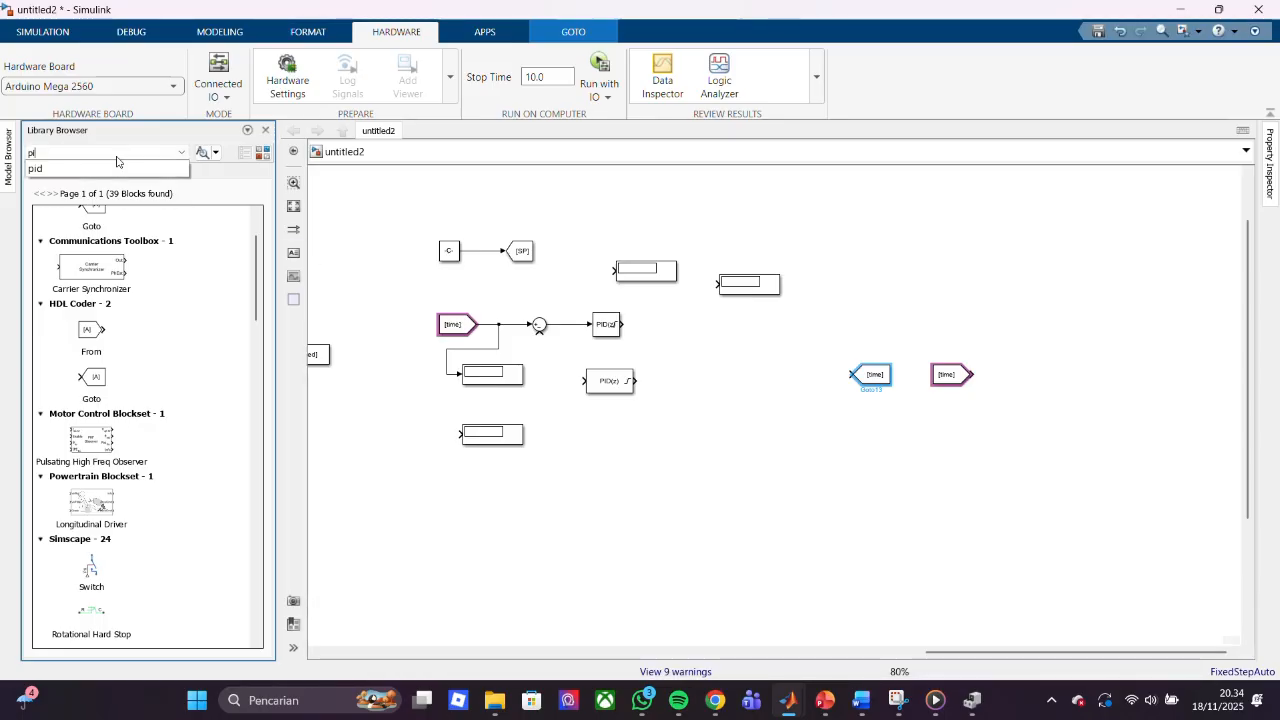
pyautogui.write('d autotuner')
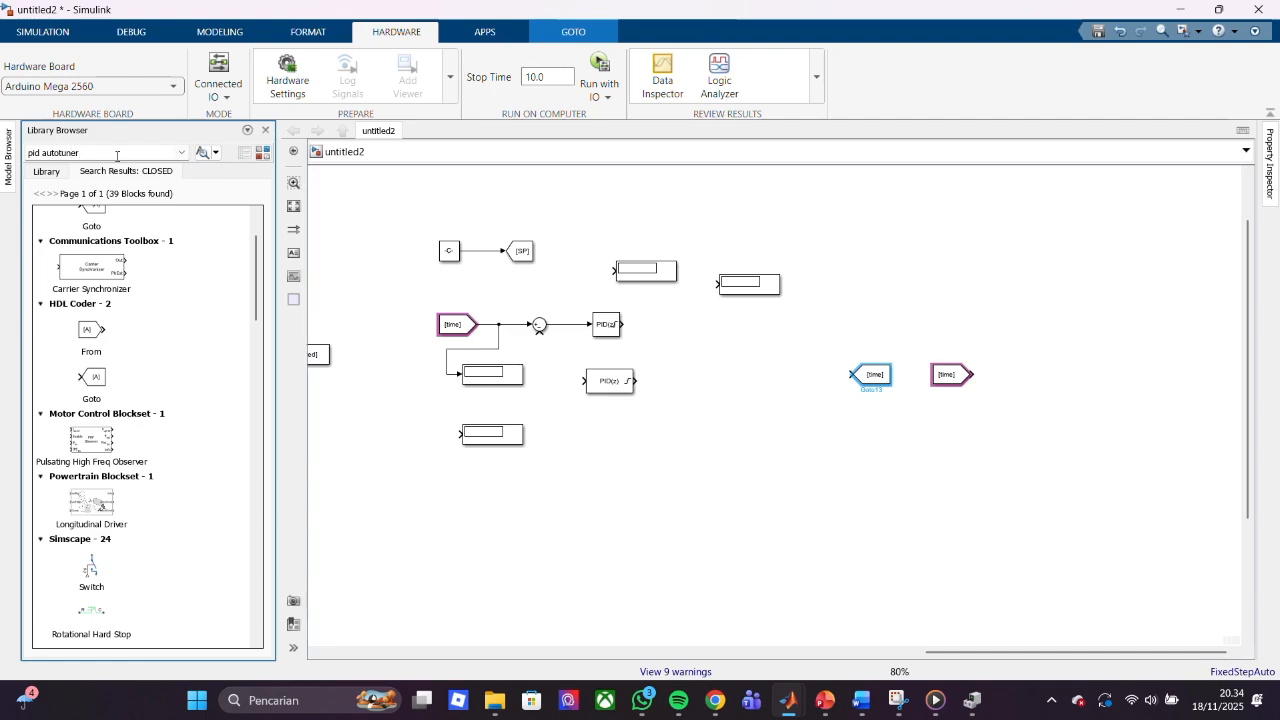
pyautogui.press('Return')
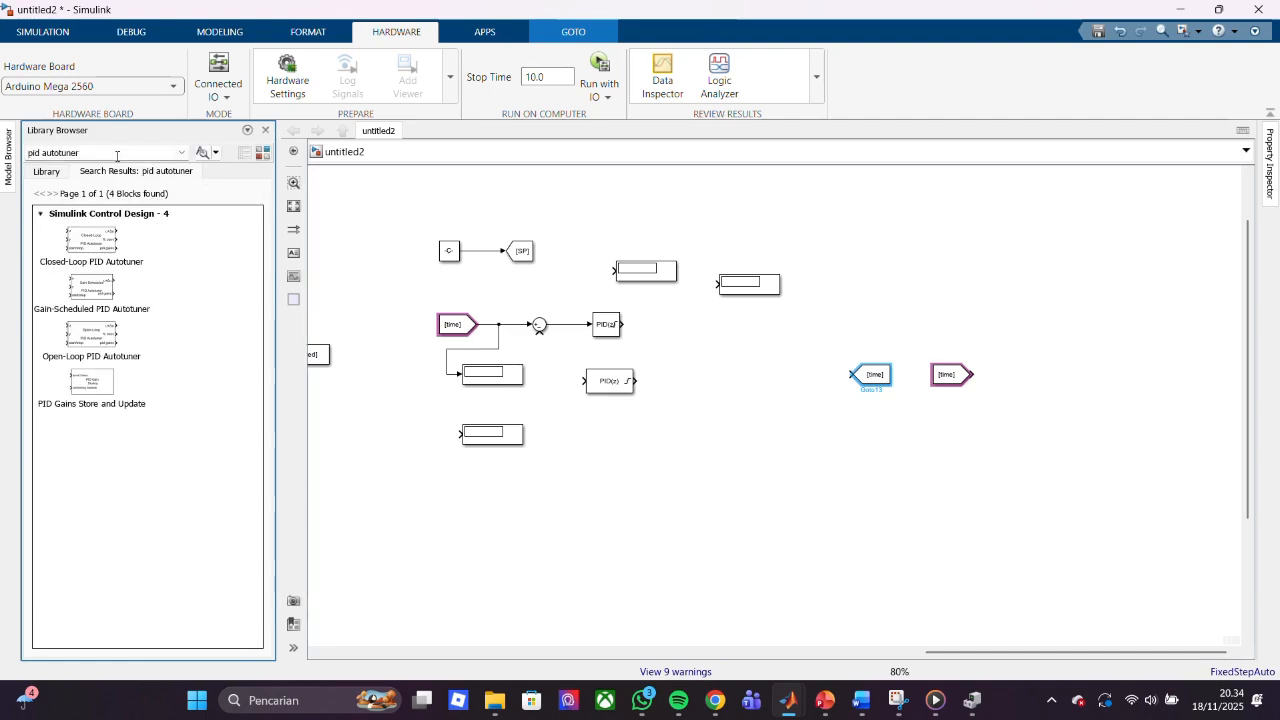
pyautogui.moveTo(99, 241); pyautogui.dragTo(736, 383)
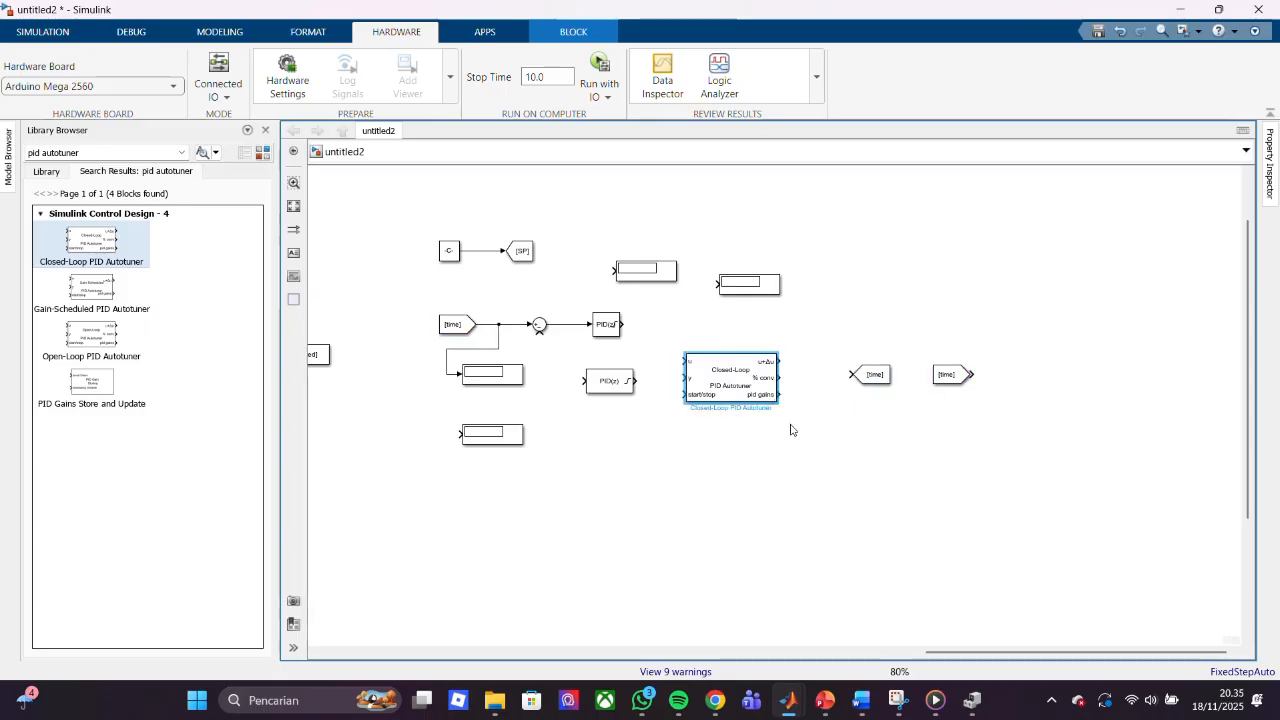
pyautogui.moveTo(735, 387); pyautogui.dragTo(736, 345)
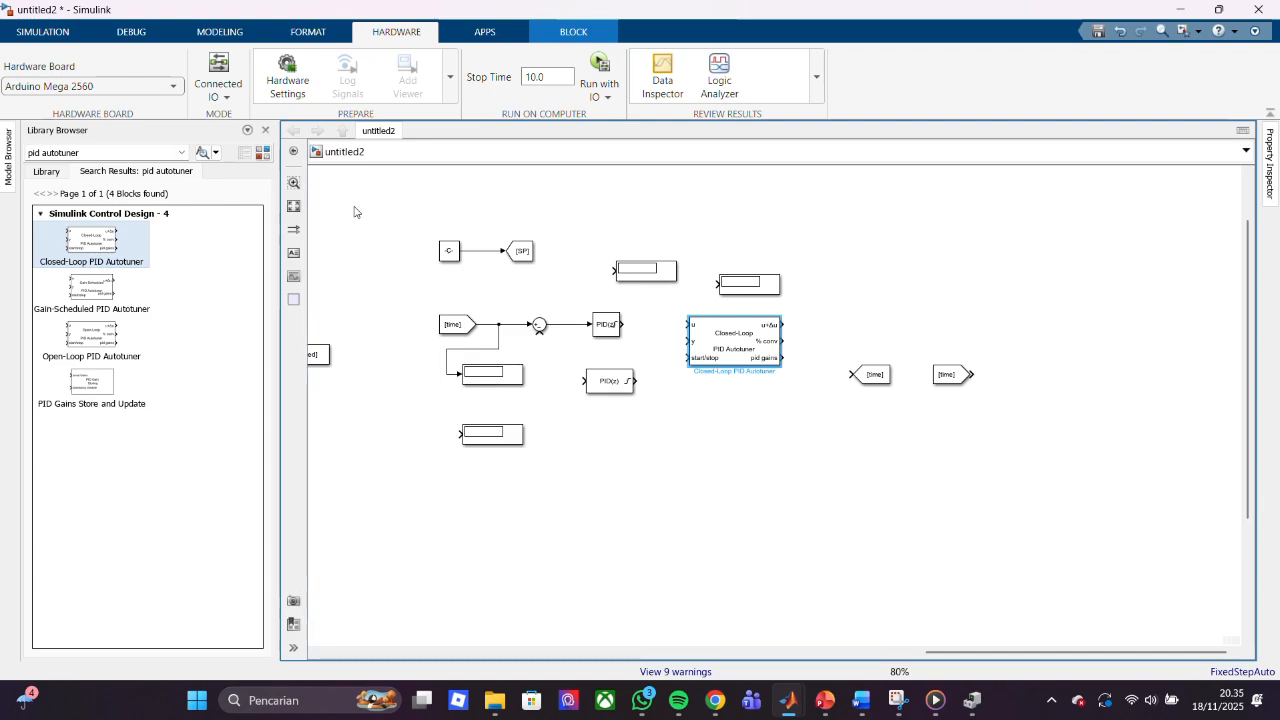
# - Search the block library for constant and add a Constant block below the unconnected PID Controller block
pyautogui.click(116, 150)
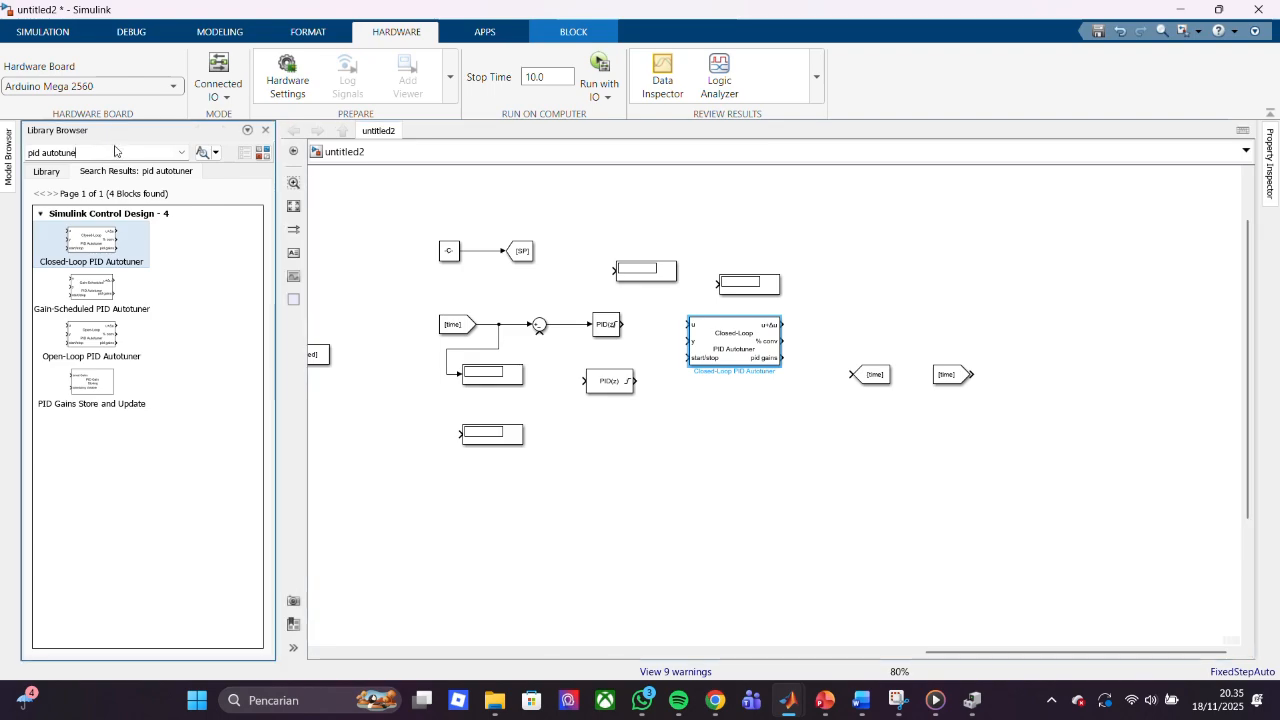
pyautogui.hotkey('ctrl', 'a')
pyautogui.press('BackSpace')
pyautogui.write('cont')
pyautogui.write('tant')
pyautogui.press('Return')
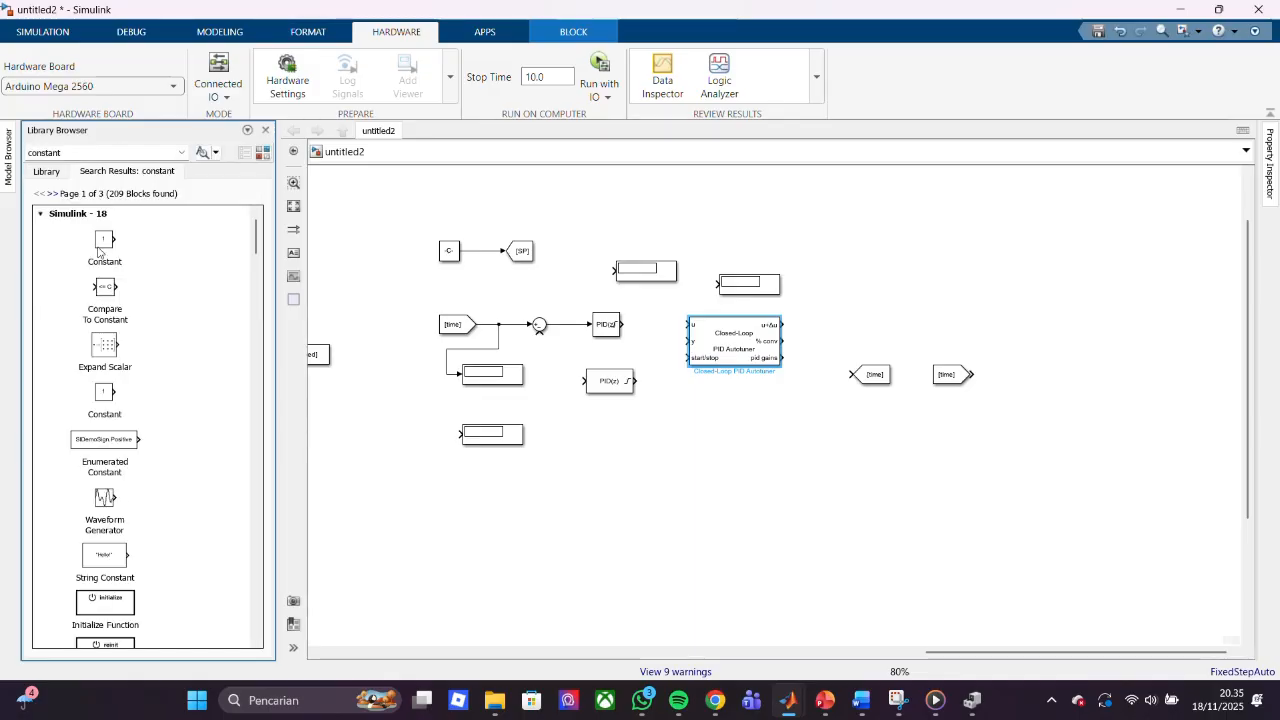
pyautogui.moveTo(100, 252); pyautogui.dragTo(645, 442)
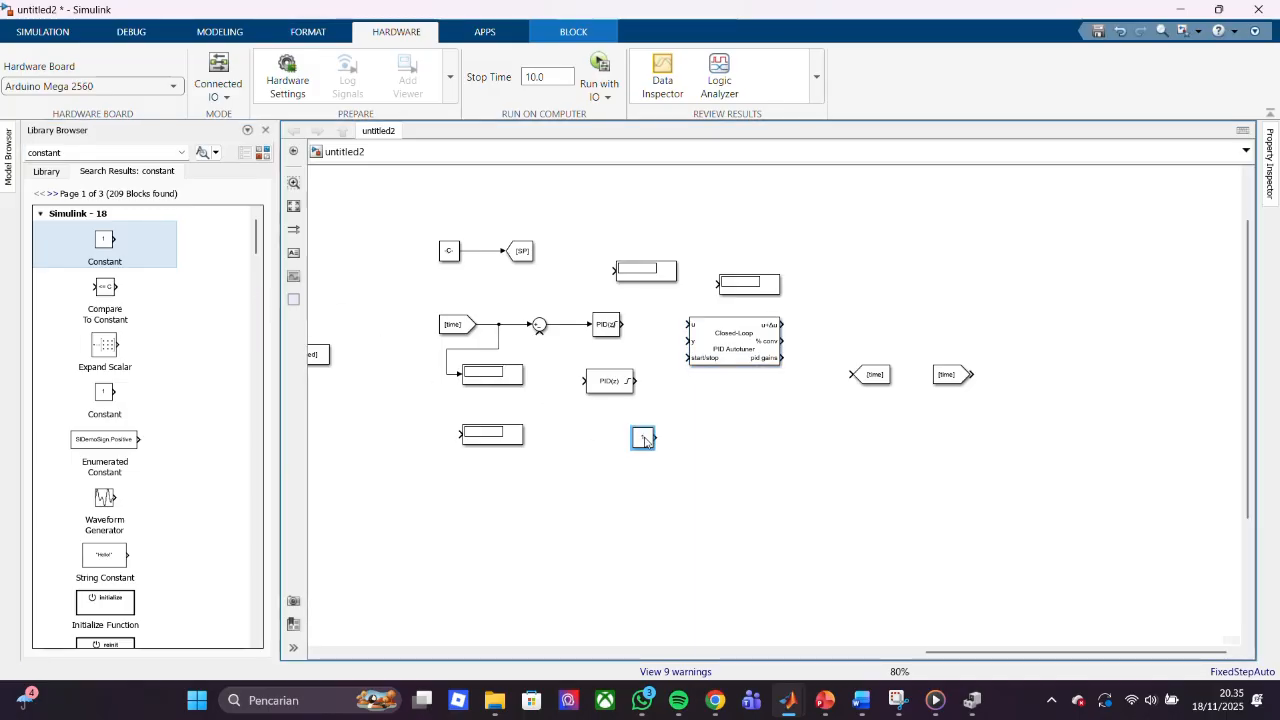
# - Delete the unconnected PID Controller block and move the new Constant block closer to the Closed-Loop PID Autotuner
pyautogui.click(616, 391)
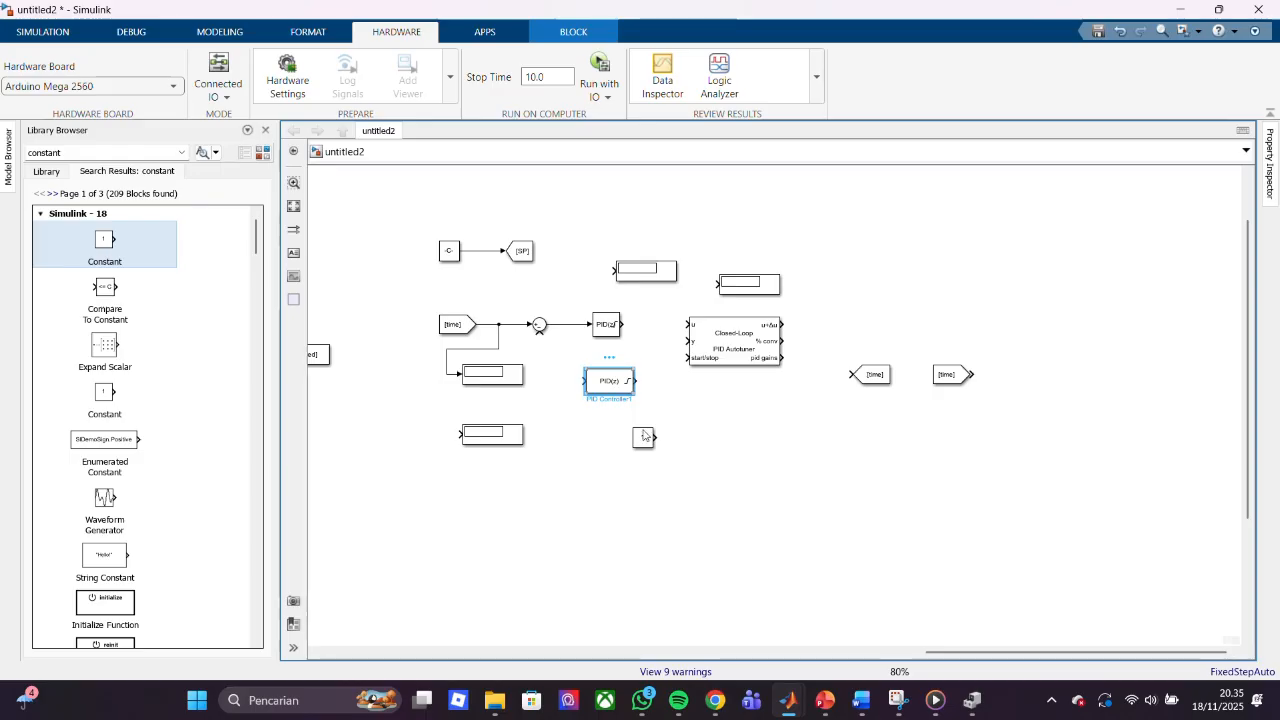
pyautogui.press('Delete')
pyautogui.moveTo(642, 439); pyautogui.dragTo(657, 410)
# - Make the Closed-Loop PID Autotuner taller and connect the aligned Constant block to its start/stop input
pyautogui.click(773, 355)
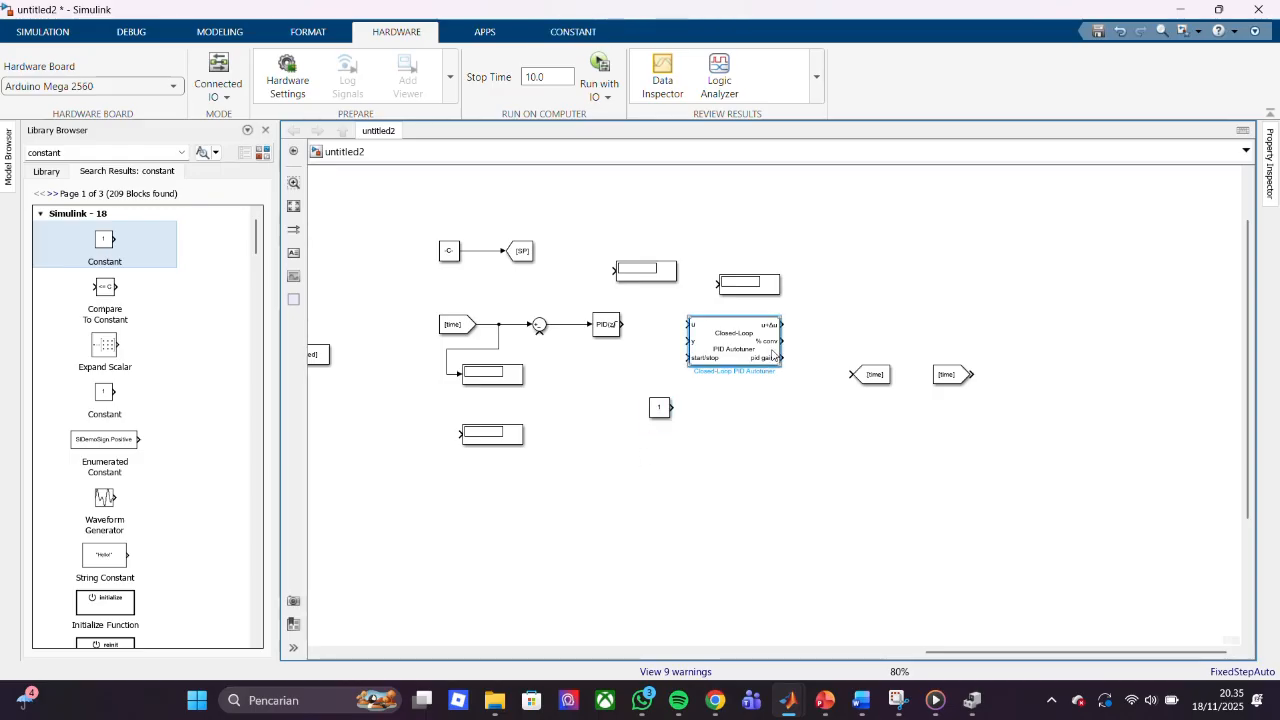
pyautogui.moveTo(781, 367); pyautogui.dragTo(785, 386)
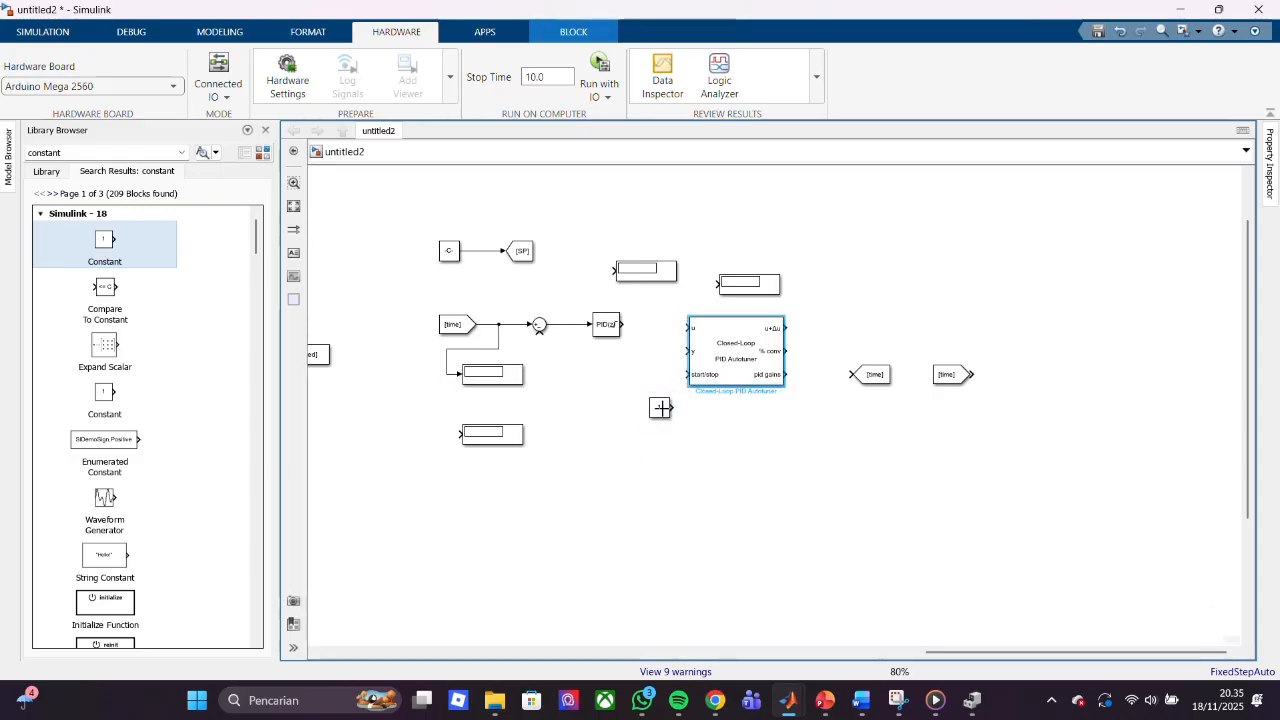
pyautogui.moveTo(661, 408); pyautogui.dragTo(609, 371)
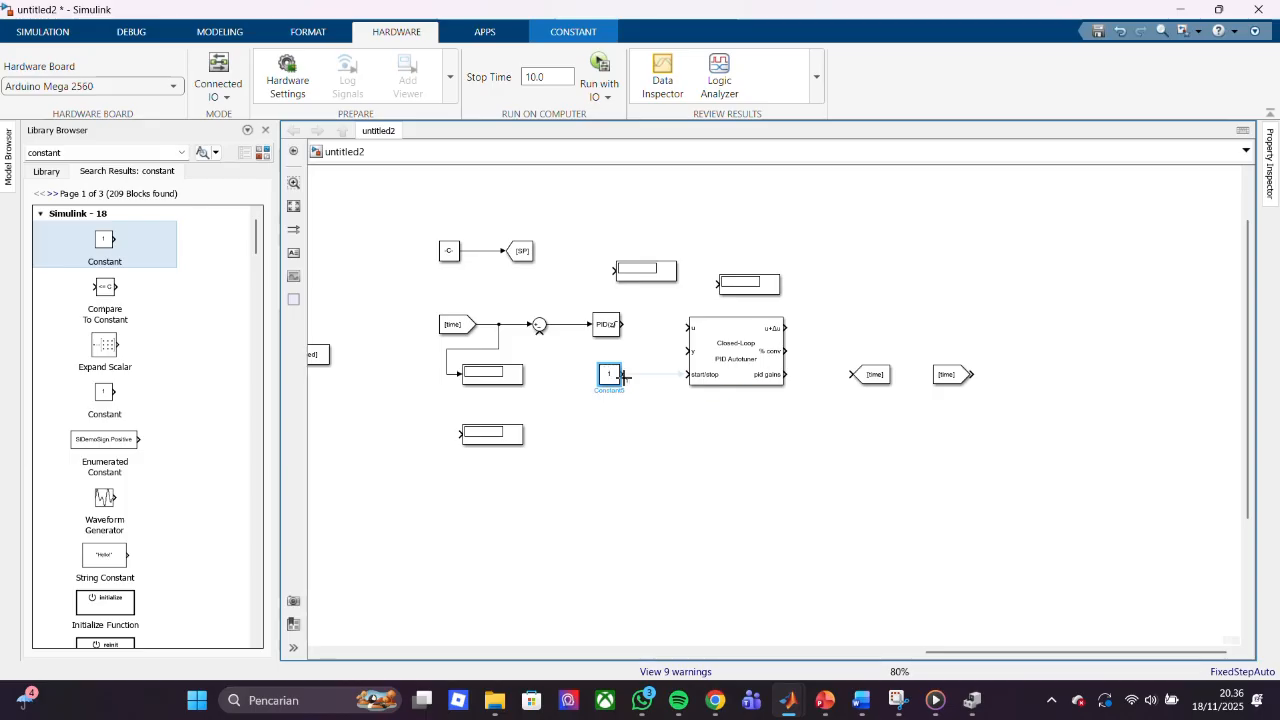
pyautogui.moveTo(624, 375); pyautogui.dragTo(717, 378)
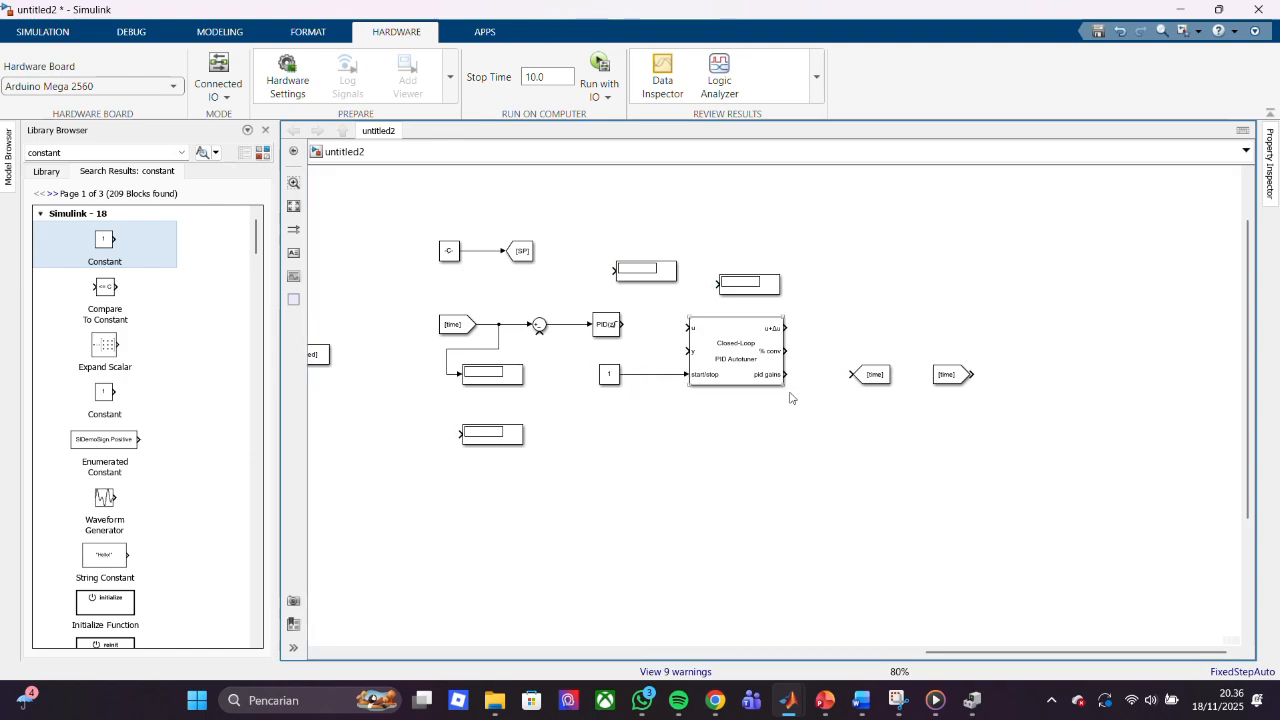
# - Raise the [time] Goto and From blocks level with the u+Δu output, and place a Display copy beside the % conv output
pyautogui.moveTo(872, 374); pyautogui.dragTo(872, 329)
pyautogui.moveTo(950, 374); pyautogui.dragTo(950, 329)
pyautogui.click(772, 289)
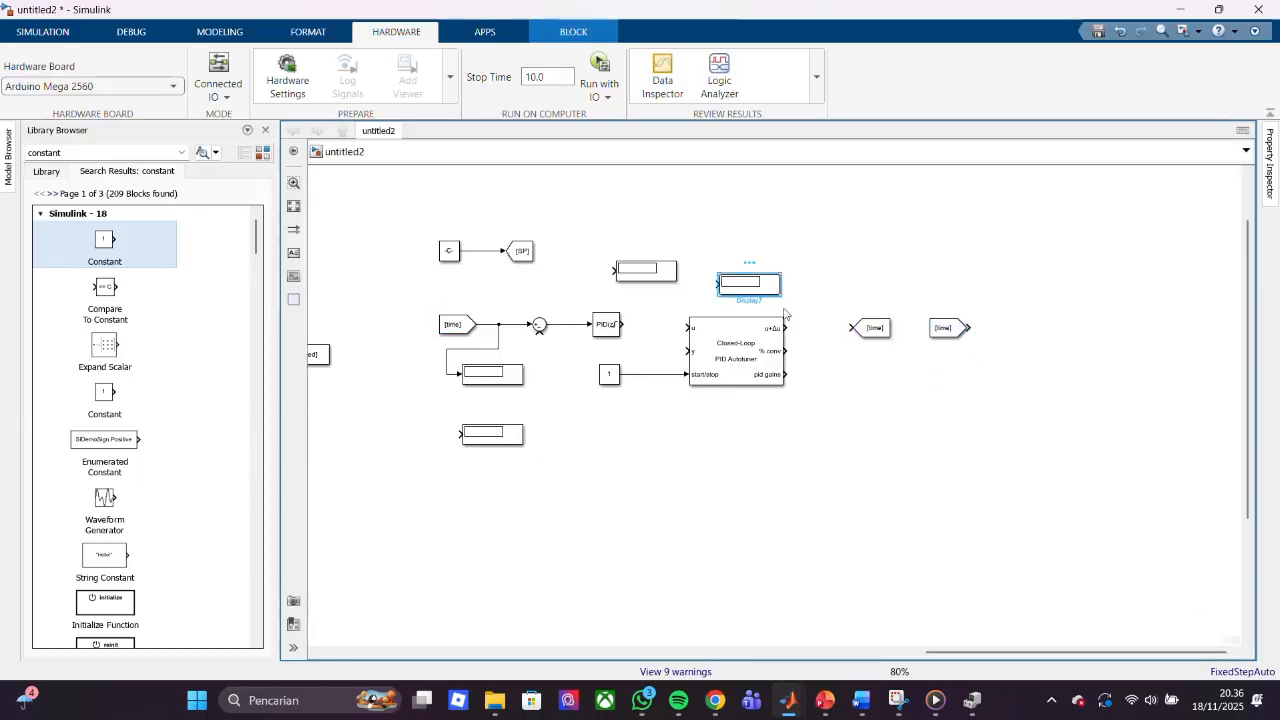
pyautogui.click(838, 396)
pyautogui.hotkey('ctrl', 'v')
pyautogui.moveTo(866, 400); pyautogui.dragTo(878, 358)
# - Enlarge the Closed-Loop PID Autotuner further and realign the adjacent Display with its % conv output
pyautogui.click(770, 389)
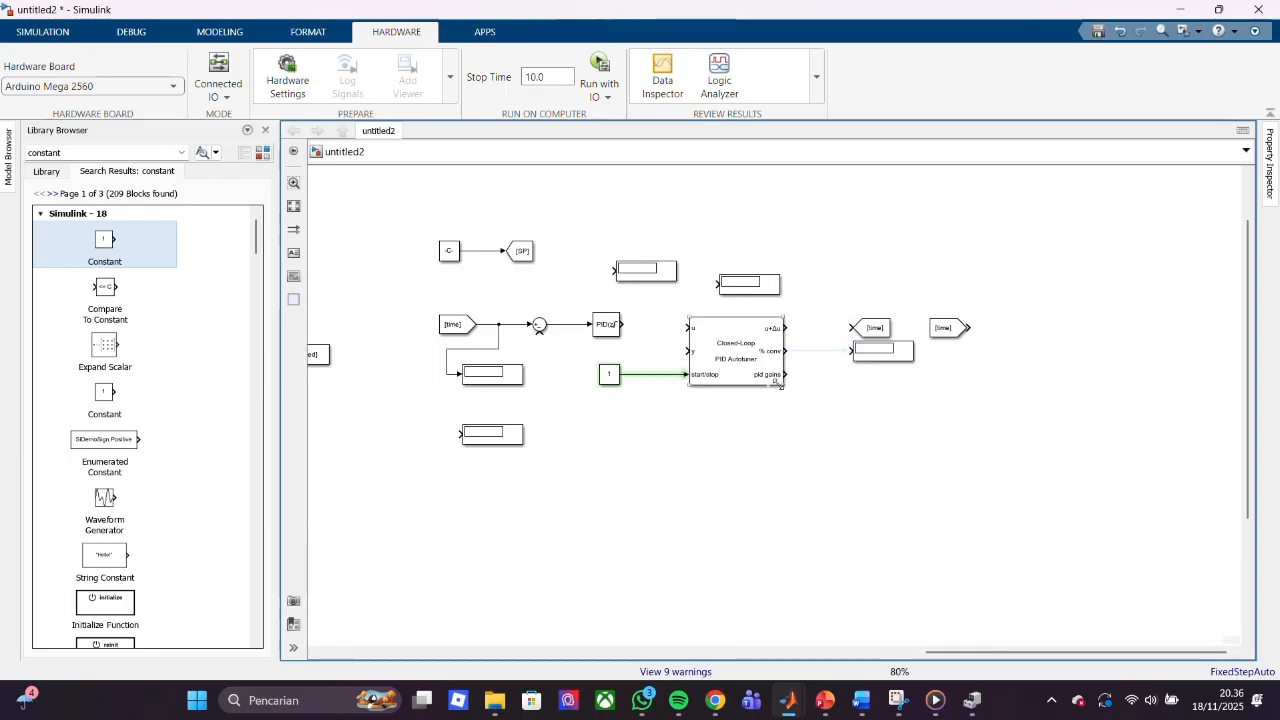
pyautogui.moveTo(778, 384); pyautogui.dragTo(783, 405)
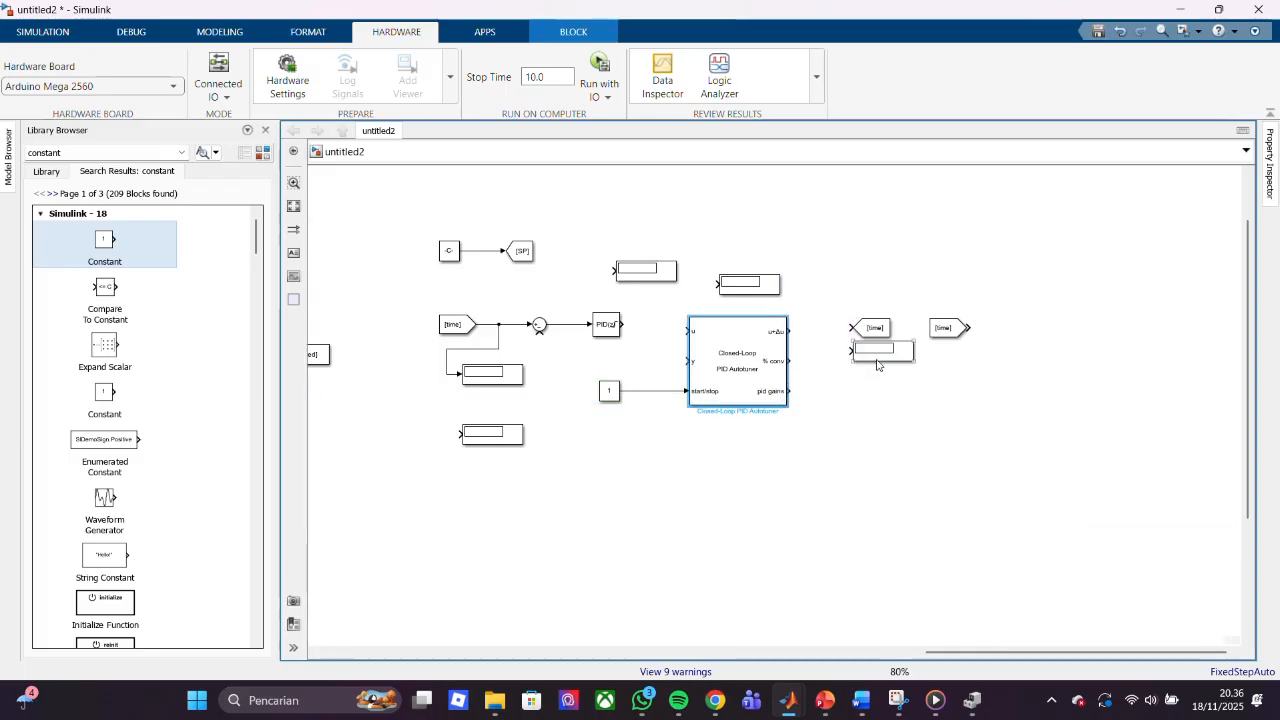
pyautogui.moveTo(878, 365); pyautogui.dragTo(872, 375)
# - Paste another Display below the % conv Display and enlarge it into a tall block
pyautogui.click(867, 406)
pyautogui.hotkey('ctrl', 'v')
pyautogui.moveTo(885, 422); pyautogui.dragTo(934, 546)
pyautogui.moveTo(915, 498); pyautogui.dragTo(916, 461)
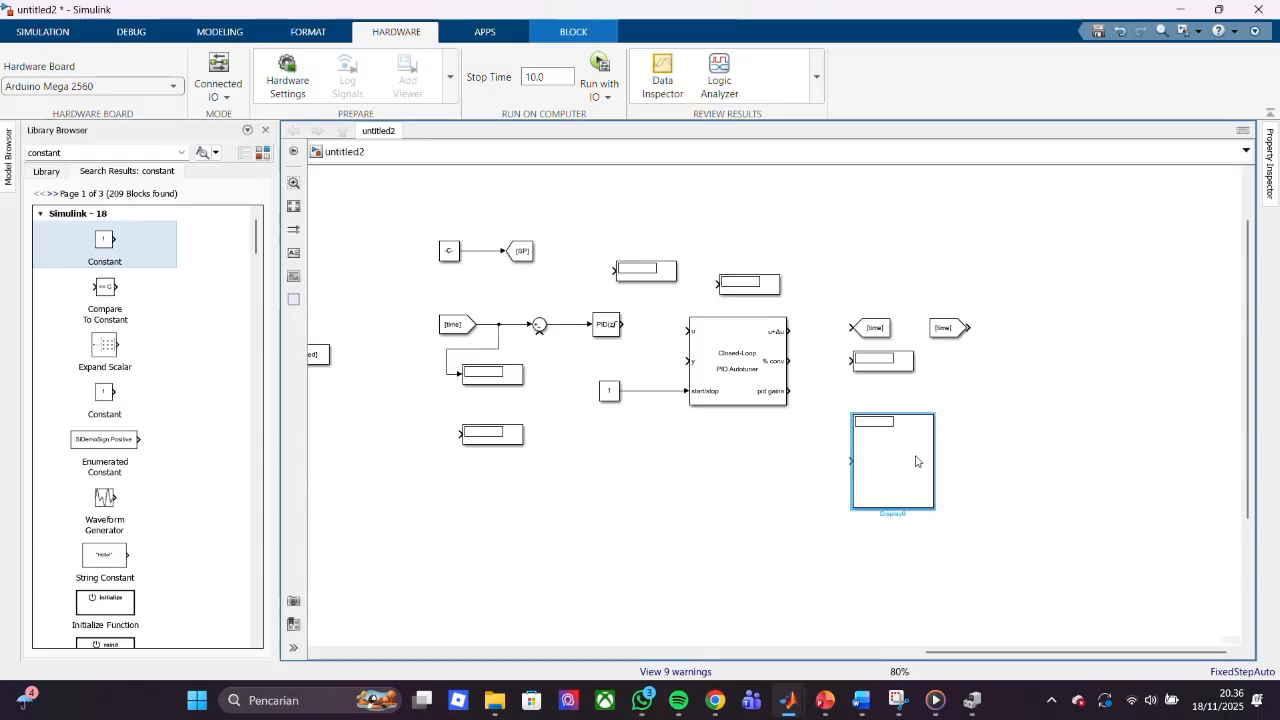
# - Make the Display beside the % conv output slightly taller and add another Display copy above the [time] Goto block
pyautogui.click(908, 368)
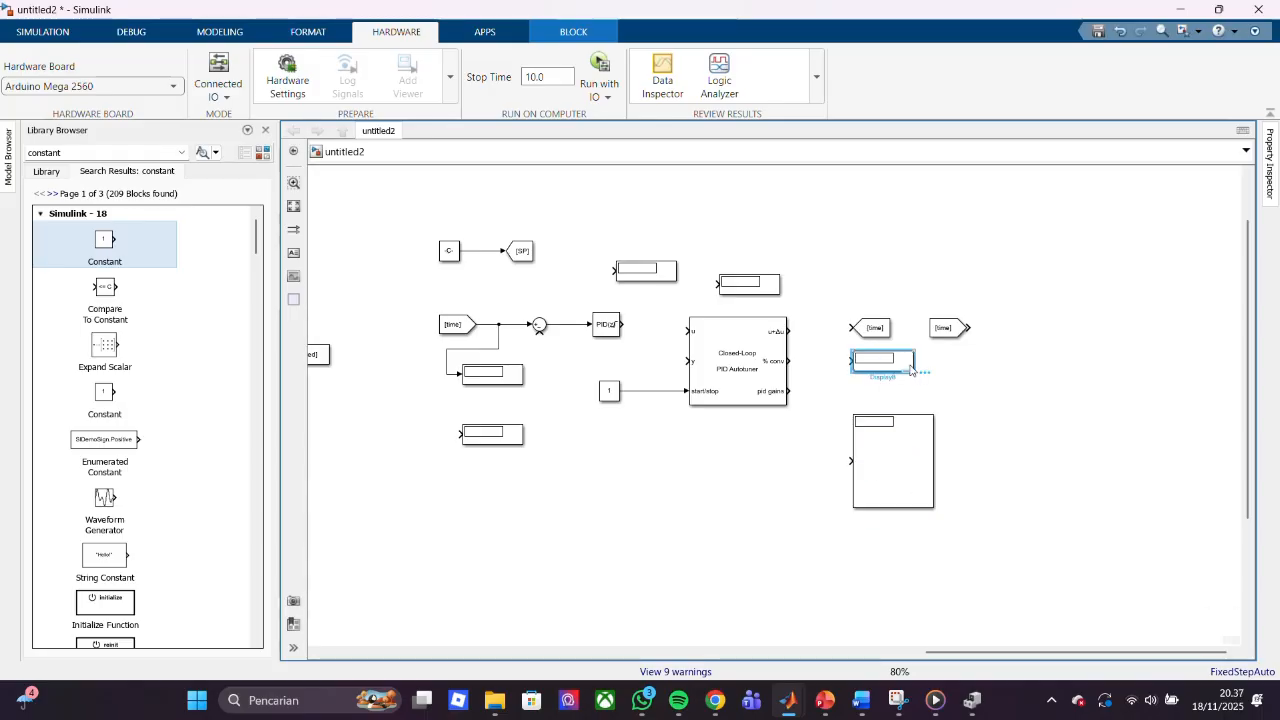
pyautogui.moveTo(911, 369); pyautogui.dragTo(917, 384)
pyautogui.click(969, 383)
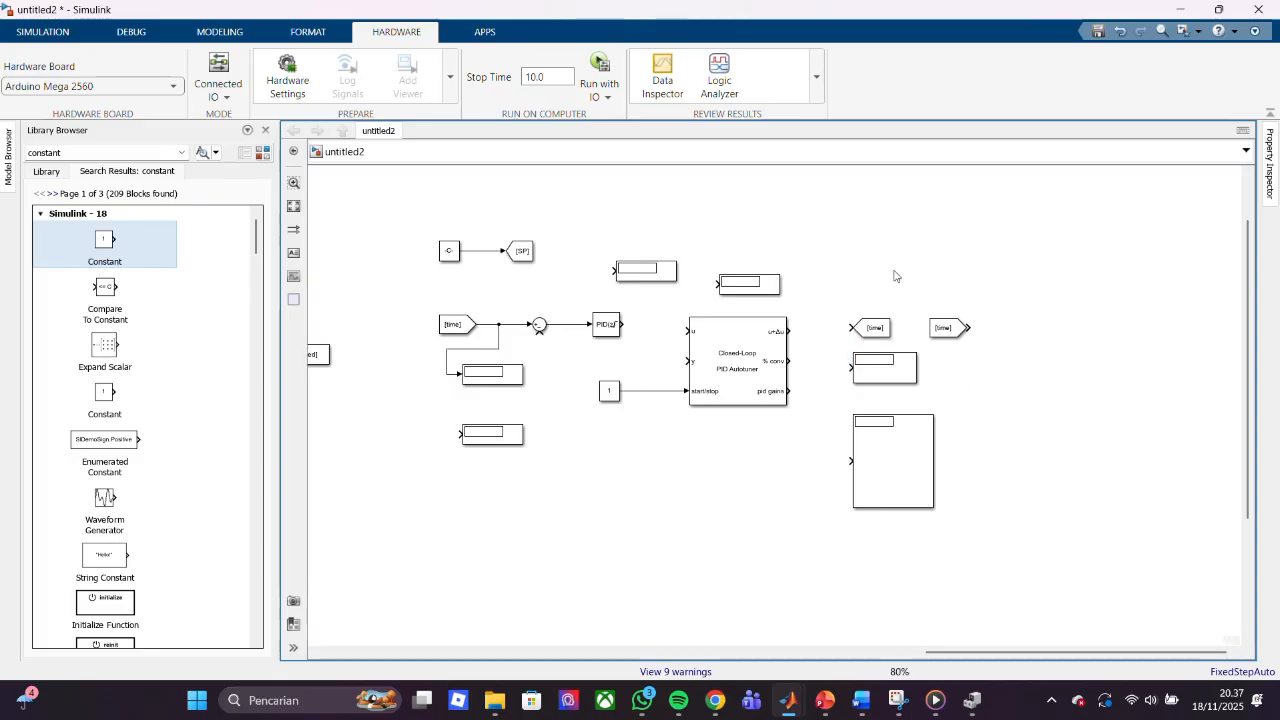
pyautogui.hotkey('ctrl', 'v')
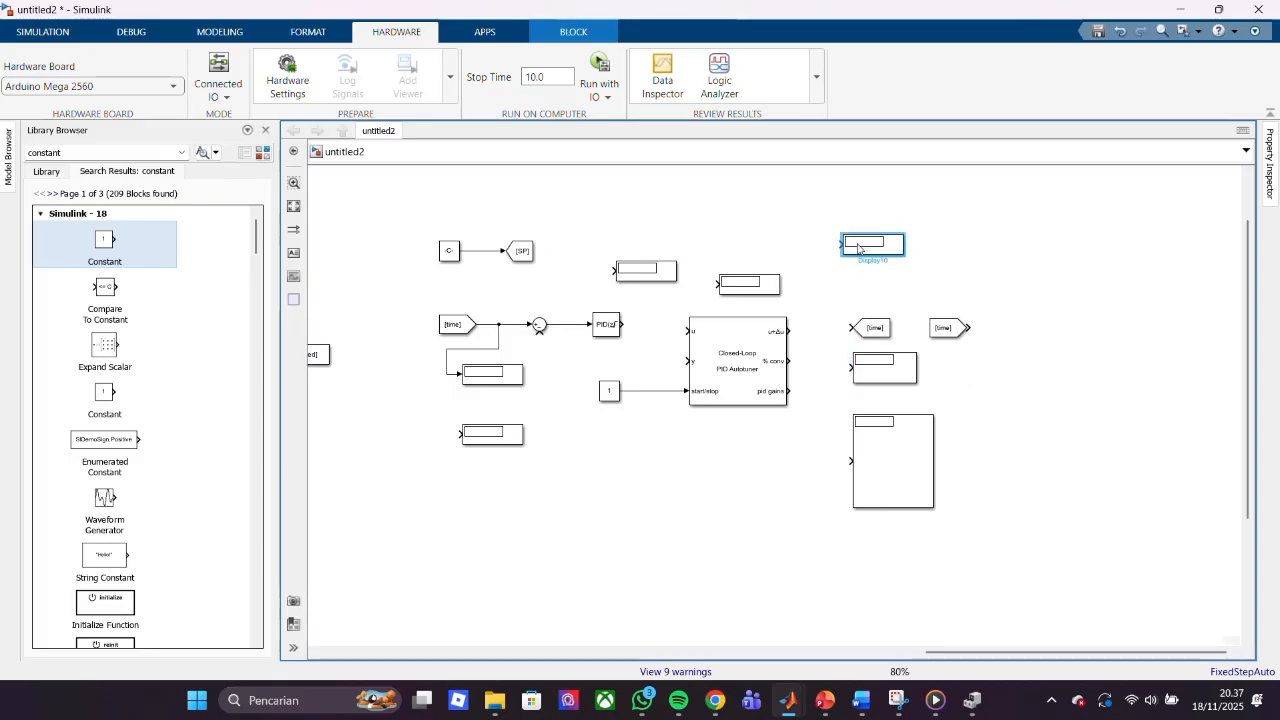
# - Connect the PID Controller output to the autotuner's u input and make the autotuner block slightly taller
pyautogui.moveTo(620, 324); pyautogui.dragTo(717, 331)
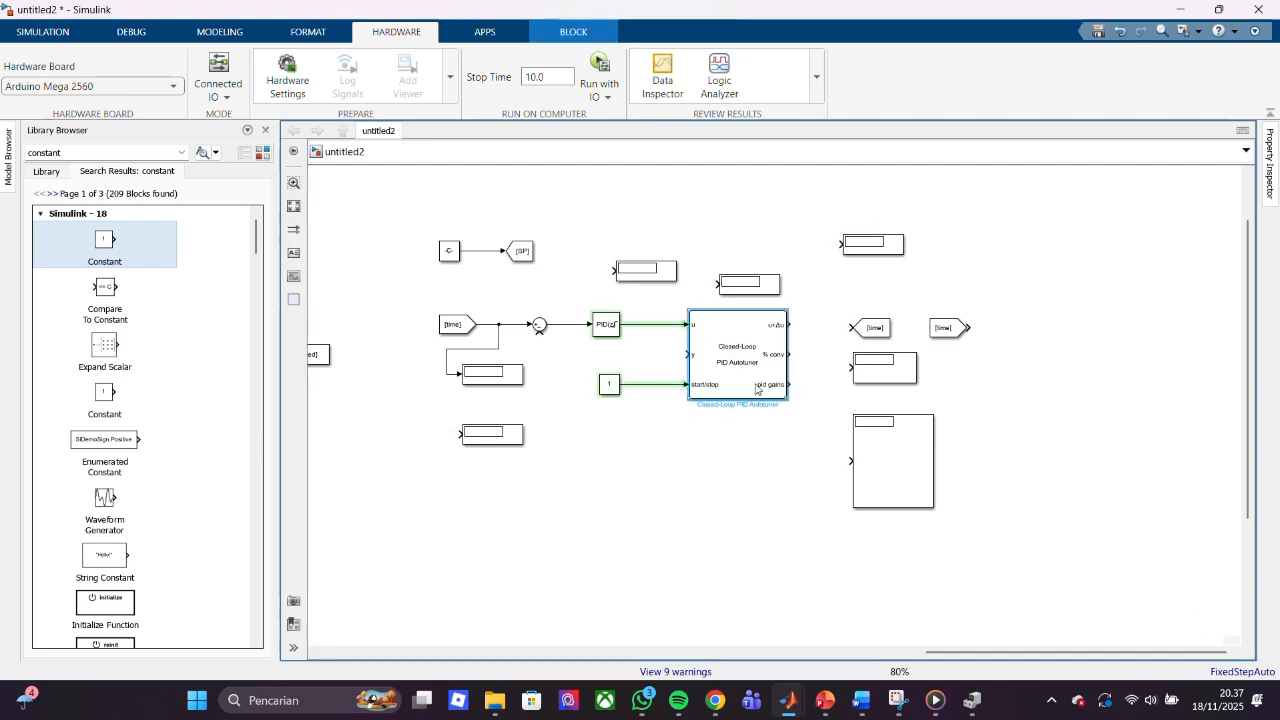
pyautogui.moveTo(788, 398); pyautogui.dragTo(788, 411)
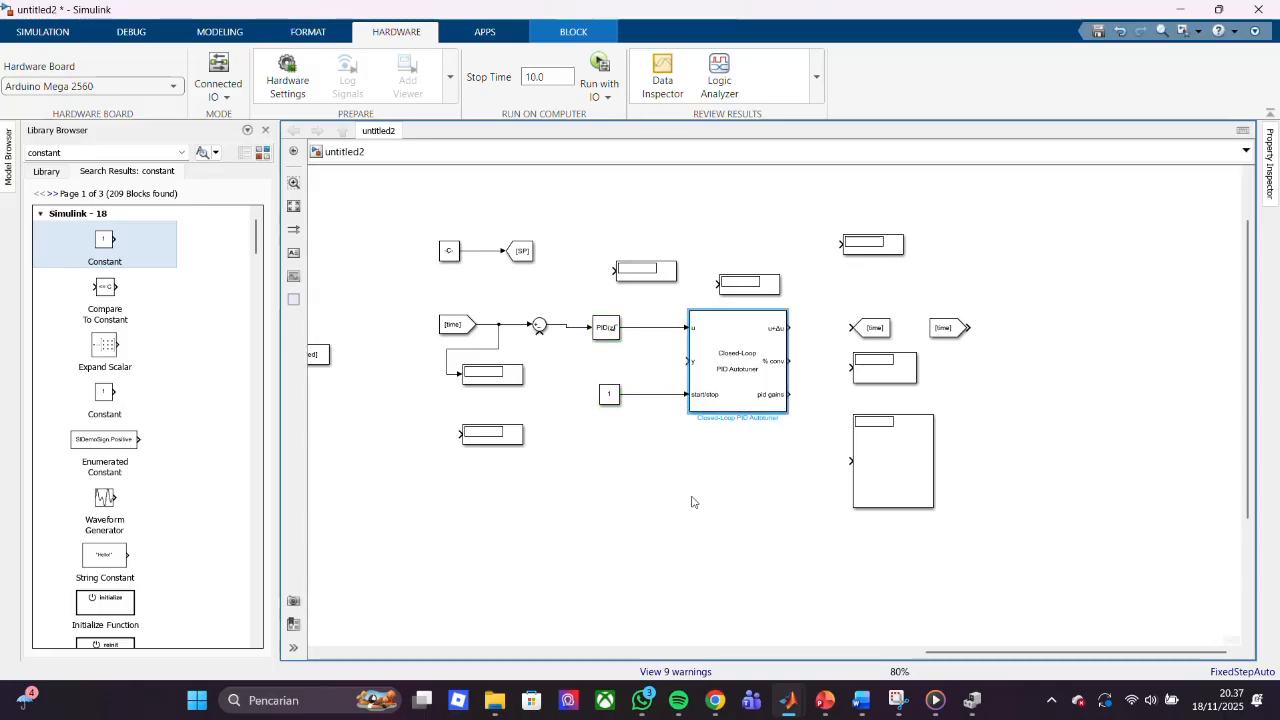
# - Search the block library for scope and place a Scope block beyond the [time] From block at the model's far end
pyautogui.click(124, 152)
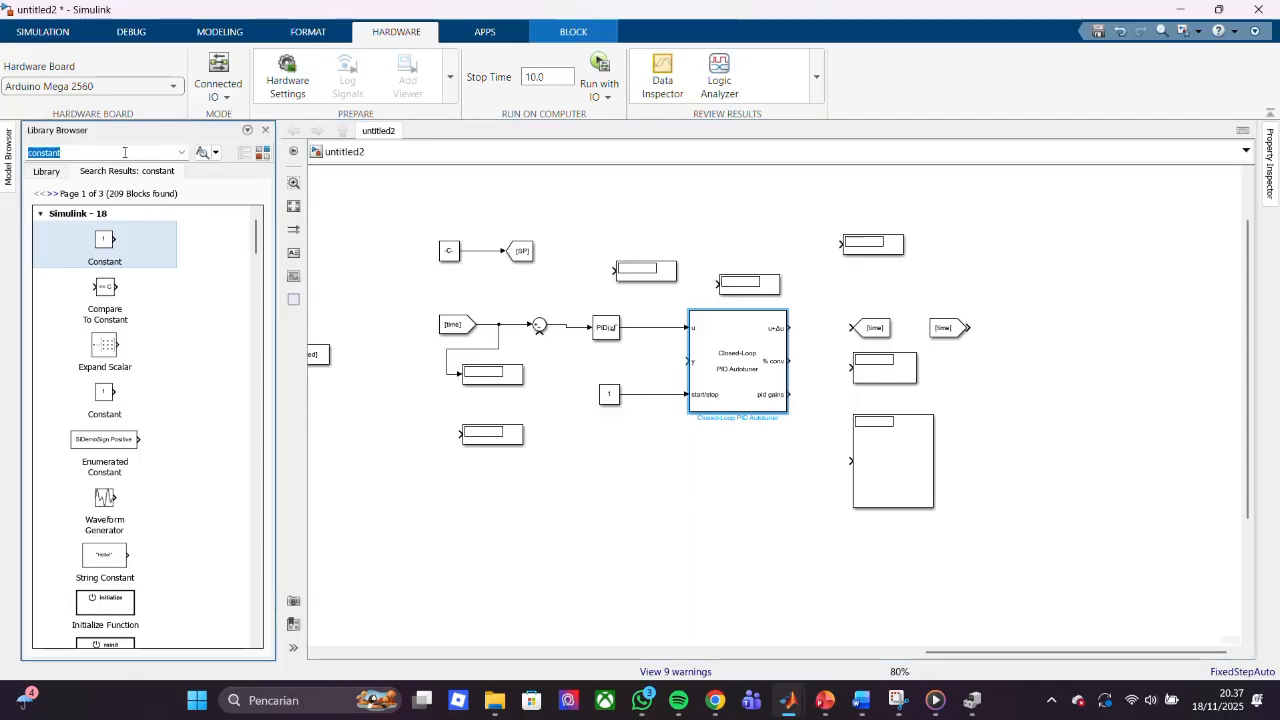
pyautogui.write('sou')
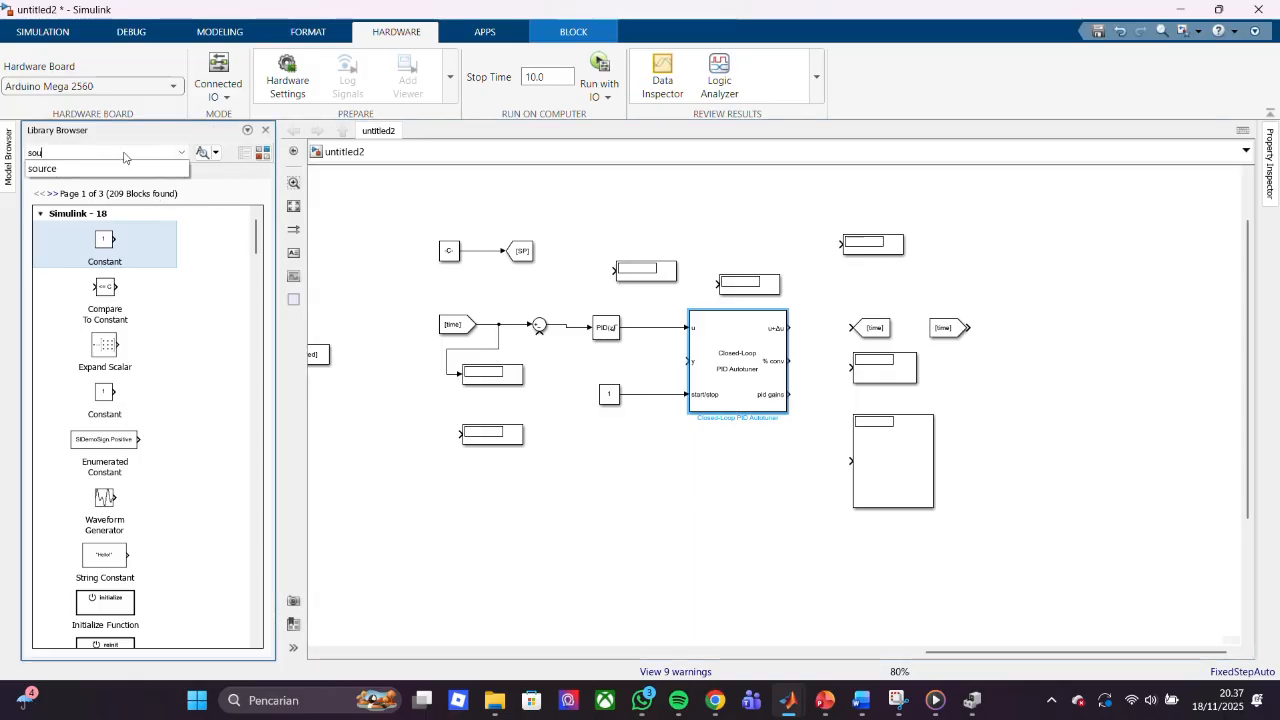
pyautogui.press('BackSpace')
pyautogui.press('BackSpace')
pyautogui.press('BackSpace')
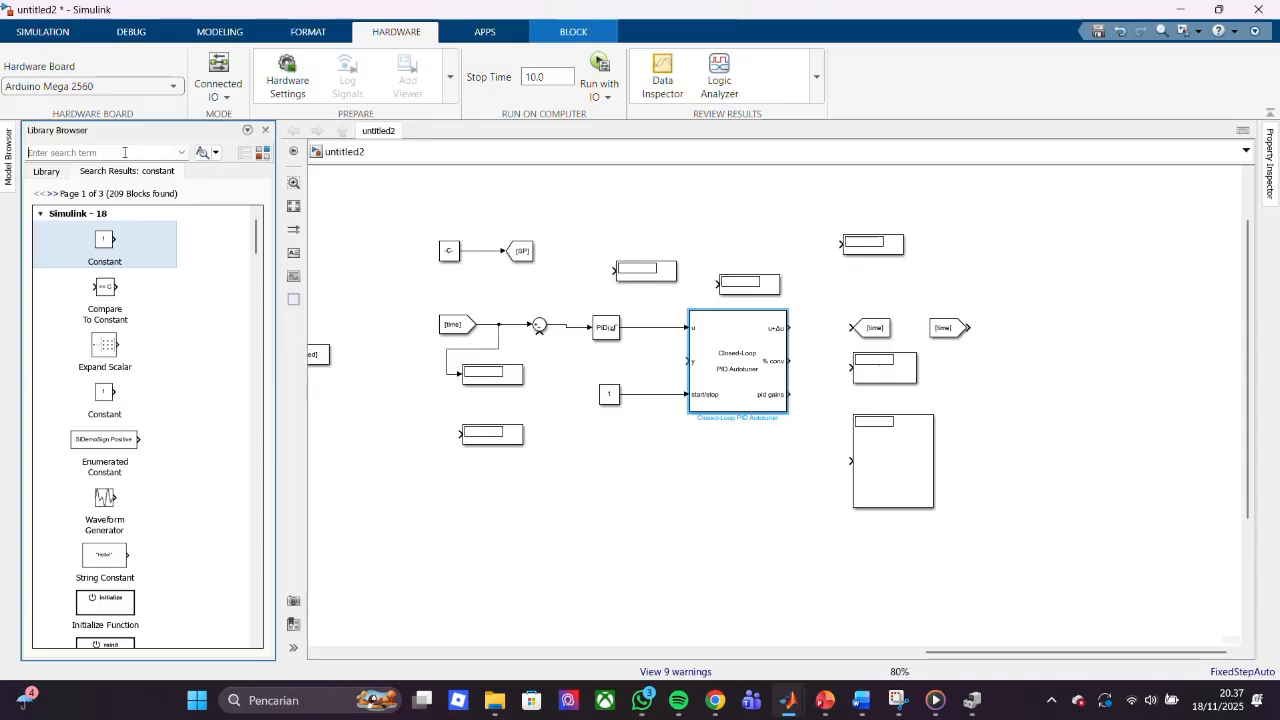
pyautogui.write('scopes')
pyautogui.press('Return')
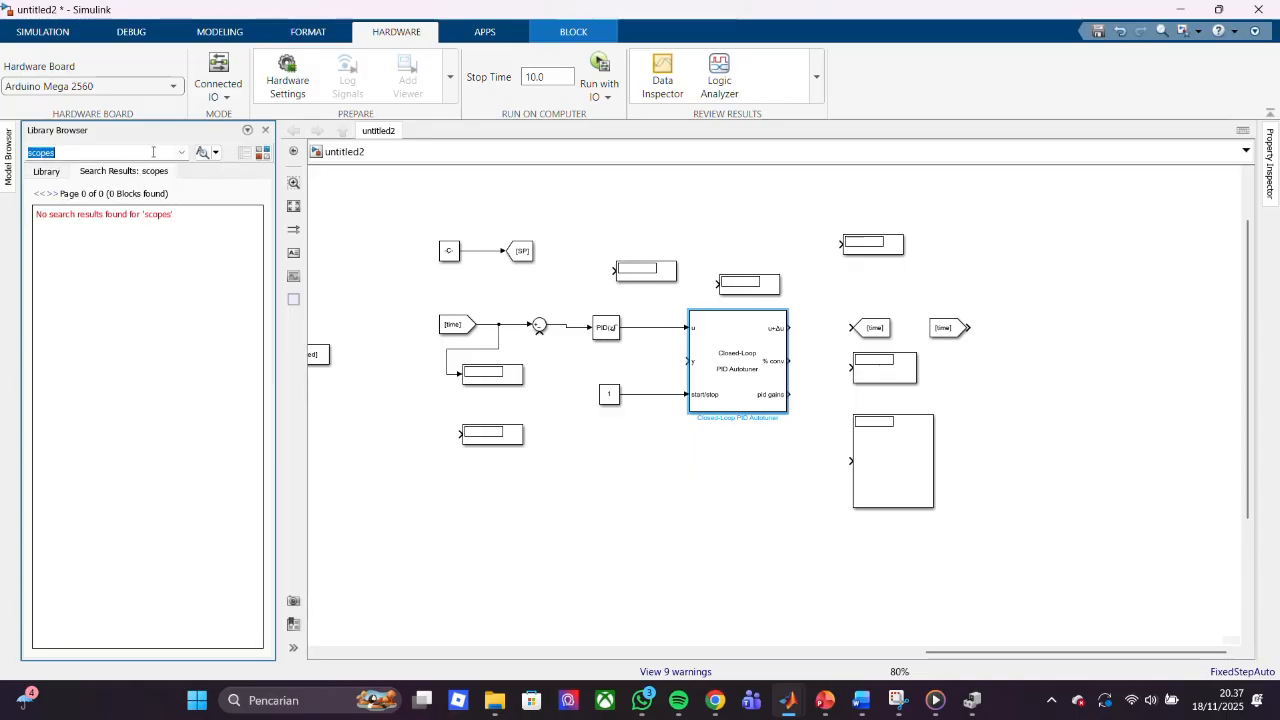
pyautogui.click(103, 152)
pyautogui.press('BackSpace')
pyautogui.press('Return')
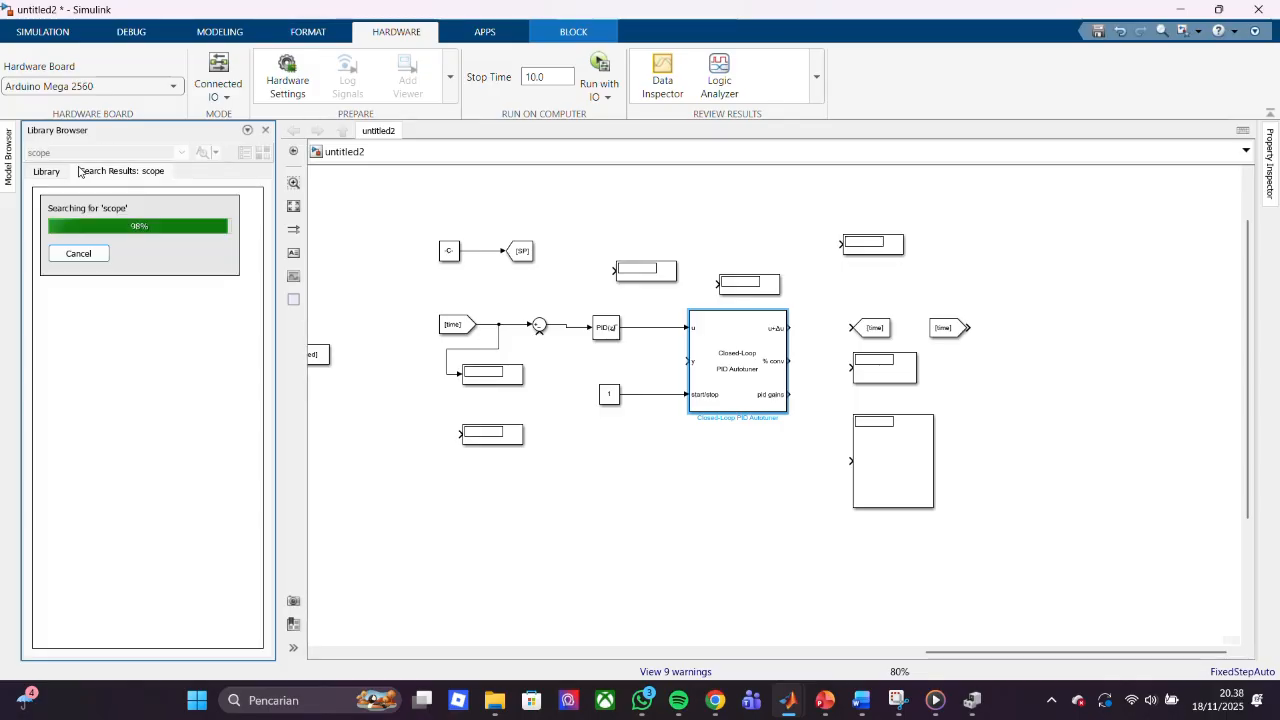
pyautogui.moveTo(95, 240); pyautogui.dragTo(1067, 298)
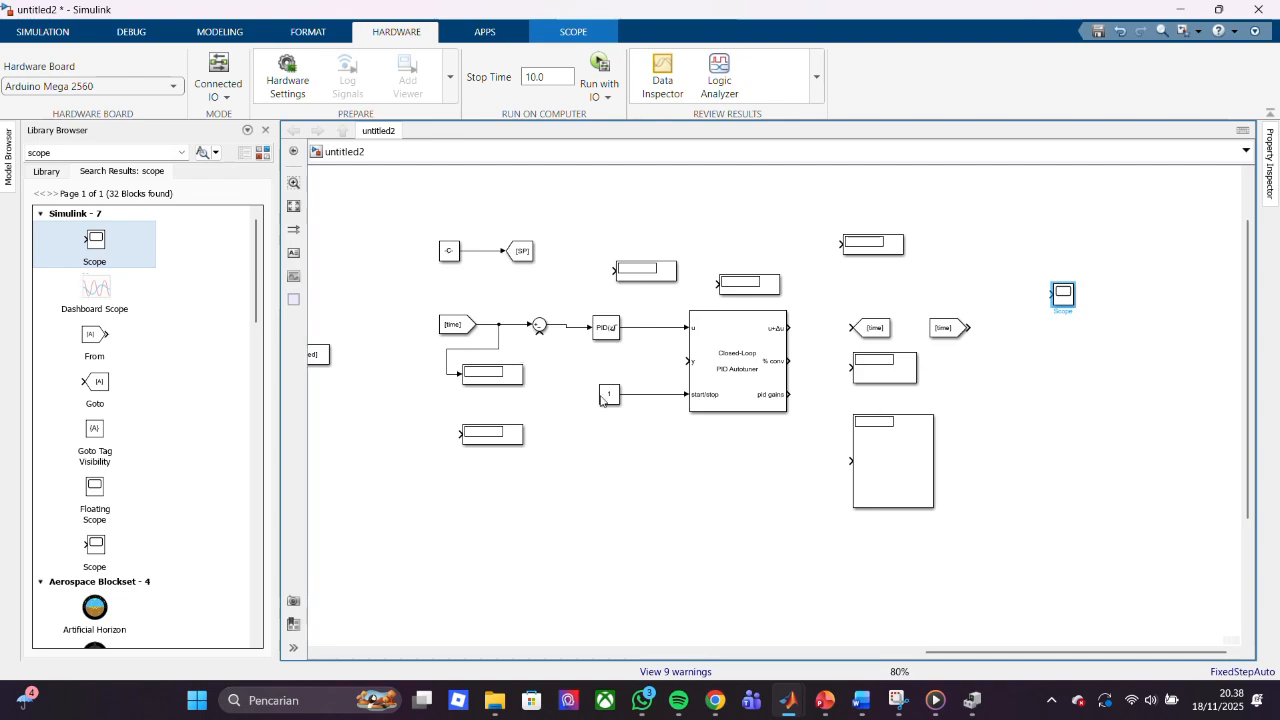
# - Try to wire the Sum block's lower input to the Scope, and delete the resulting unconnected lines
pyautogui.moveTo(539, 332)
pyautogui.mouseDown()
pyautogui.moveTo(583, 520)
pyautogui.moveTo(1077, 537)
pyautogui.moveTo(1052, 293)
pyautogui.moveTo(1039, 324)
pyautogui.mouseUp()
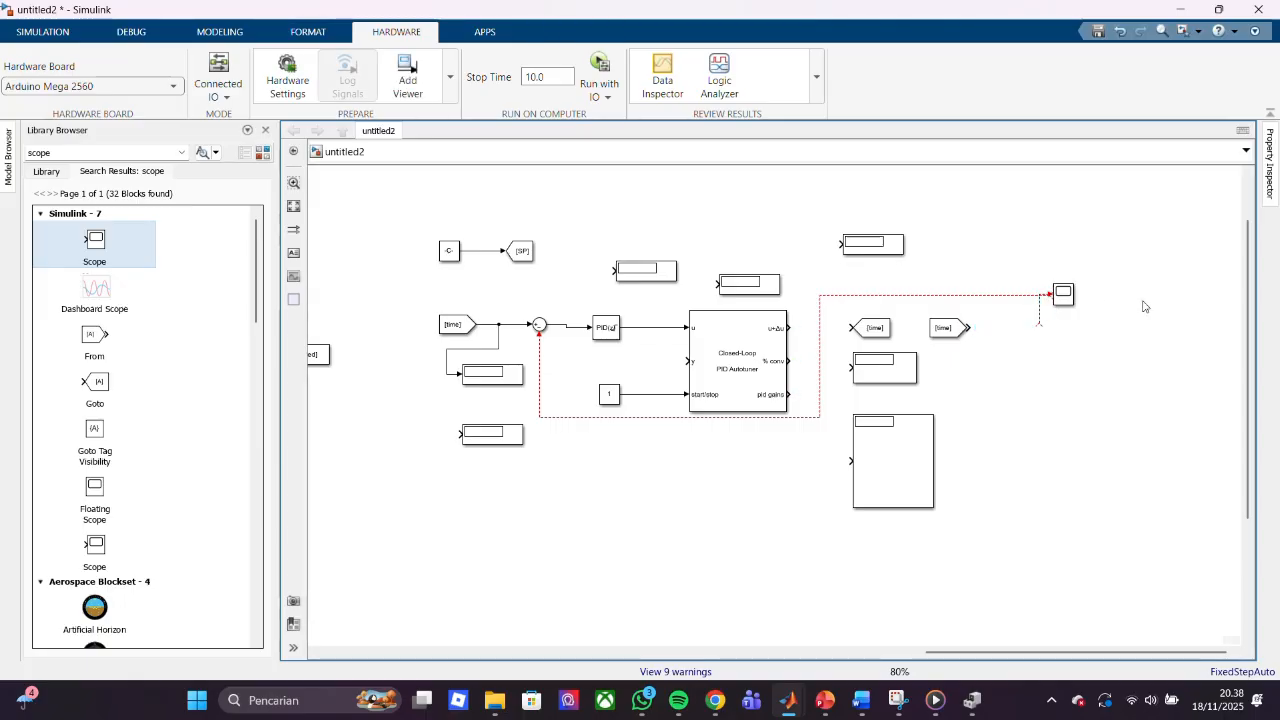
pyautogui.click(1039, 322)
pyautogui.press('Delete')
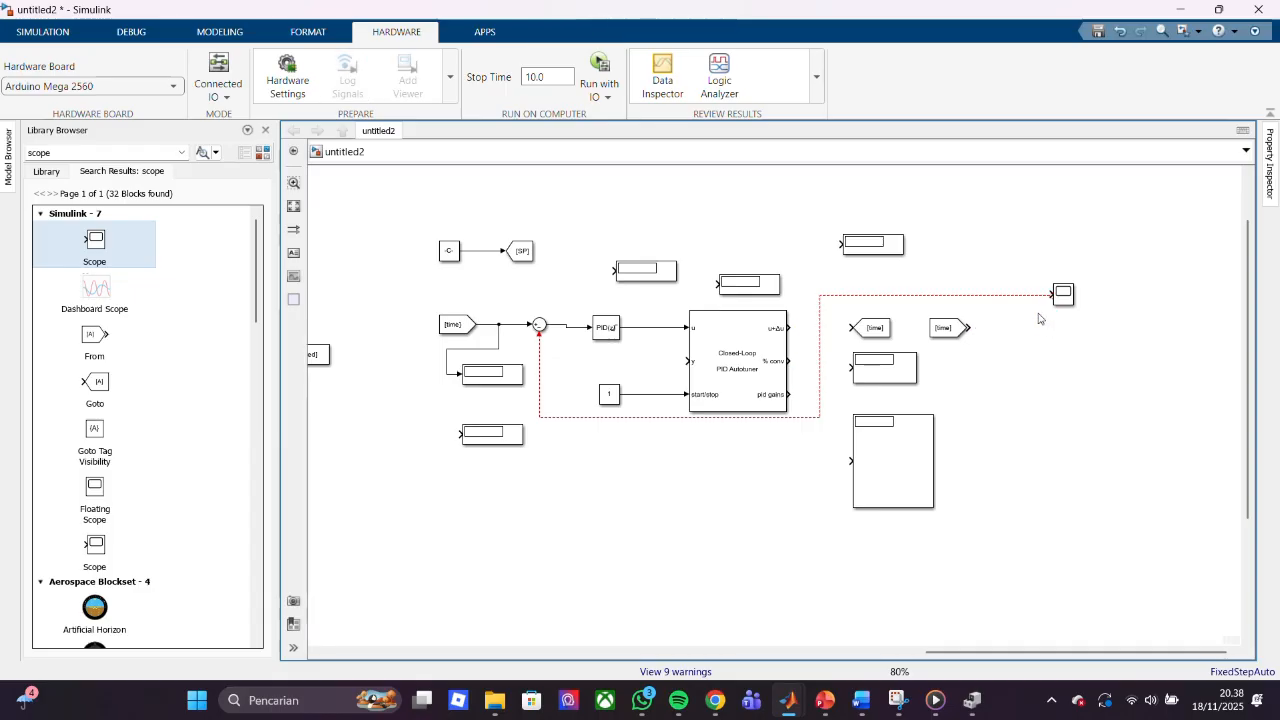
pyautogui.moveTo(1050, 295); pyautogui.dragTo(1036, 553)
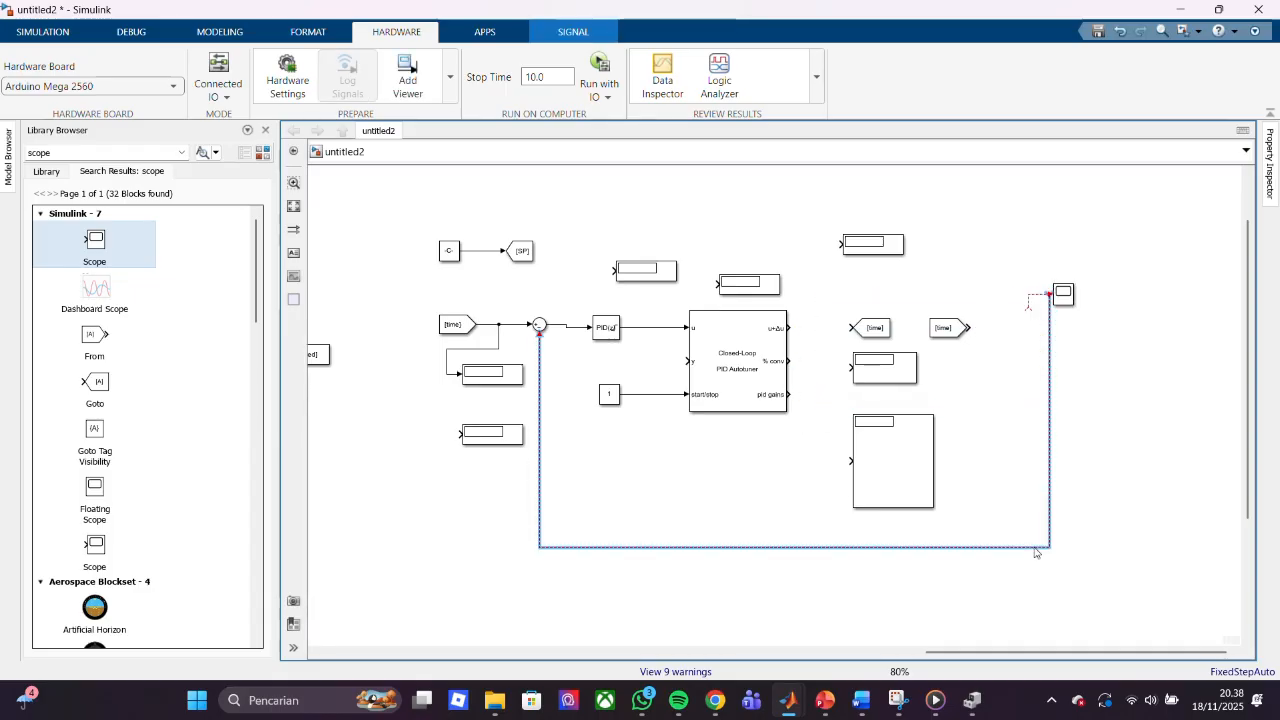
pyautogui.click(1069, 418)
pyautogui.click(1029, 303)
pyautogui.press('Delete')
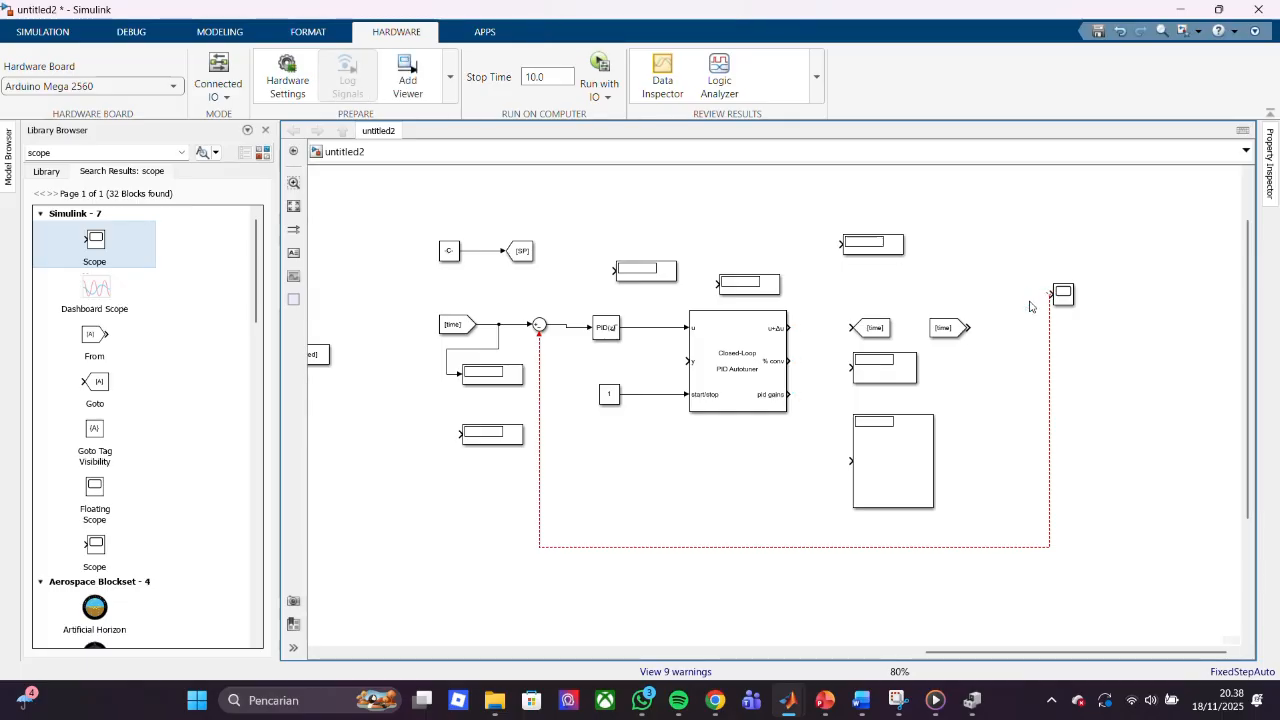
pyautogui.moveTo(1051, 291)
pyautogui.mouseDown()
pyautogui.moveTo(1026, 303)
pyautogui.moveTo(1032, 333)
pyautogui.mouseUp()
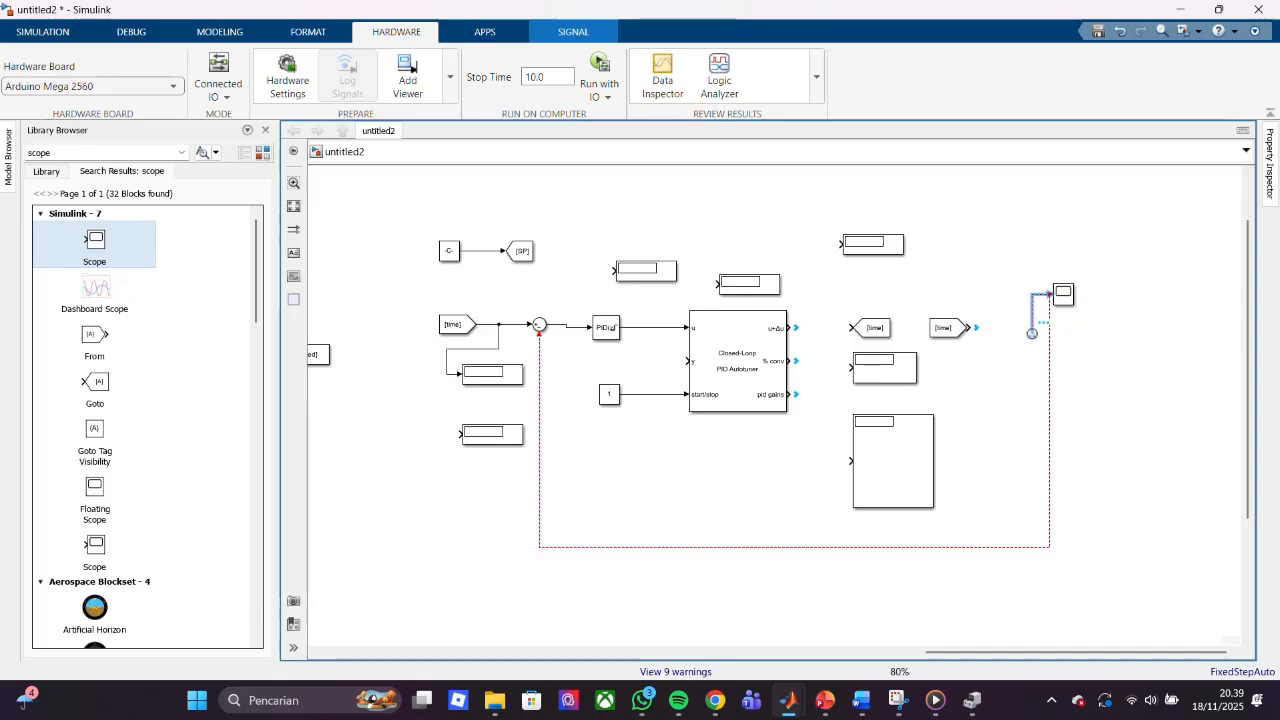
pyautogui.moveTo(1032, 335); pyautogui.dragTo(1080, 382)
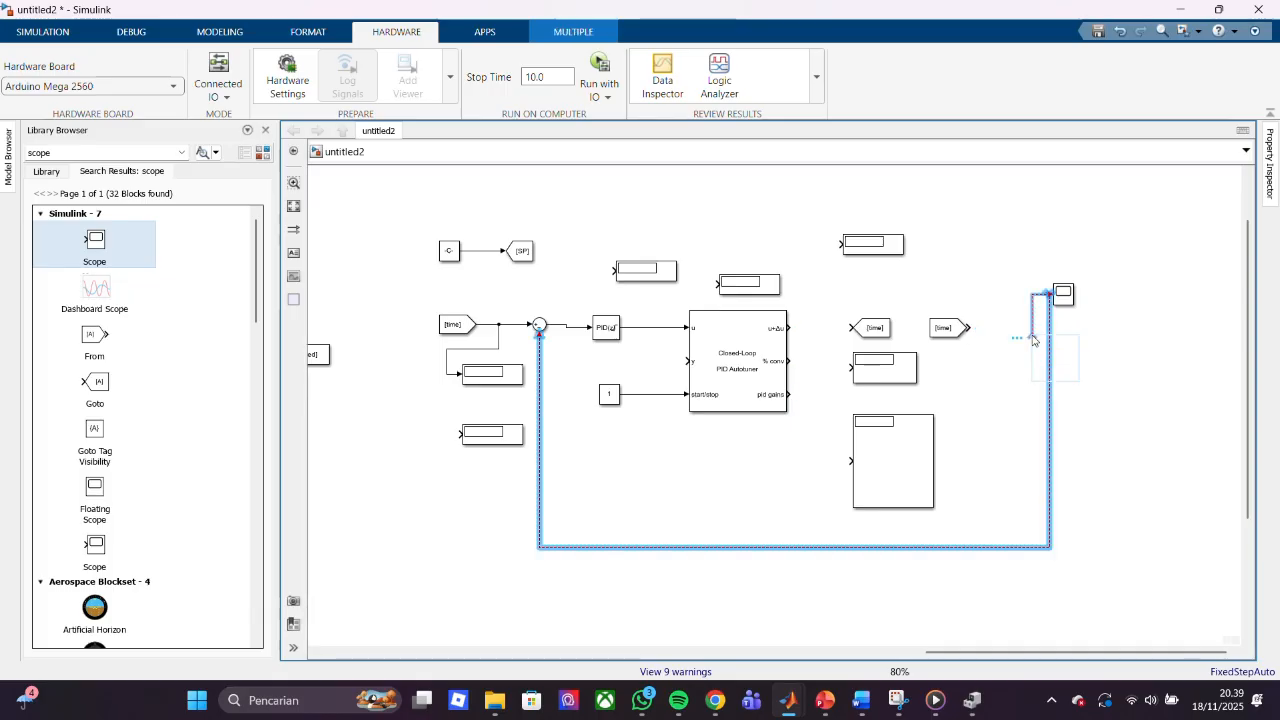
pyautogui.press('Delete')
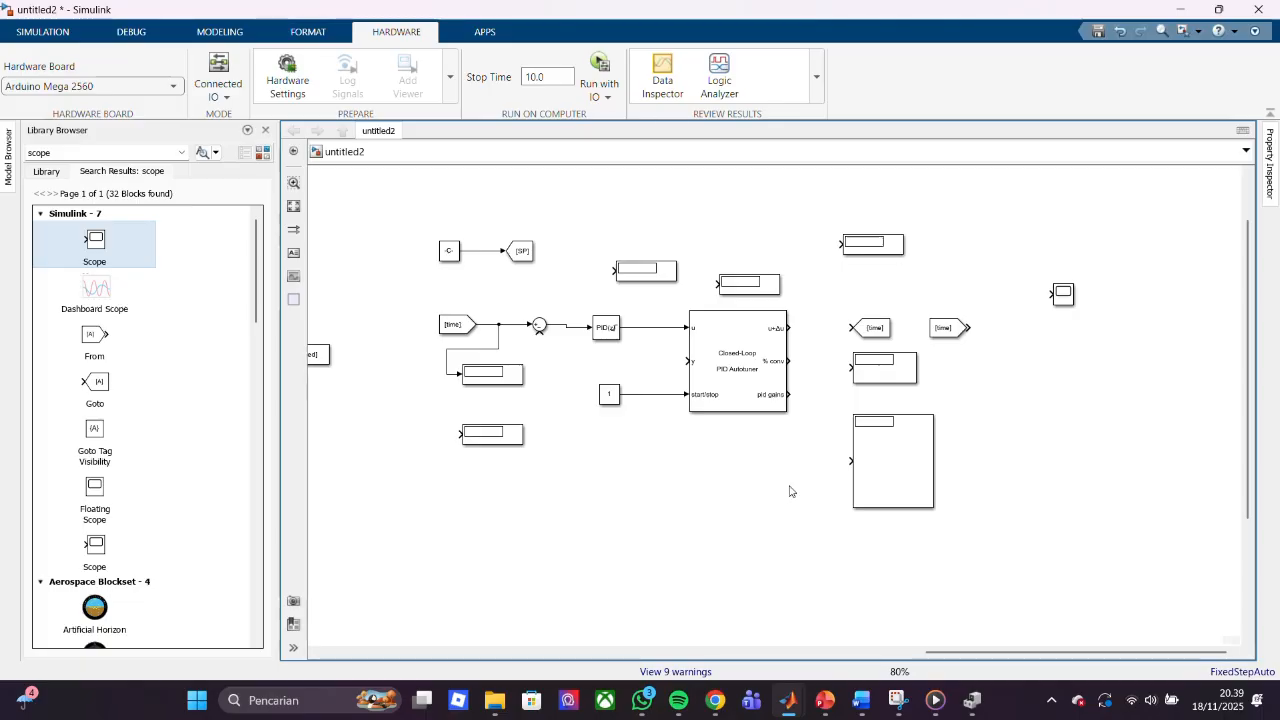
# - Connect the autotuner's u+Δu output to the [time] Goto and the Display above it, and % conv and pid gains to their Displays
pyautogui.moveTo(790, 328); pyautogui.dragTo(855, 366)
pyautogui.moveTo(790, 395); pyautogui.dragTo(850, 461)
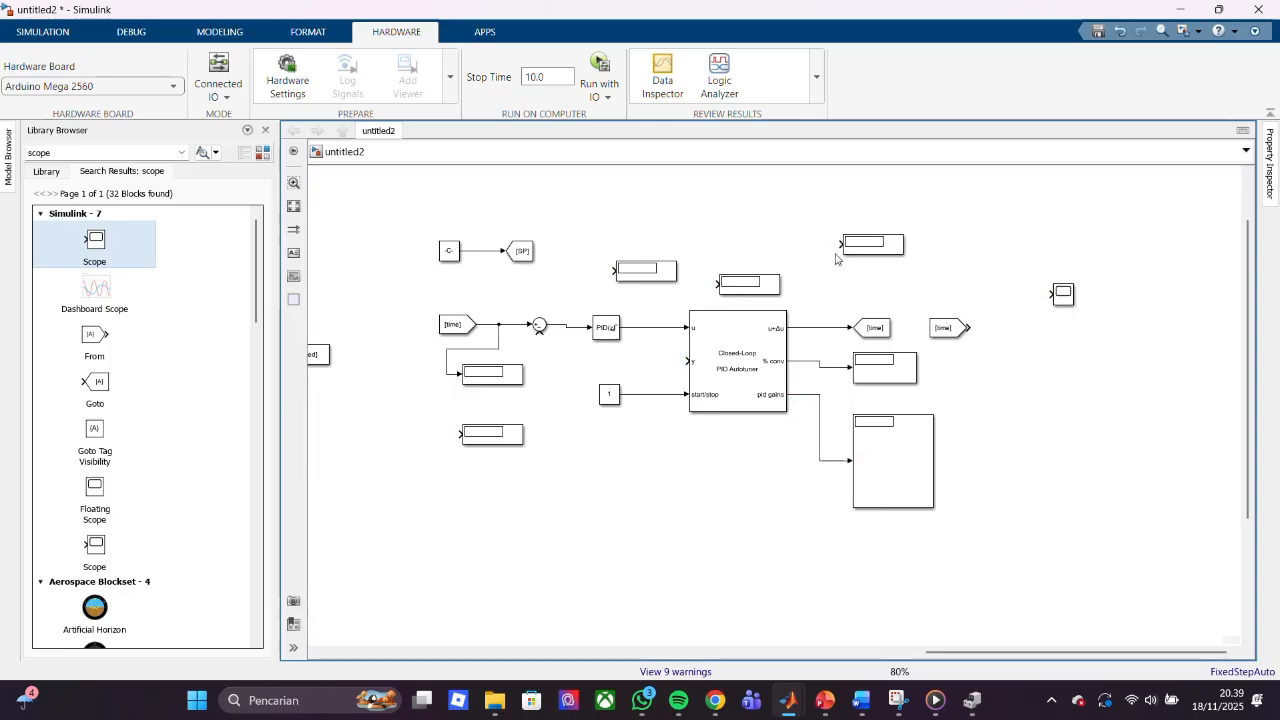
pyautogui.moveTo(845, 243); pyautogui.dragTo(825, 328)
pyautogui.click(873, 327)
pyautogui.click(823, 260)
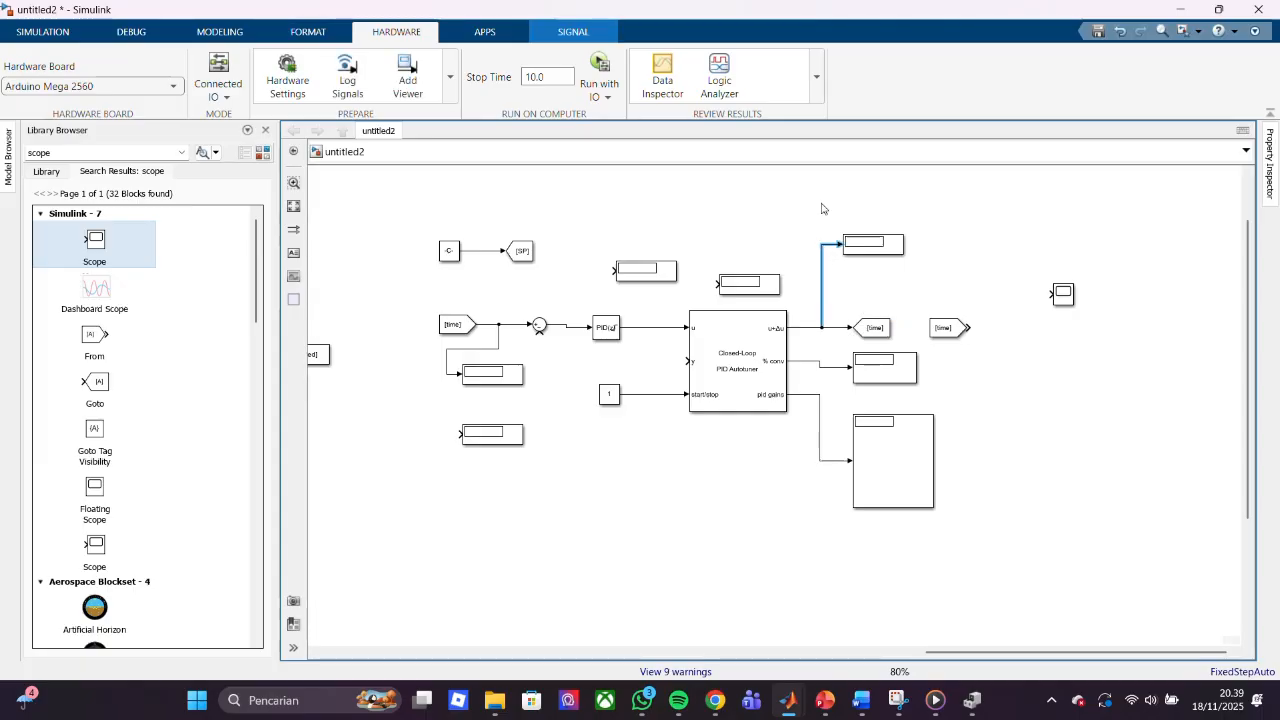
pyautogui.click(1055, 287)
pyautogui.click(1060, 300)
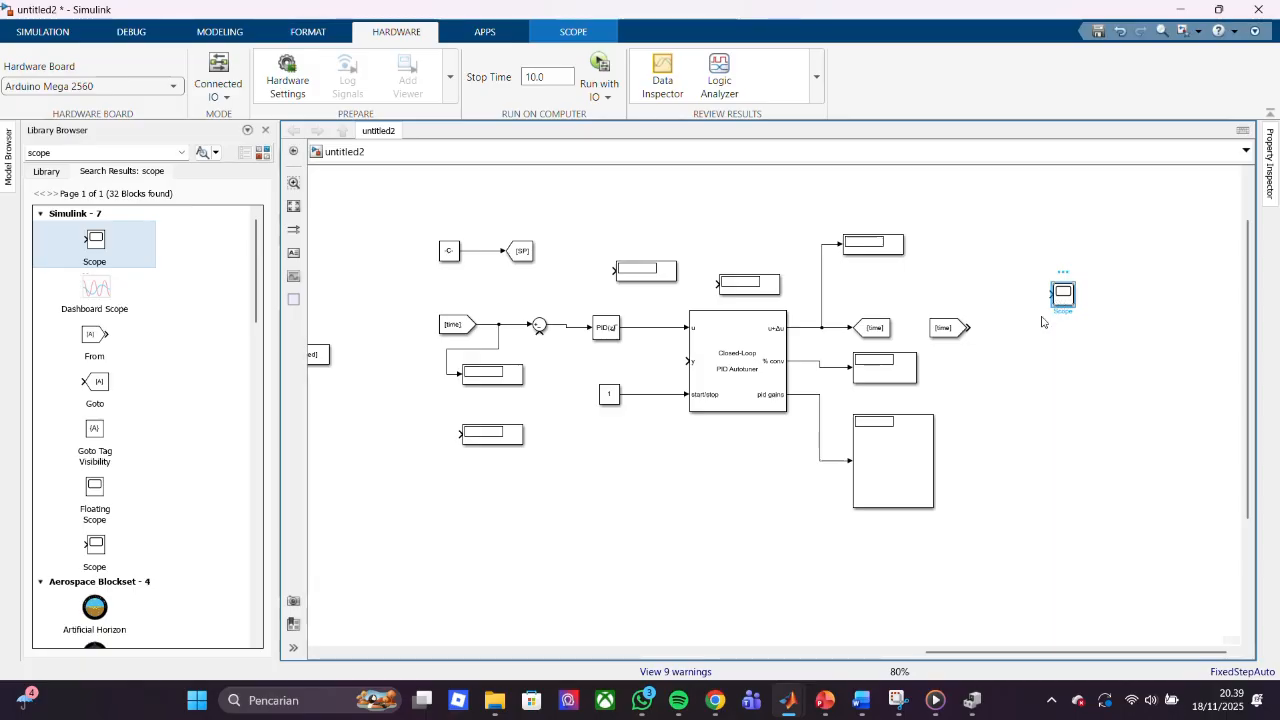
pyautogui.click(880, 330)
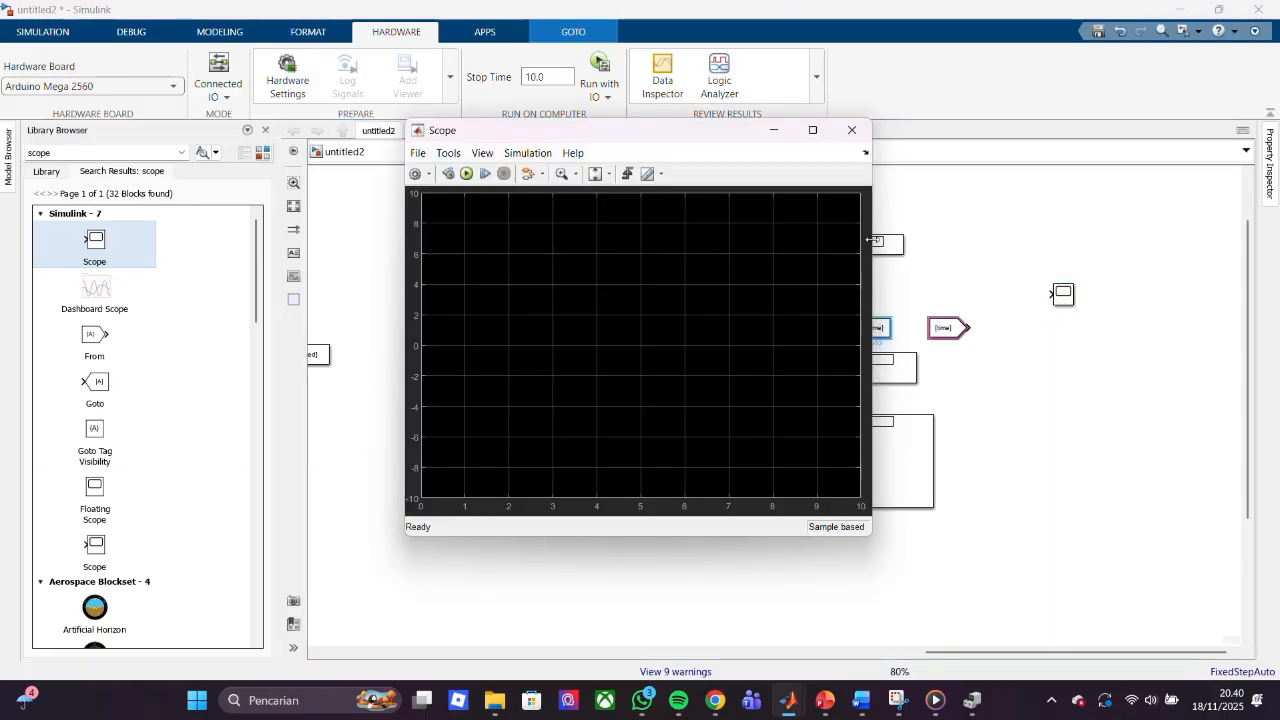
pyautogui.click(773, 130)
pyautogui.doubleClick(875, 328)
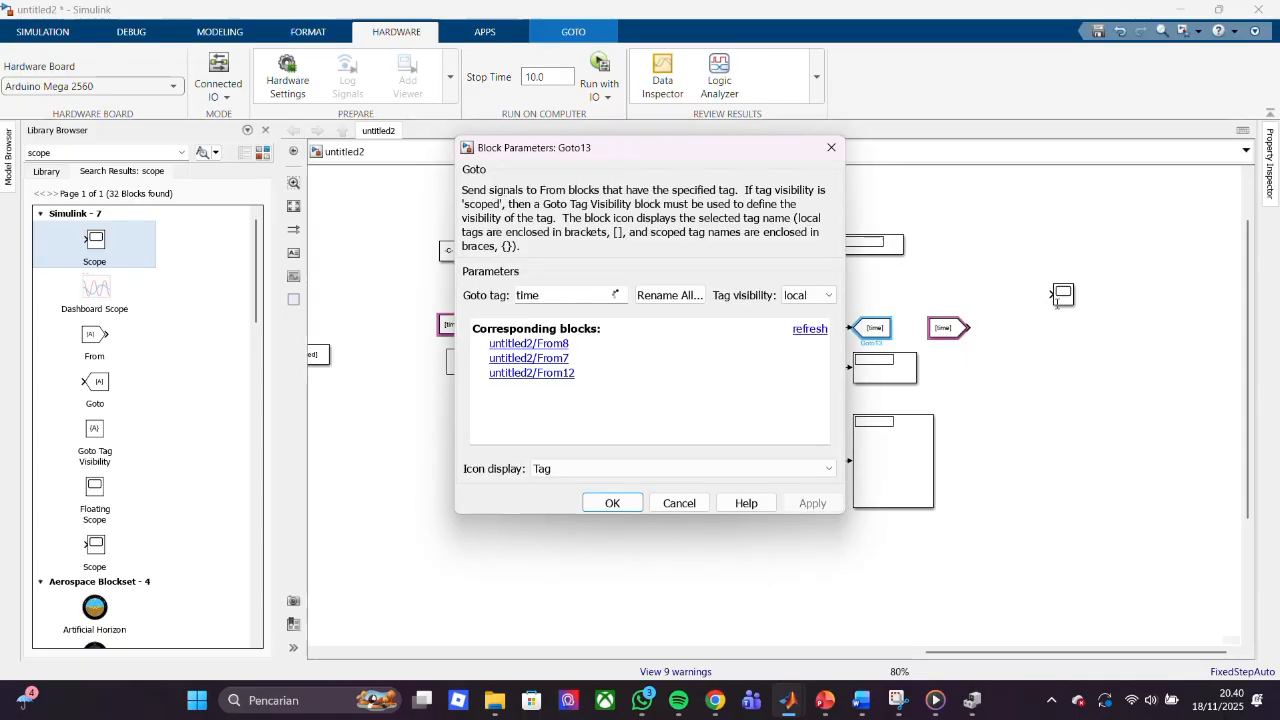
pyautogui.click(831, 149)
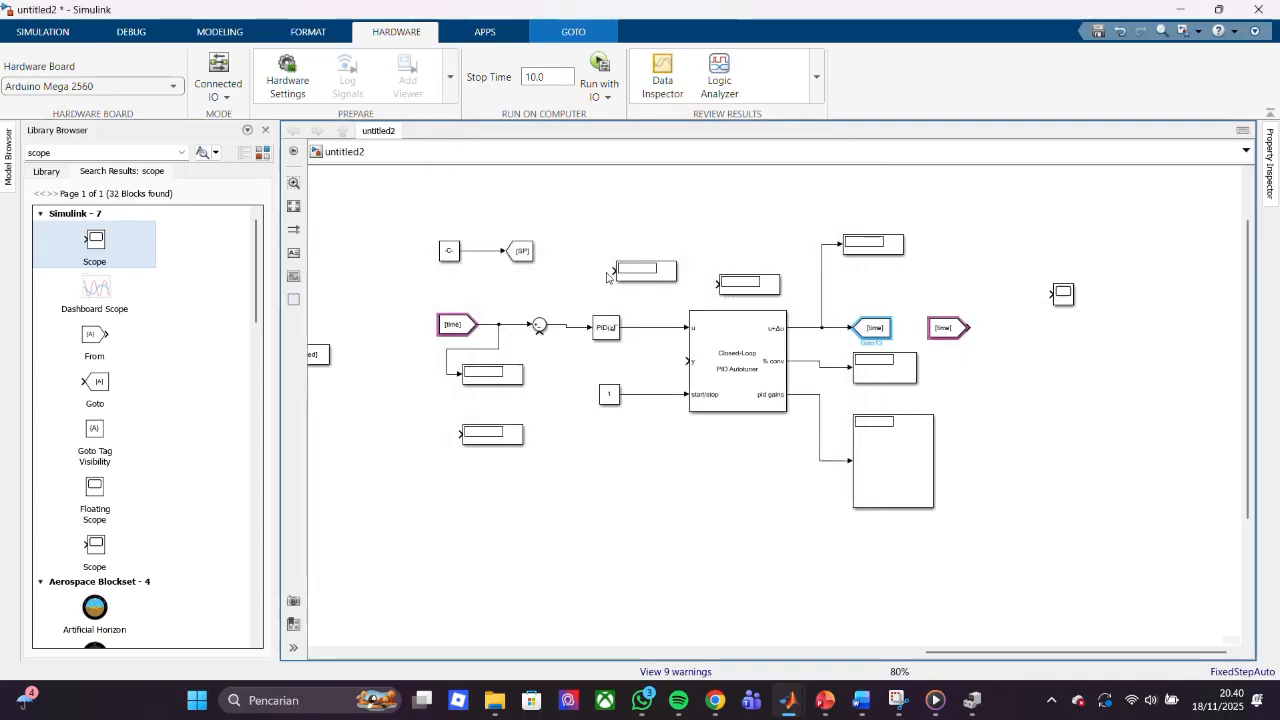
# - Branch the Sum block's output line to the Display above the PID Controller
pyautogui.moveTo(612, 271); pyautogui.dragTo(566, 327)
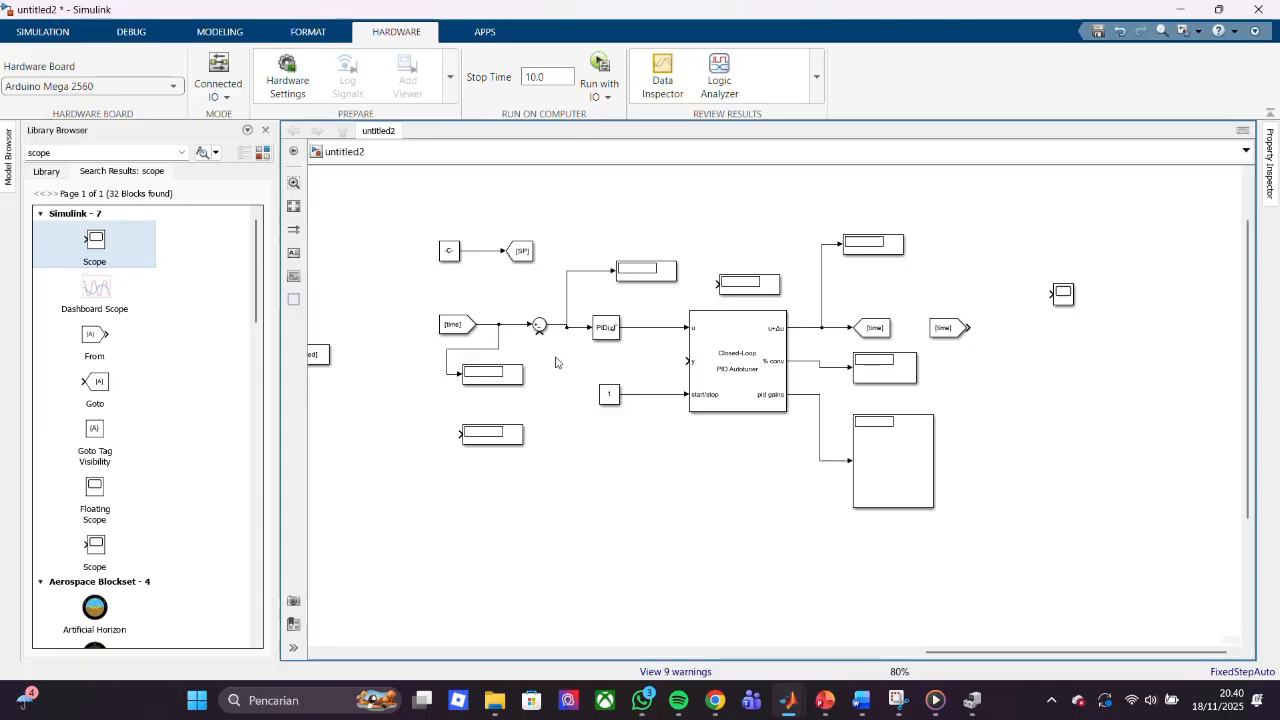
# - Flip the Scope block and flip it back to its original orientation
pyautogui.click(1063, 294)
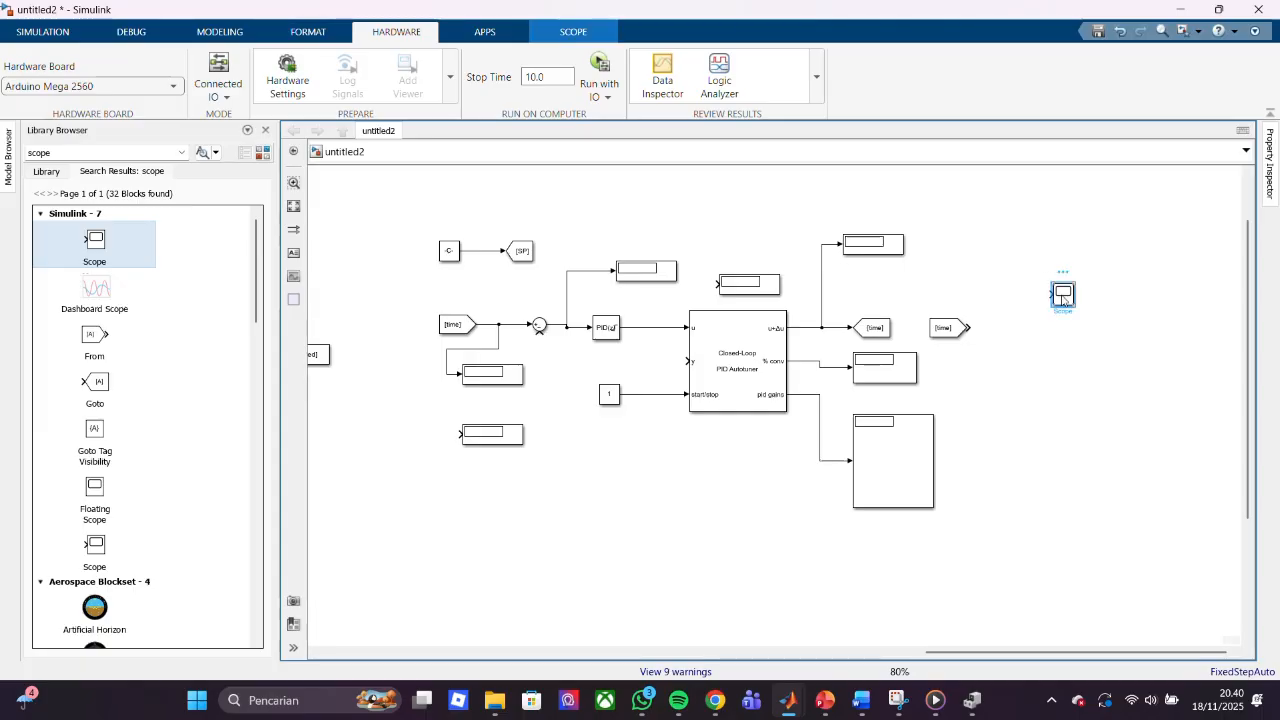
pyautogui.rightClick(1063, 298)
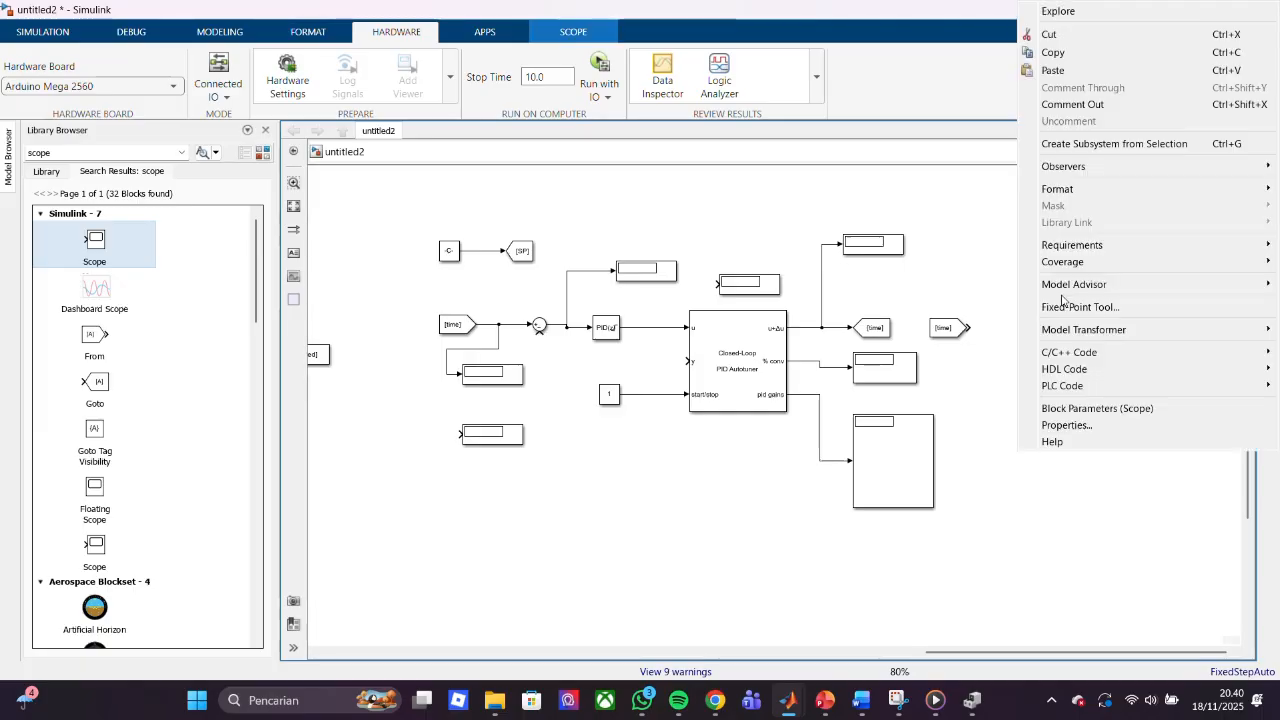
pyautogui.moveTo(1066, 193)
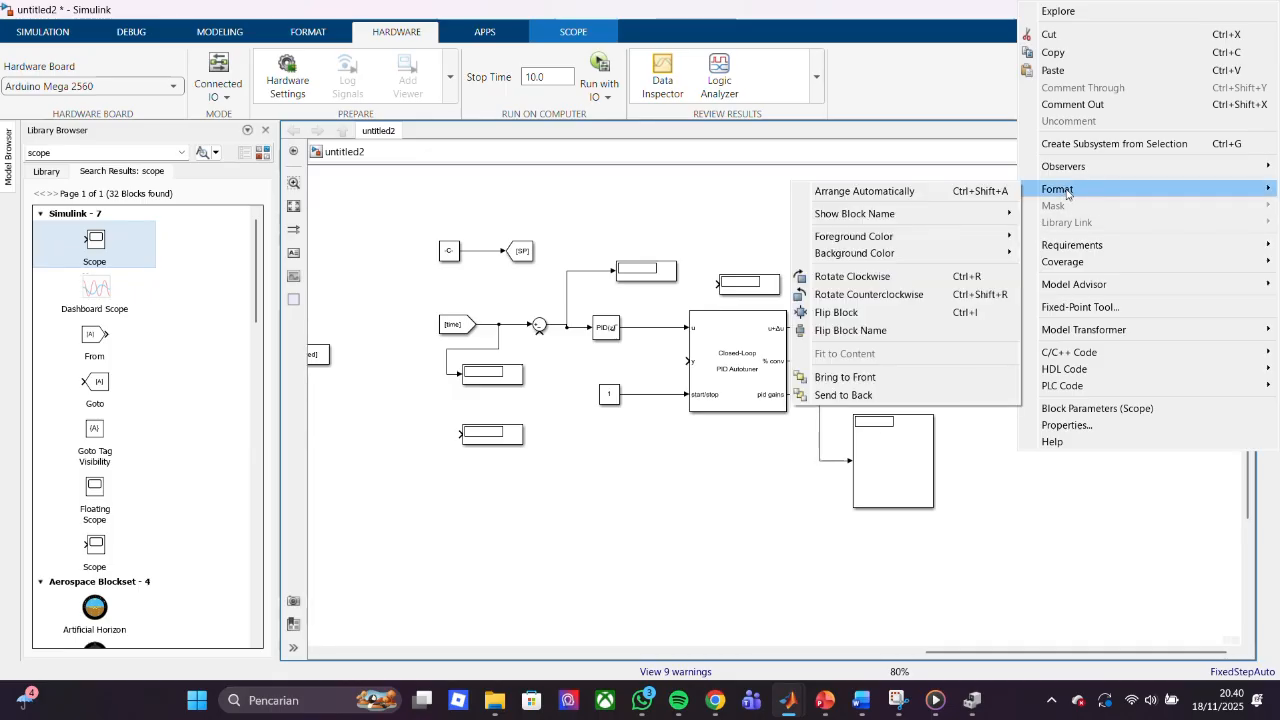
pyautogui.click(917, 314)
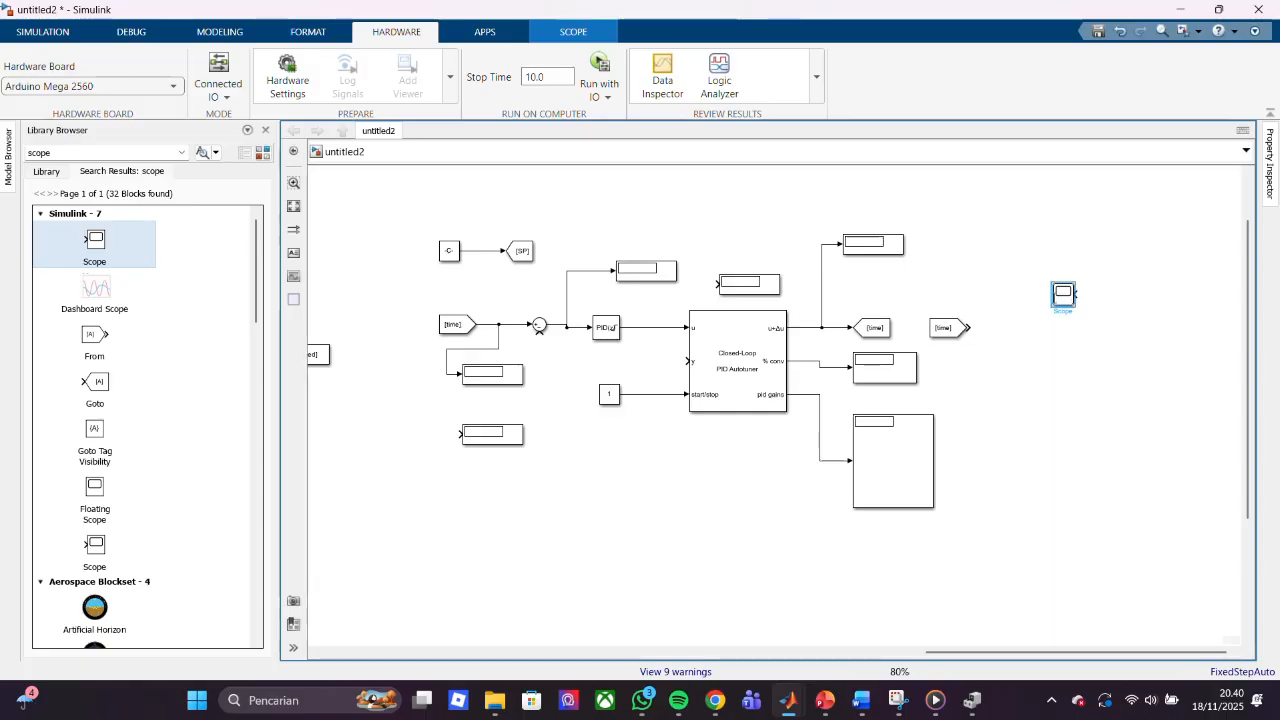
pyautogui.rightClick(1068, 303)
pyautogui.moveTo(1086, 189)
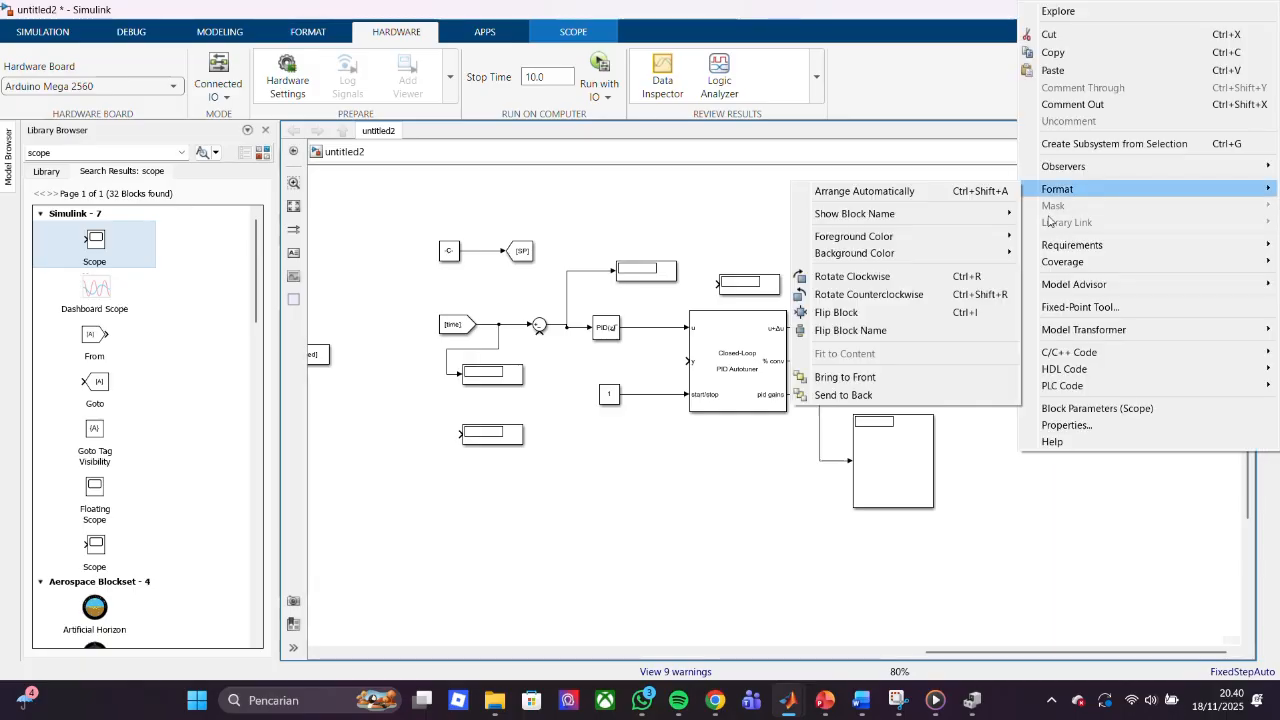
pyautogui.click(878, 315)
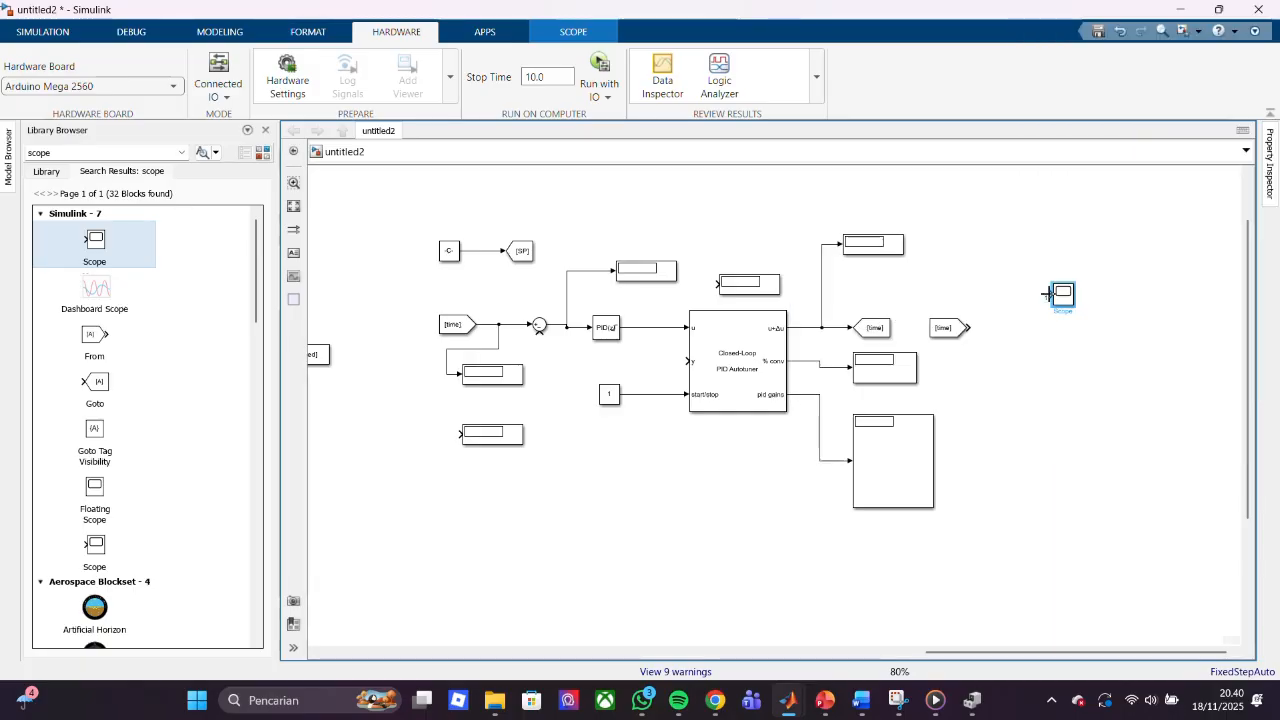
# - Connect the Scope input to the Sum block's output line and route the wire above the Display blocks
pyautogui.moveTo(1047, 293)
pyautogui.mouseDown()
pyautogui.moveTo(1031, 446)
pyautogui.moveTo(894, 543)
pyautogui.moveTo(657, 509)
pyautogui.moveTo(511, 396)
pyautogui.moveTo(536, 335)
pyautogui.moveTo(628, 214)
pyautogui.moveTo(545, 285)
pyautogui.moveTo(555, 327)
pyautogui.mouseUp()
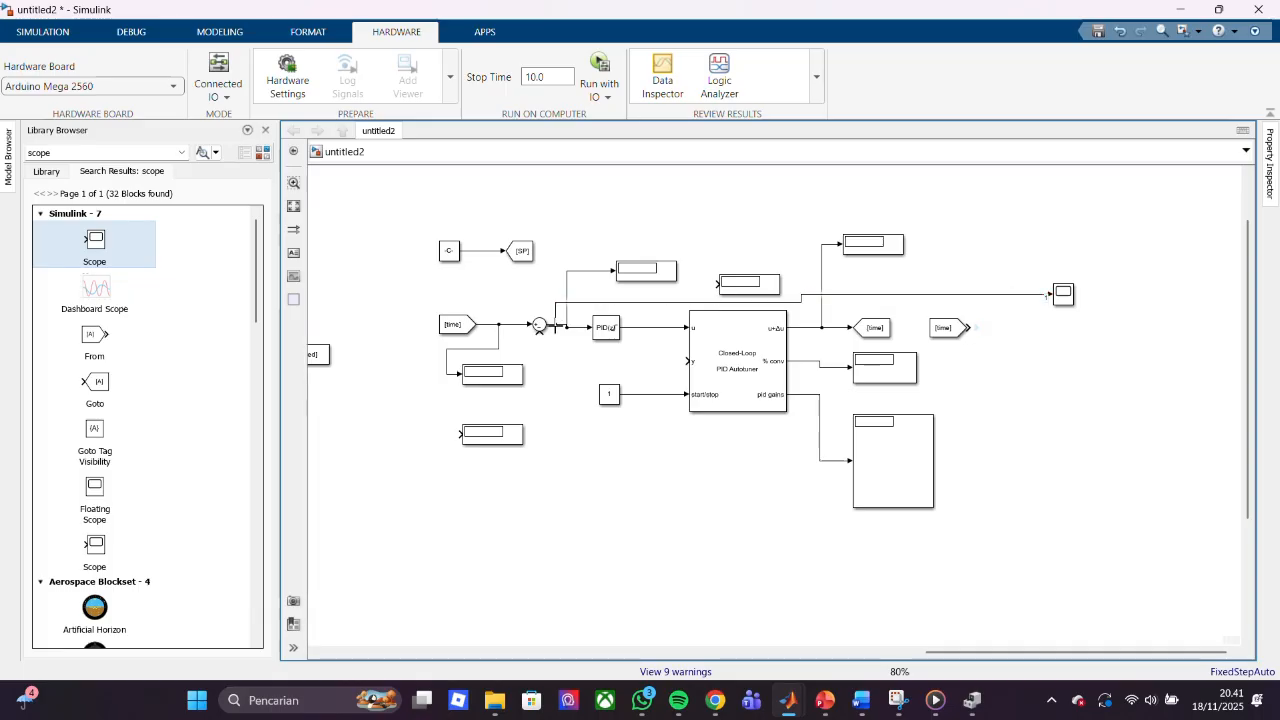
pyautogui.moveTo(808, 294); pyautogui.dragTo(783, 212)
pyautogui.hotkey('ctrl', 'z')
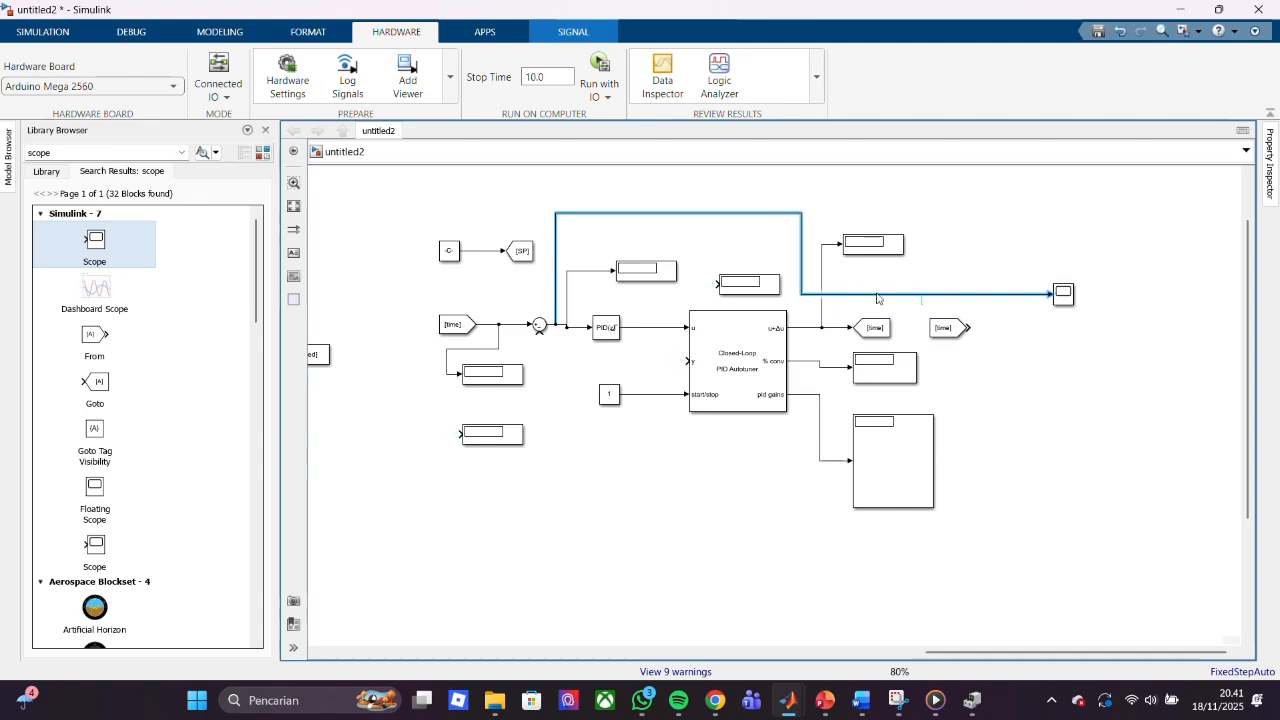
pyautogui.moveTo(877, 295); pyautogui.dragTo(877, 212)
pyautogui.click(1012, 484)
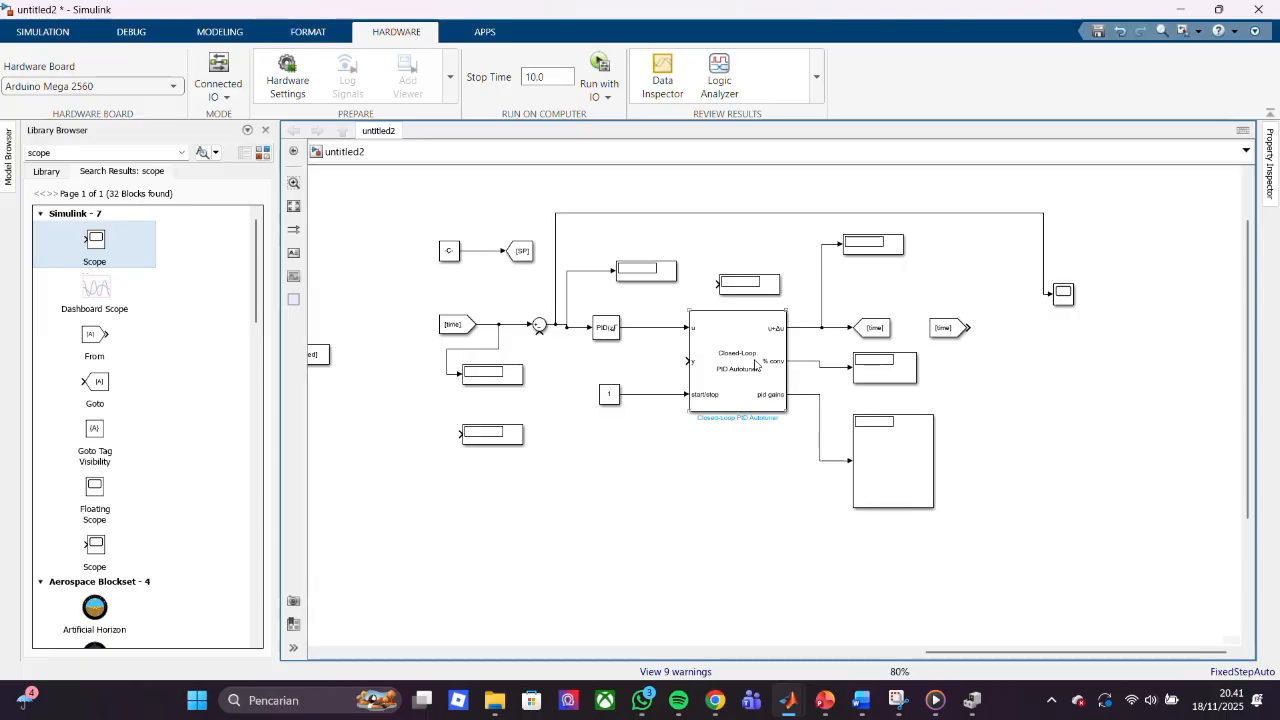
# - Branch the PID Controller output to the Display above the autotuner, and connect the [time] From block to a second Scope input
pyautogui.moveTo(710, 285); pyautogui.dragTo(675, 329)
pyautogui.moveTo(968, 328); pyautogui.dragTo(1053, 300)
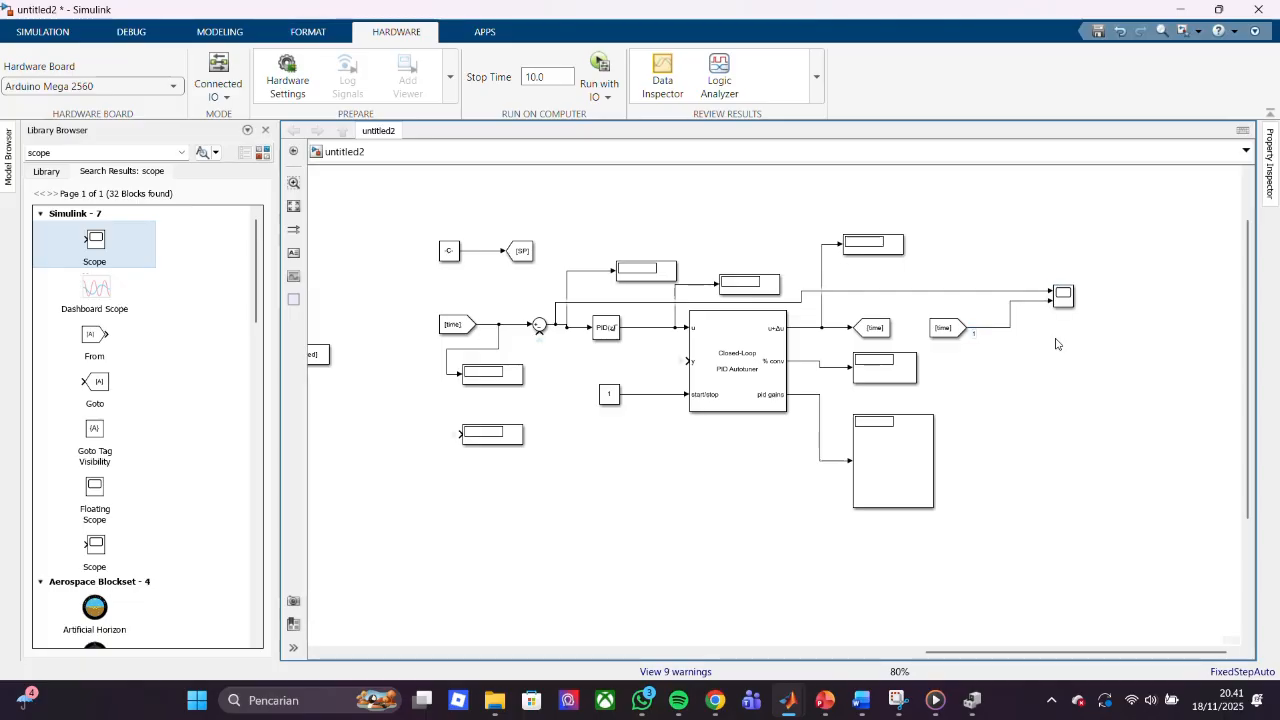
# - Reroute the line from the Sum output to the Scope so it runs clear above all Display blocks
pyautogui.moveTo(827, 289); pyautogui.dragTo(785, 198)
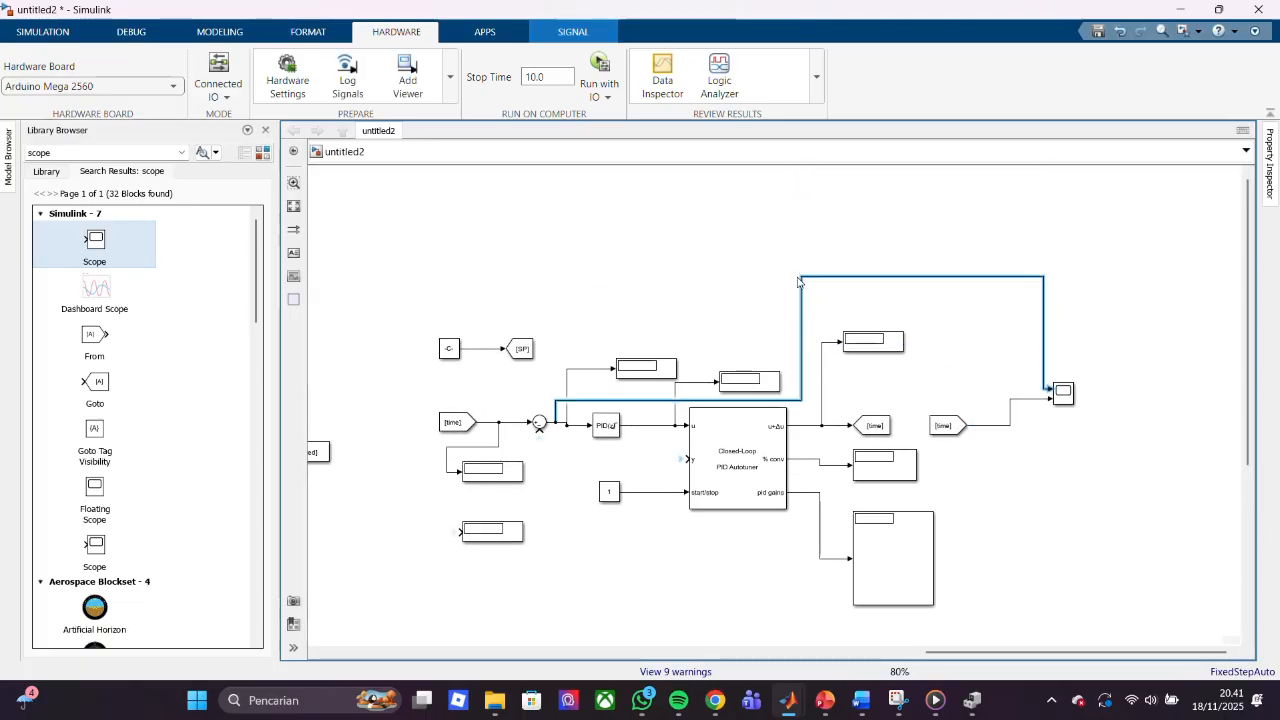
pyautogui.moveTo(733, 400); pyautogui.dragTo(720, 290)
pyautogui.moveTo(850, 390); pyautogui.dragTo(882, 300)
pyautogui.click(988, 462)
# - Set the Goto tag of the From block feeding the Sum block to SP
pyautogui.scroll(-3, 1258, 436)
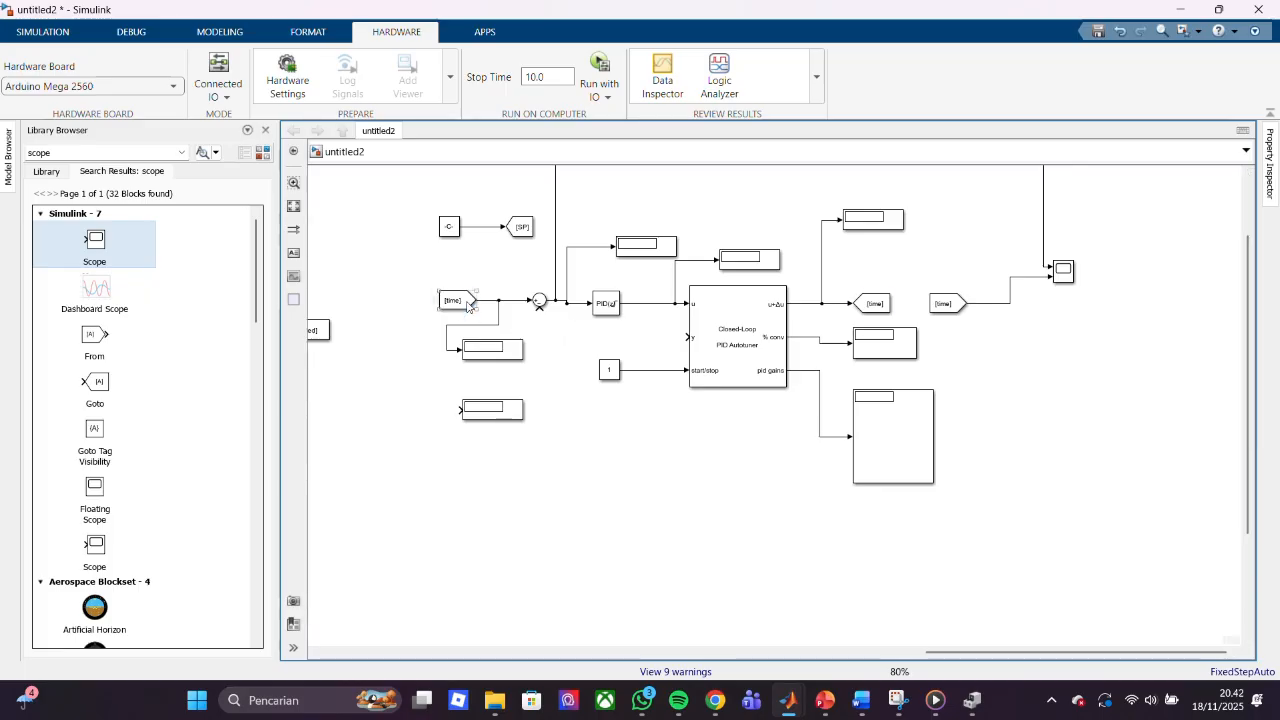
pyautogui.doubleClick(467, 306)
pyautogui.doubleClick(580, 313)
pyautogui.press('BackSpace')
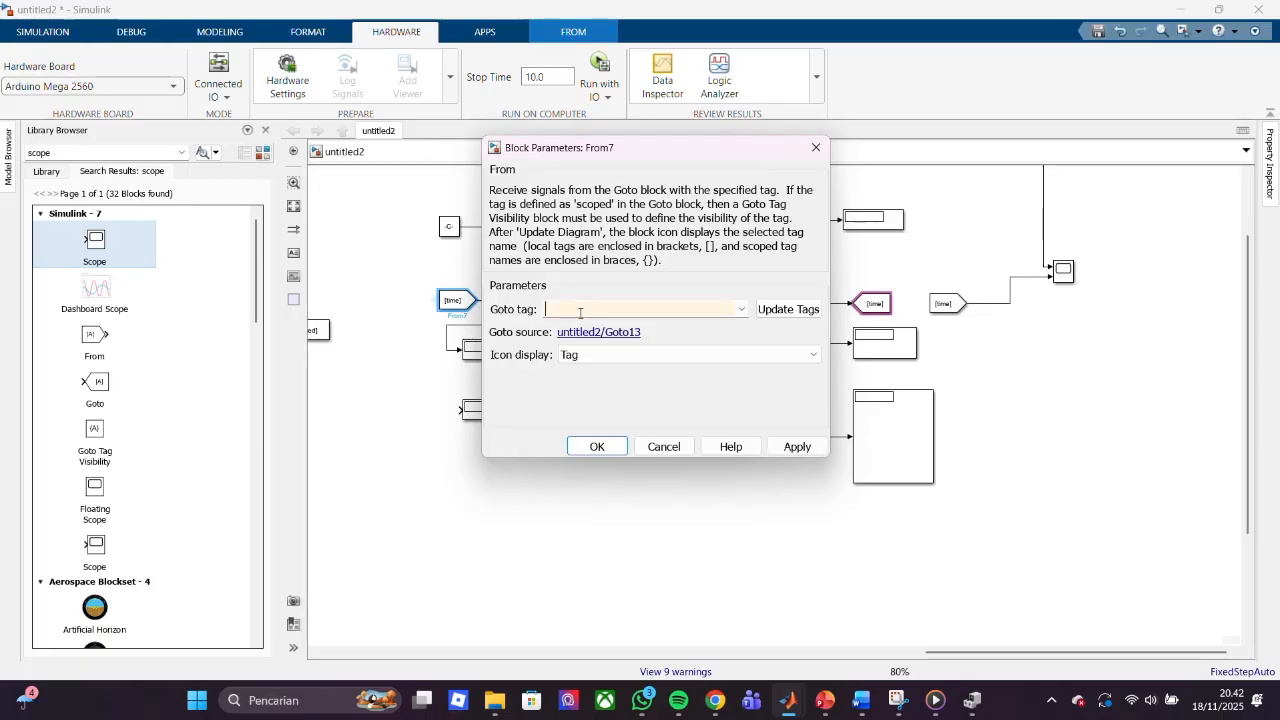
pyautogui.write('S')
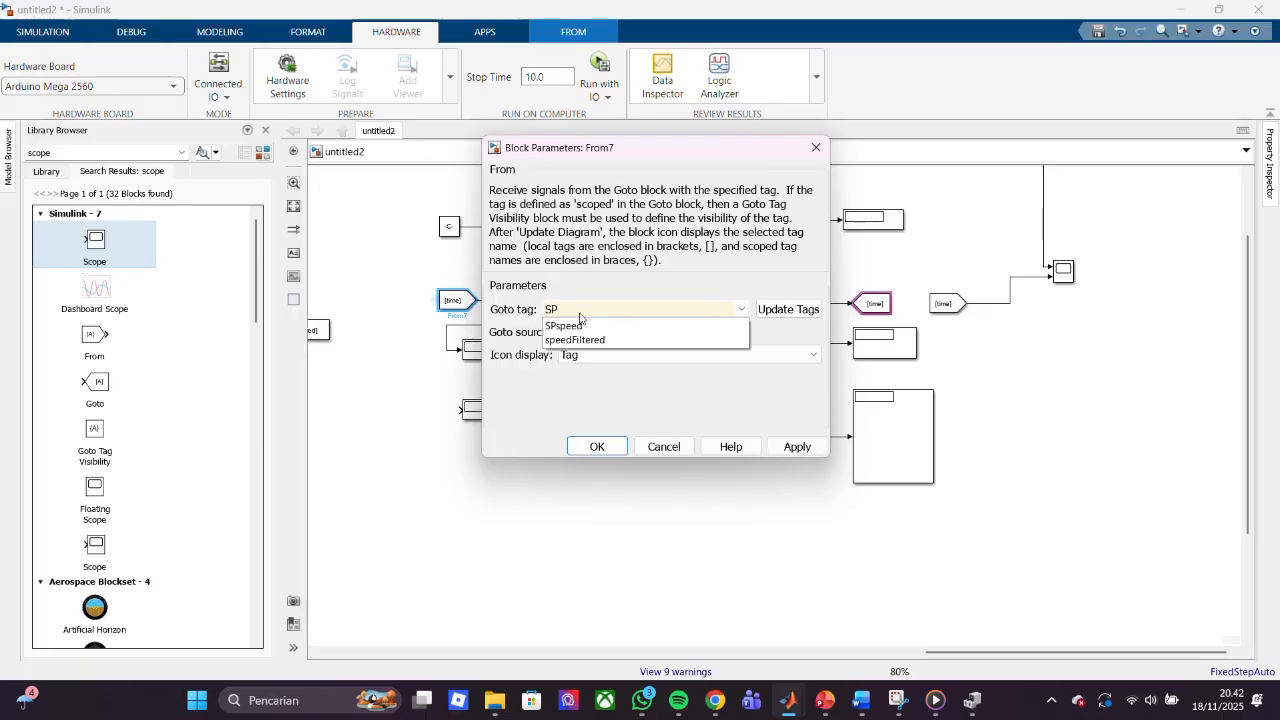
pyautogui.write('P')
pyautogui.click(597, 447)
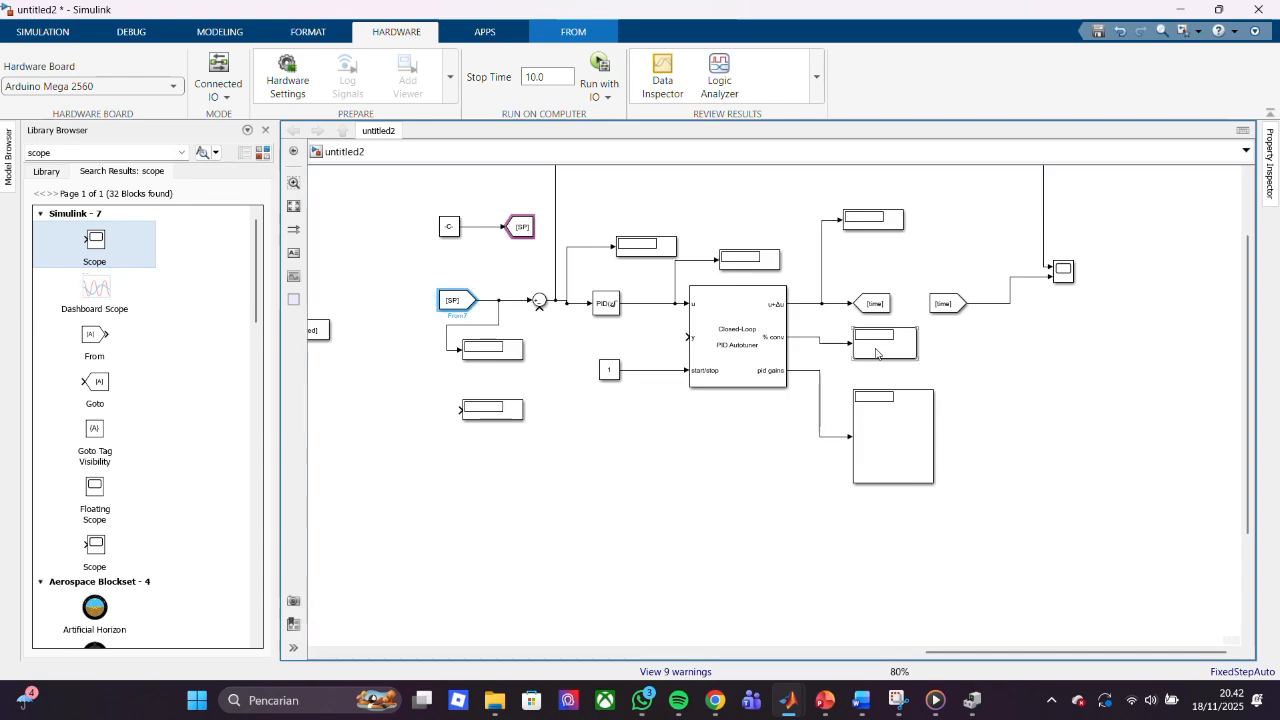
# - Move the Display on the autotuner's % conv output up so that its input line runs straight
pyautogui.moveTo(879, 355); pyautogui.dragTo(879, 349)
pyautogui.click(973, 374)
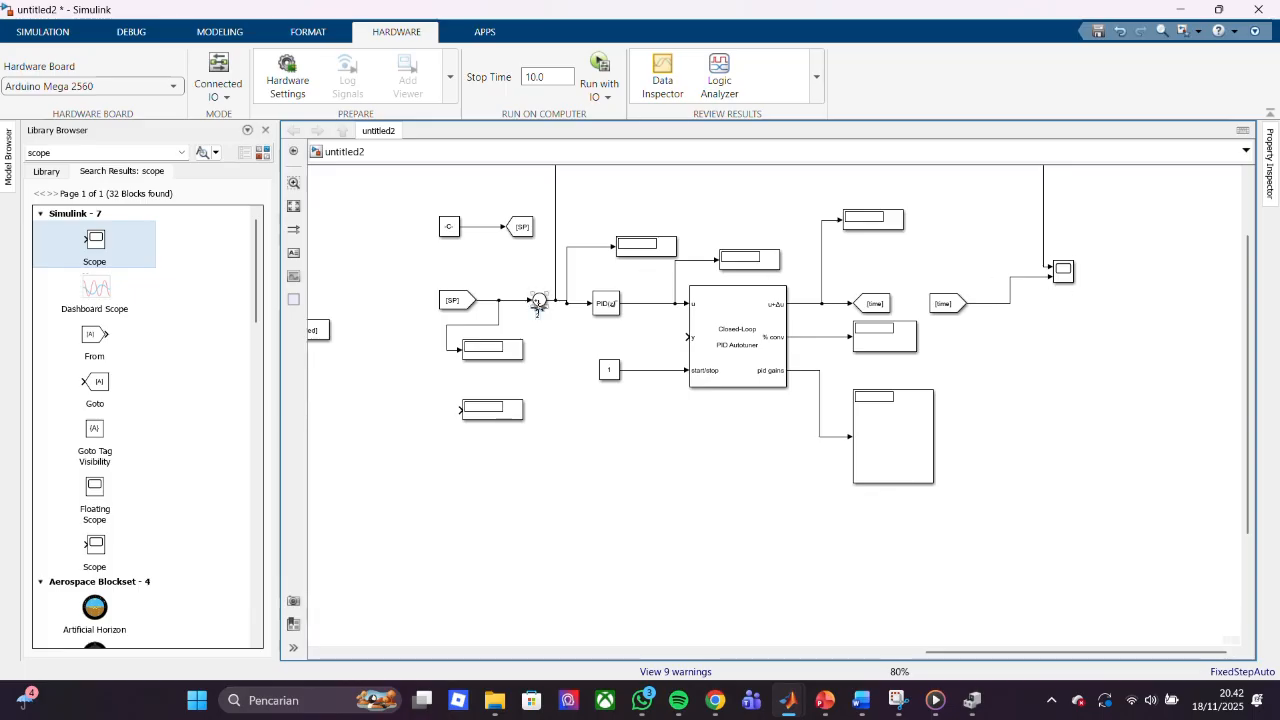
# - Connect the Sum block's second input to the [time] line, routed beneath the autotuner, and enlarge the Scope block
pyautogui.moveTo(538, 303); pyautogui.dragTo(1049, 276)
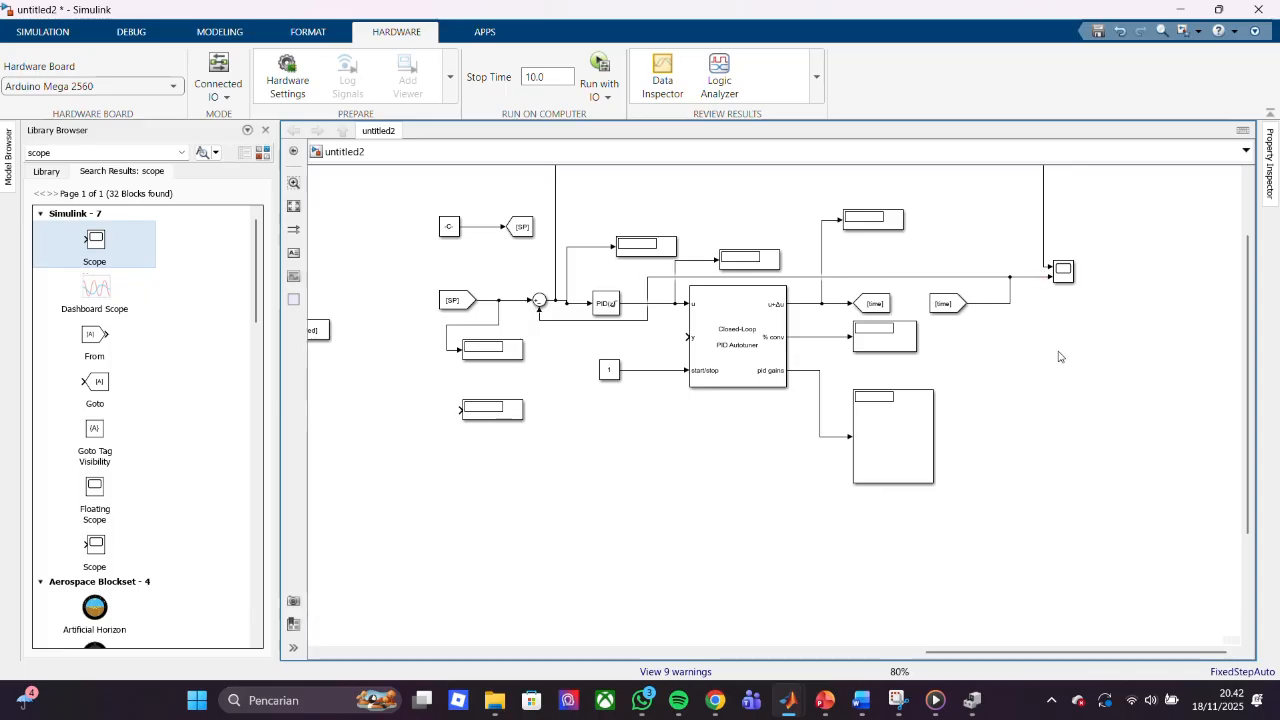
pyautogui.click(702, 278)
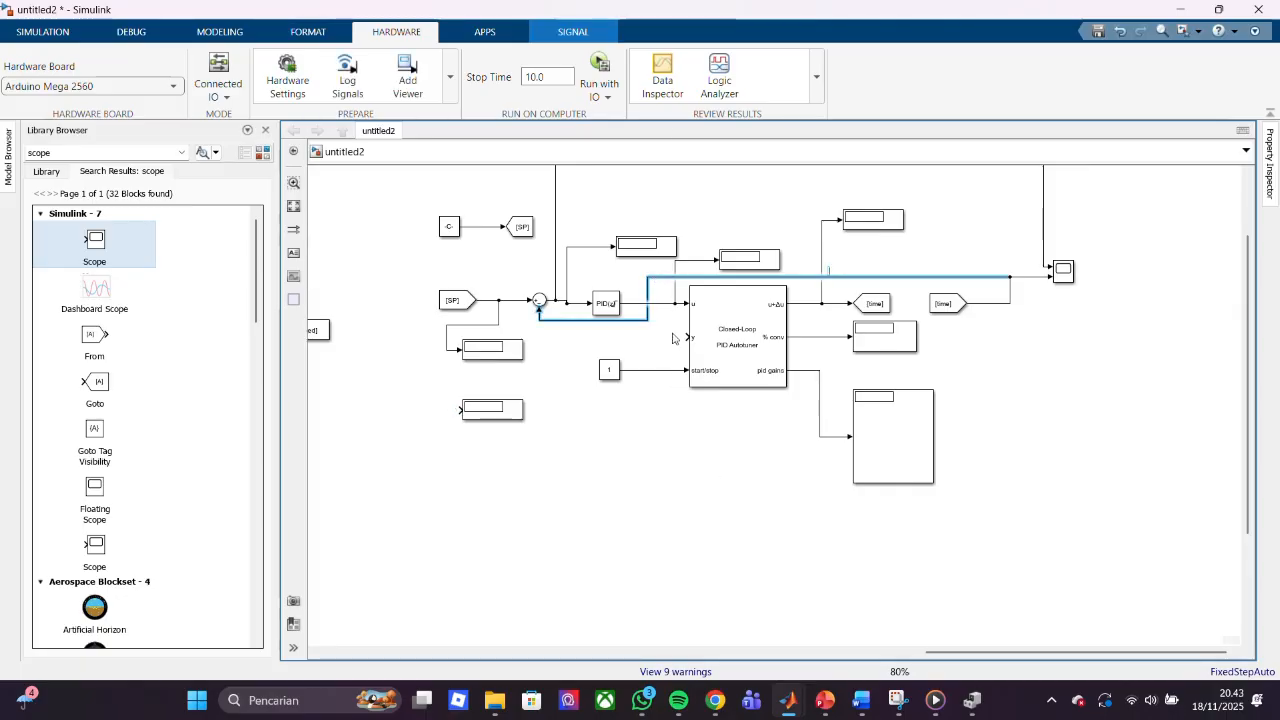
pyautogui.moveTo(651, 281); pyautogui.dragTo(727, 527)
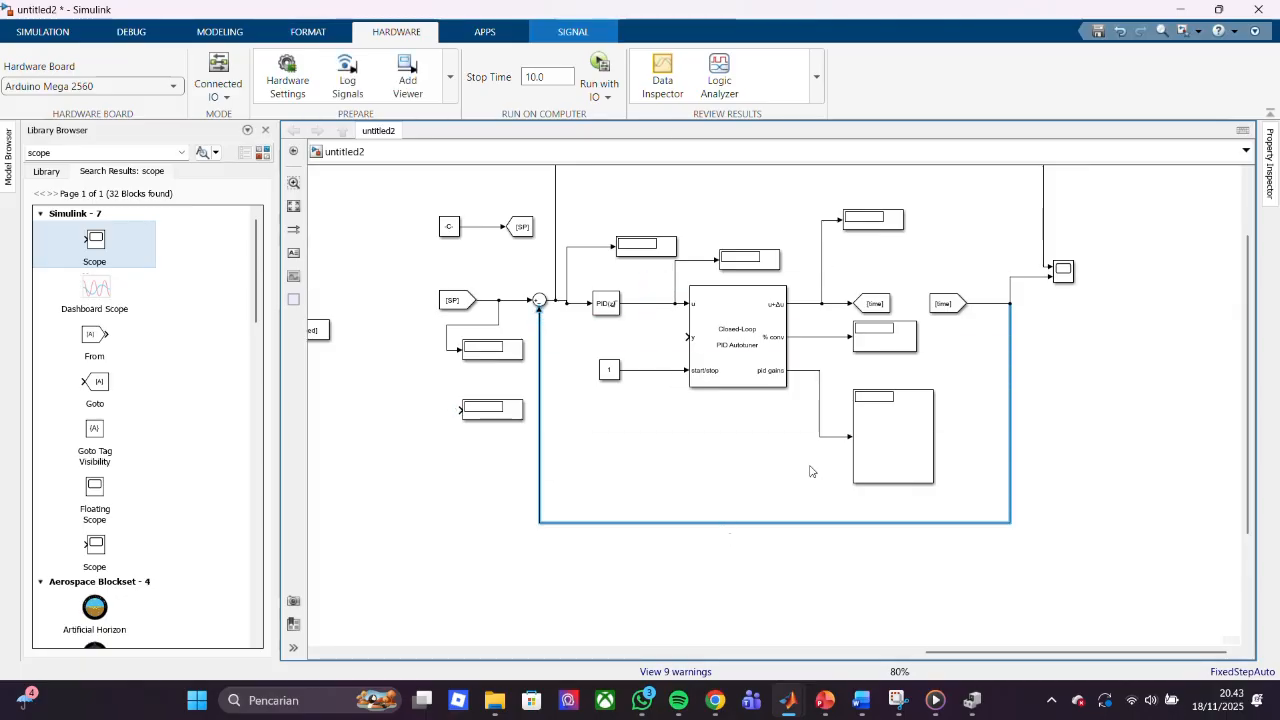
pyautogui.click(1068, 409)
pyautogui.moveTo(1063, 280); pyautogui.dragTo(1014, 318)
pyautogui.click(1069, 366)
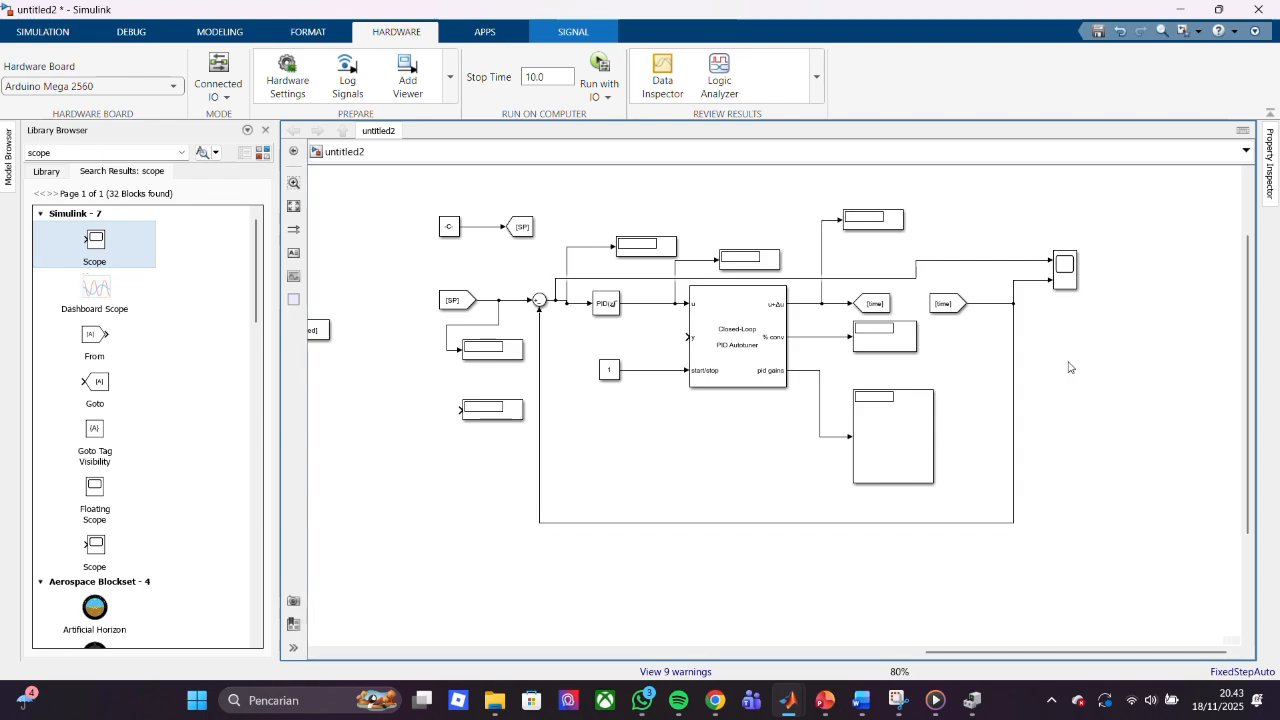
# - Auto-route the feedback line to the Sum block and shift its vertical segment slightly away from the [time] From block
pyautogui.click(1013, 364)
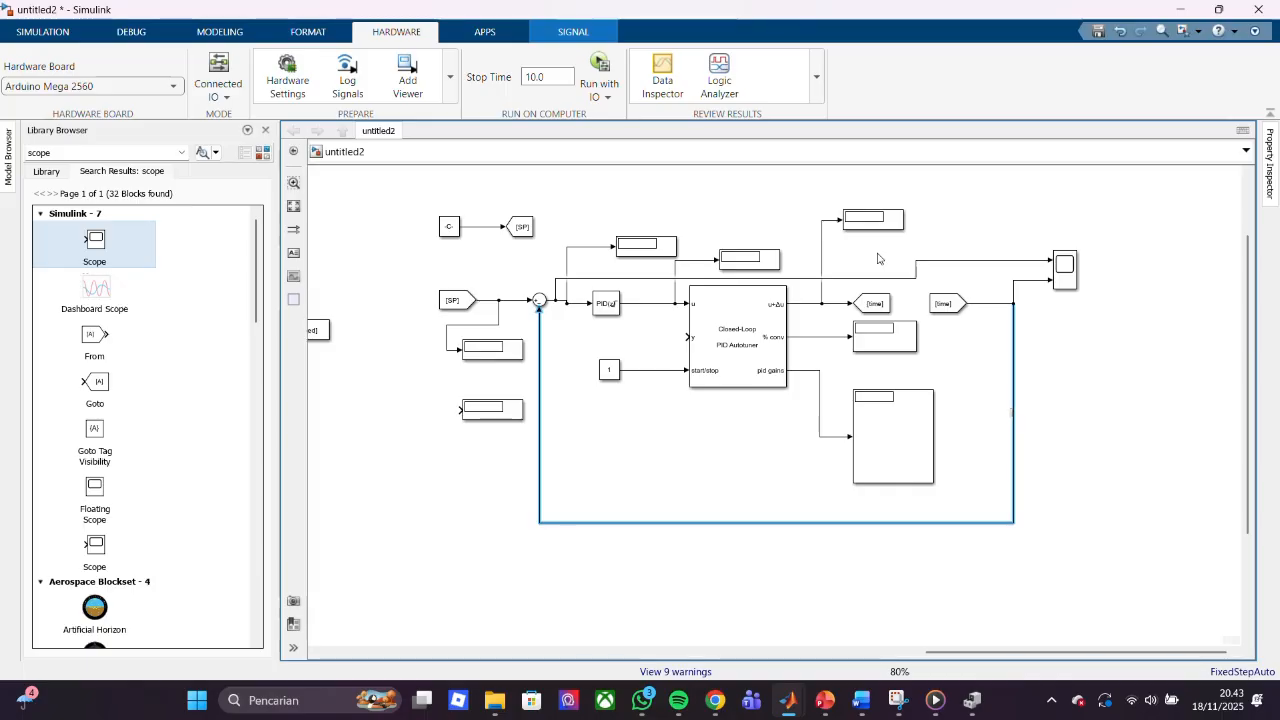
pyautogui.click(767, 493)
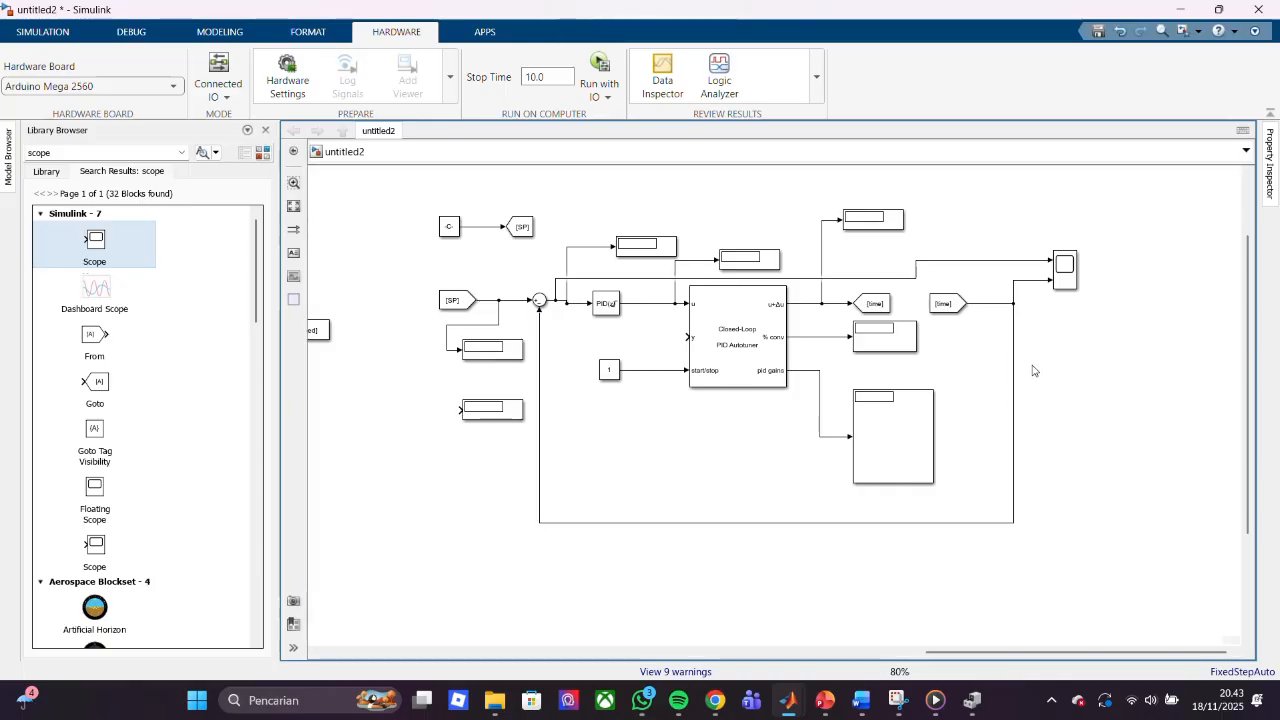
pyautogui.click(1013, 363)
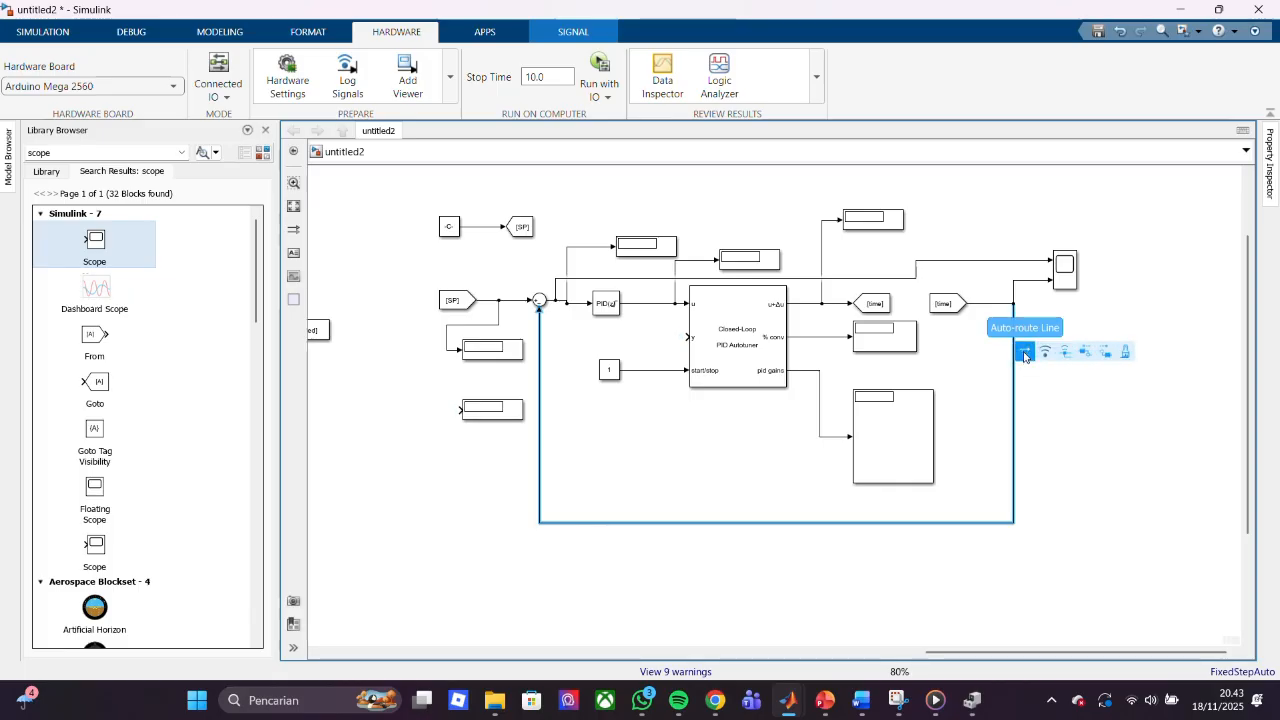
pyautogui.click(1024, 356)
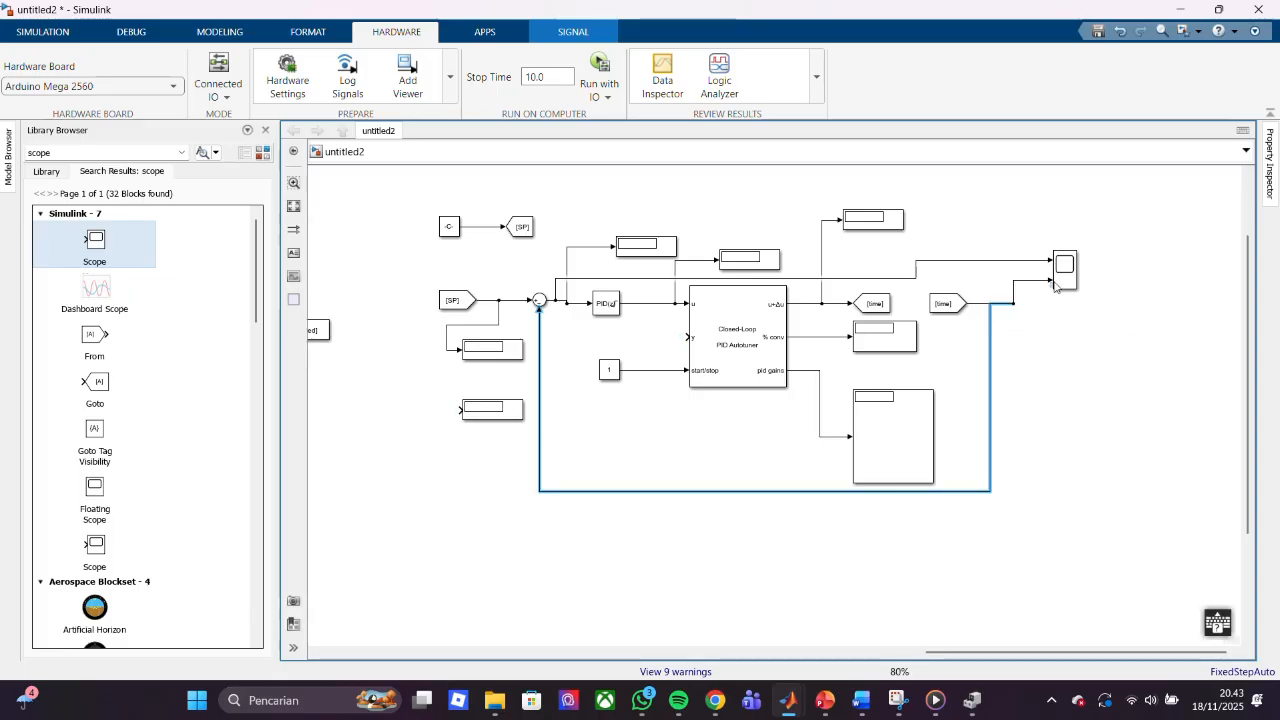
pyautogui.moveTo(987, 302); pyautogui.dragTo(995, 481)
pyautogui.click(1017, 349)
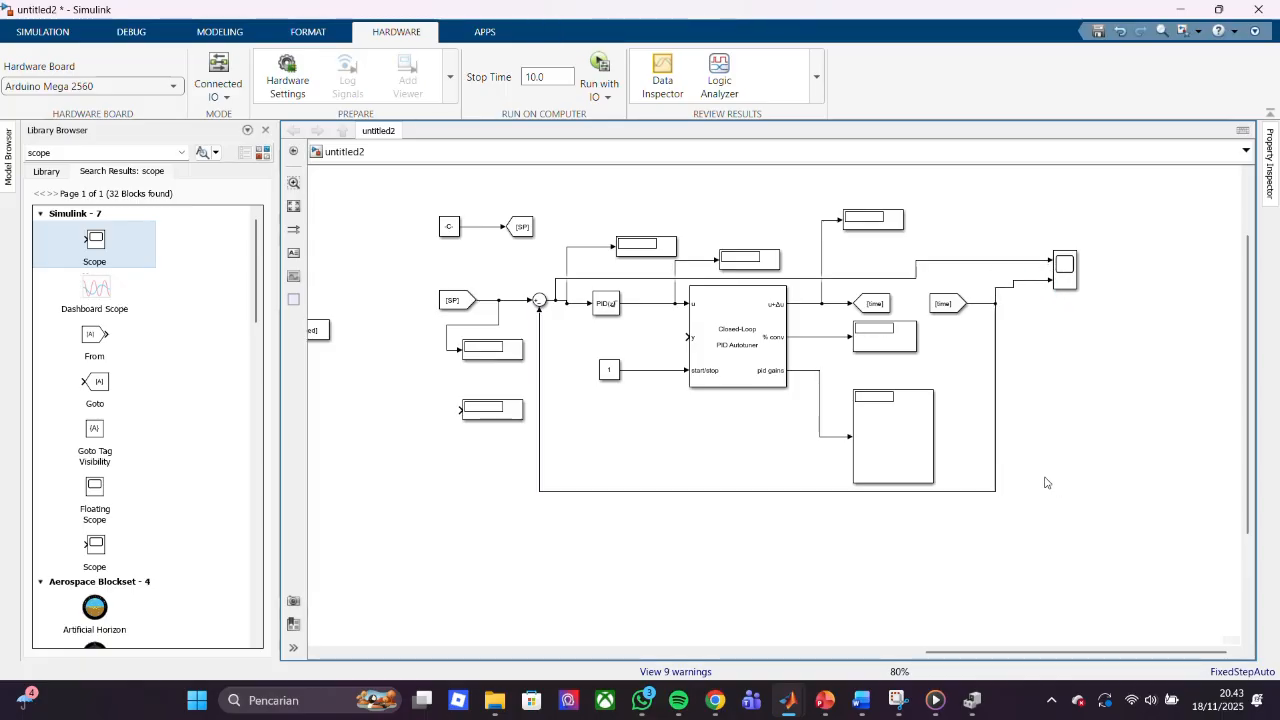
# - Undo the feedback line to the Sum block, its rerouting and the Scope resizing
pyautogui.hotkey('ctrl', 'z')
pyautogui.hotkey('ctrl', 'z')
pyautogui.hotkey('ctrl', 'z')
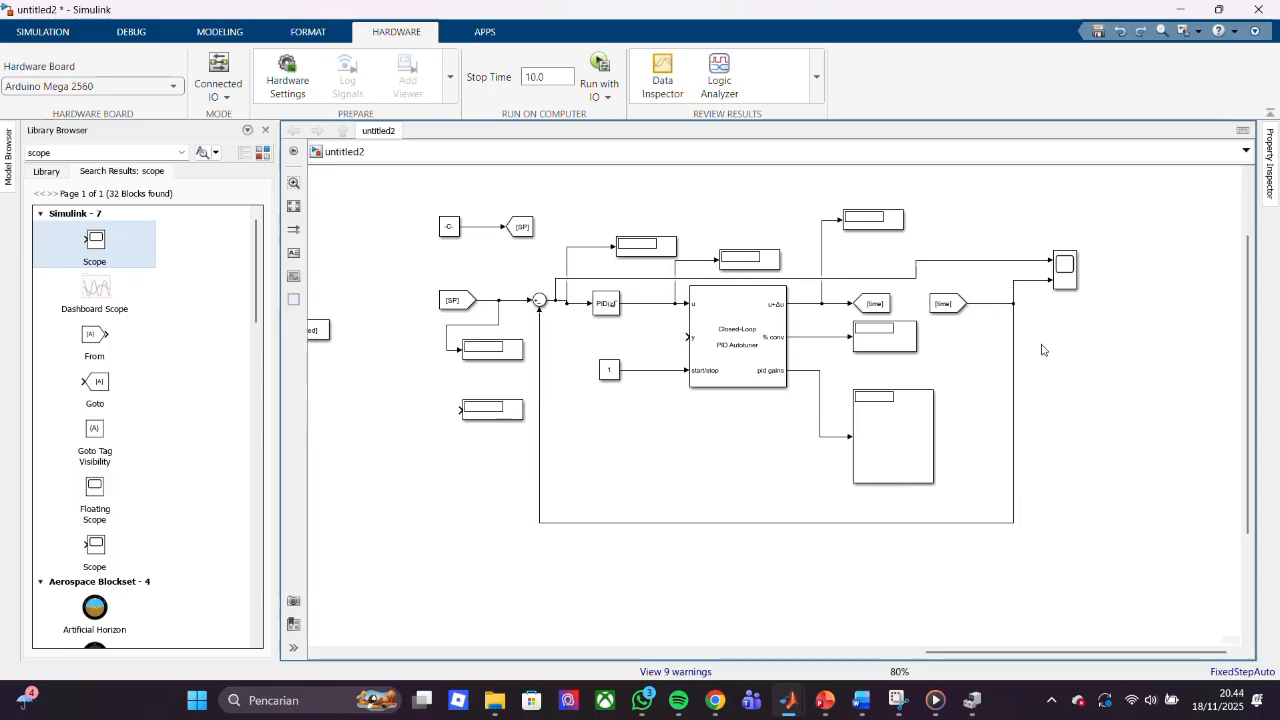
pyautogui.hotkey('ctrl', 'z')
pyautogui.hotkey('ctrl', 'z')
pyautogui.hotkey('ctrl', 'z')
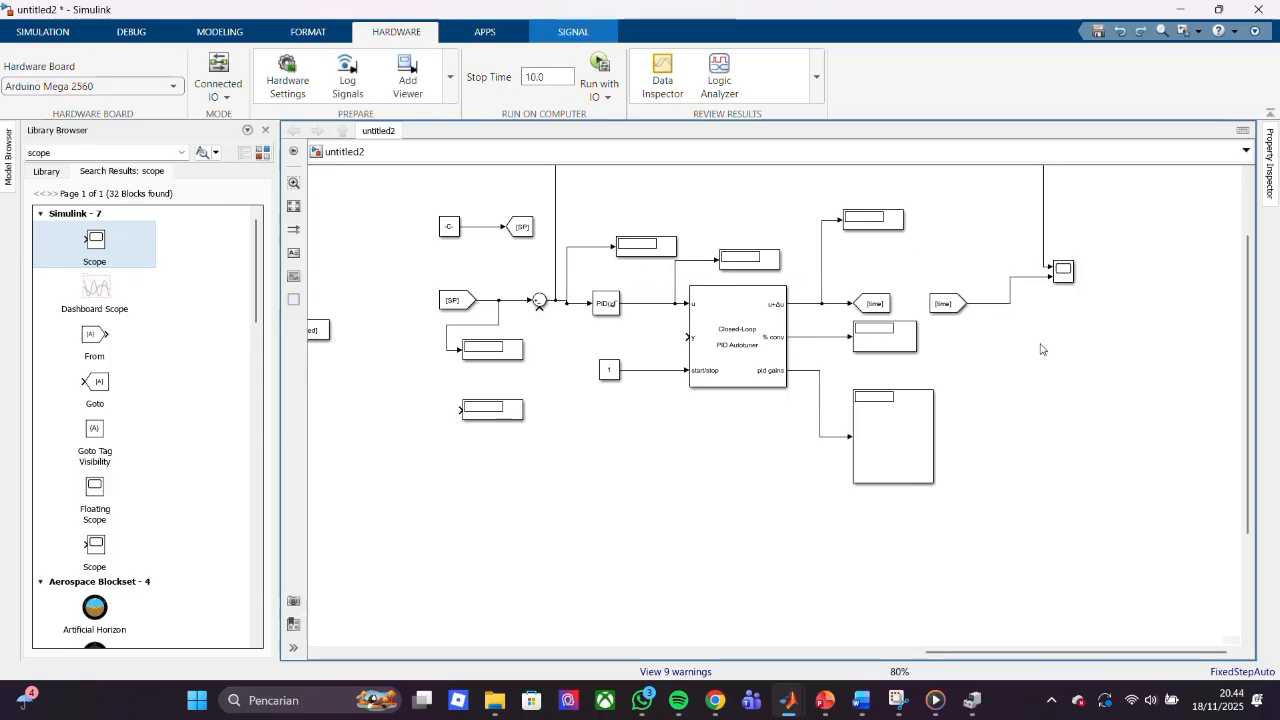
pyautogui.click(1040, 349)
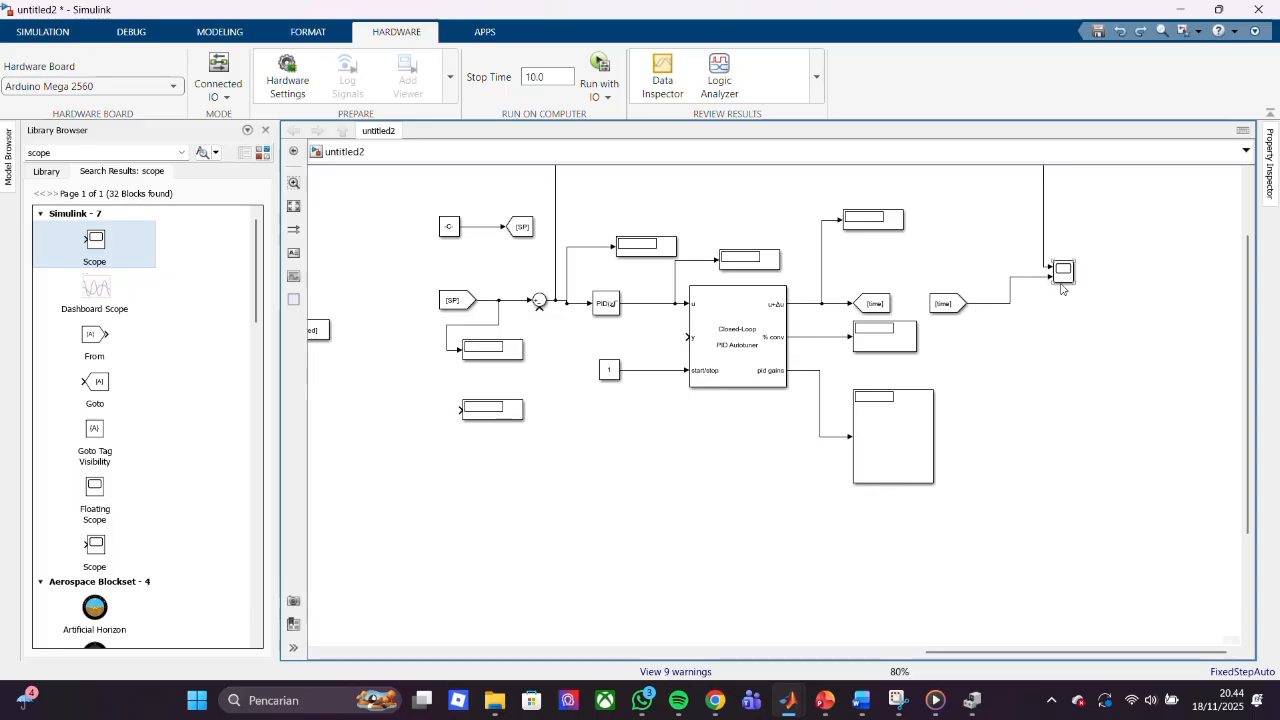
# - Enlarge the Scope block and move the Display above the autotuner's Goto block down closer to it
pyautogui.click(1074, 284)
pyautogui.click(1076, 274)
pyautogui.moveTo(1077, 285); pyautogui.dragTo(1068, 313)
pyautogui.moveTo(842, 277); pyautogui.dragTo(847, 168)
pyautogui.click(862, 318)
pyautogui.moveTo(860, 318); pyautogui.dragTo(860, 325)
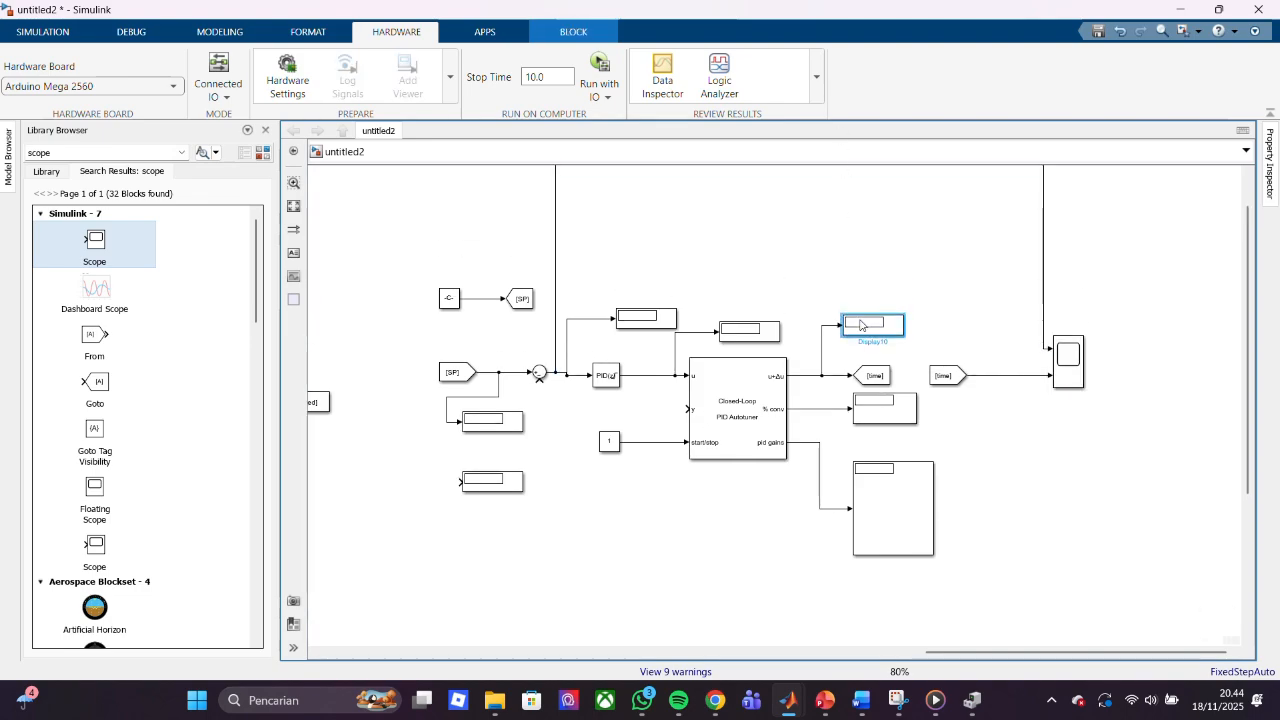
# - Draw a feedback line from the Sum block's second input beneath the autotuner up to the Scope, and shift the Scope away from the [time] block
pyautogui.moveTo(539, 380)
pyautogui.mouseDown()
pyautogui.moveTo(586, 508)
pyautogui.moveTo(837, 577)
pyautogui.moveTo(1043, 443)
pyautogui.moveTo(1041, 393)
pyautogui.moveTo(1012, 376)
pyautogui.moveTo(1107, 381)
pyautogui.mouseUp()
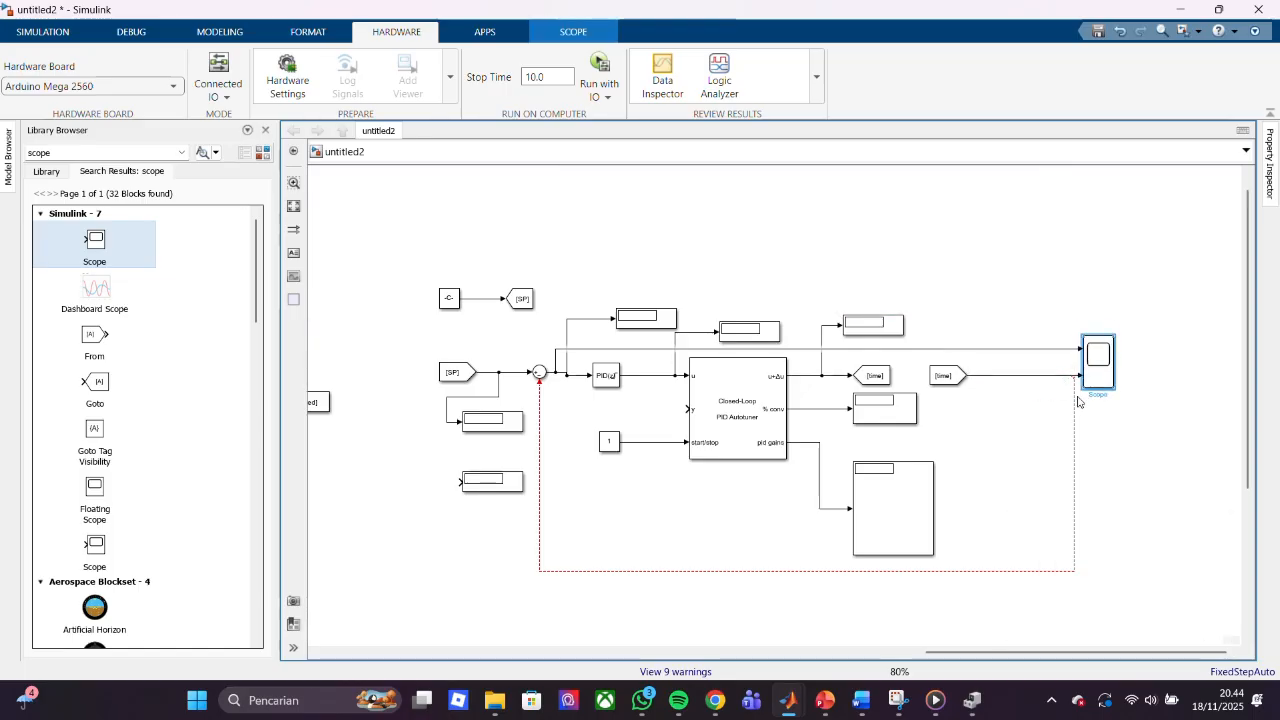
pyautogui.click(1073, 404)
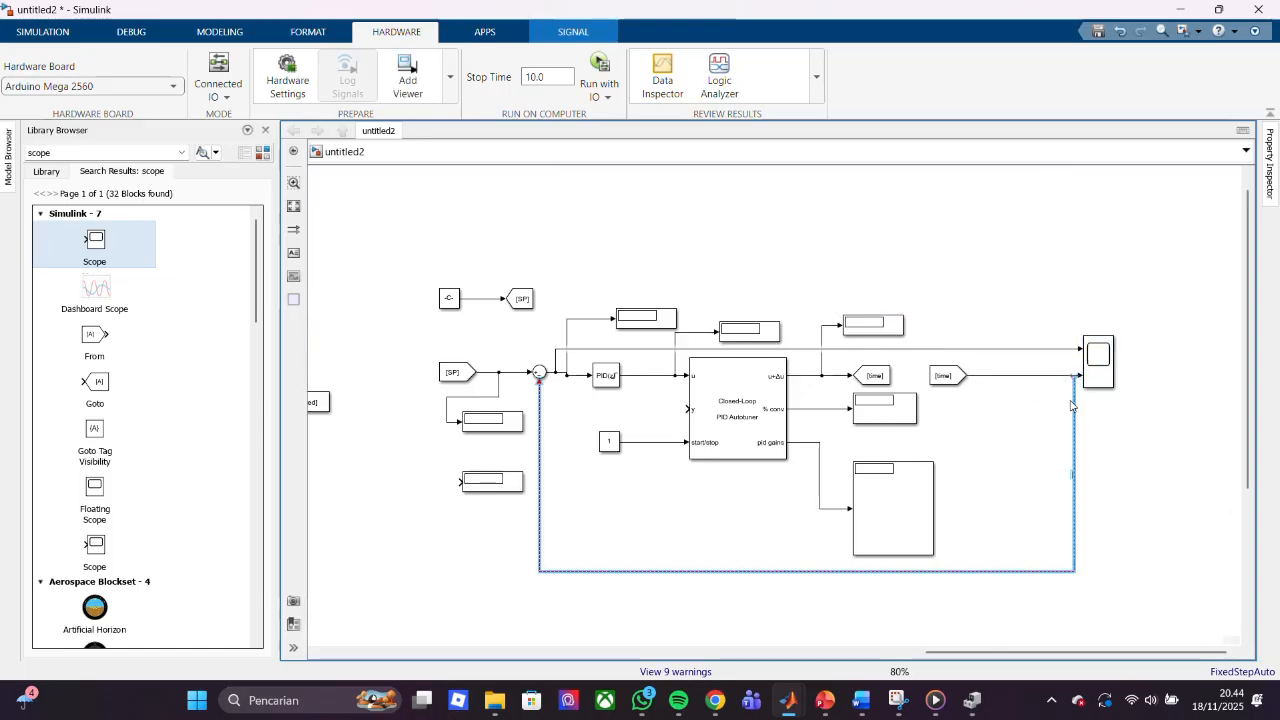
pyautogui.click(1069, 475)
pyautogui.rightClick(1075, 462)
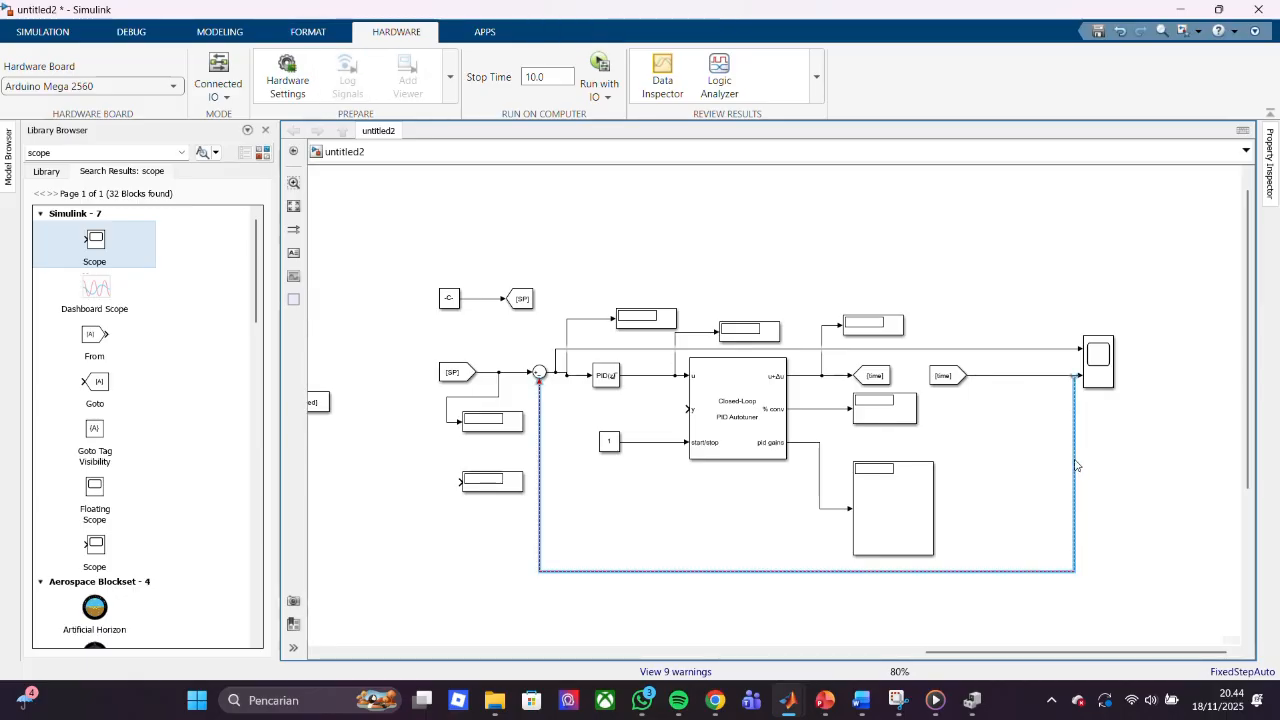
pyautogui.click(1126, 511)
pyautogui.click(1074, 470)
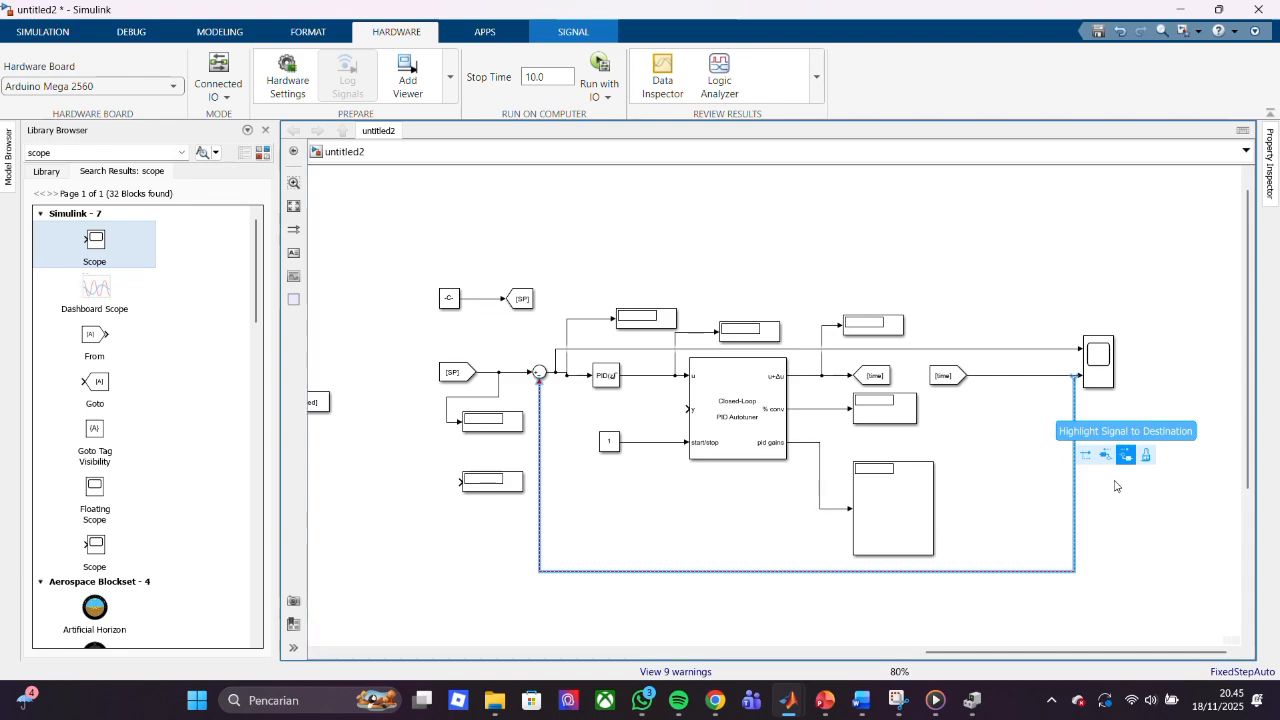
pyautogui.click(1116, 486)
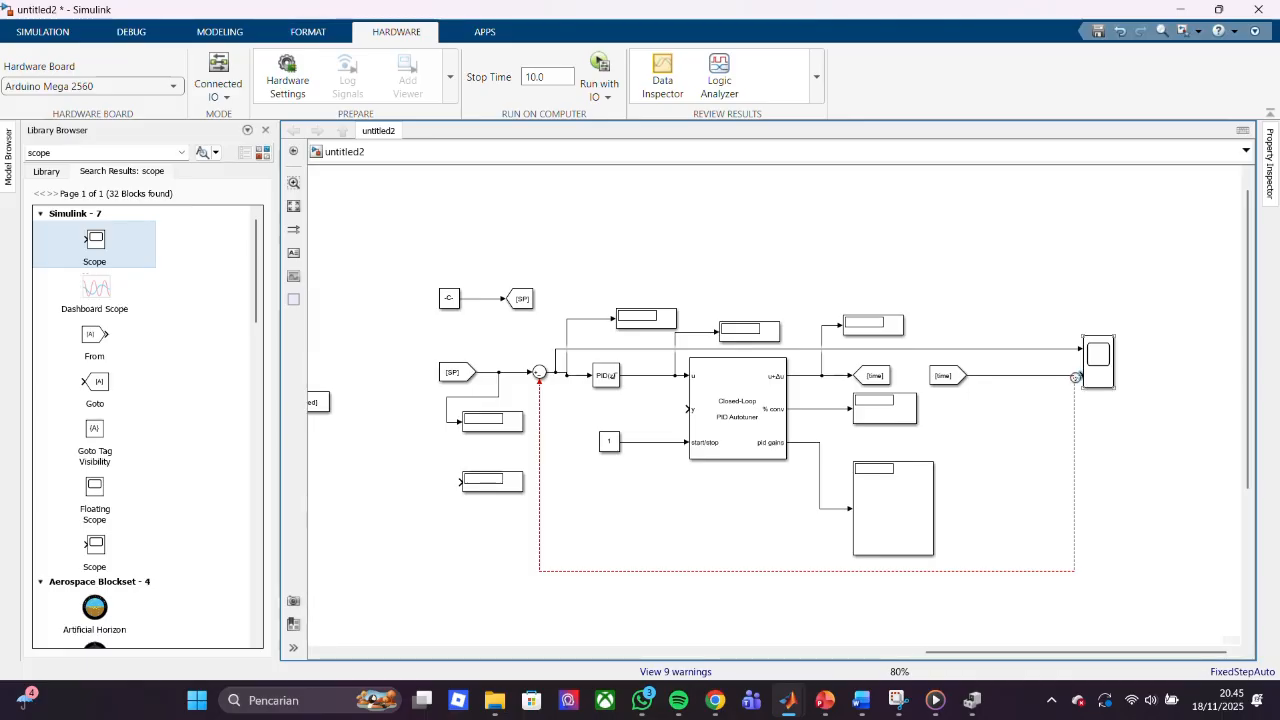
# - Disconnect the [time] From line from the Scope, lower the From block, and pull the feedback line's loose end away from the Scope
pyautogui.moveTo(1076, 377); pyautogui.dragTo(1002, 375)
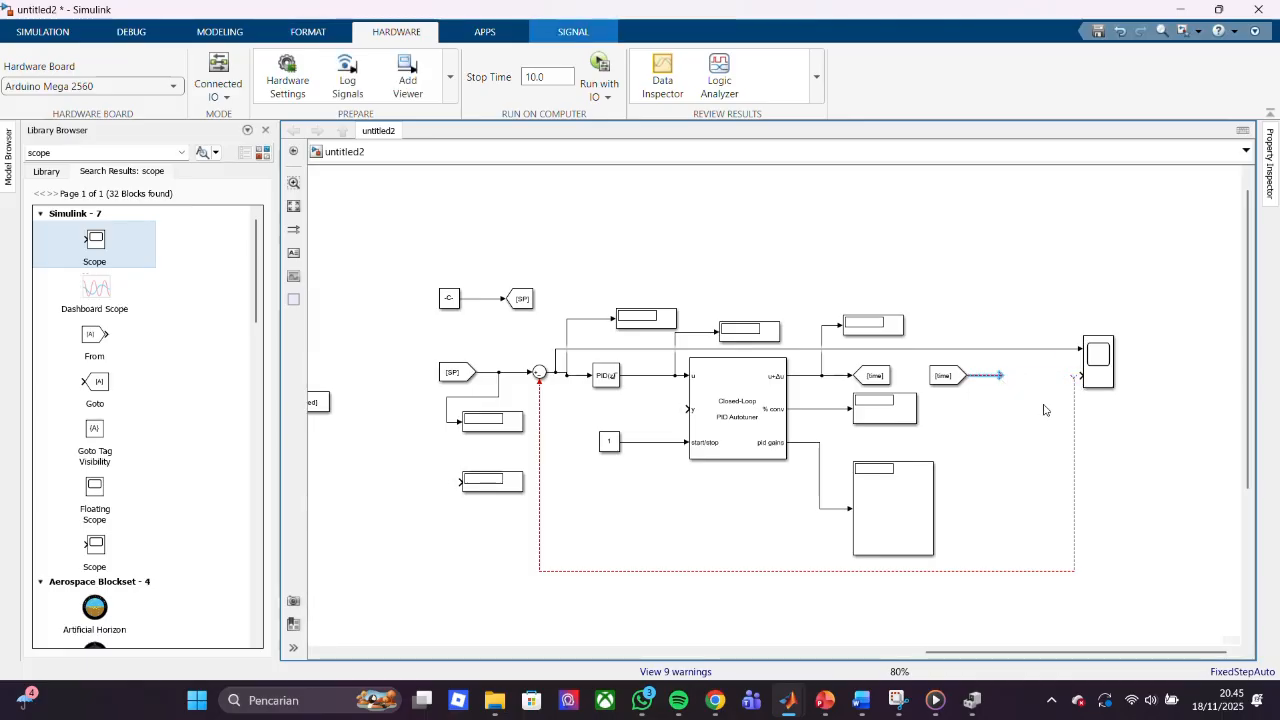
pyautogui.click(1044, 410)
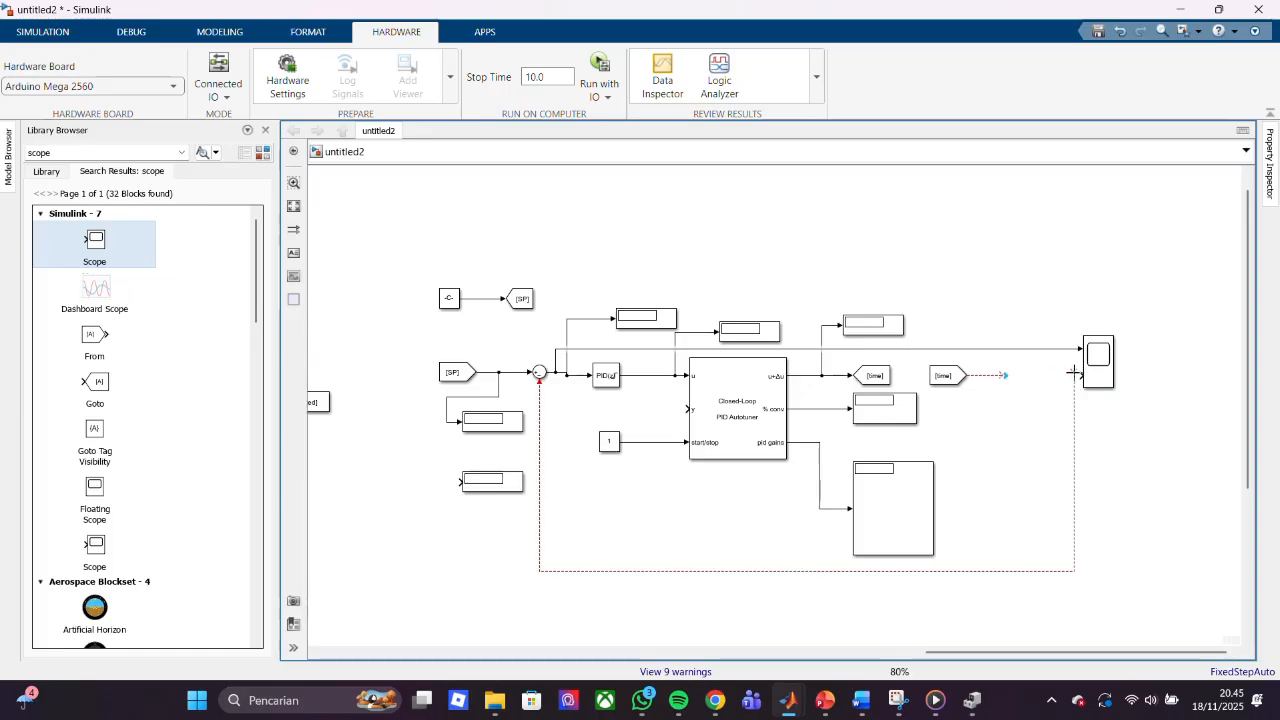
pyautogui.moveTo(1074, 374)
pyautogui.mouseDown()
pyautogui.moveTo(988, 376)
pyautogui.moveTo(1027, 462)
pyautogui.mouseUp()
pyautogui.click(956, 381)
pyautogui.moveTo(956, 378); pyautogui.dragTo(963, 405)
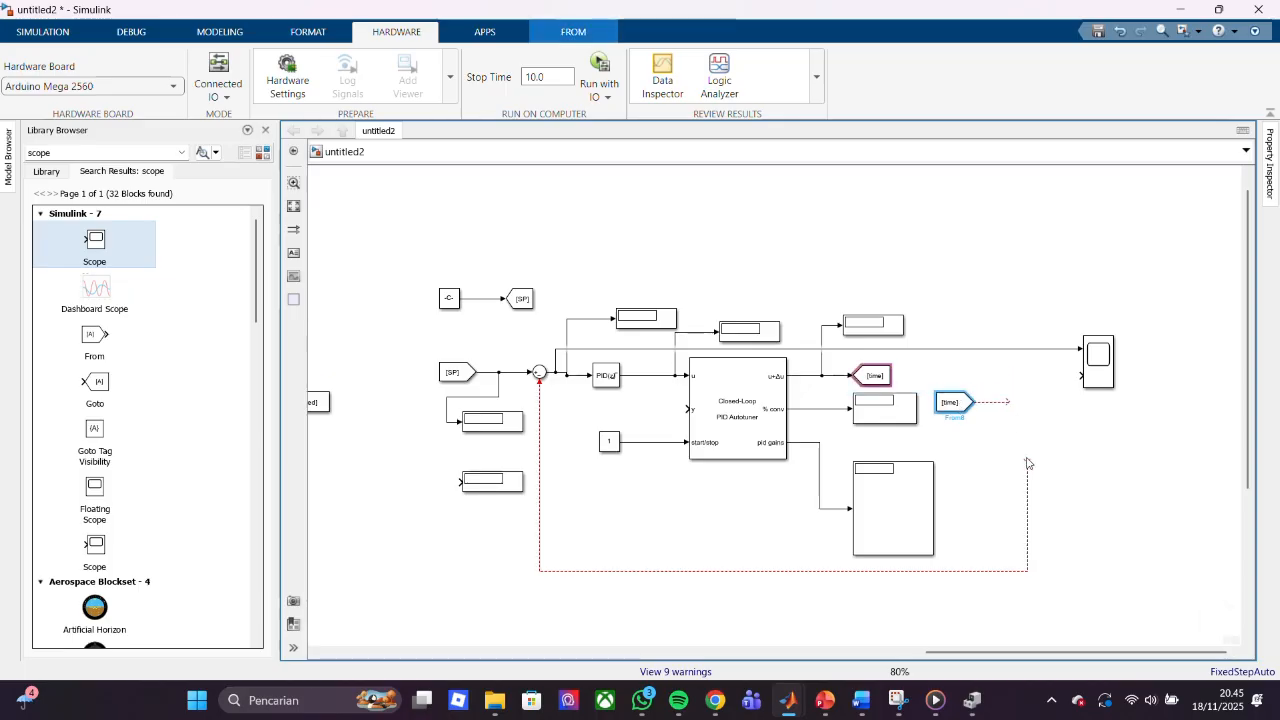
pyautogui.moveTo(1027, 461); pyautogui.dragTo(1020, 393)
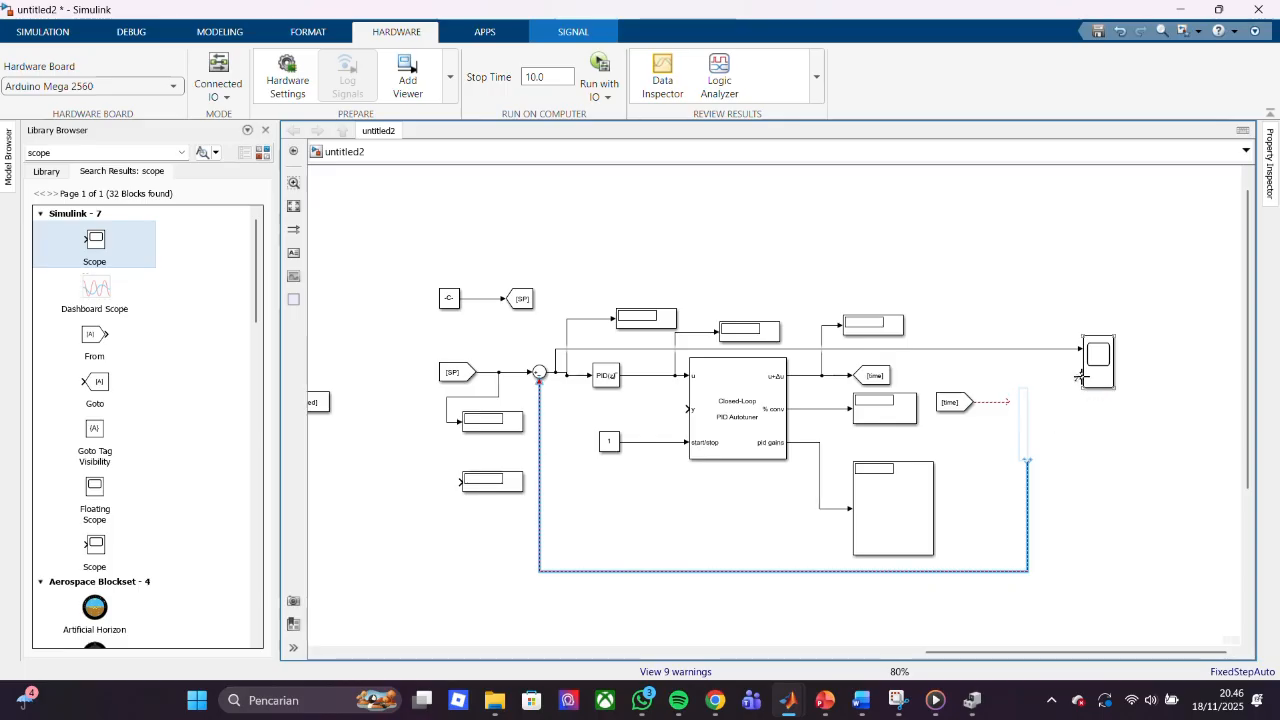
# - Connect the Scope's second input to the autotuner's u+Δu branch over the Display, and extend the loose feedback line up past that wire
pyautogui.moveTo(1080, 376); pyautogui.dragTo(903, 289)
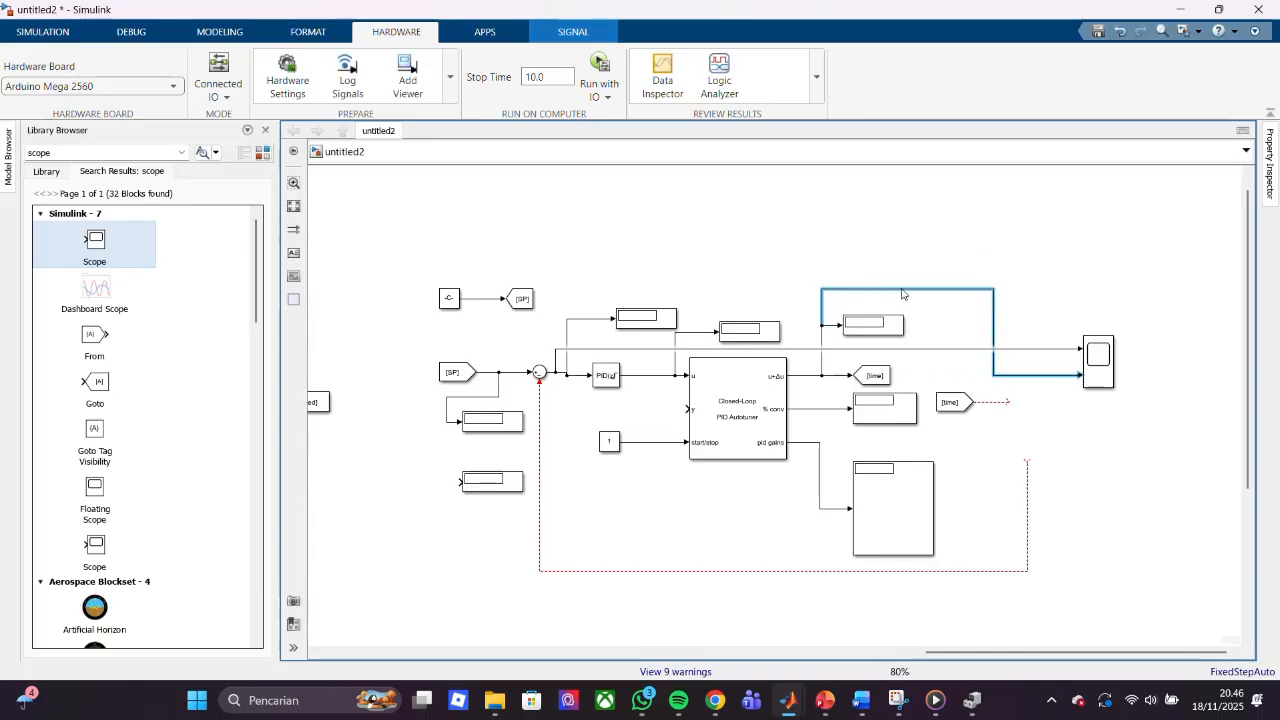
pyautogui.click(1062, 440)
pyautogui.moveTo(1027, 460); pyautogui.dragTo(1020, 366)
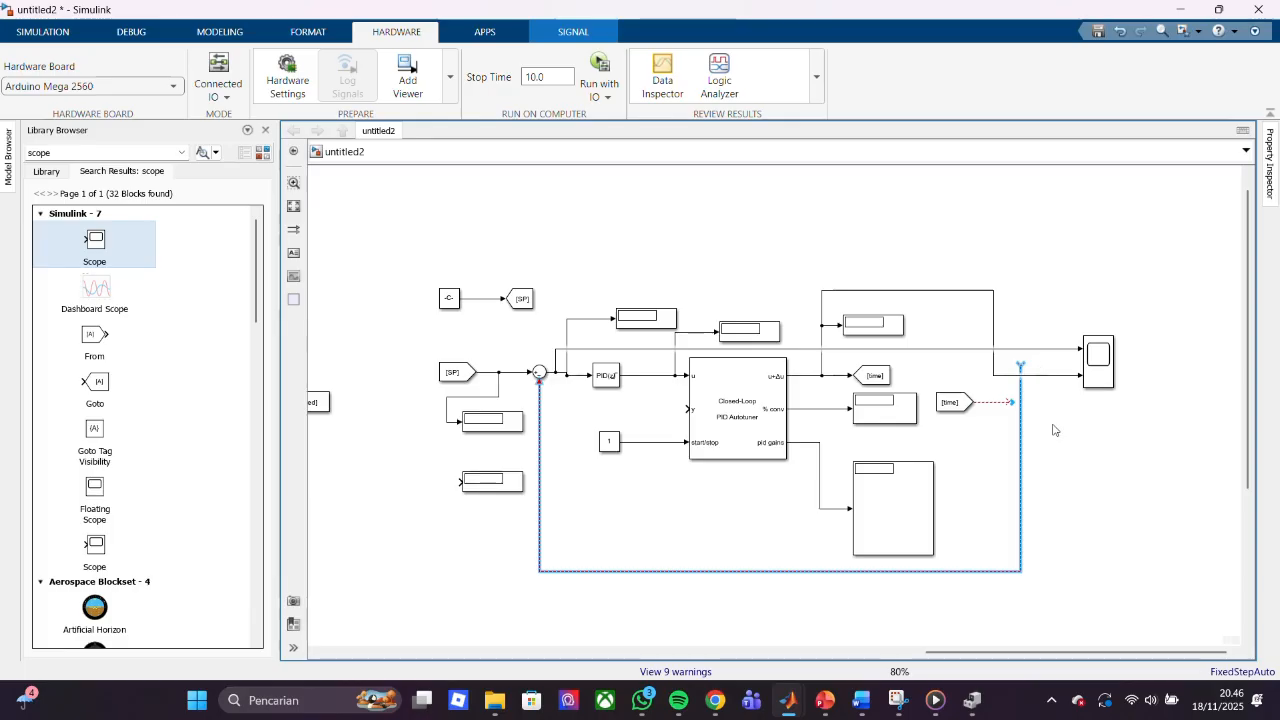
pyautogui.click(1012, 406)
# - Set the tag of the Goto block on the autotuner's u+Δu output to PID
pyautogui.click(953, 405)
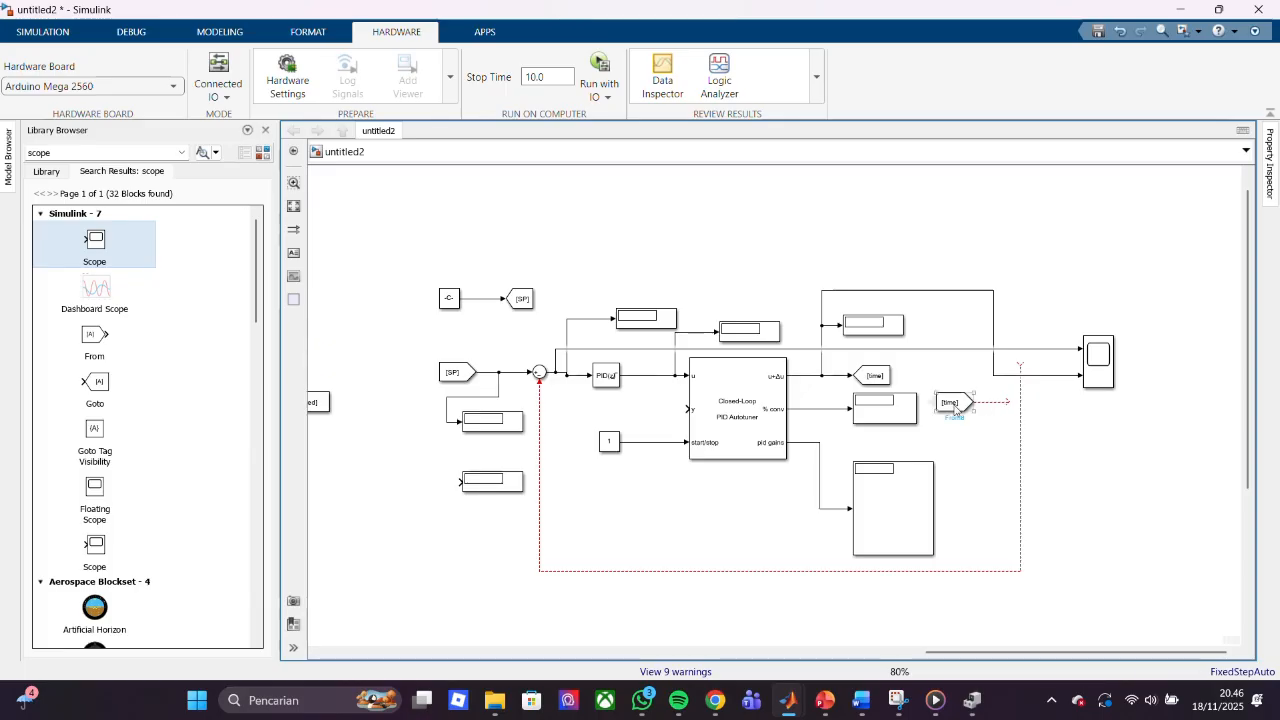
pyautogui.doubleClick(953, 404)
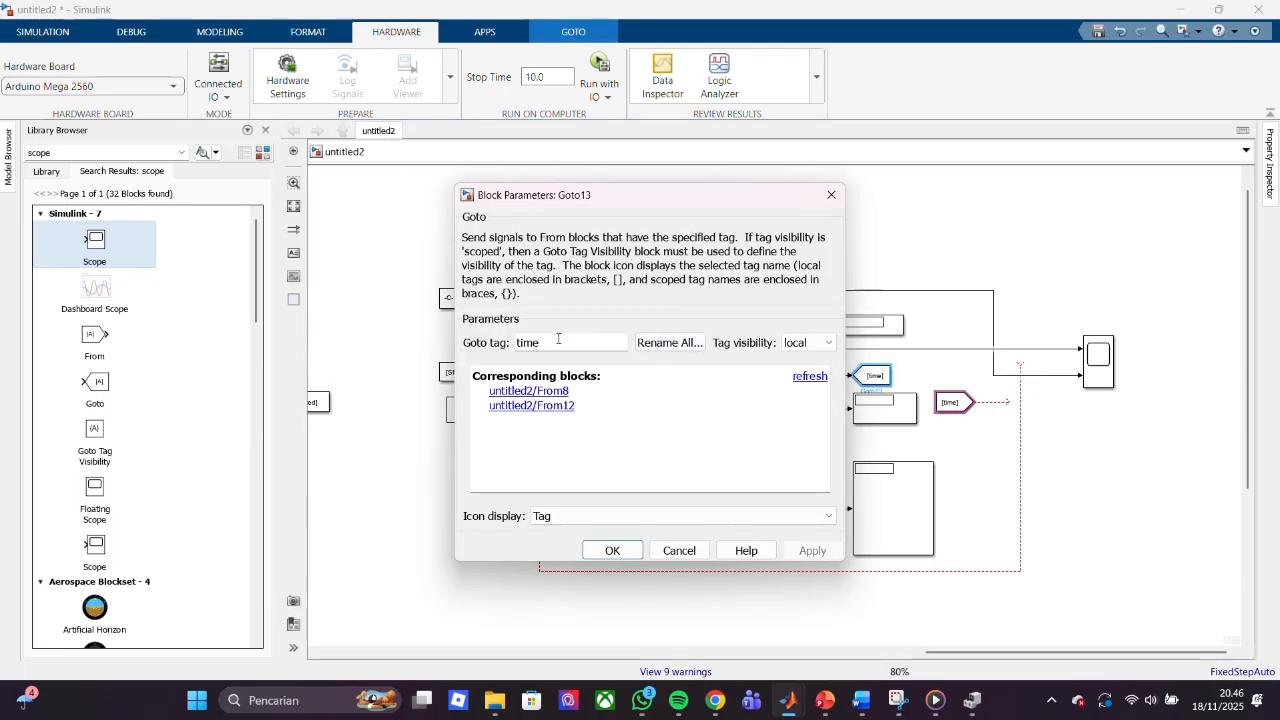
pyautogui.doubleClick(558, 339)
pyautogui.press('BackSpace')
pyautogui.write('PID')
pyautogui.press('Return')
# - Set the Goto tag of the [time] From block near the Scope to enc
pyautogui.doubleClick(953, 404)
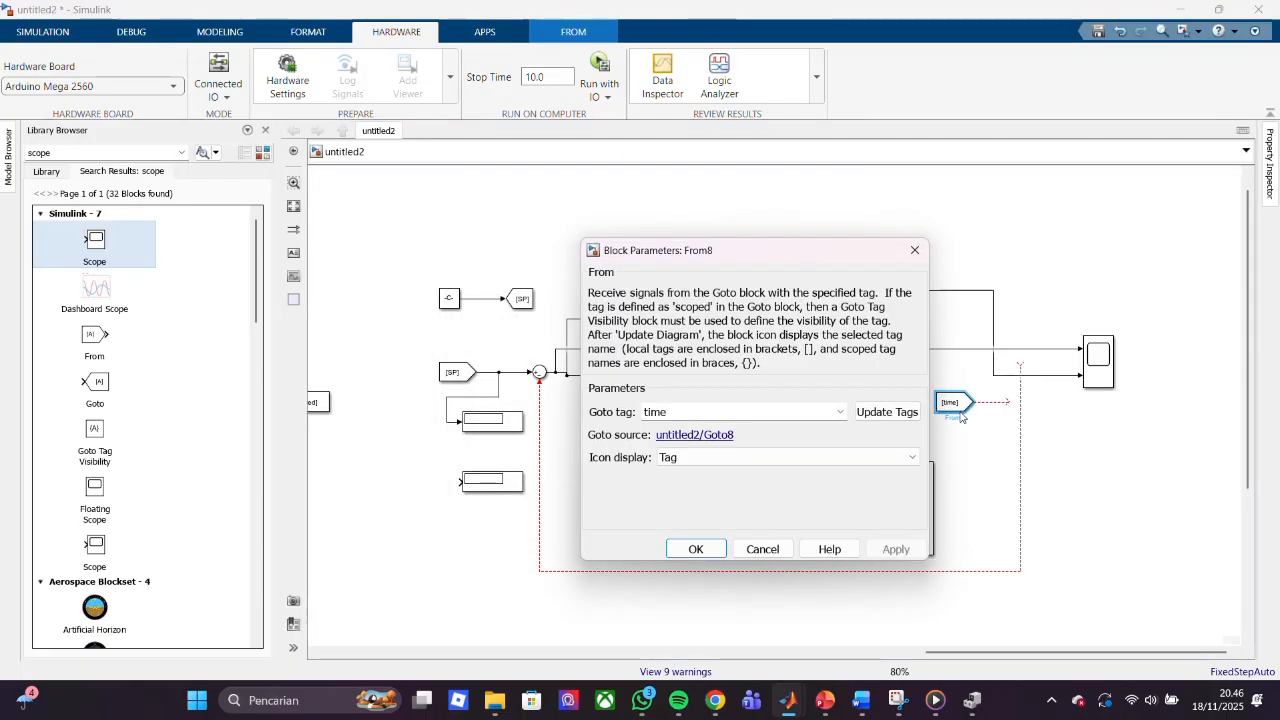
pyautogui.doubleClick(758, 413)
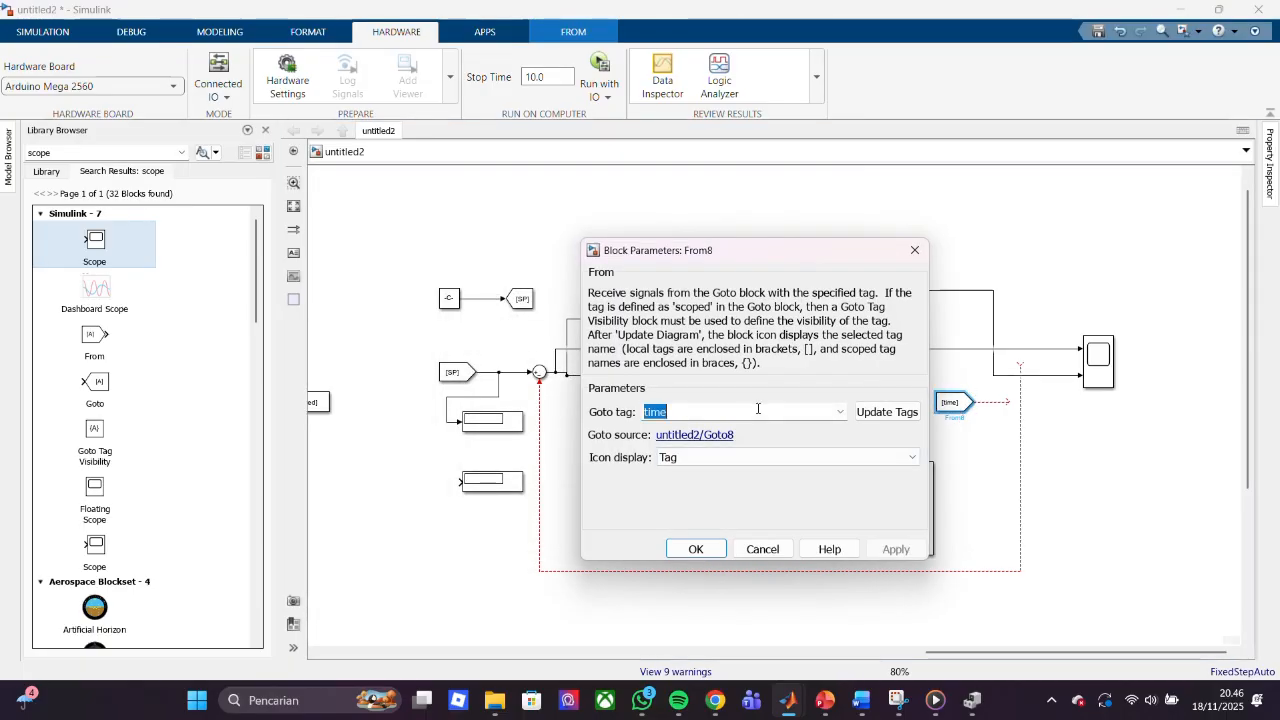
pyautogui.write('enc')
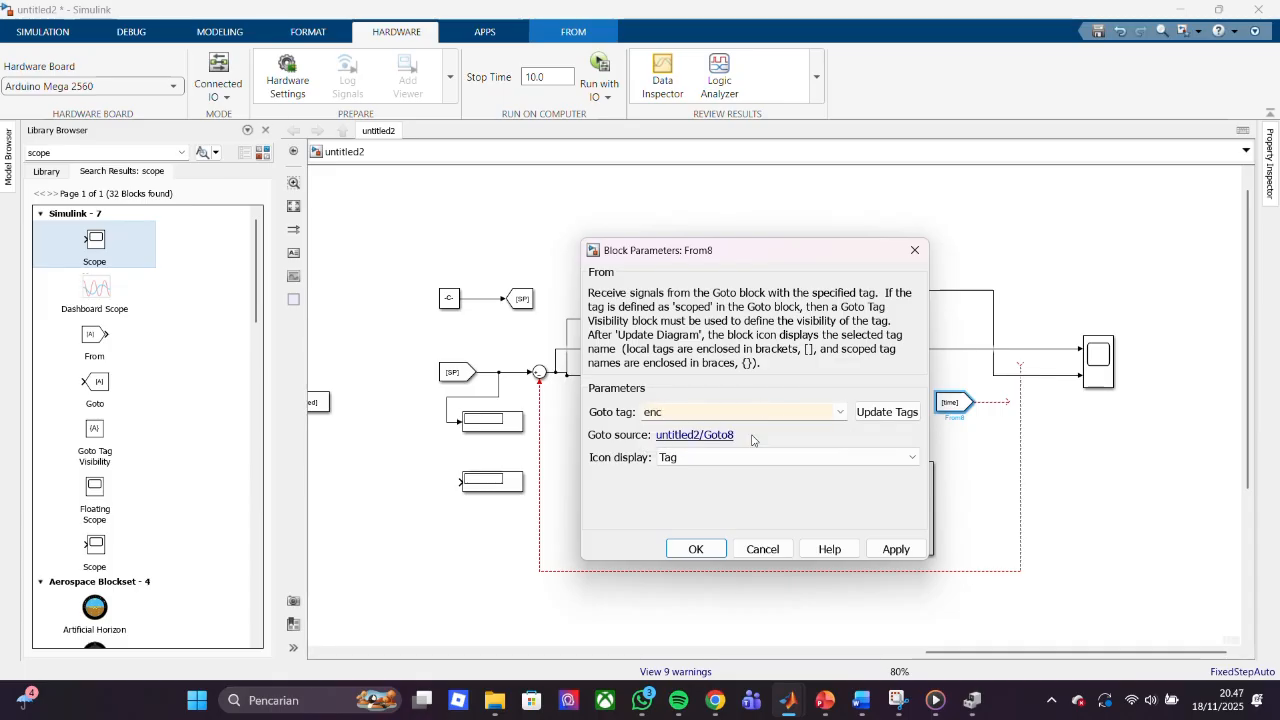
pyautogui.click(696, 549)
# - Try to flip the Sum block
pyautogui.click(540, 375)
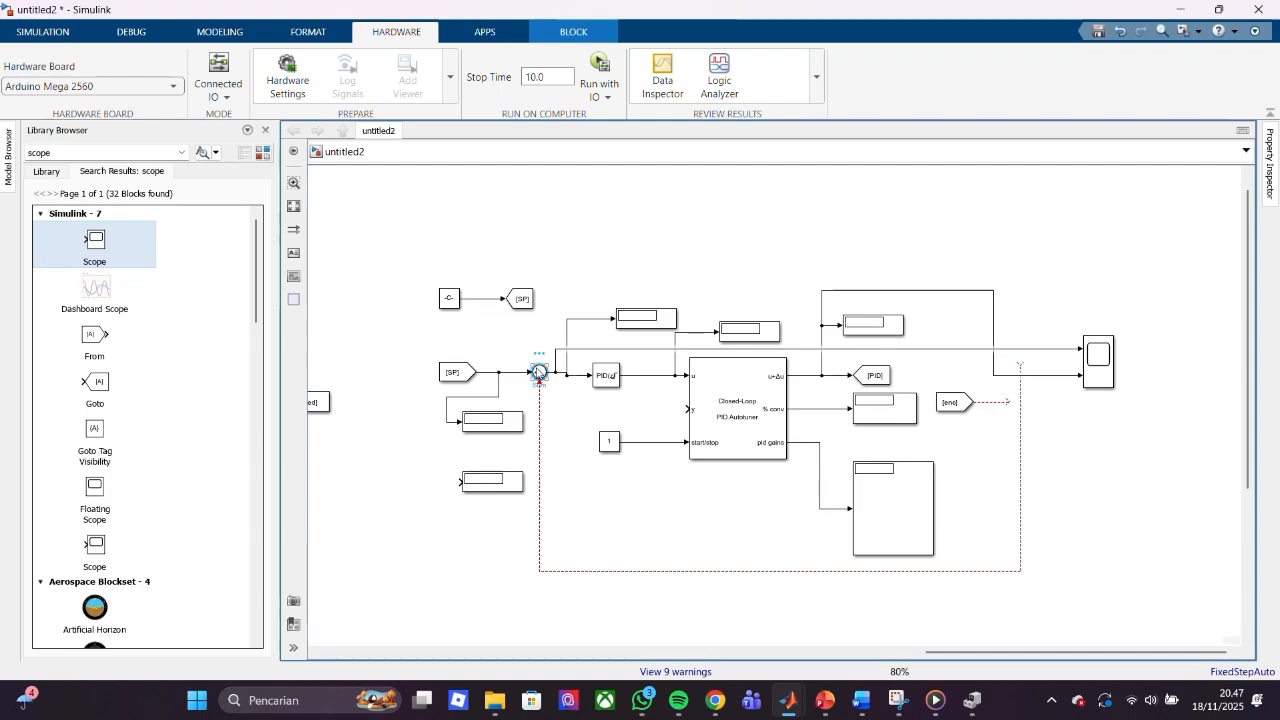
pyautogui.rightClick(539, 373)
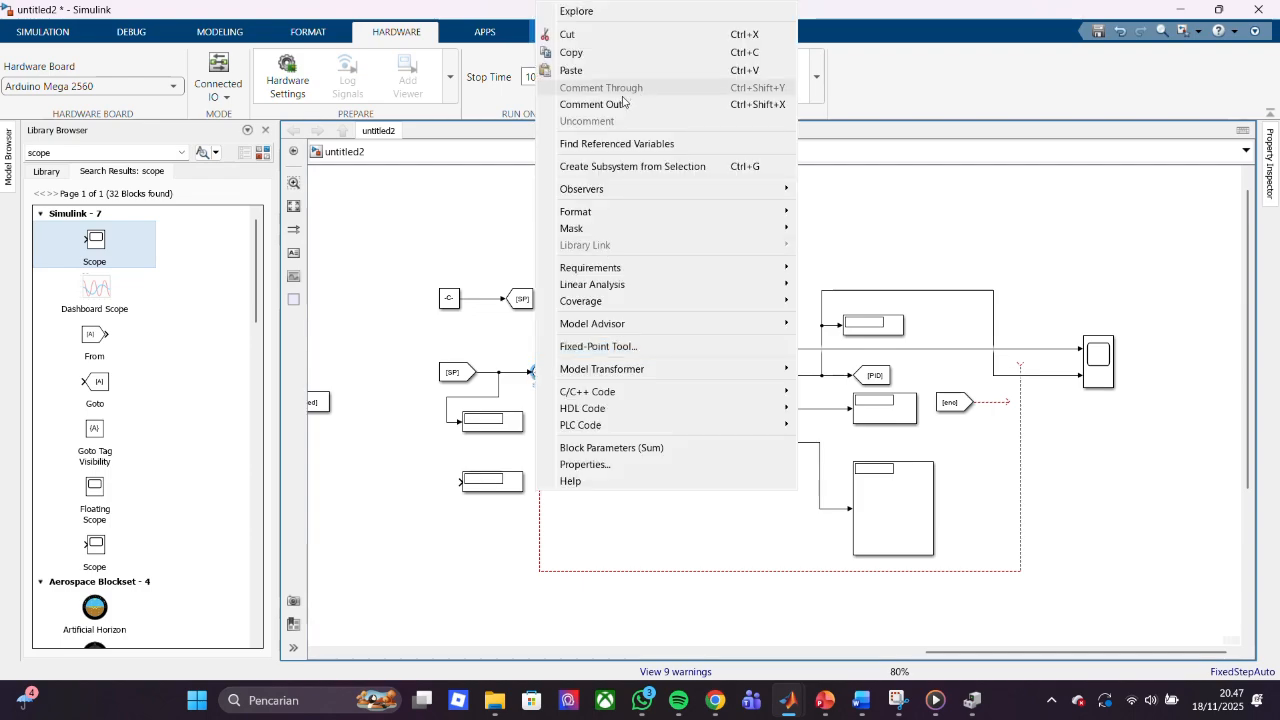
pyautogui.moveTo(604, 225)
pyautogui.moveTo(792, 213)
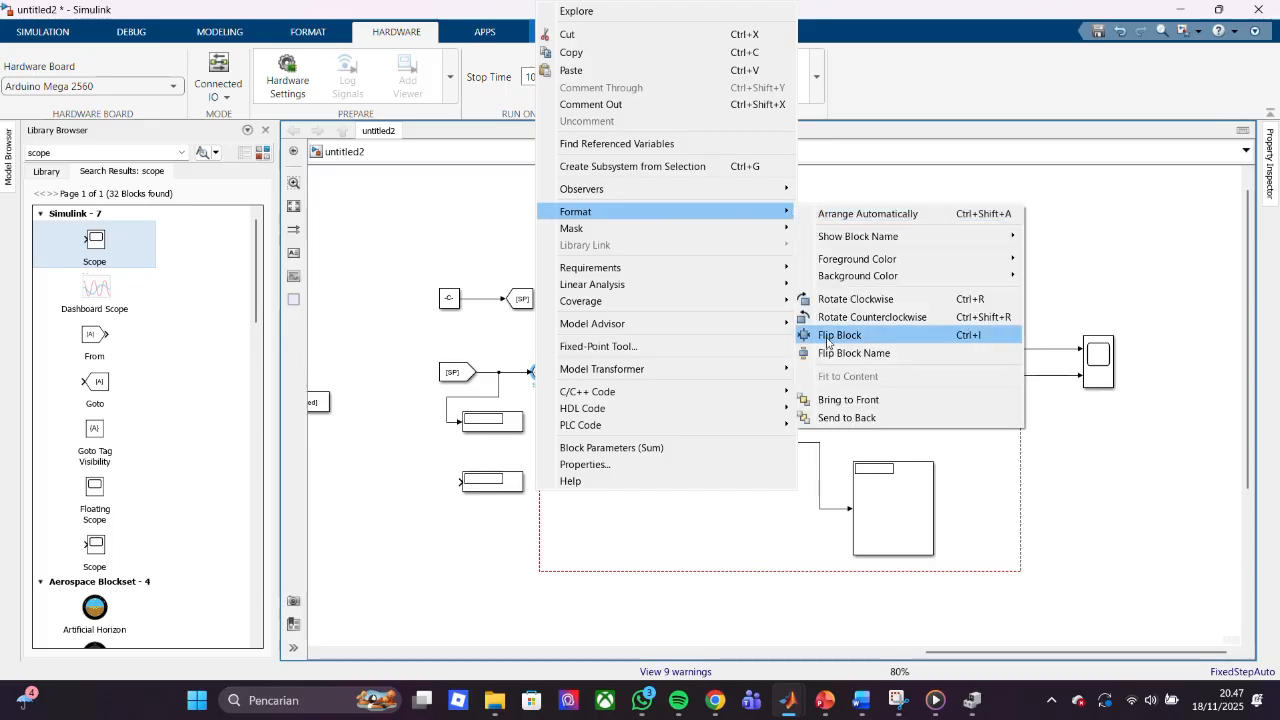
pyautogui.click(827, 338)
pyautogui.click(880, 226)
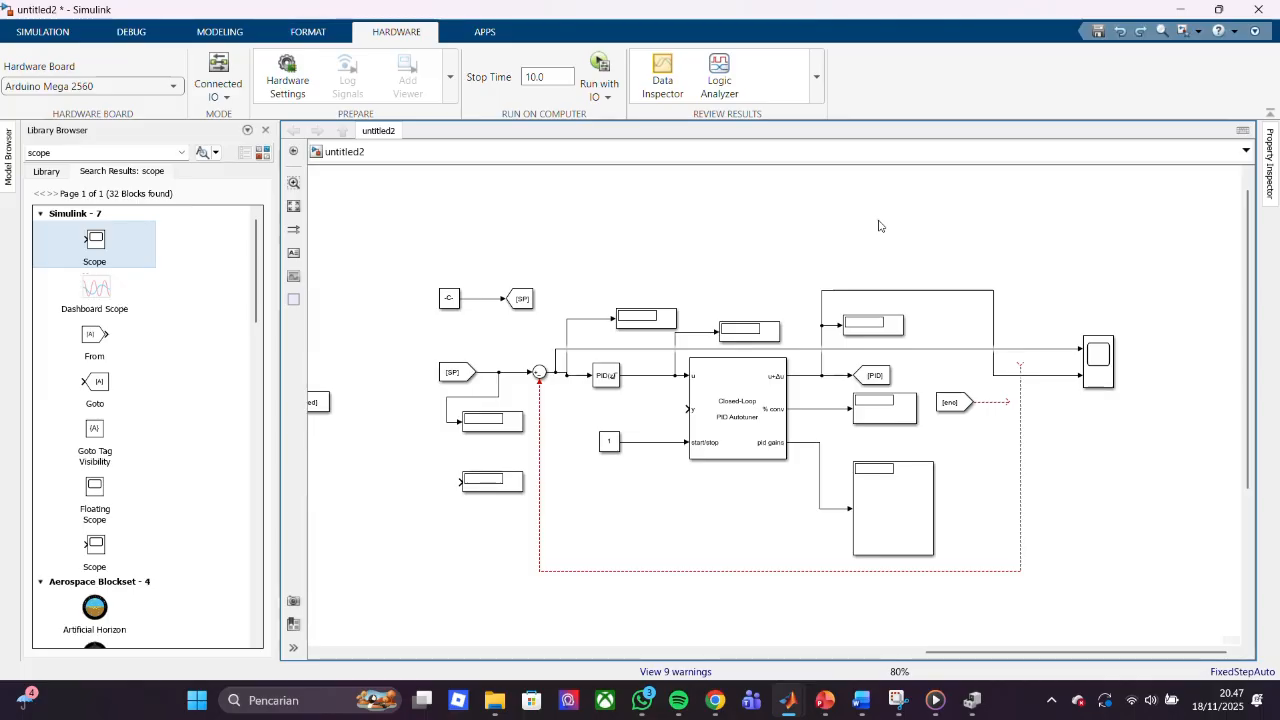
# - Check the parameters of the Goto block on the autotuner's u+Δu output and close them without changes
pyautogui.doubleClick(874, 375)
pyautogui.click(831, 194)
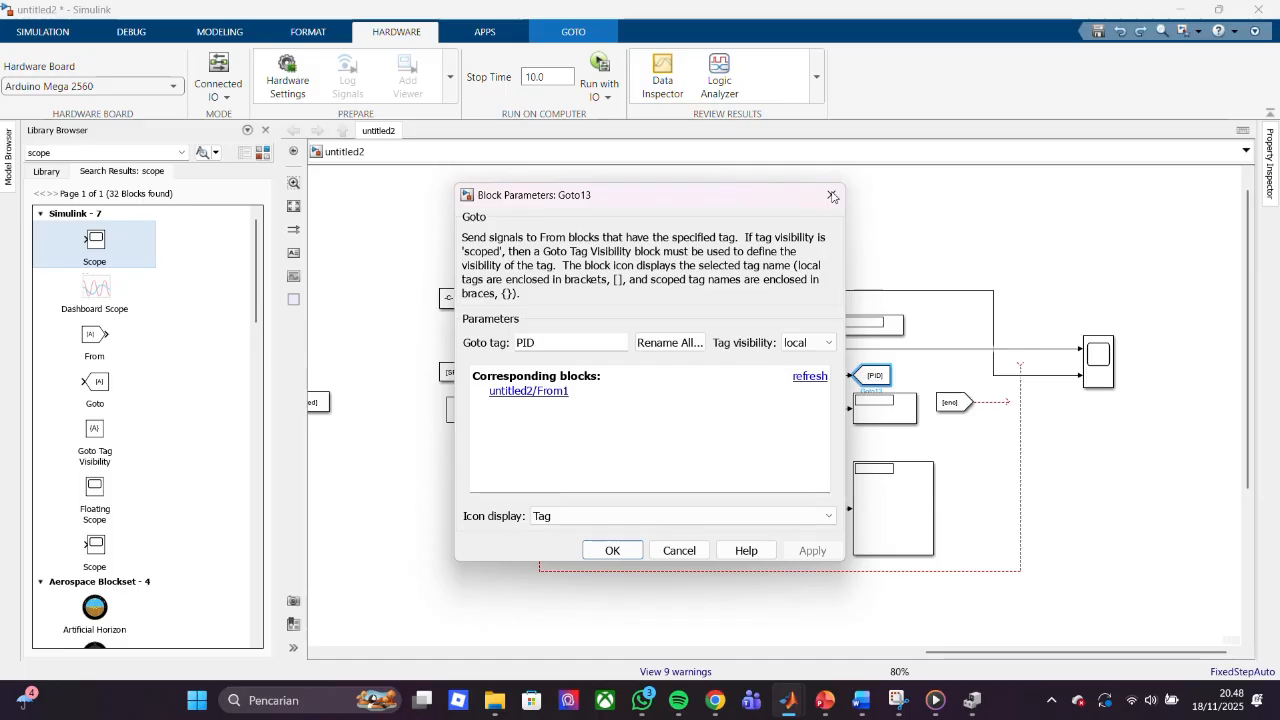
pyautogui.scroll(2, 622, 225)
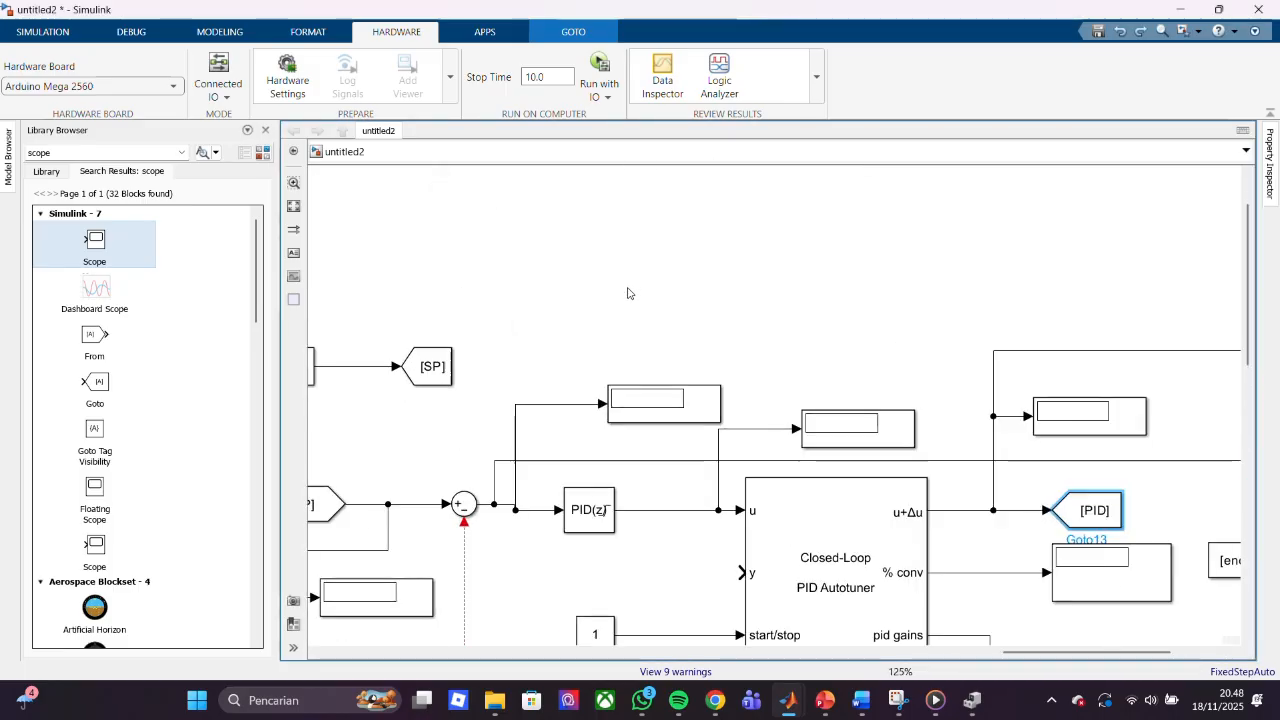
pyautogui.scroll(-4, 629, 289)
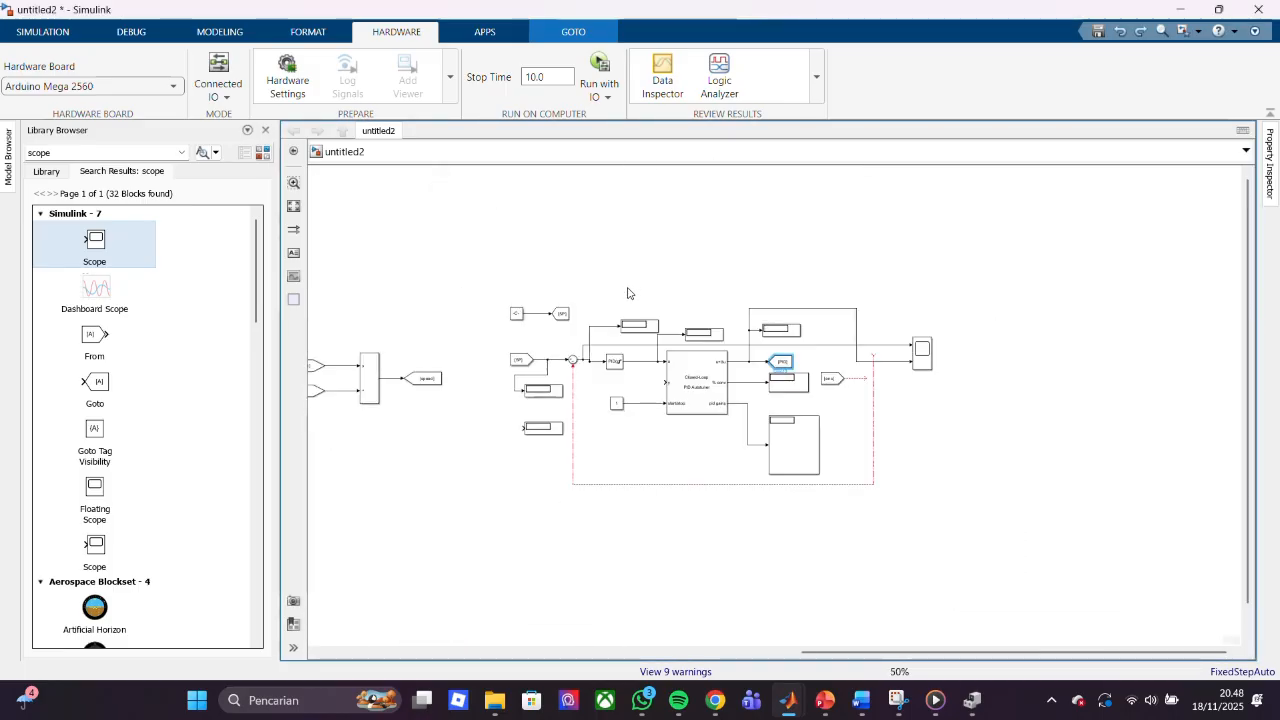
pyautogui.click(140, 32)
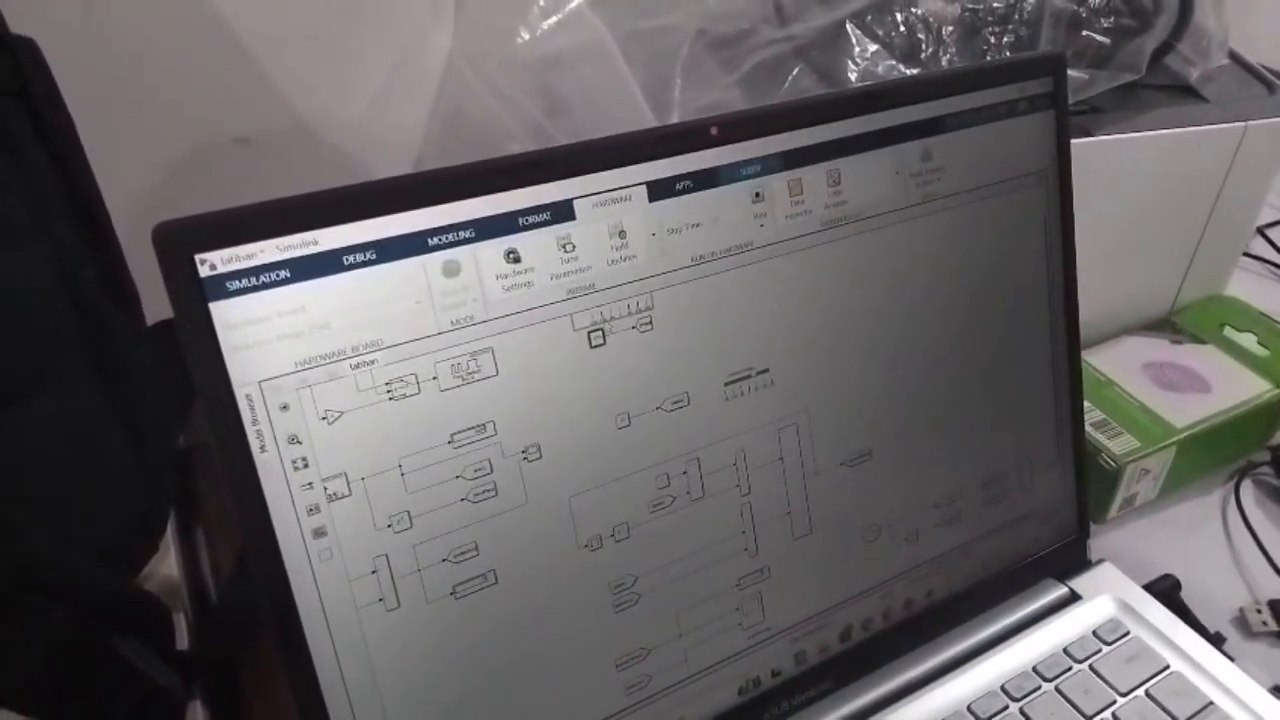
pyautogui.scroll(-2, 667, 331)
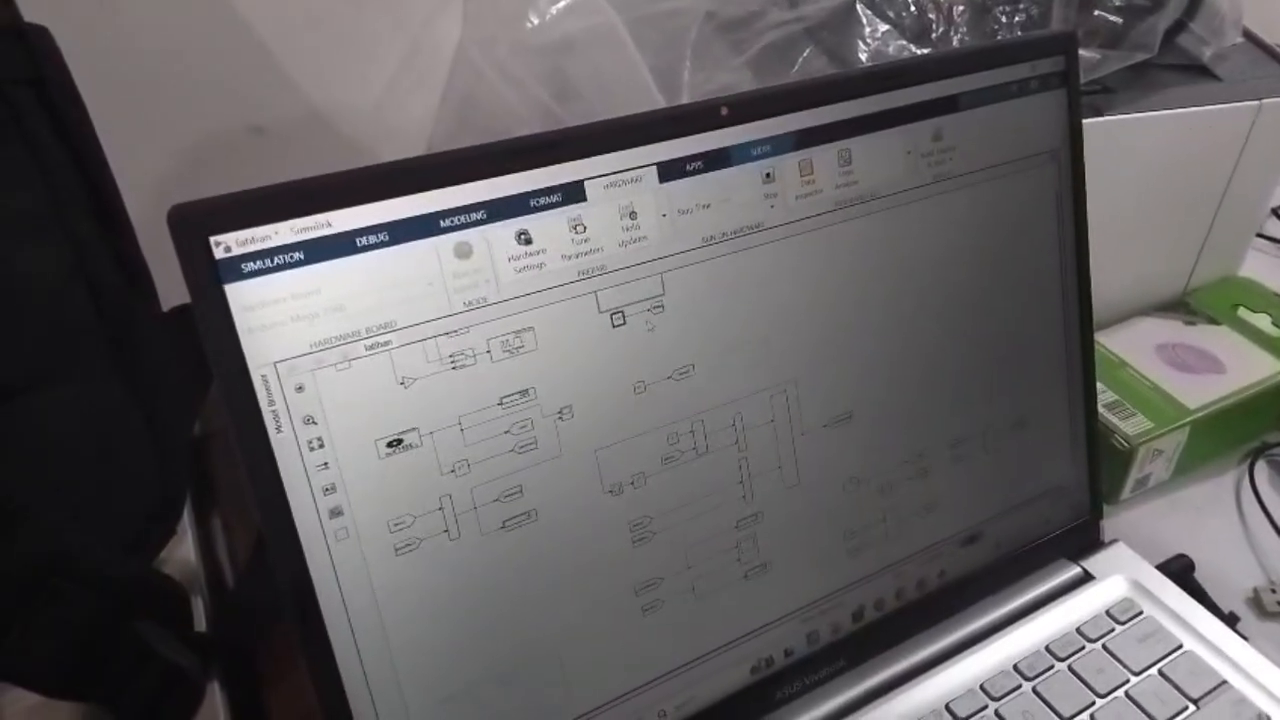
pyautogui.click(650, 328)
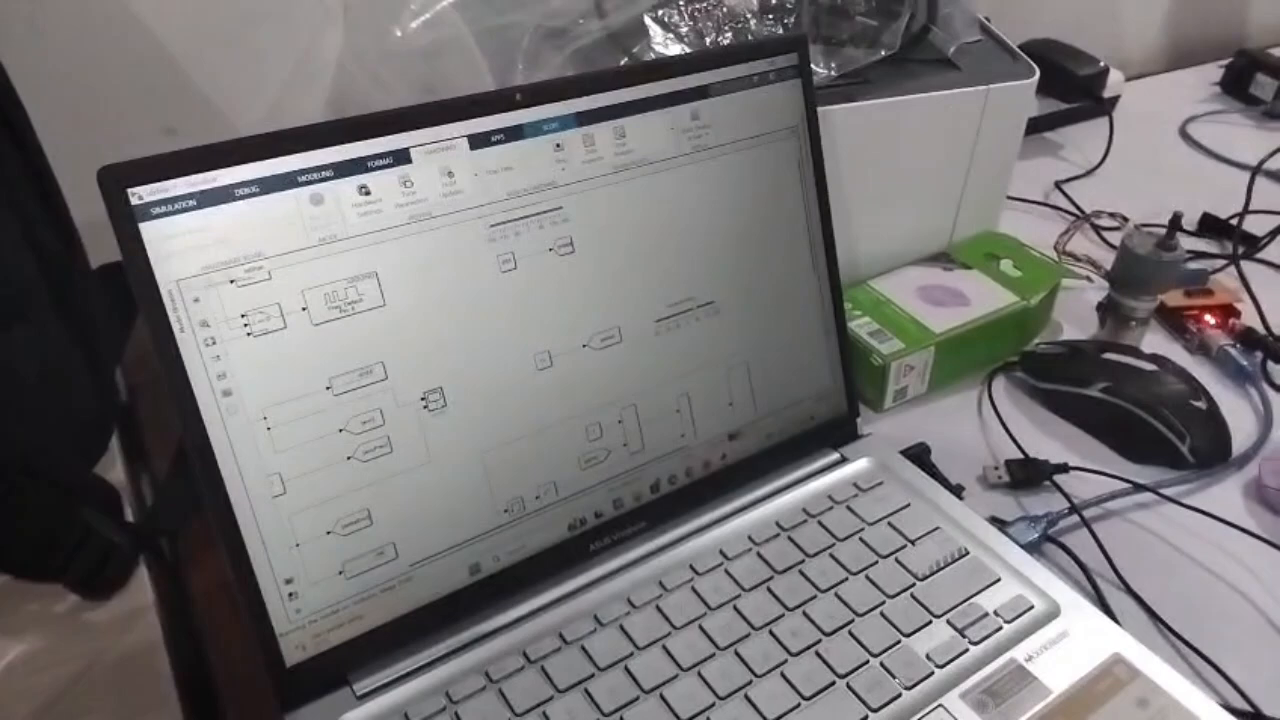
pyautogui.doubleClick(434, 400)
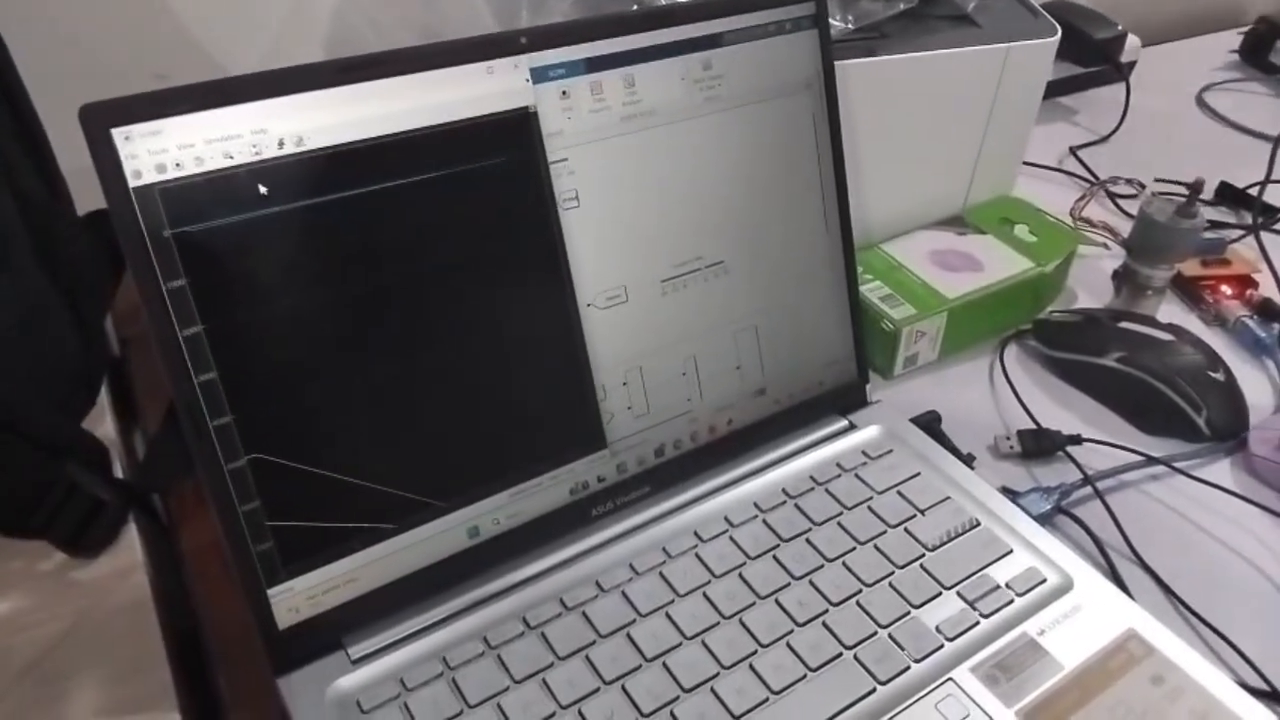
pyautogui.click(257, 150)
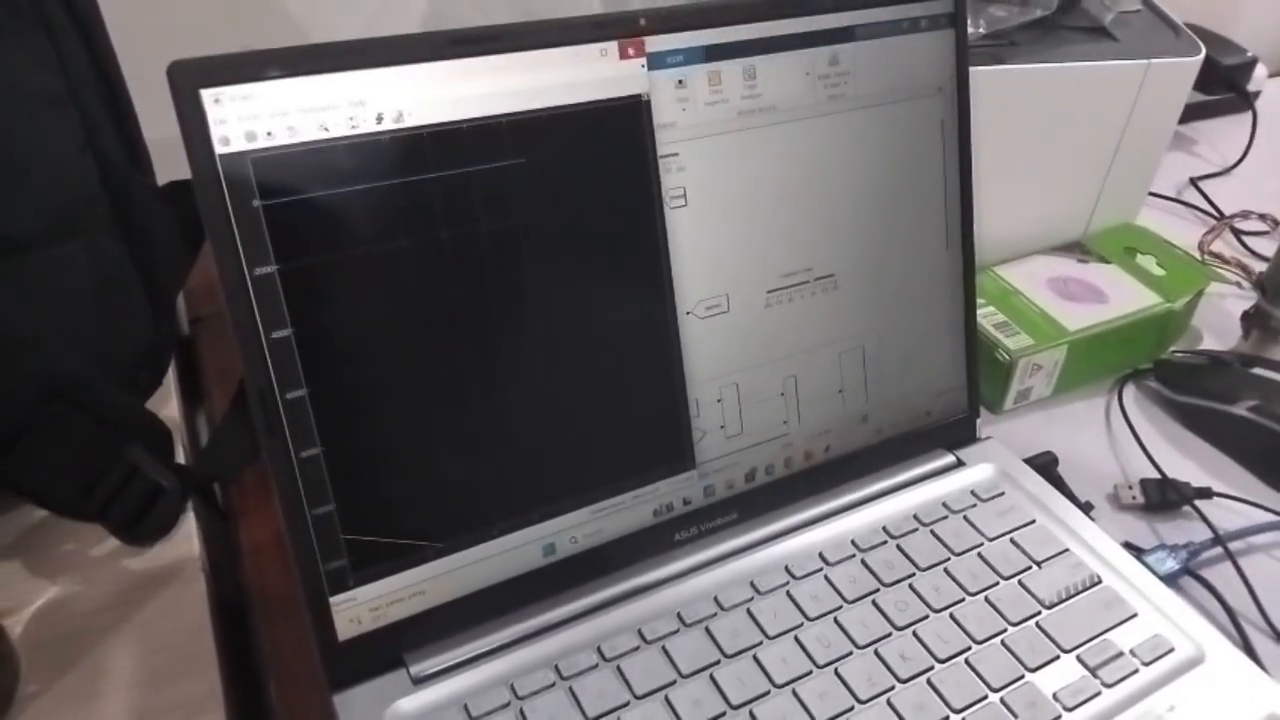
pyautogui.click(638, 50)
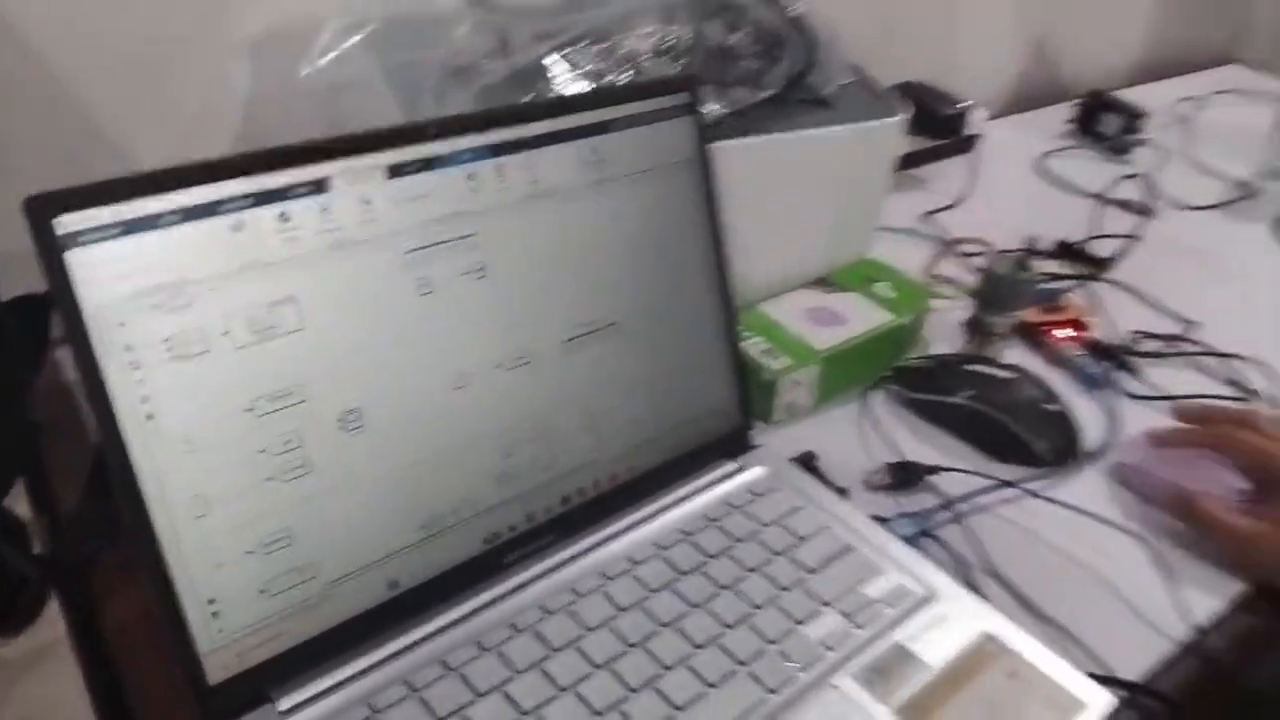